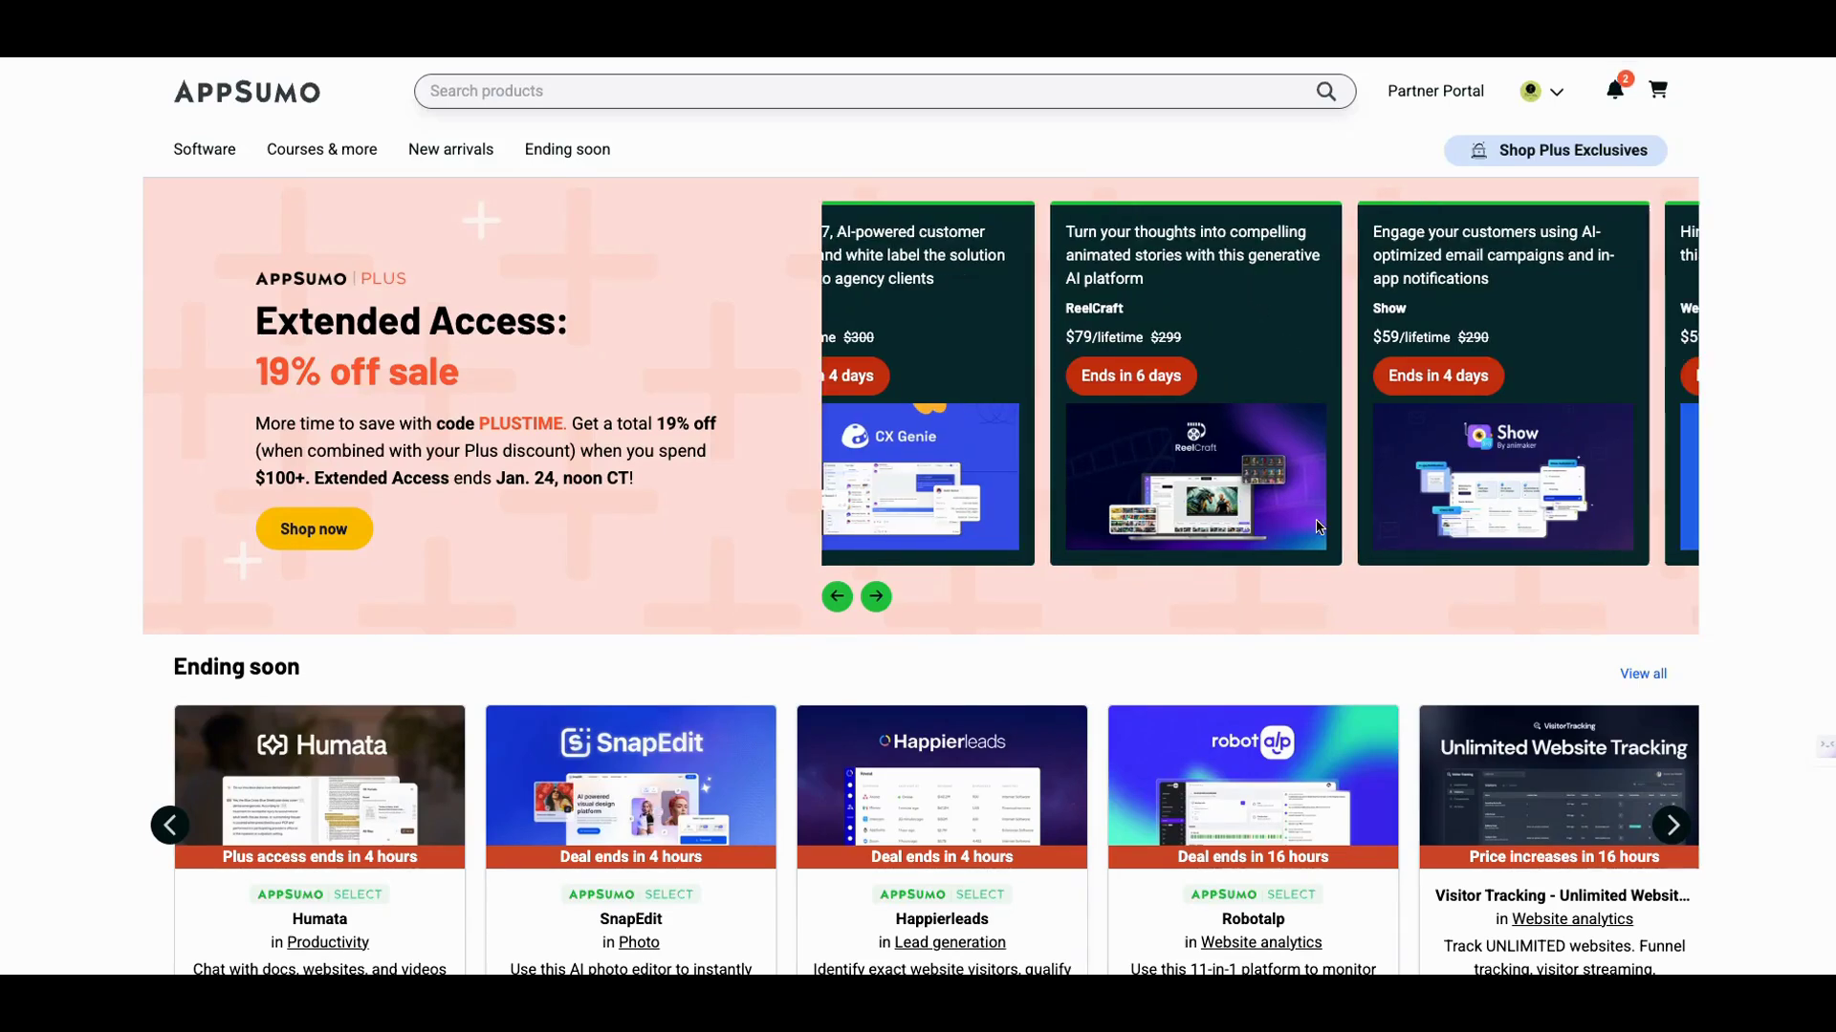
scroll(1319, 527, right, 3)
Advance the AppSumo Plus deals carousel five cards, past Layerpath, until the SuiteDash card appears
scroll(1123, 553, down, 3)
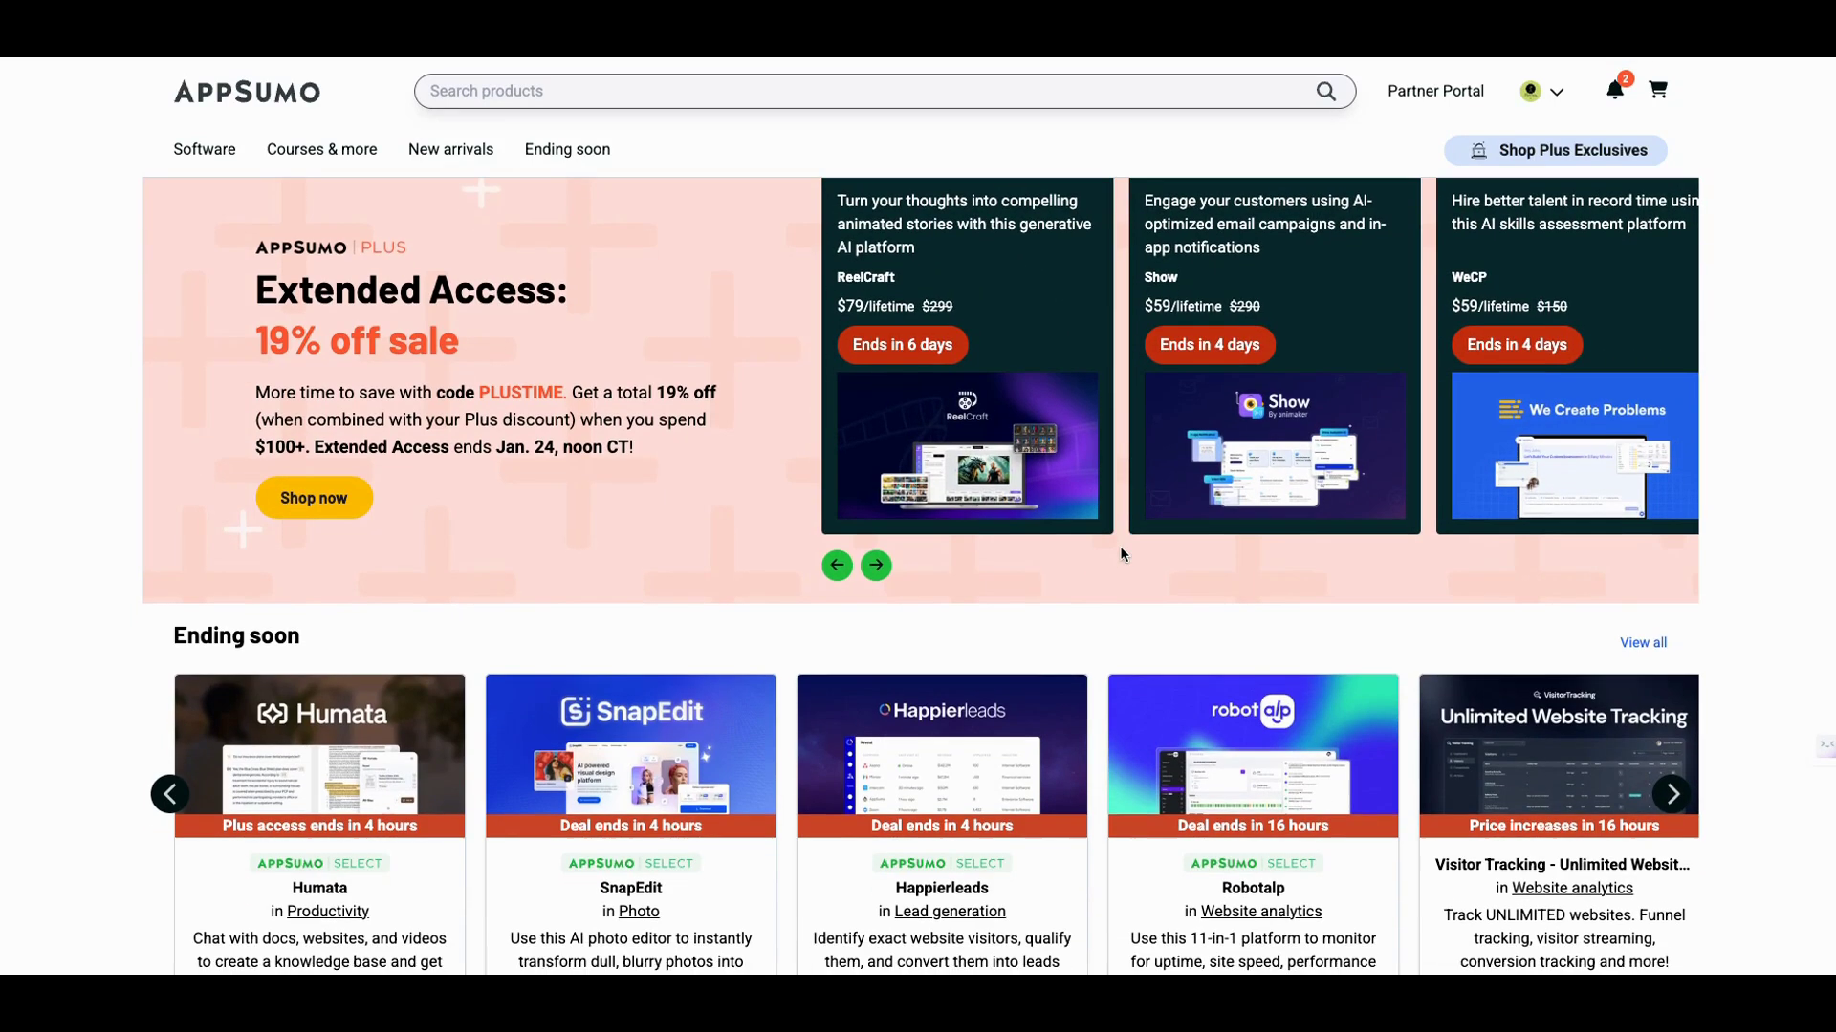
scroll(1123, 554, up, 3)
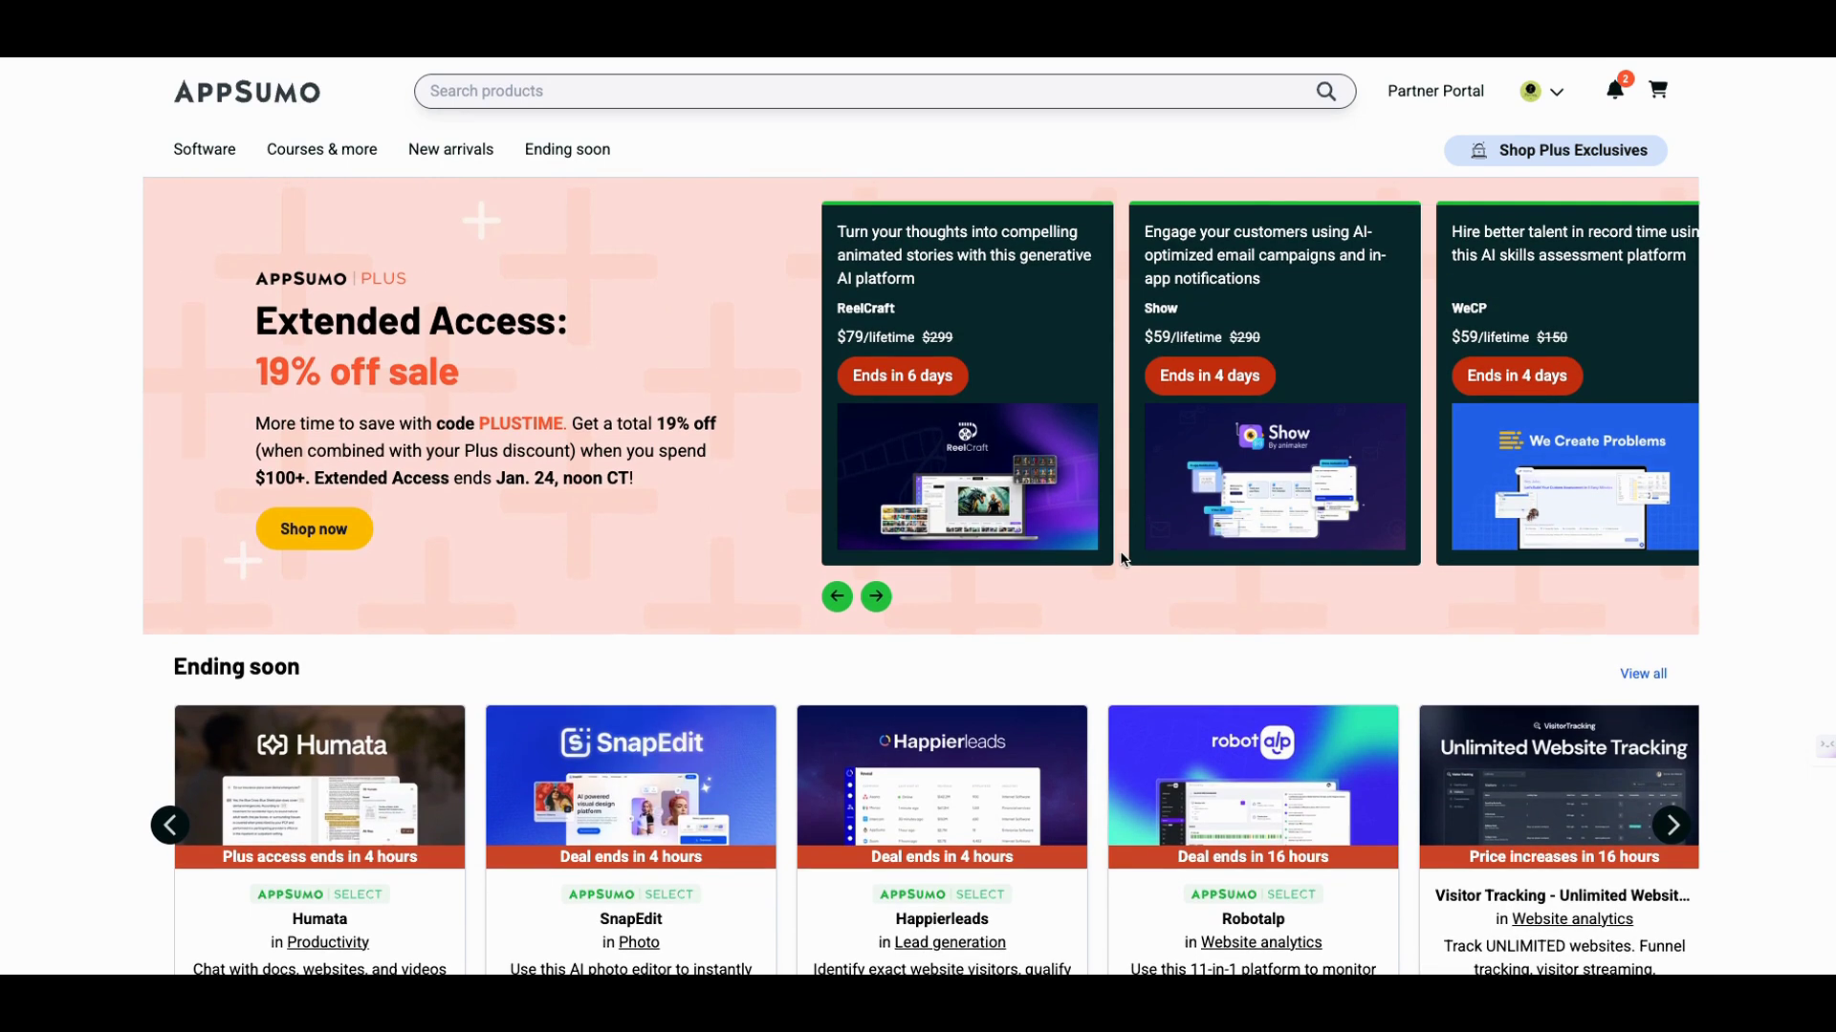
scroll(1121, 558, right, 3)
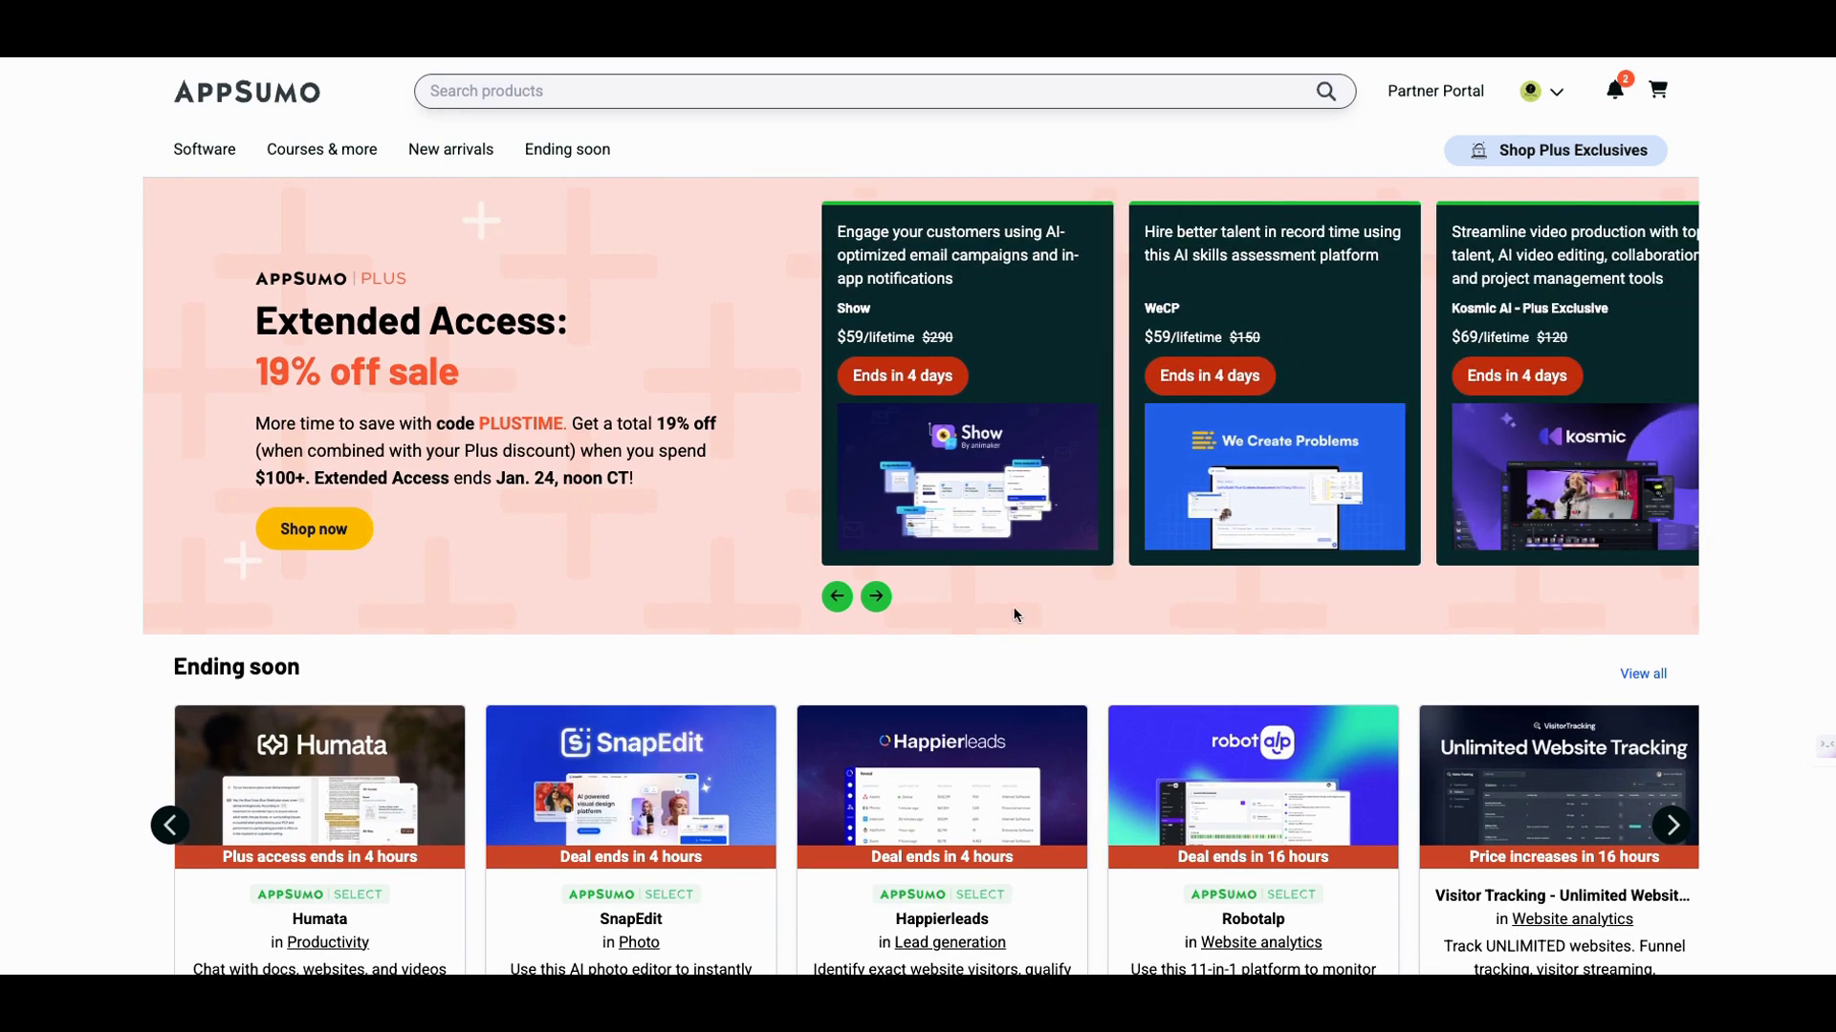
scroll(1015, 607, down, 3)
scroll(1017, 595, up, 3)
scroll(1004, 593, right, 3)
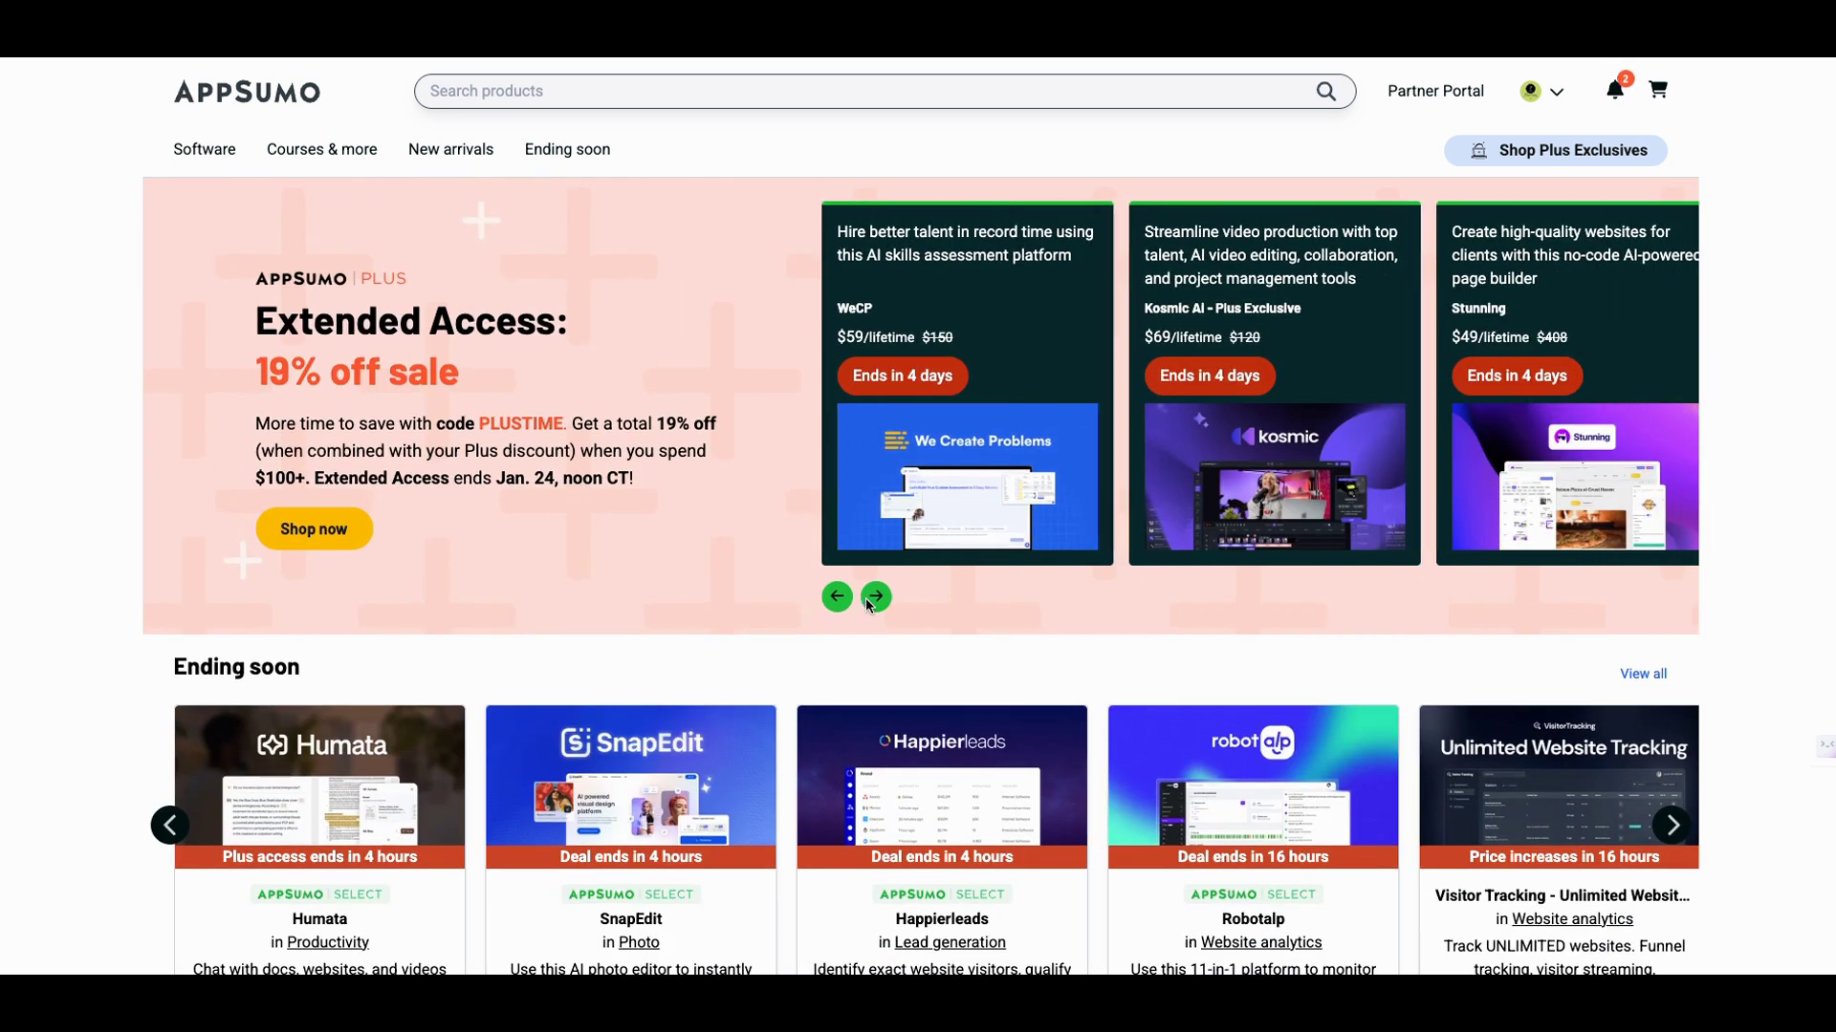
click(876, 598)
click(877, 597)
click(877, 598)
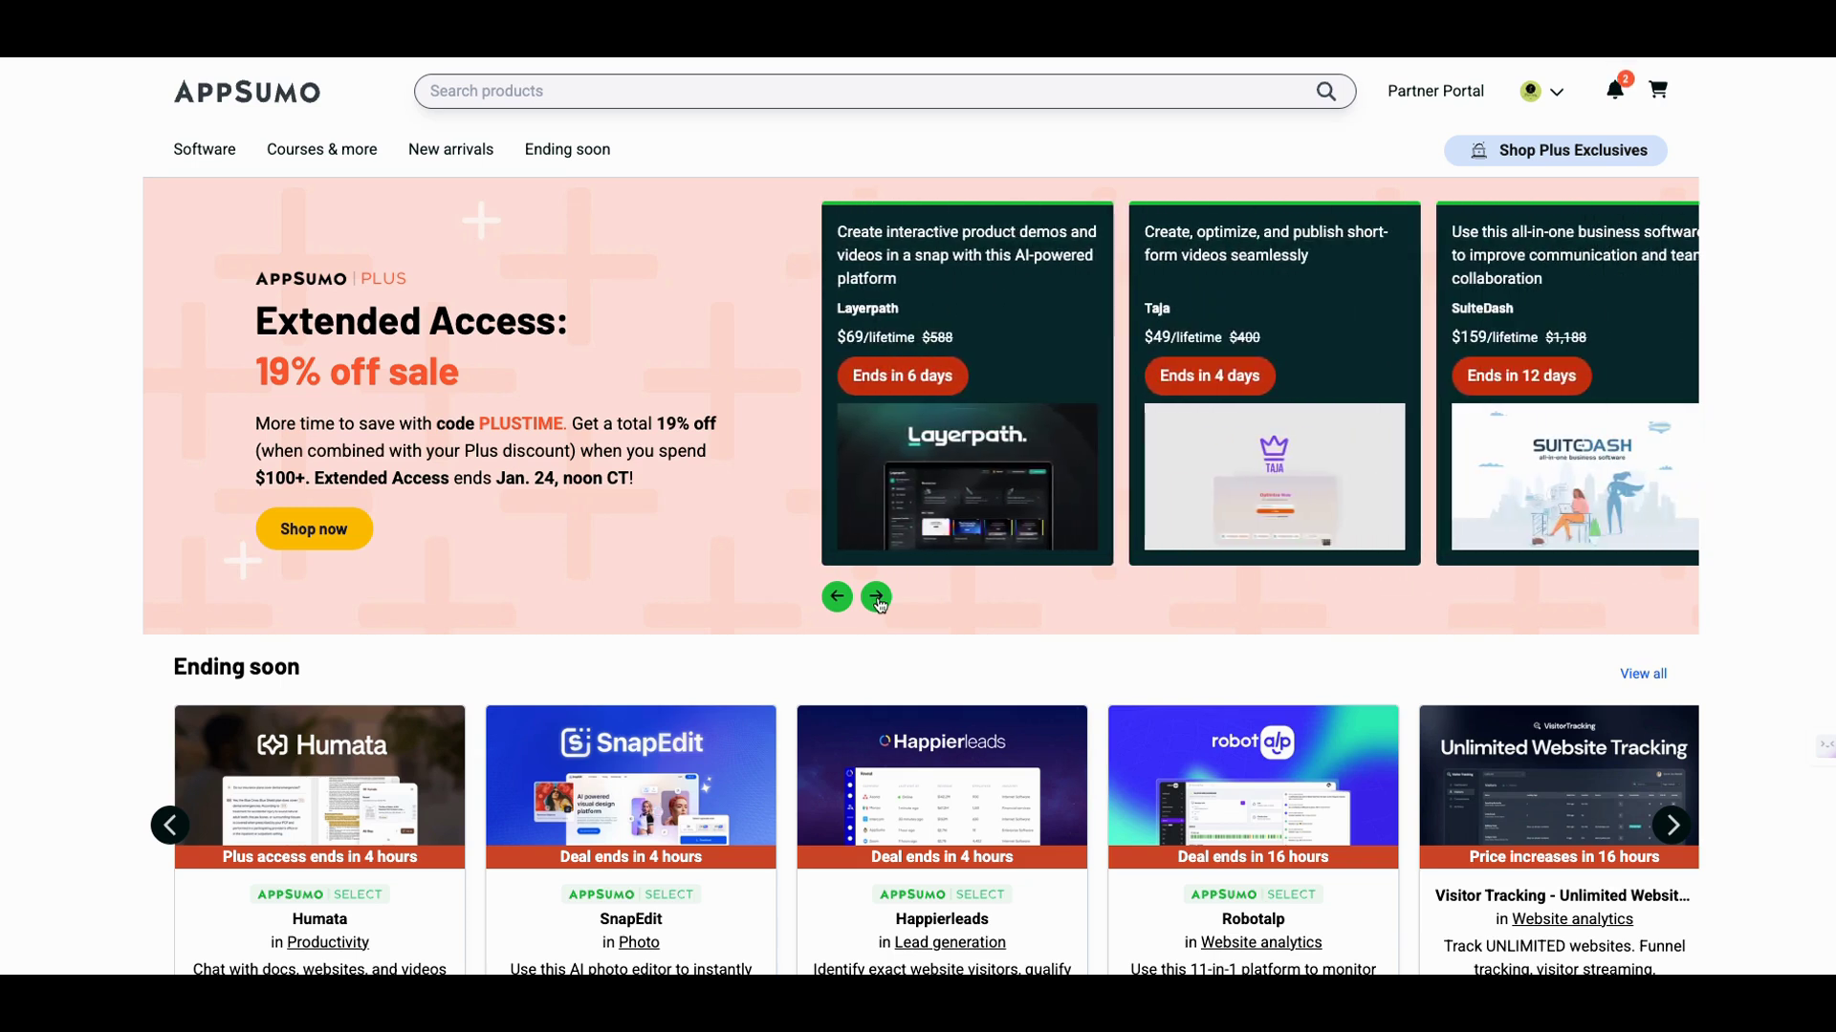
click(876, 598)
click(877, 597)
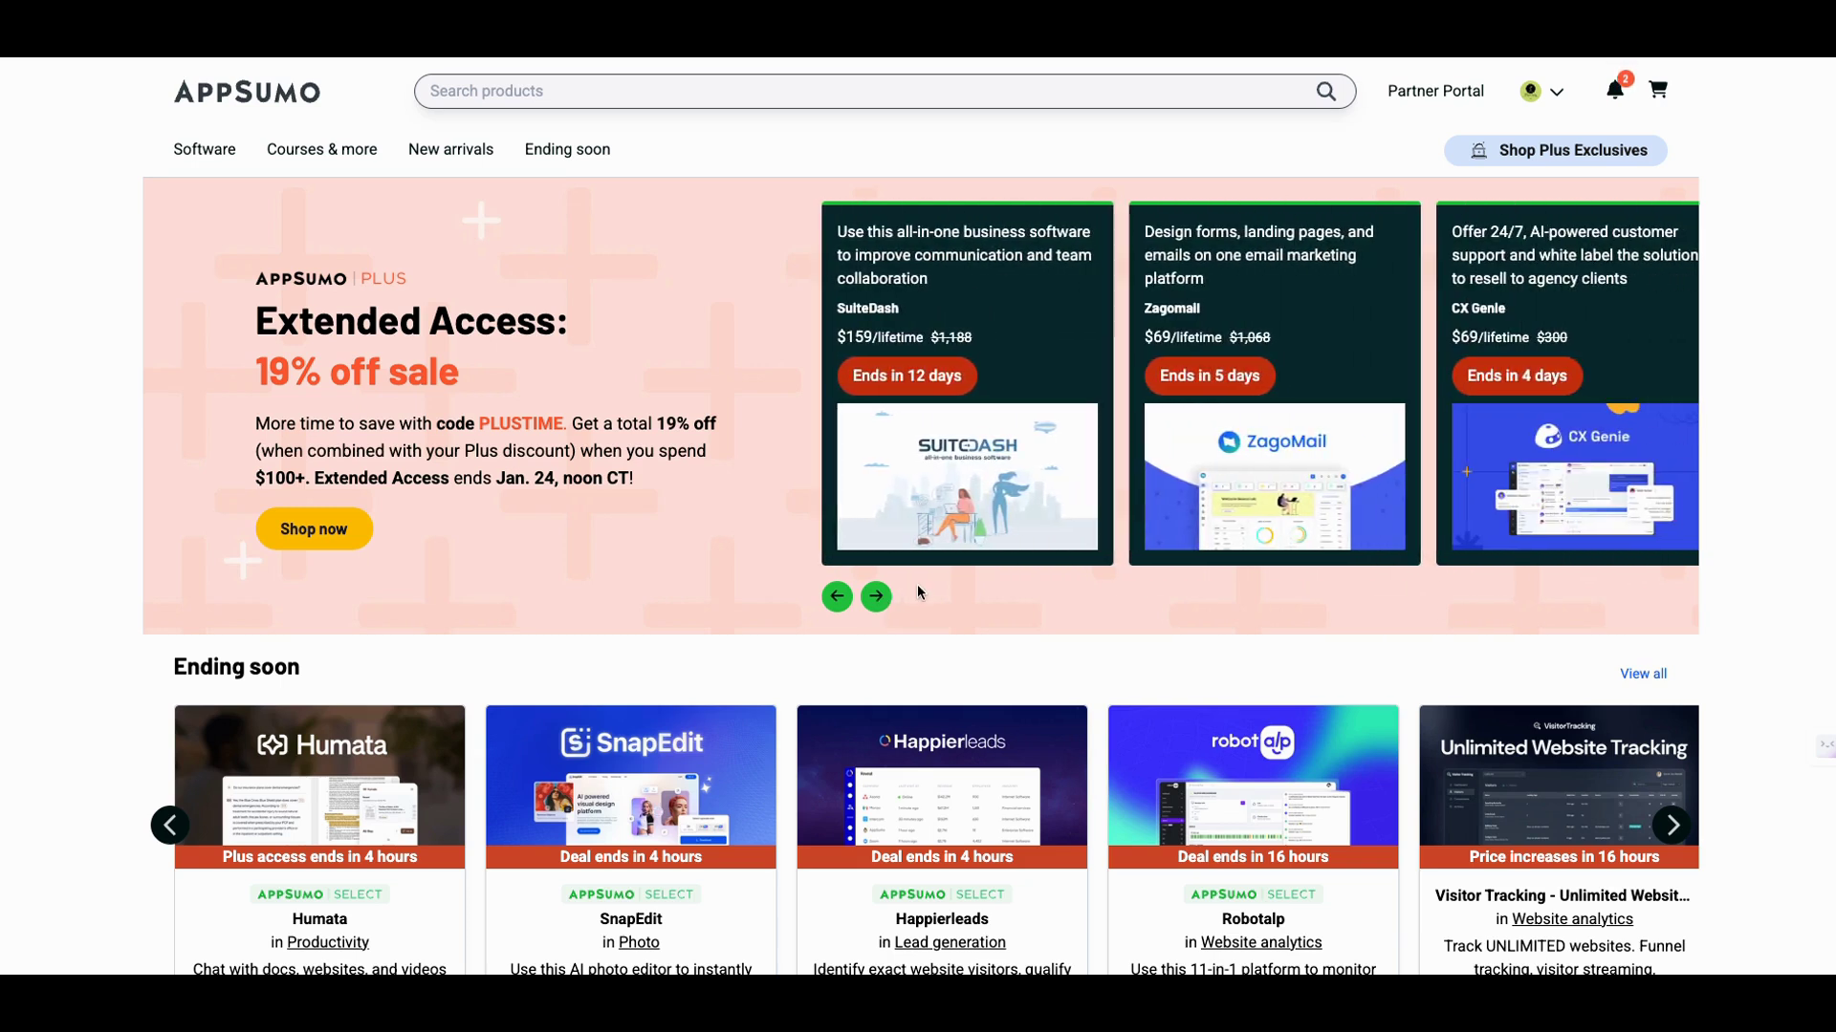
click(951, 526)
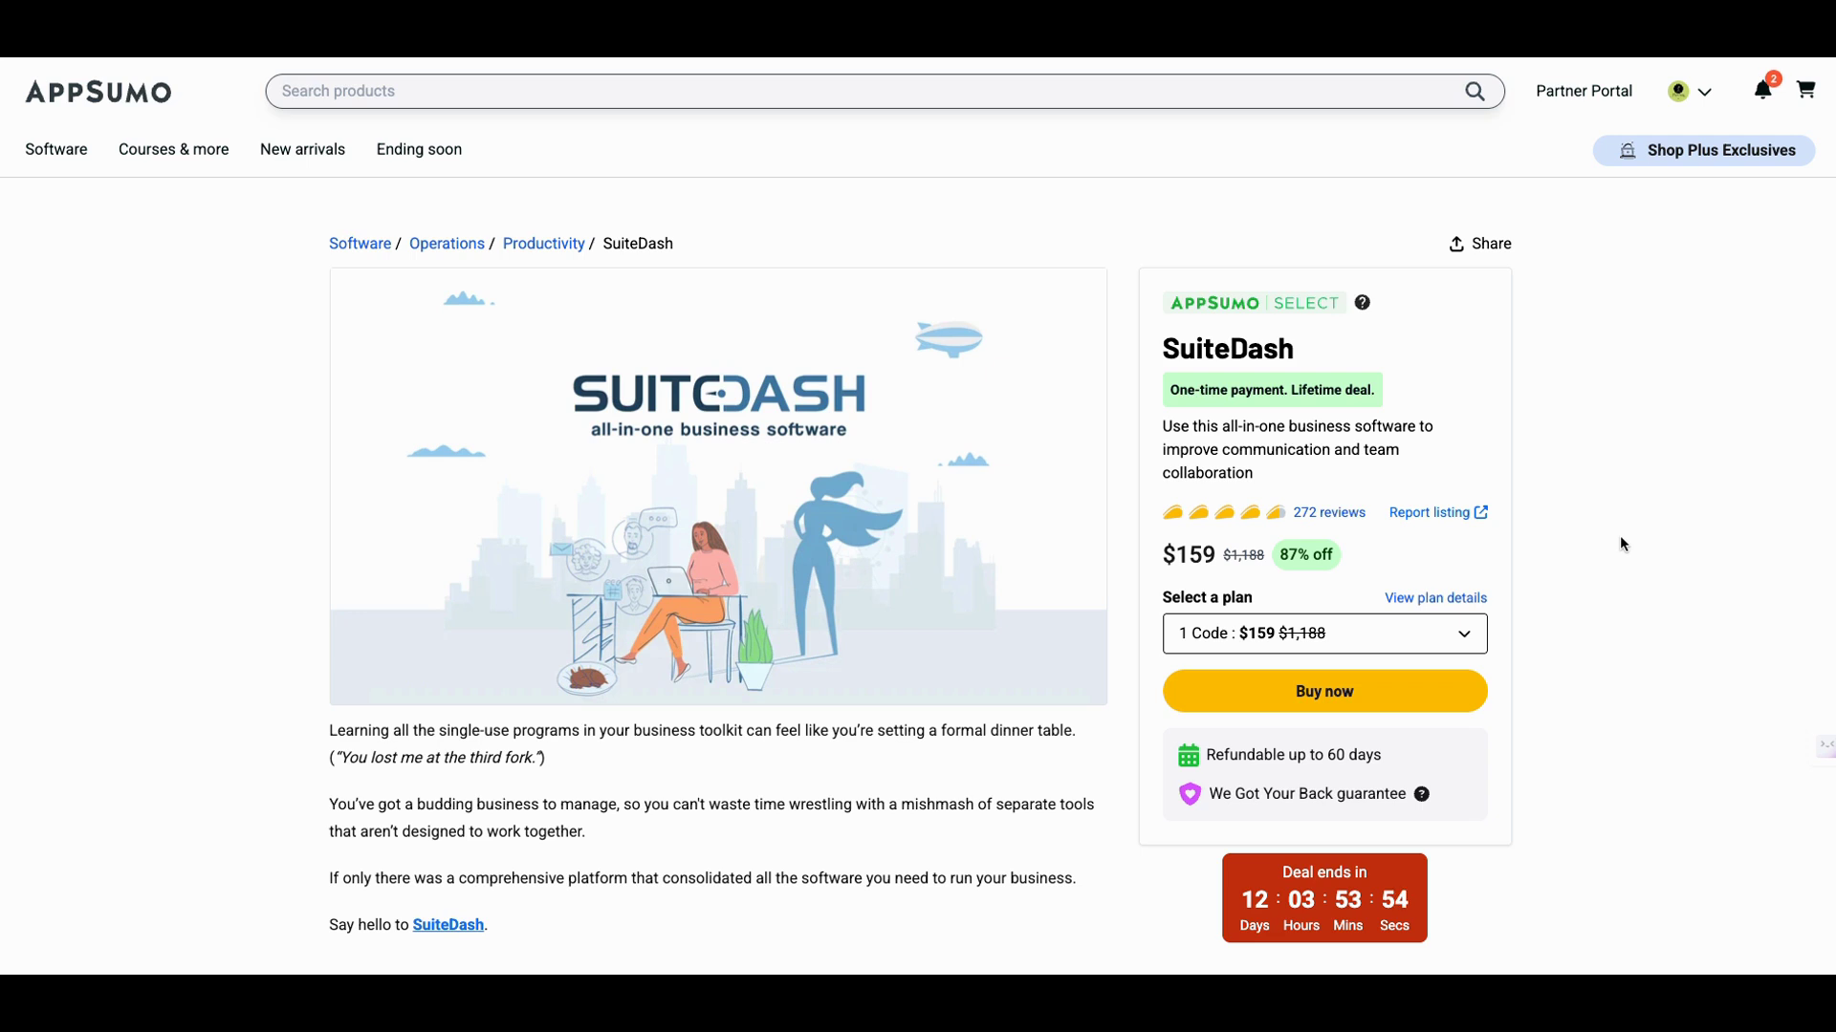
scroll(1619, 537, down, 2)
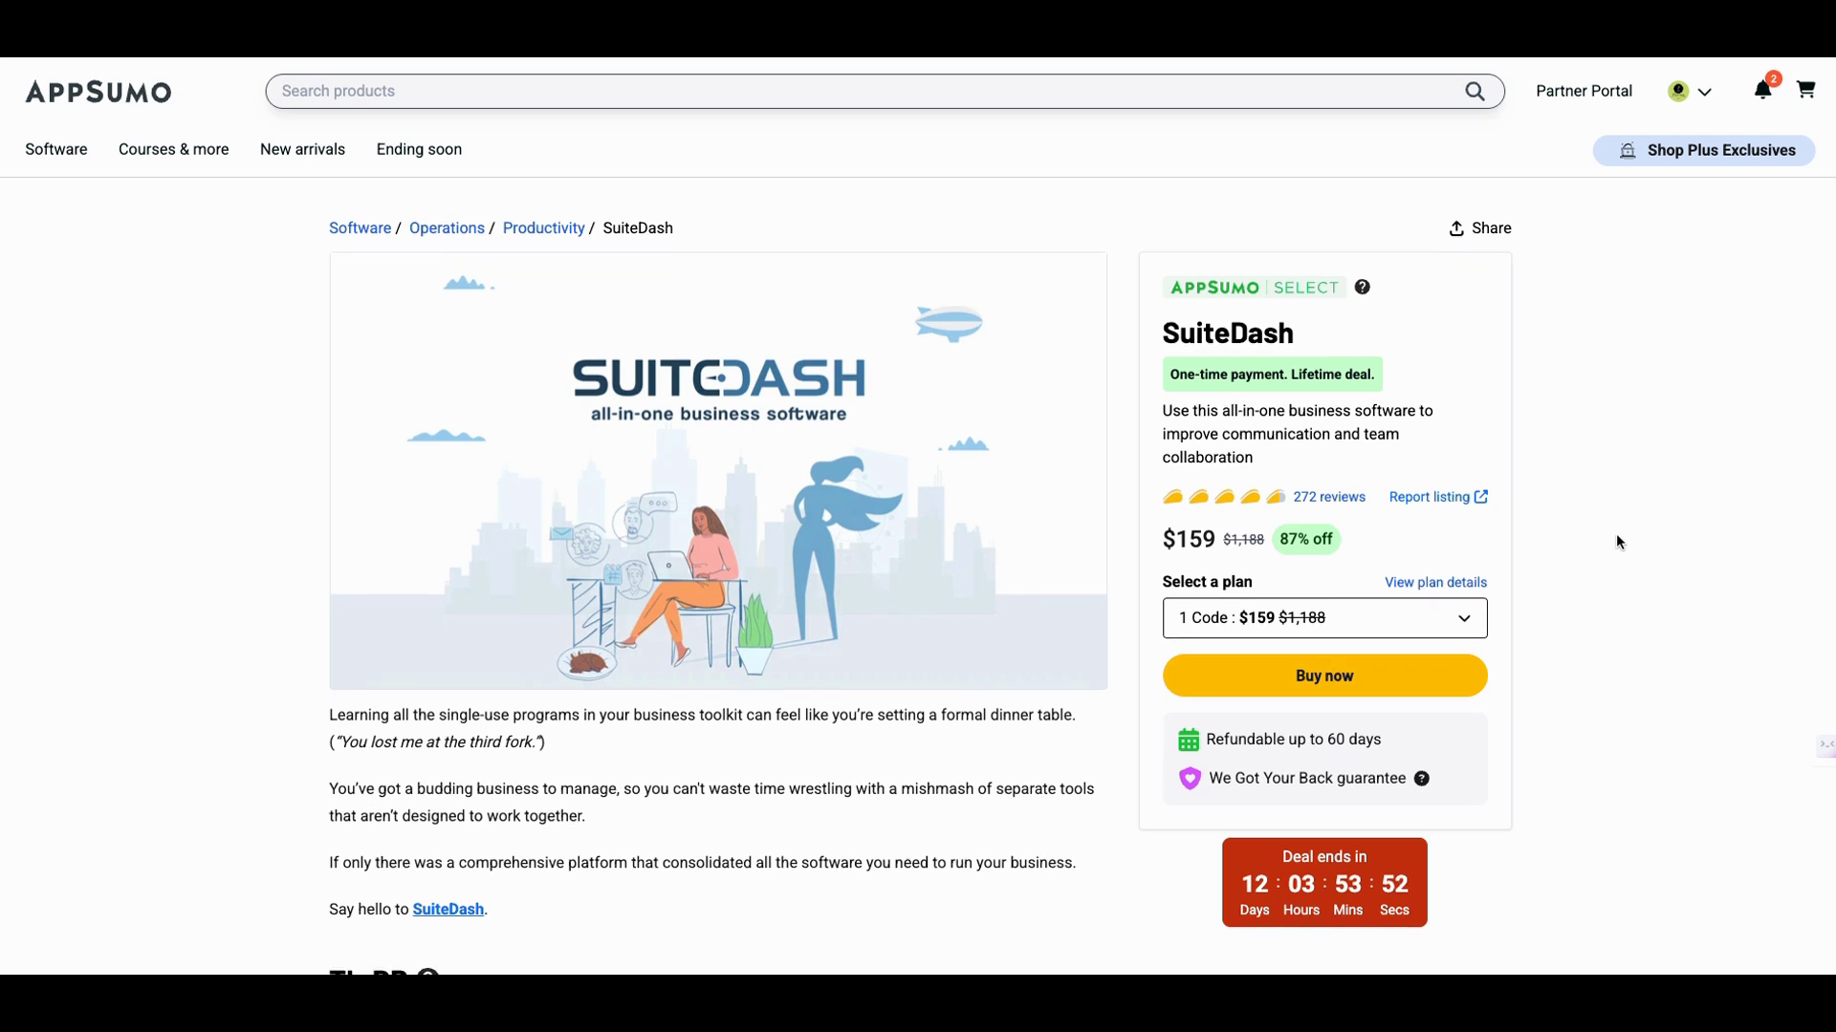
mouse_move(1349, 820)
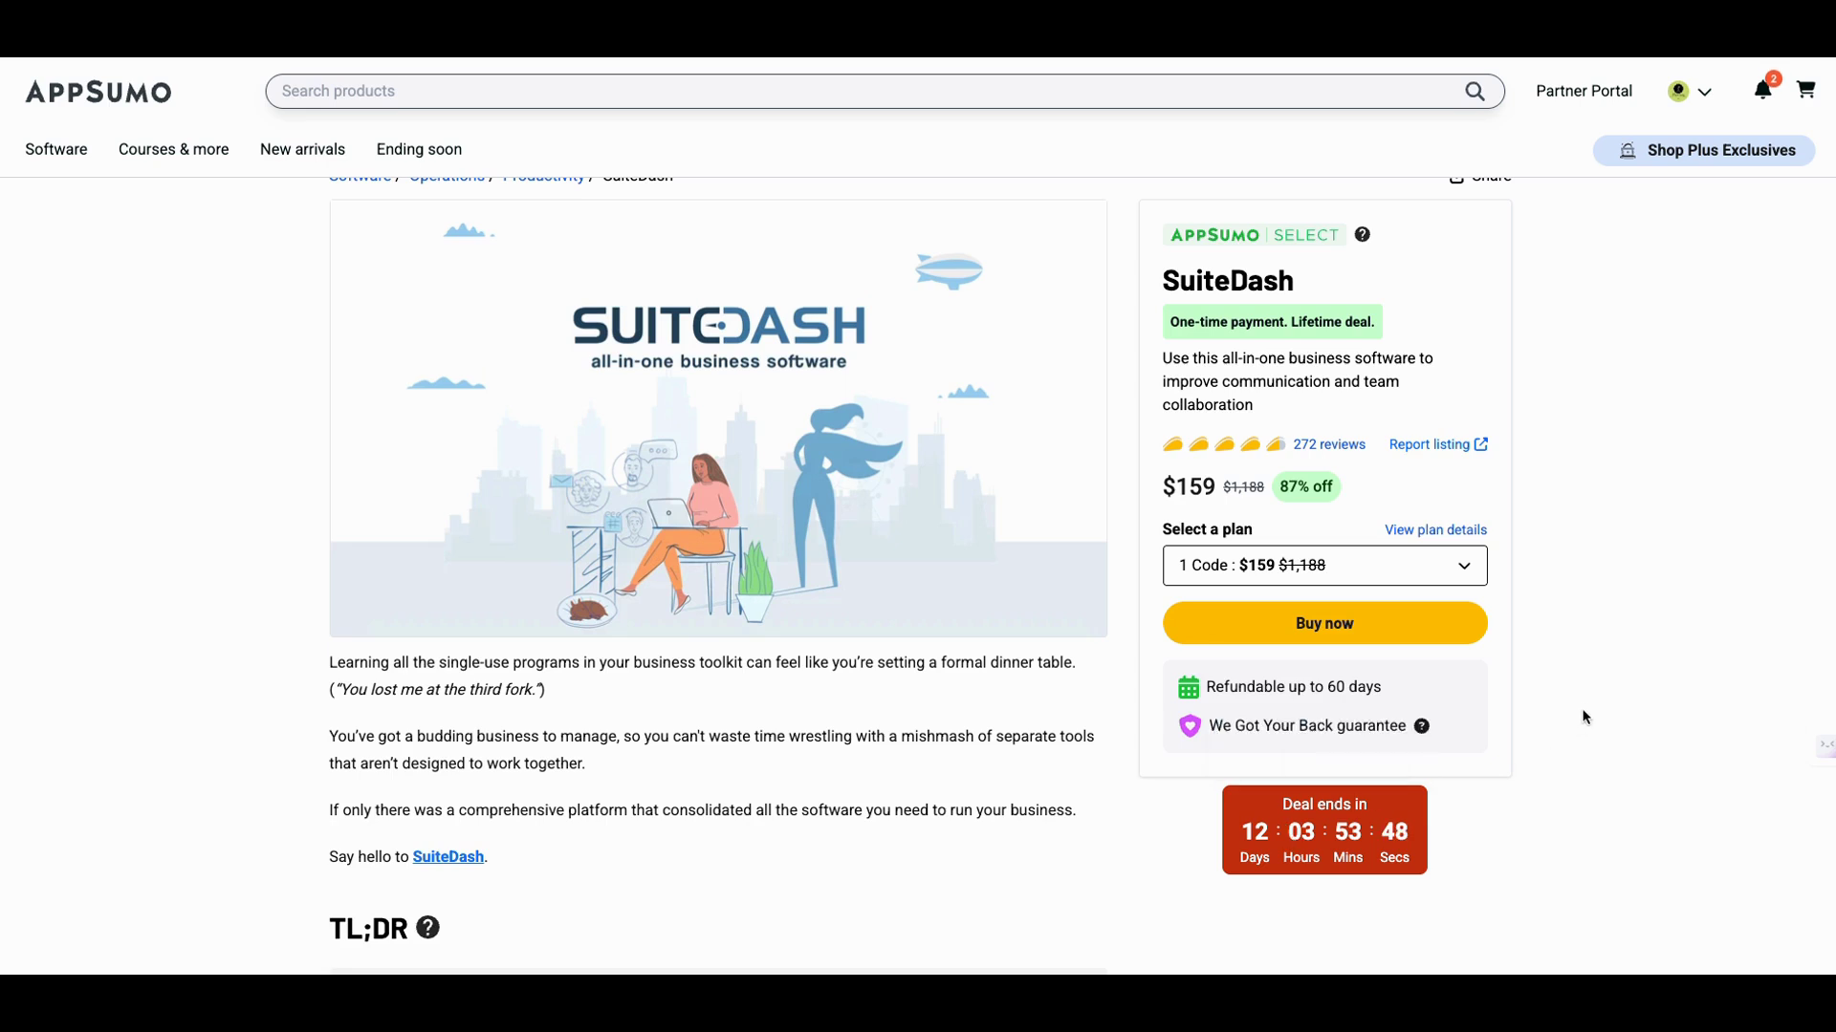
scroll(1600, 613, down, 1)
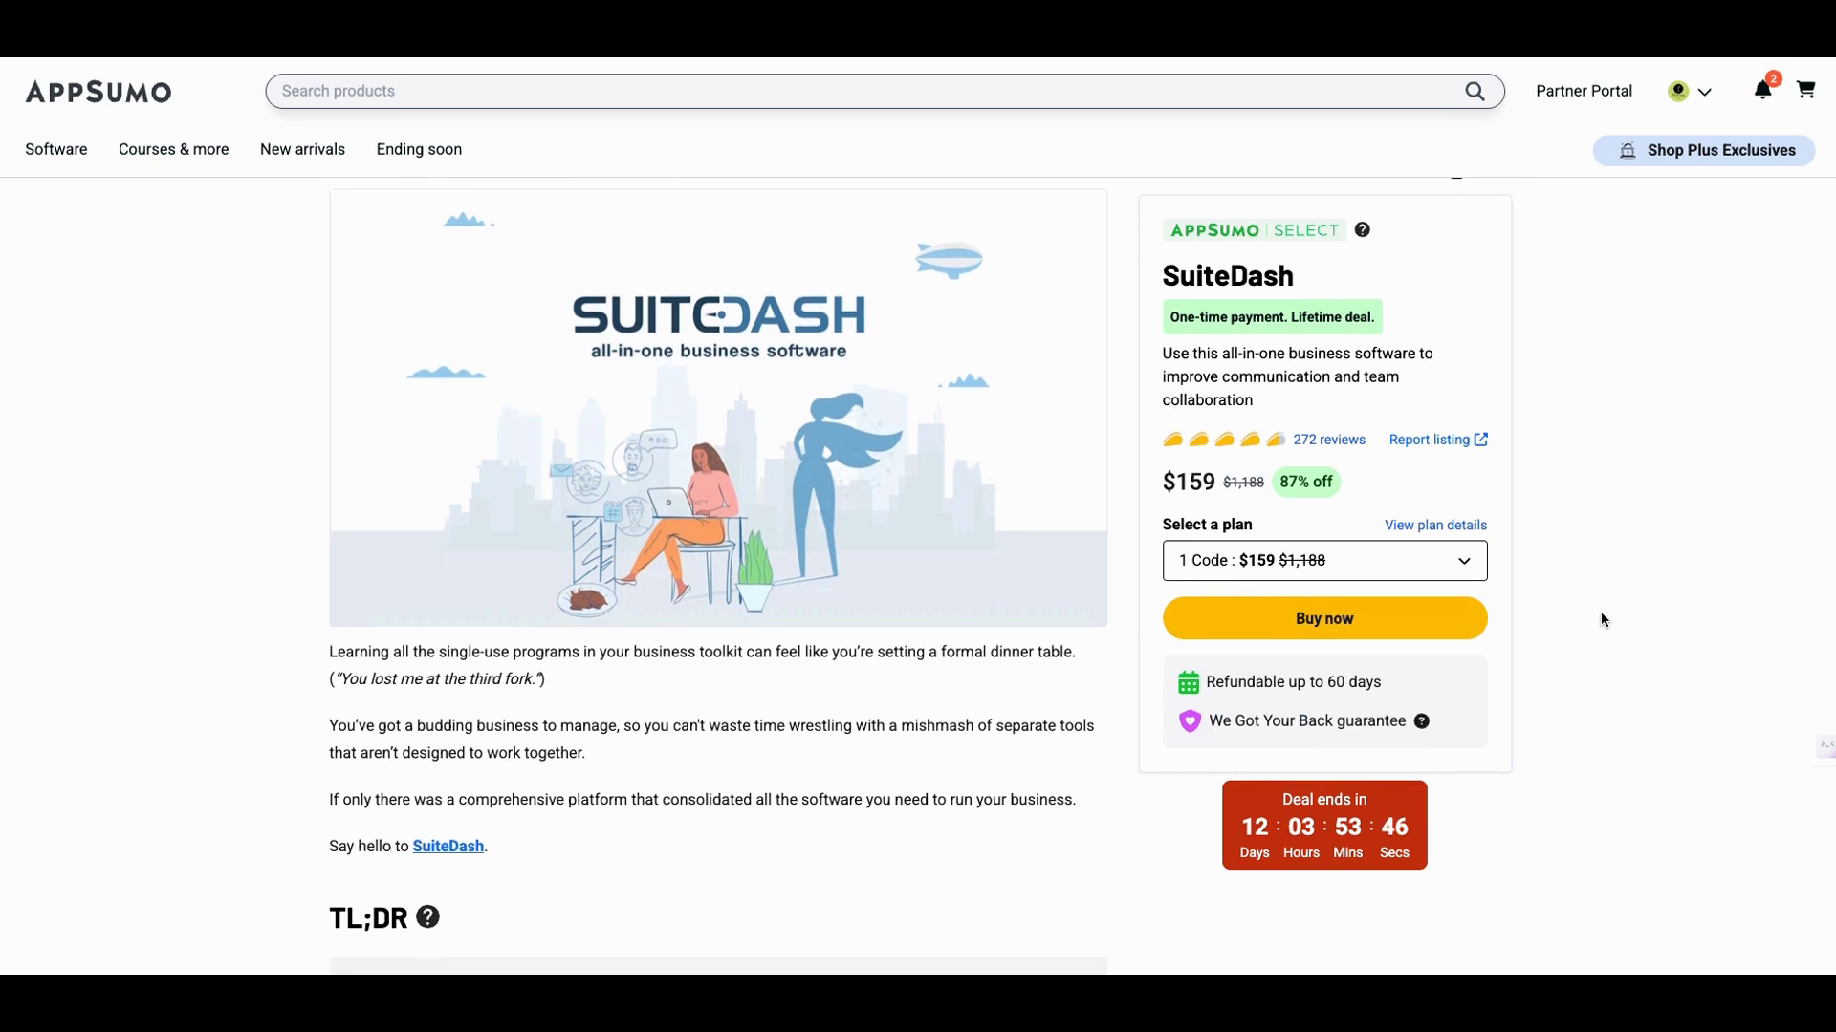
scroll(1602, 620, up, 1)
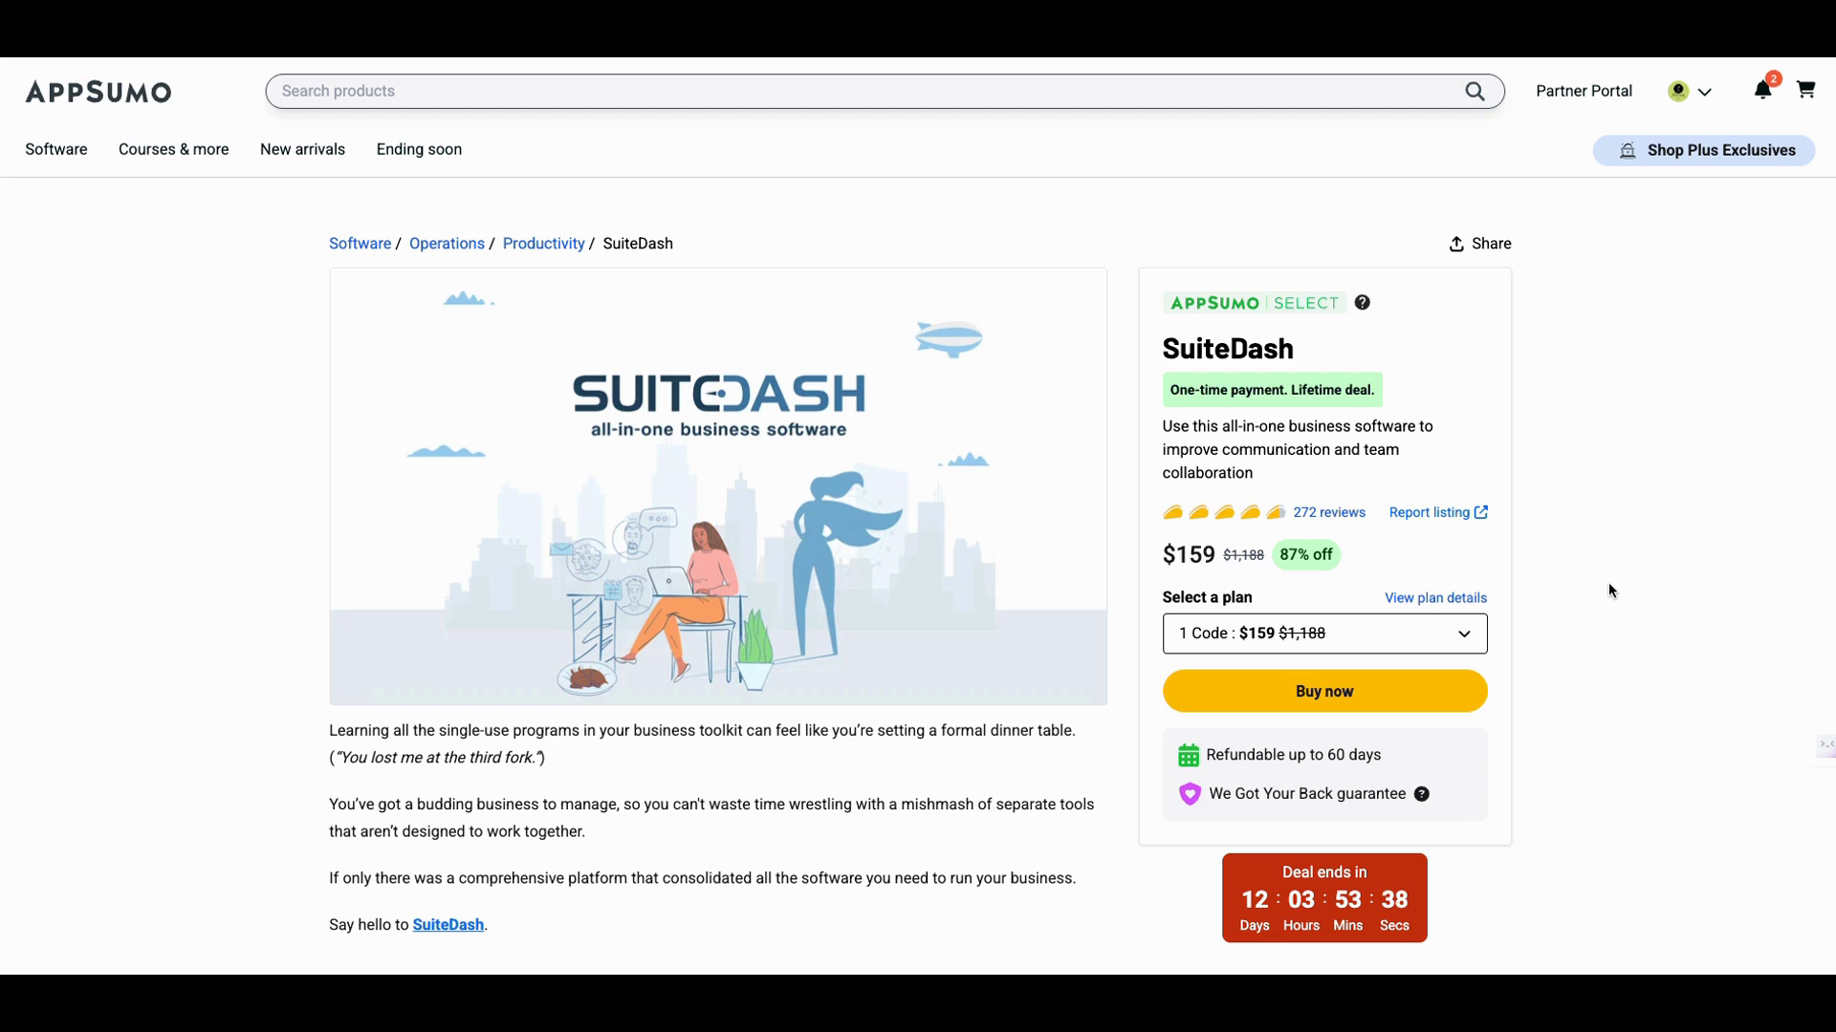
scroll(1609, 591, down, 1)
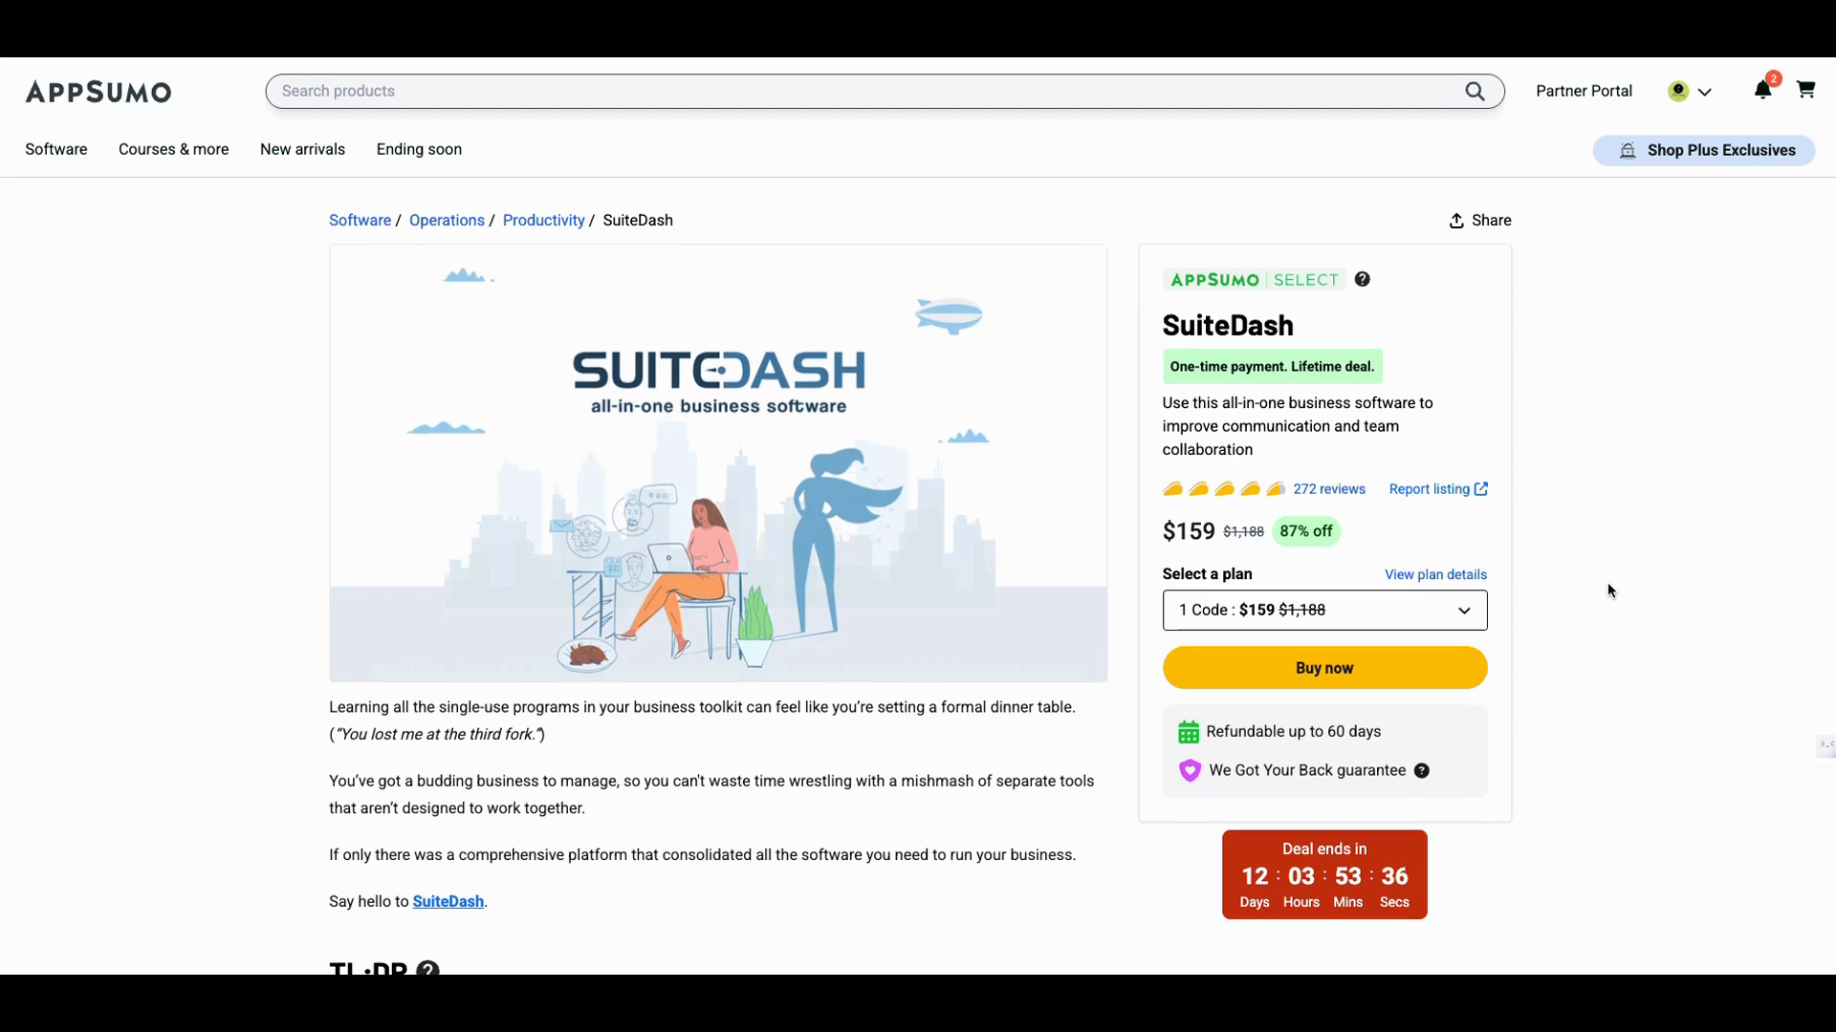
scroll(1608, 590, down, 2)
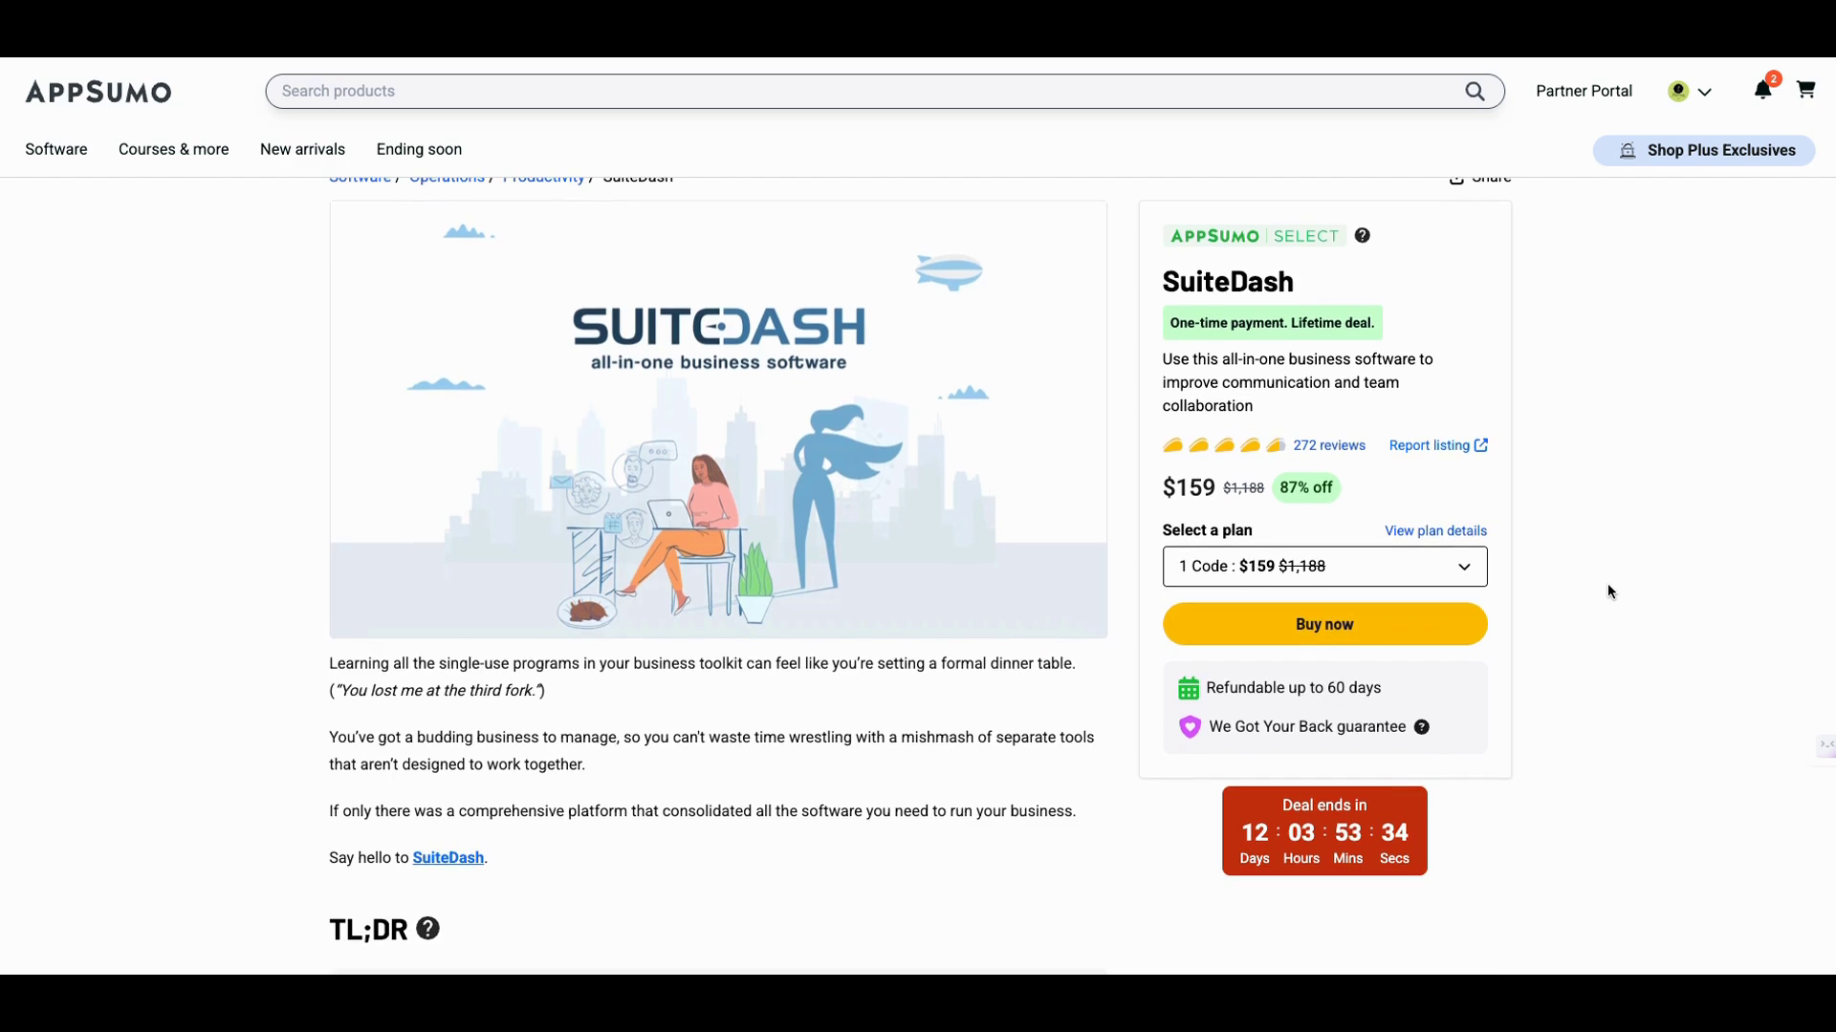
Scroll the SuiteDash deal page past TL;DR and At-a-glance to the Overview dashboard screenshot
scroll(1608, 590, down, 1)
scroll(1607, 585, down, 5)
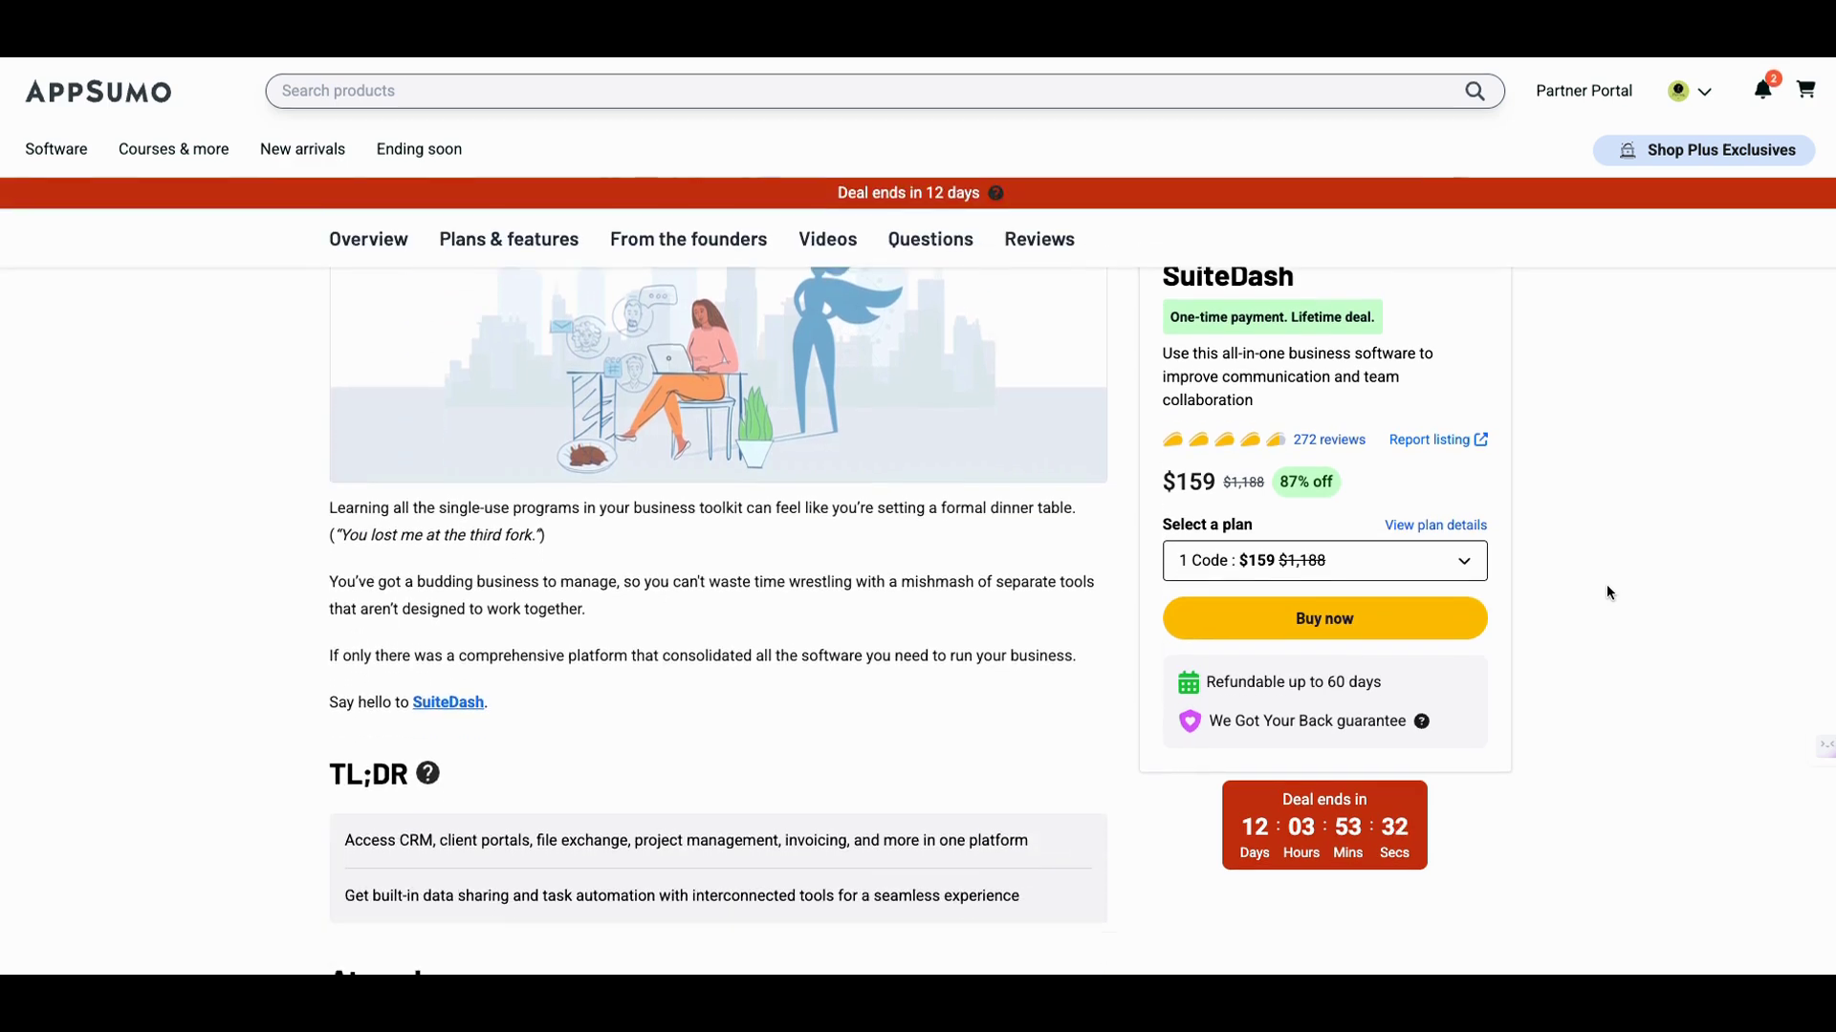
scroll(1616, 626, down, 3)
scroll(1616, 626, down, 8)
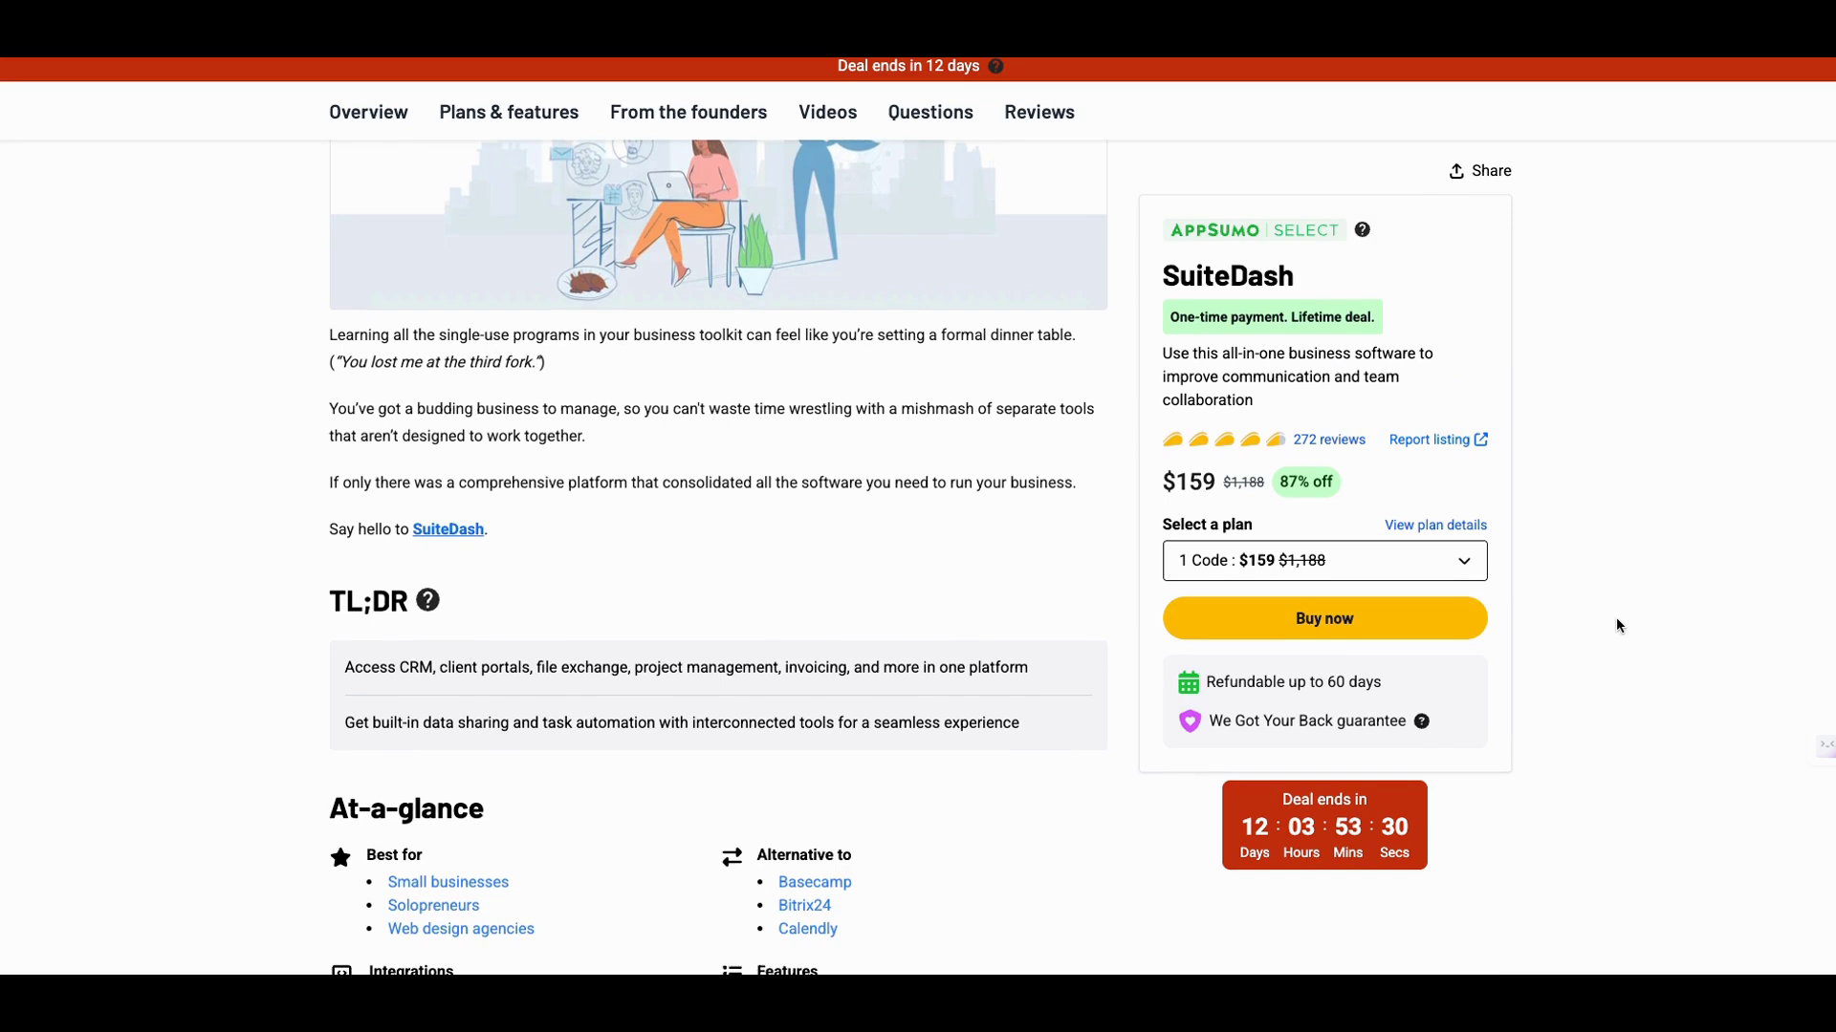
scroll(1614, 616, down, 1)
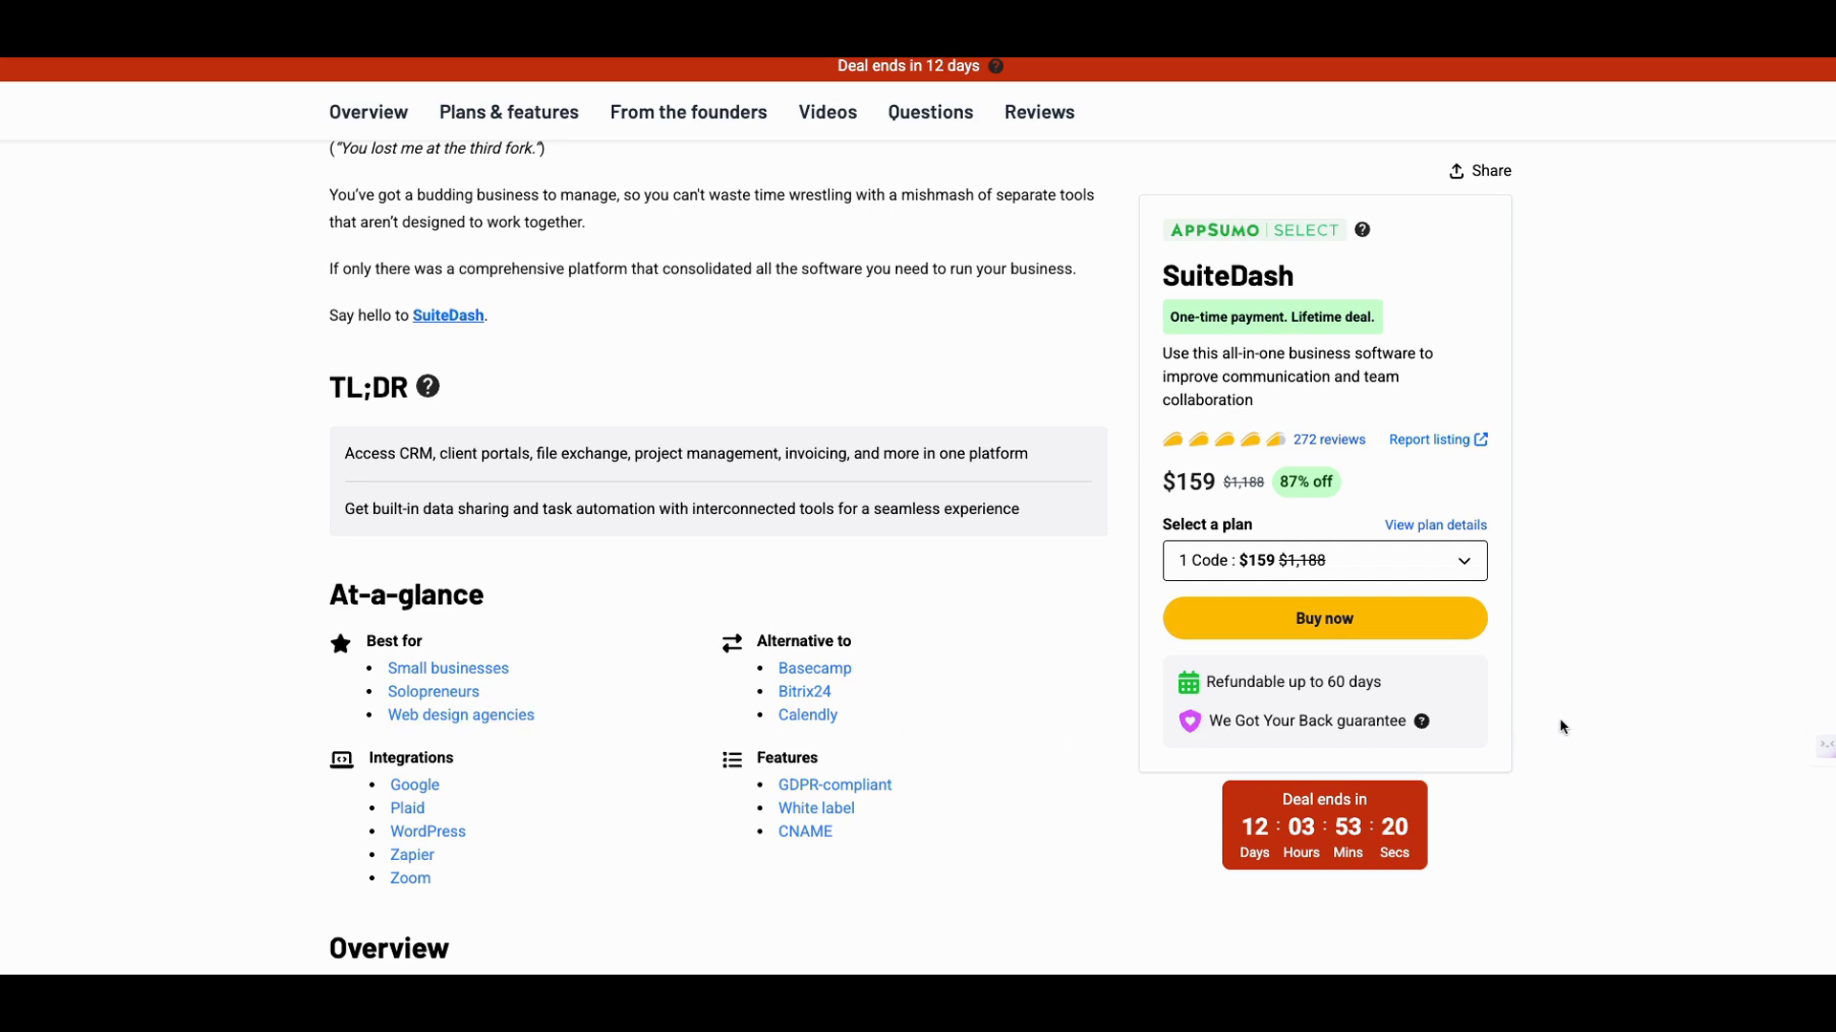
scroll(1562, 717, down, 1)
scroll(1602, 707, down, 1)
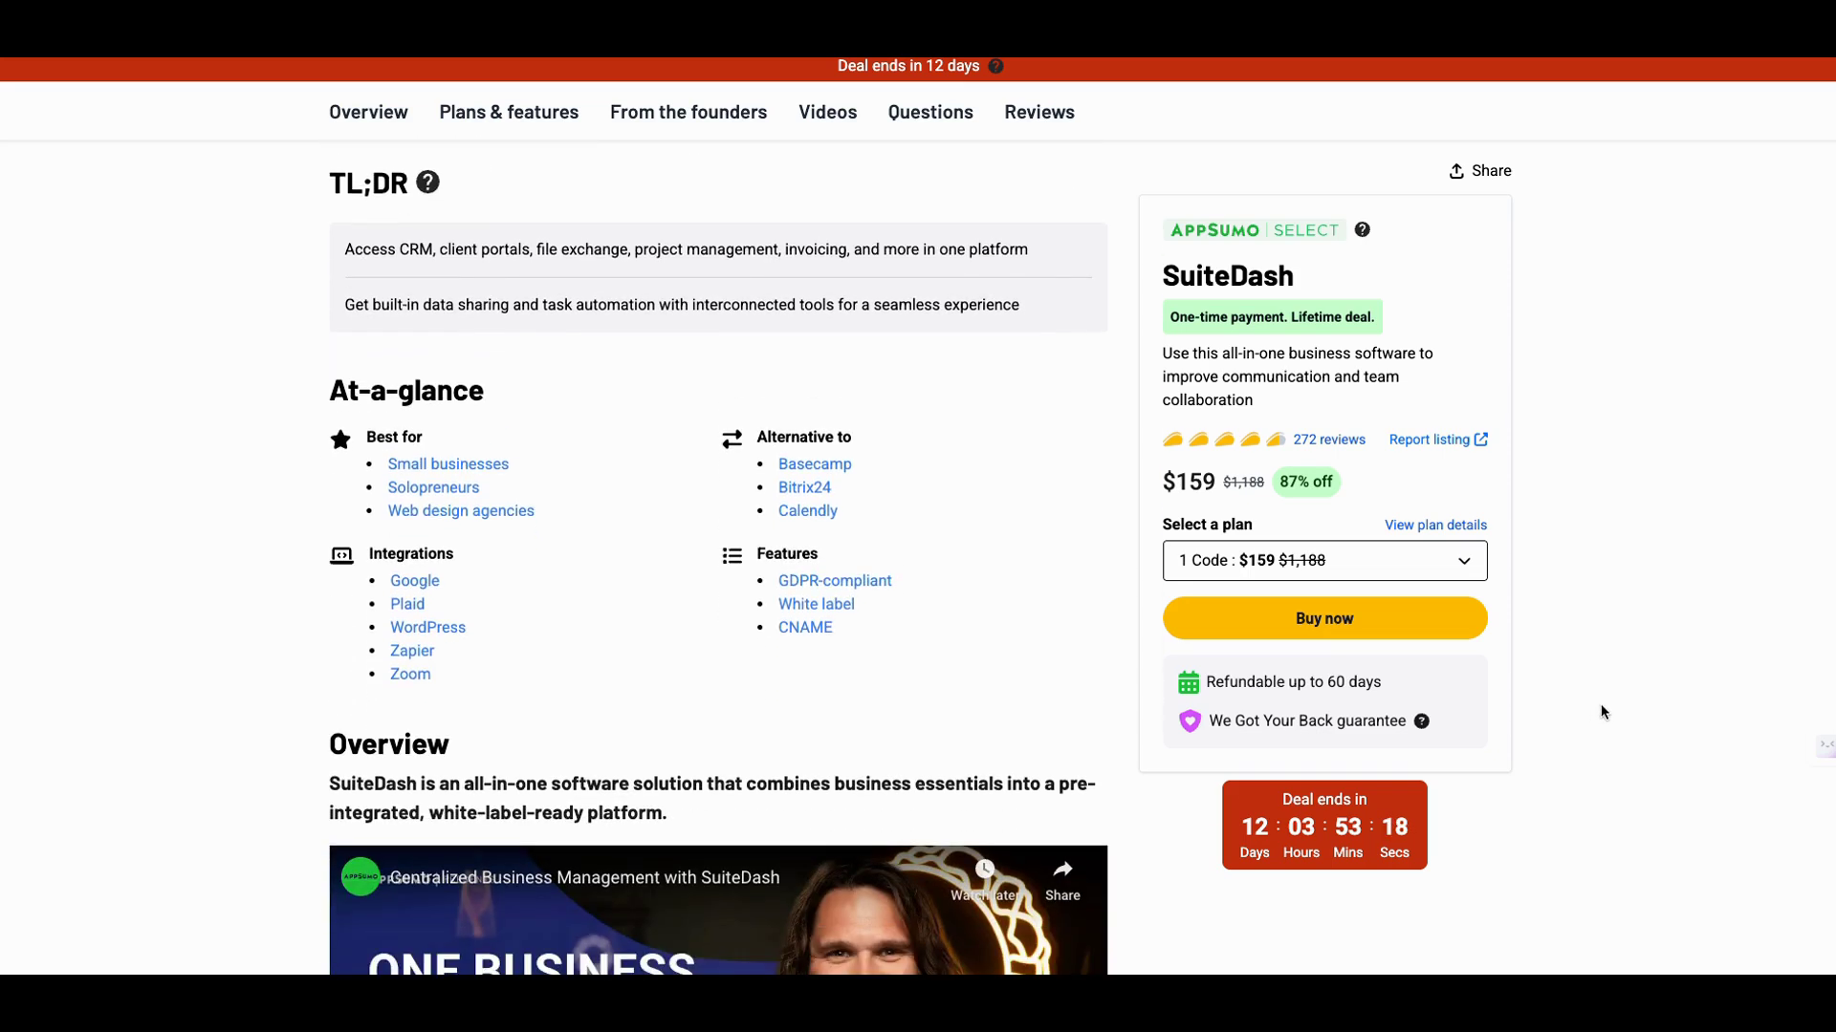
scroll(1603, 705, down, 2)
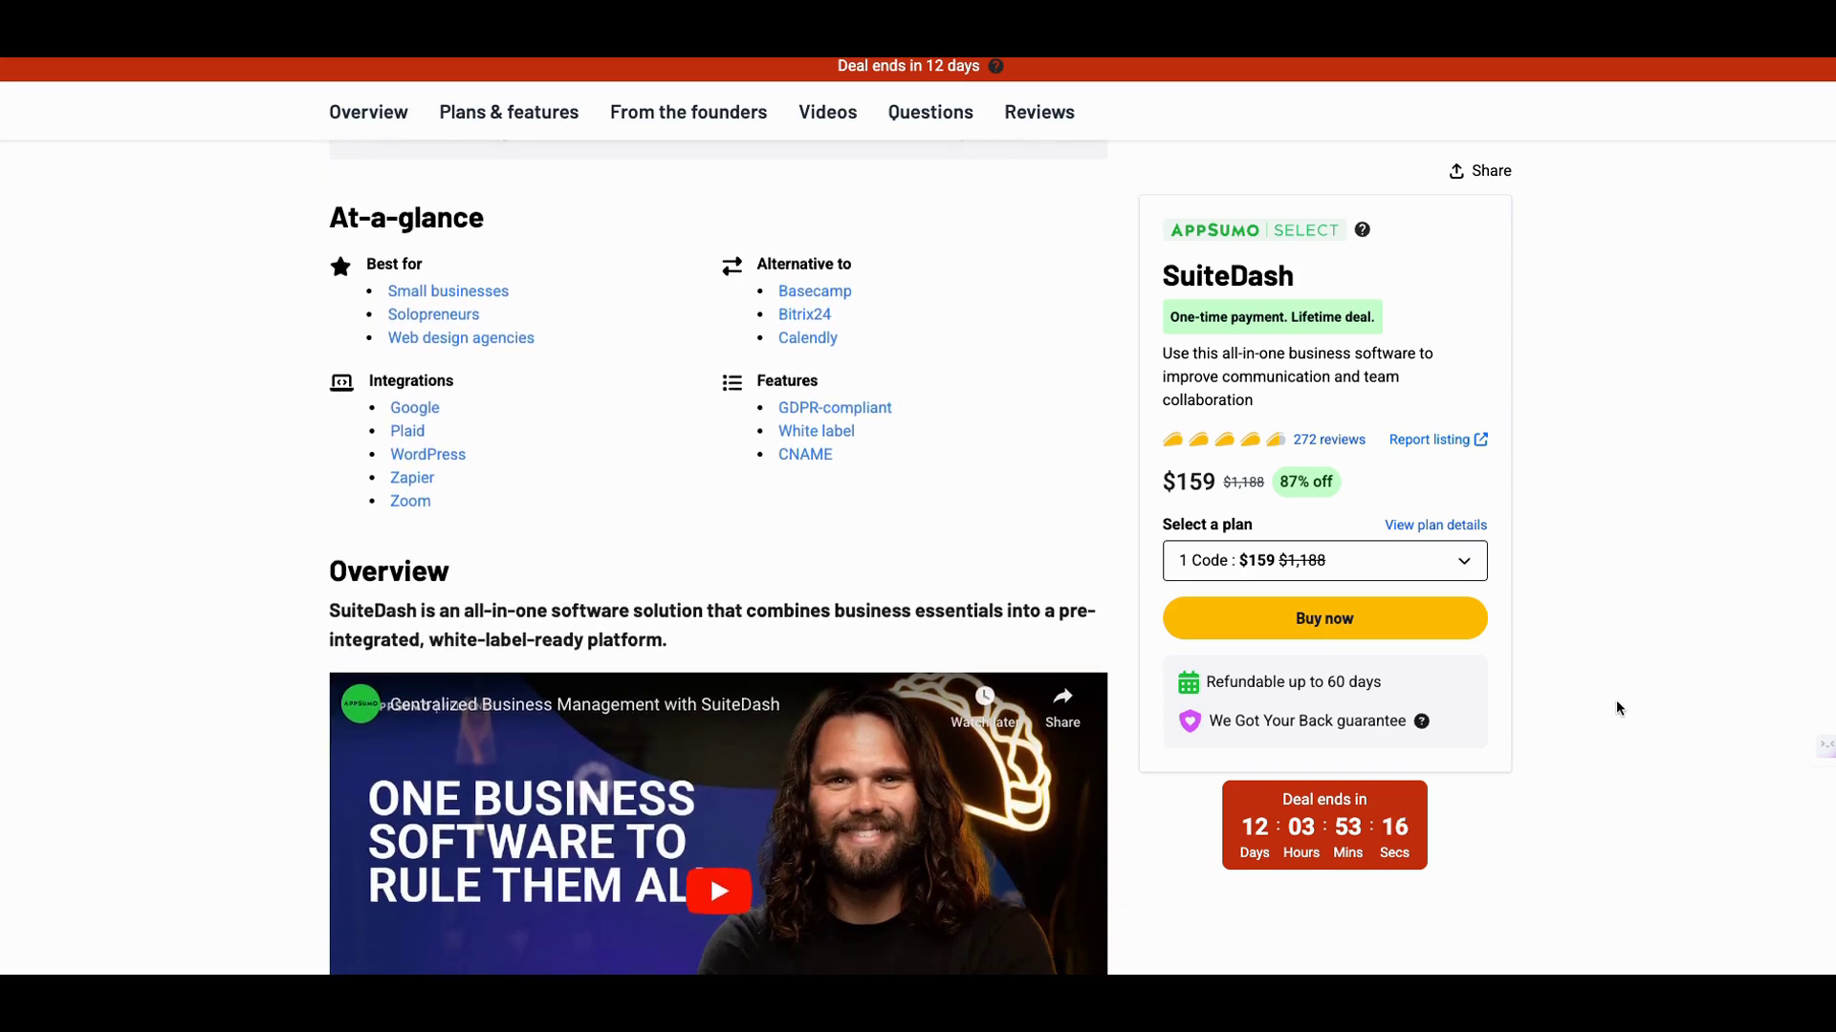
scroll(1616, 704, down, 2)
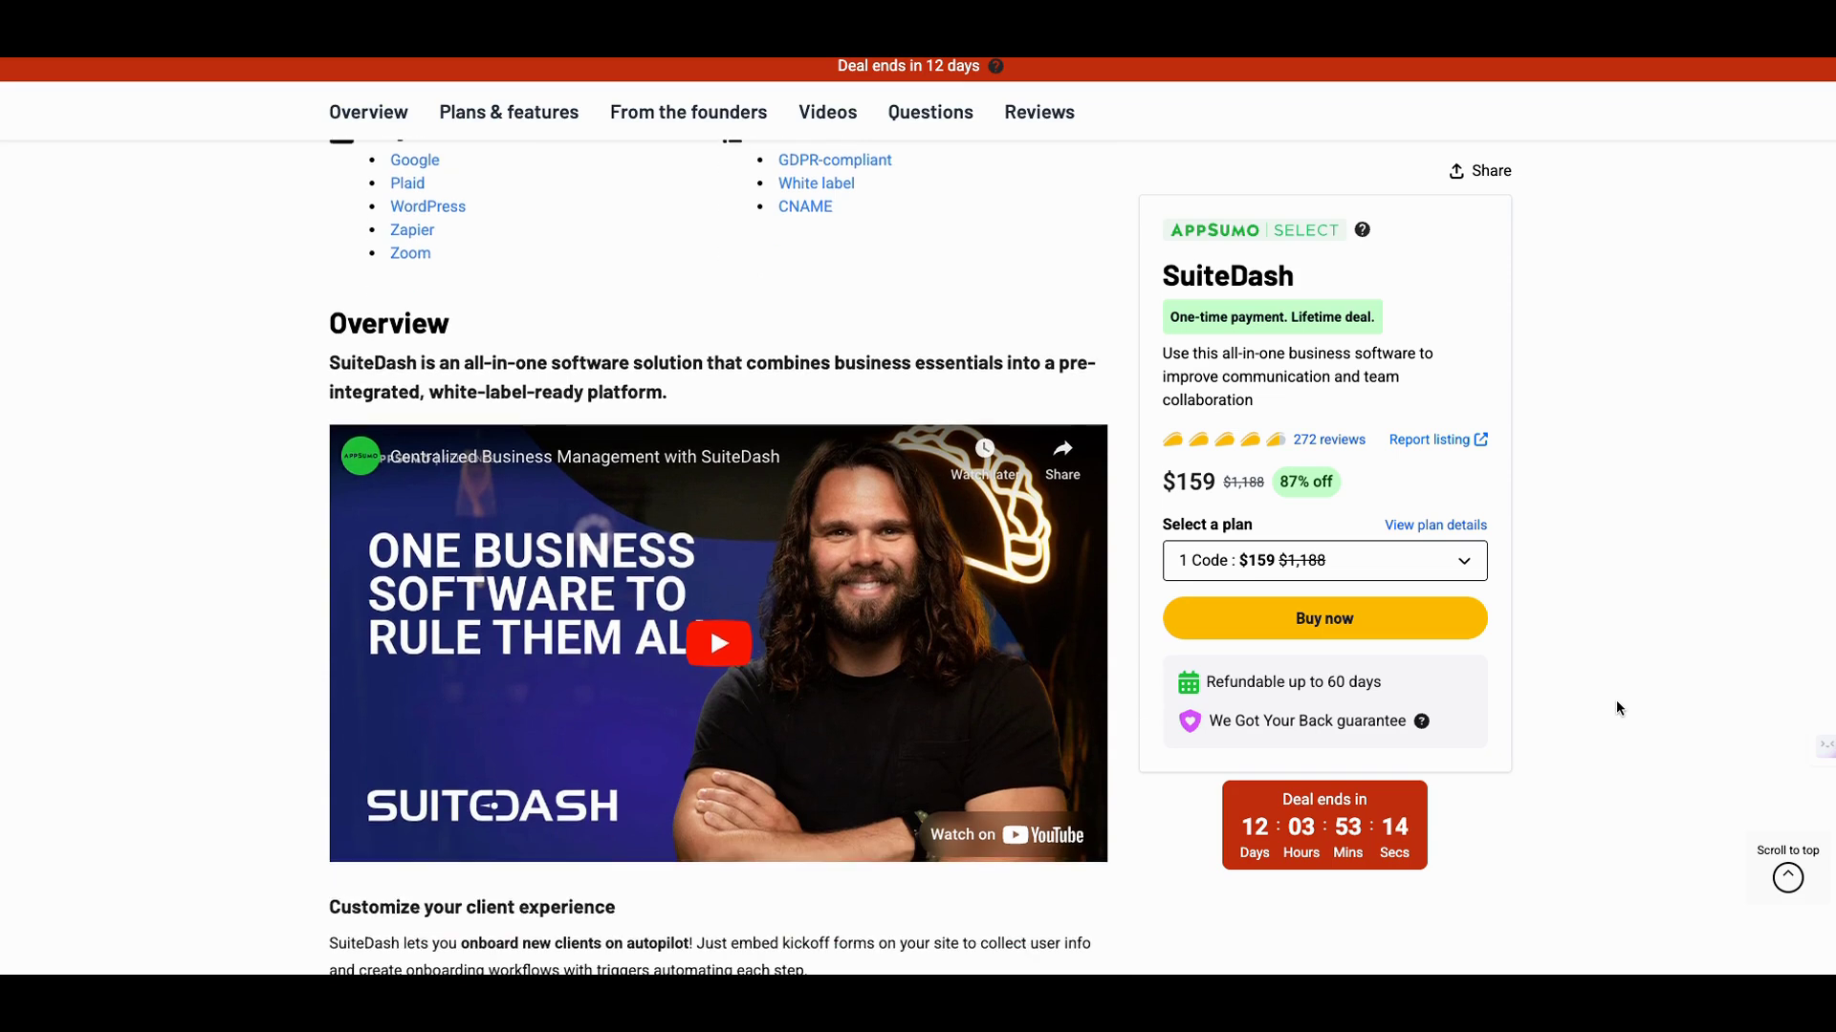
scroll(1616, 707, down, 1)
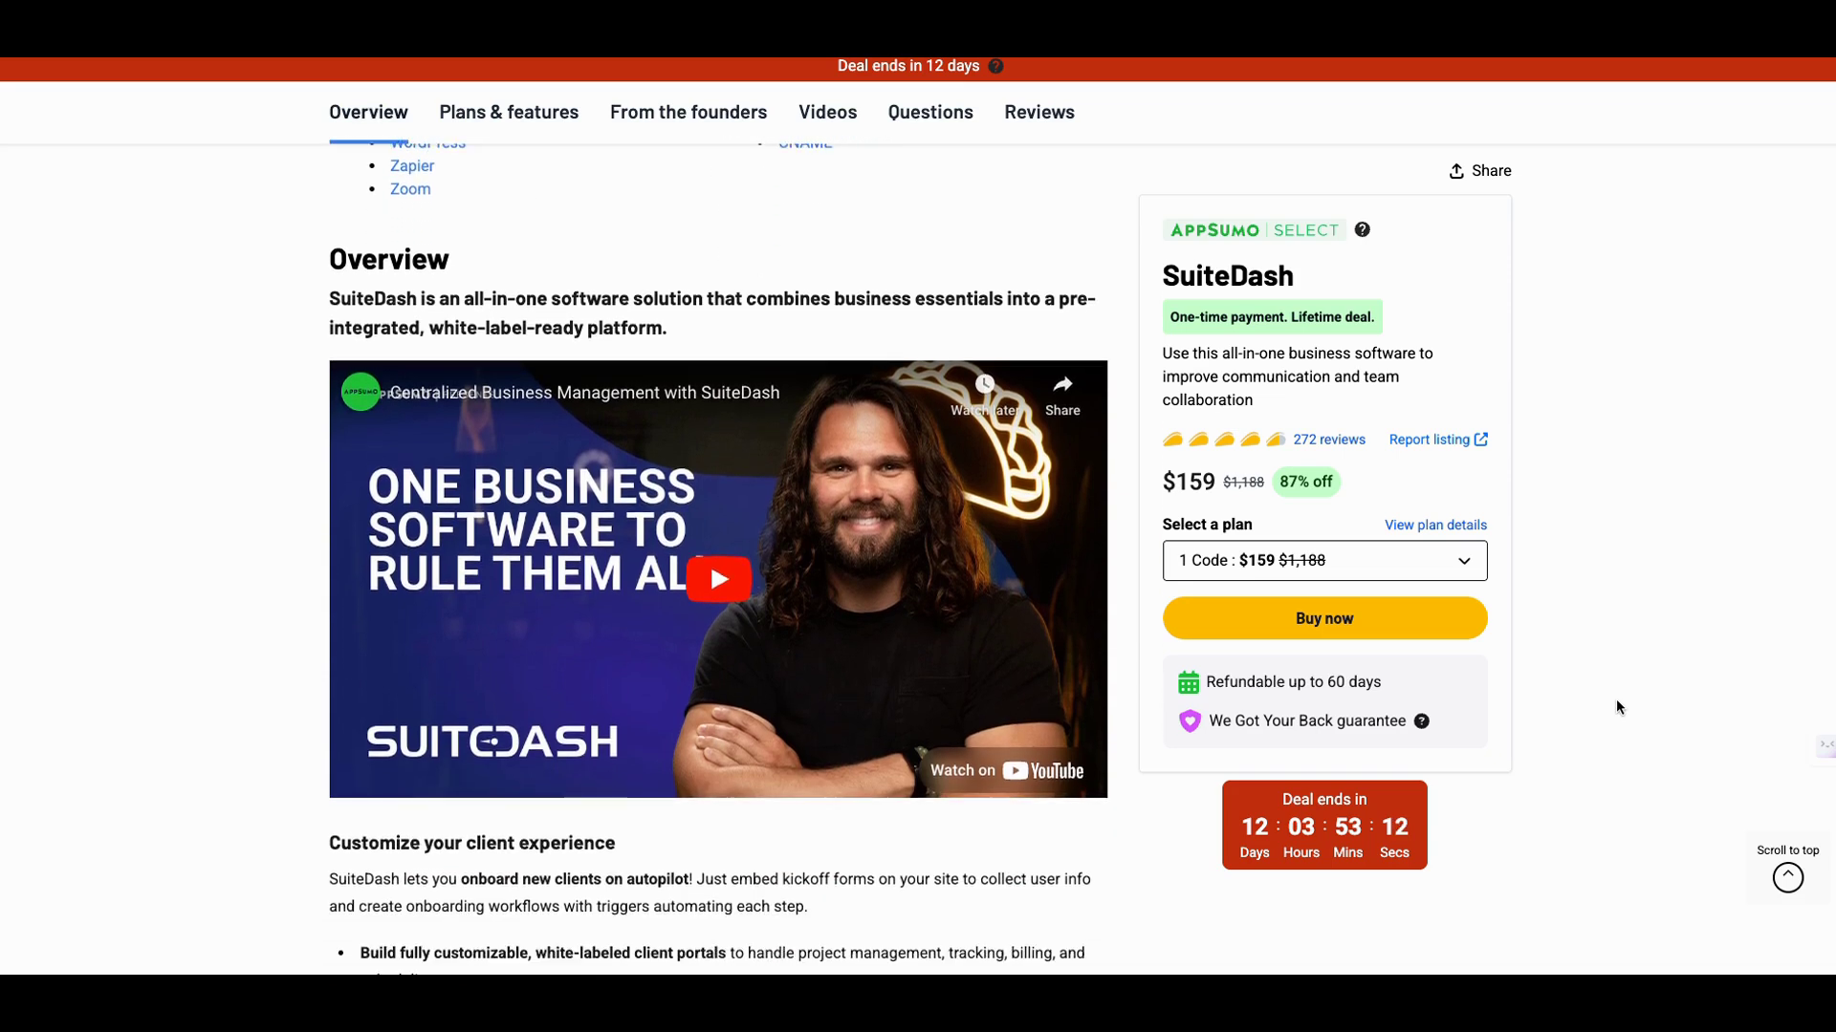
scroll(1615, 706, down, 1)
scroll(1615, 706, down, 2)
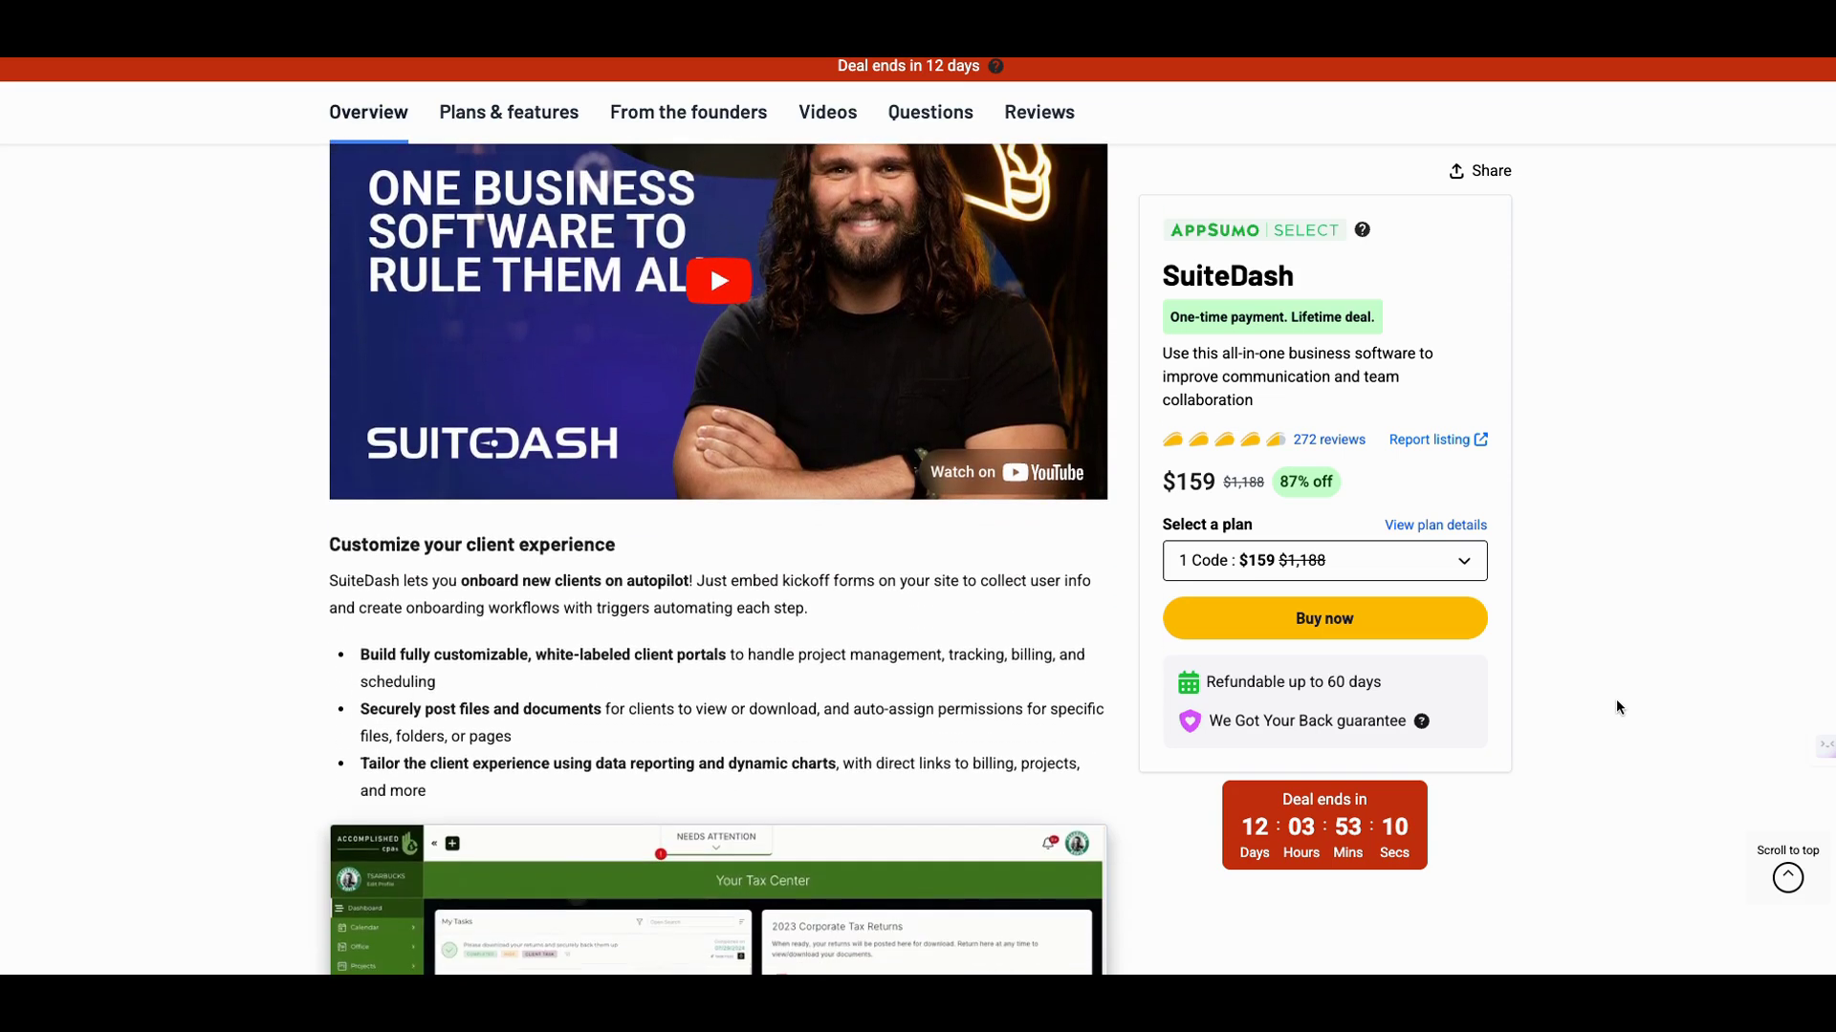
scroll(1615, 707, down, 3)
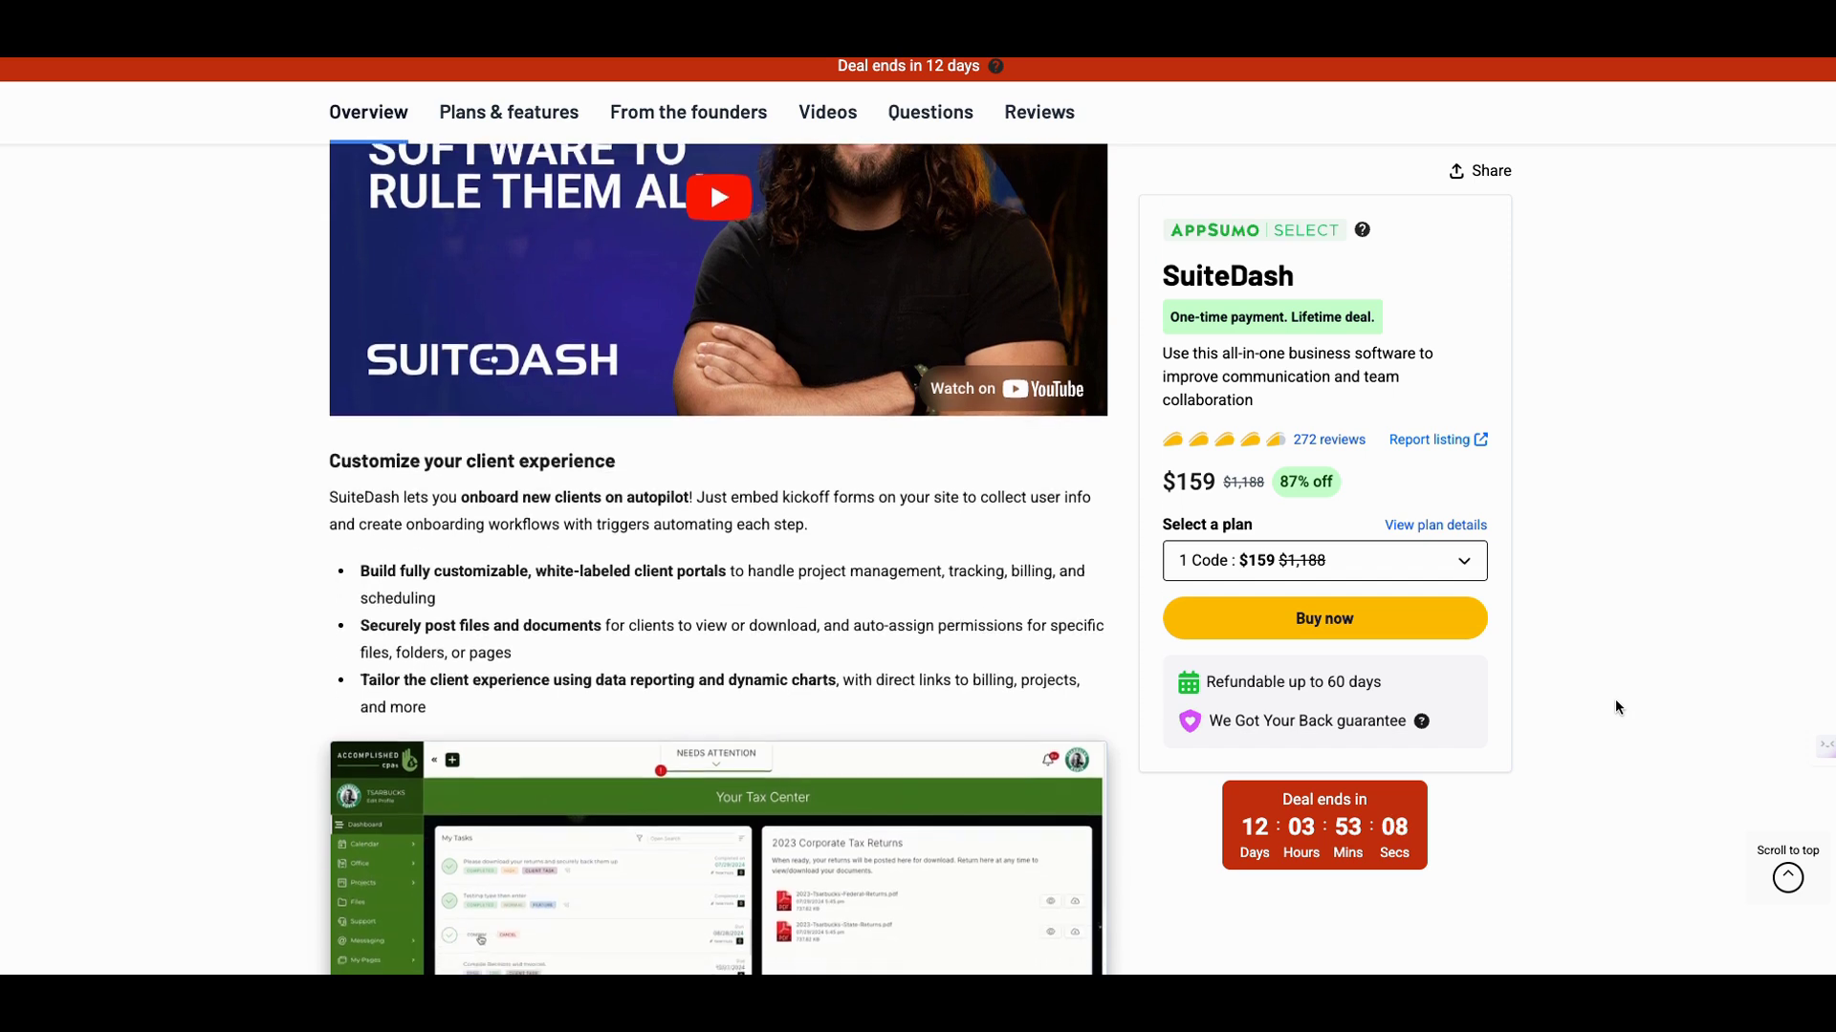
scroll(1614, 703, down, 2)
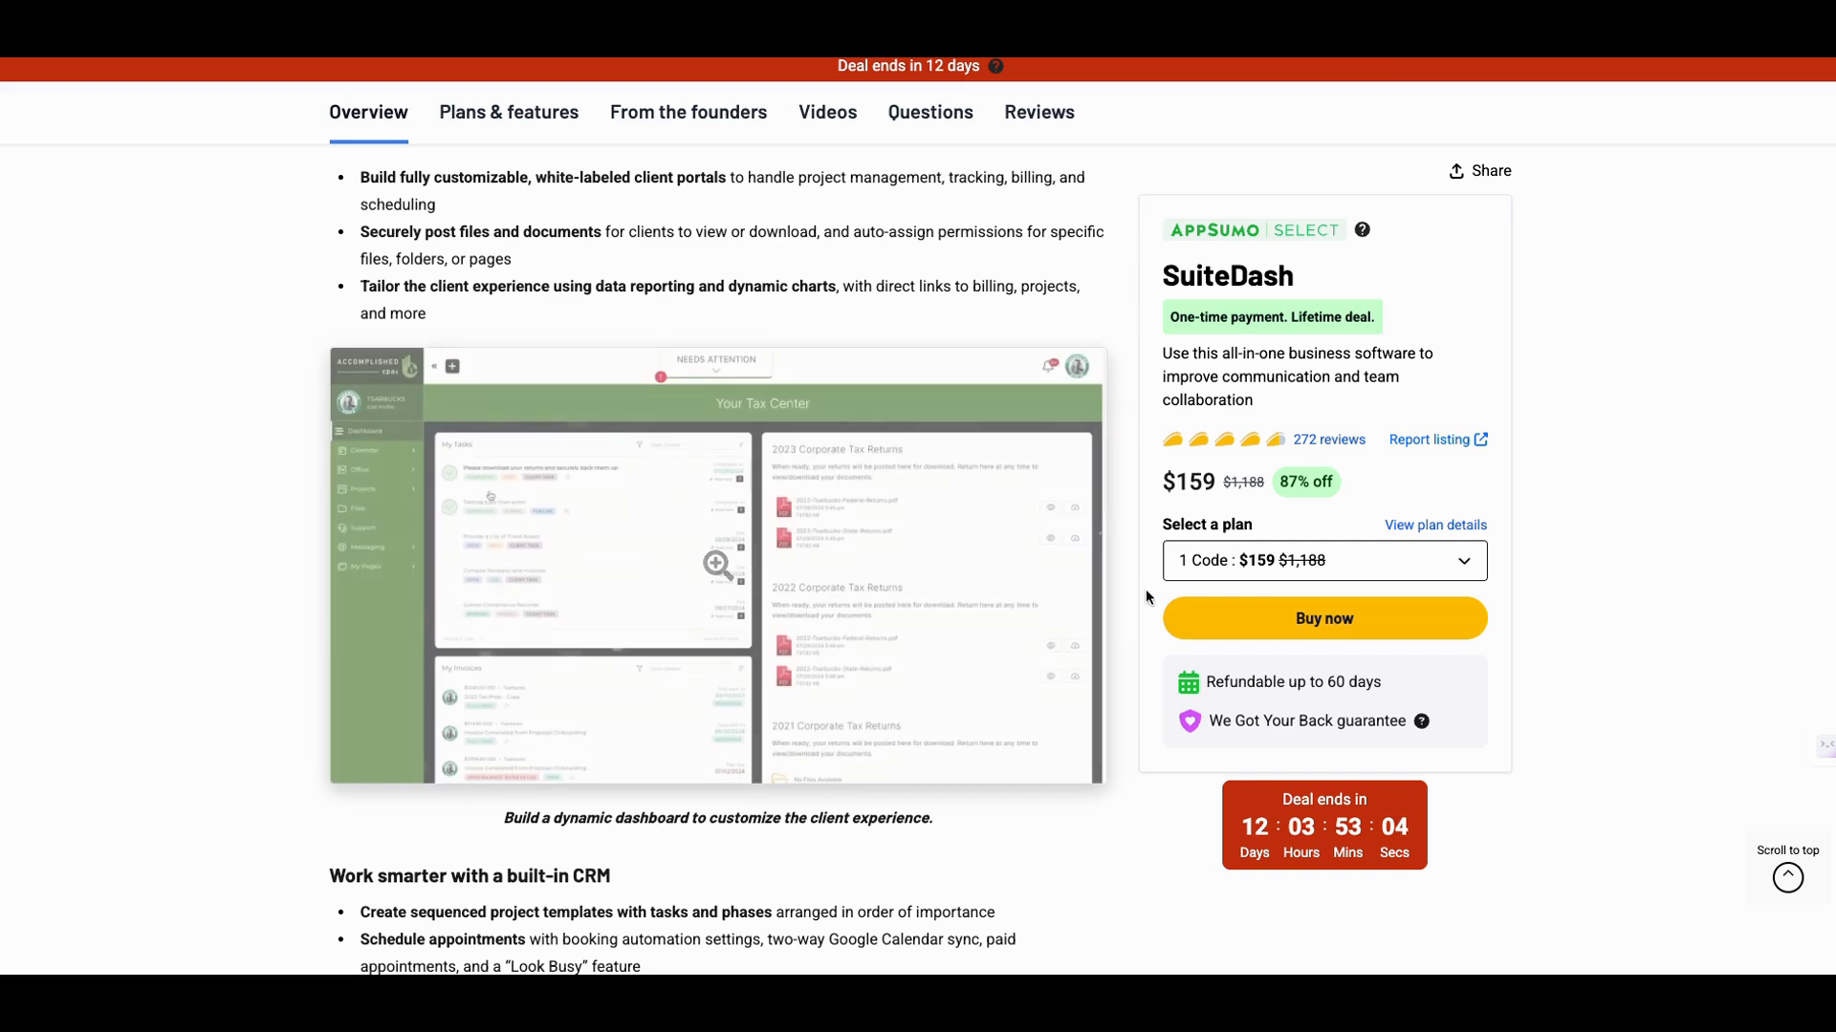
Enlarge the tax-center dashboard screenshot, then show the fourth image, the Deep Focus Labs products
click(717, 564)
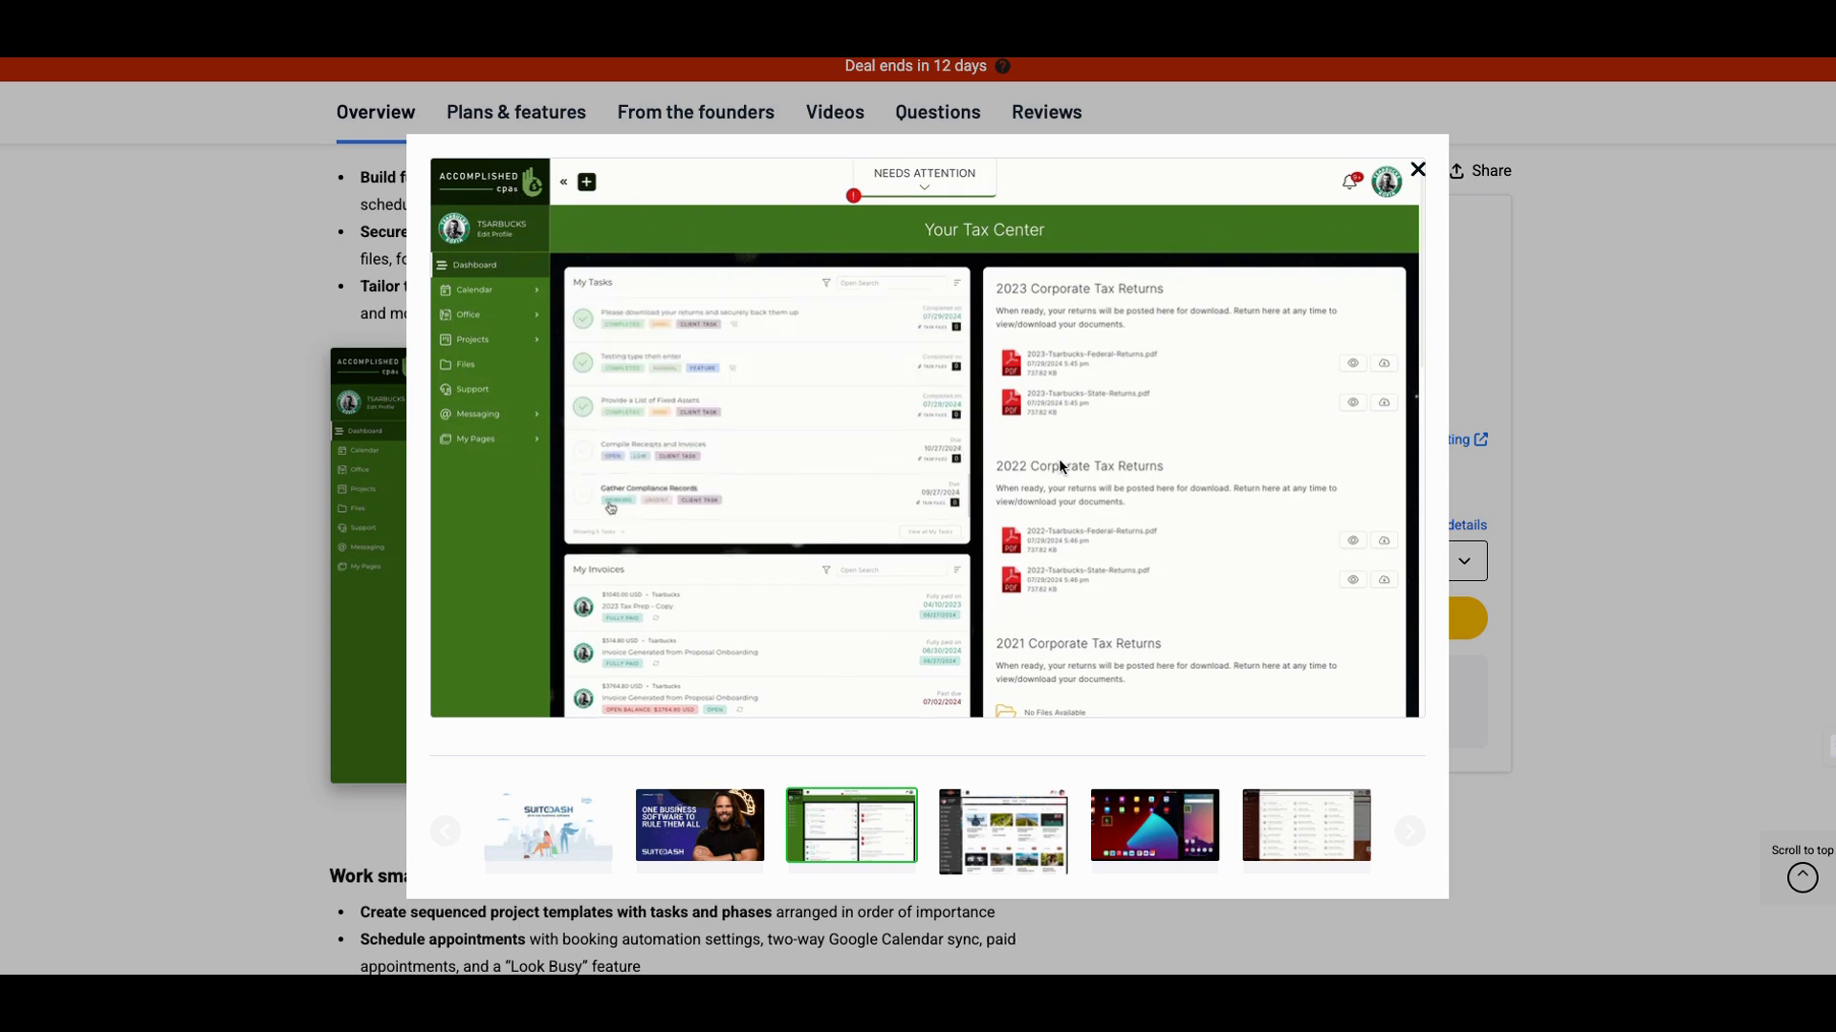
click(982, 841)
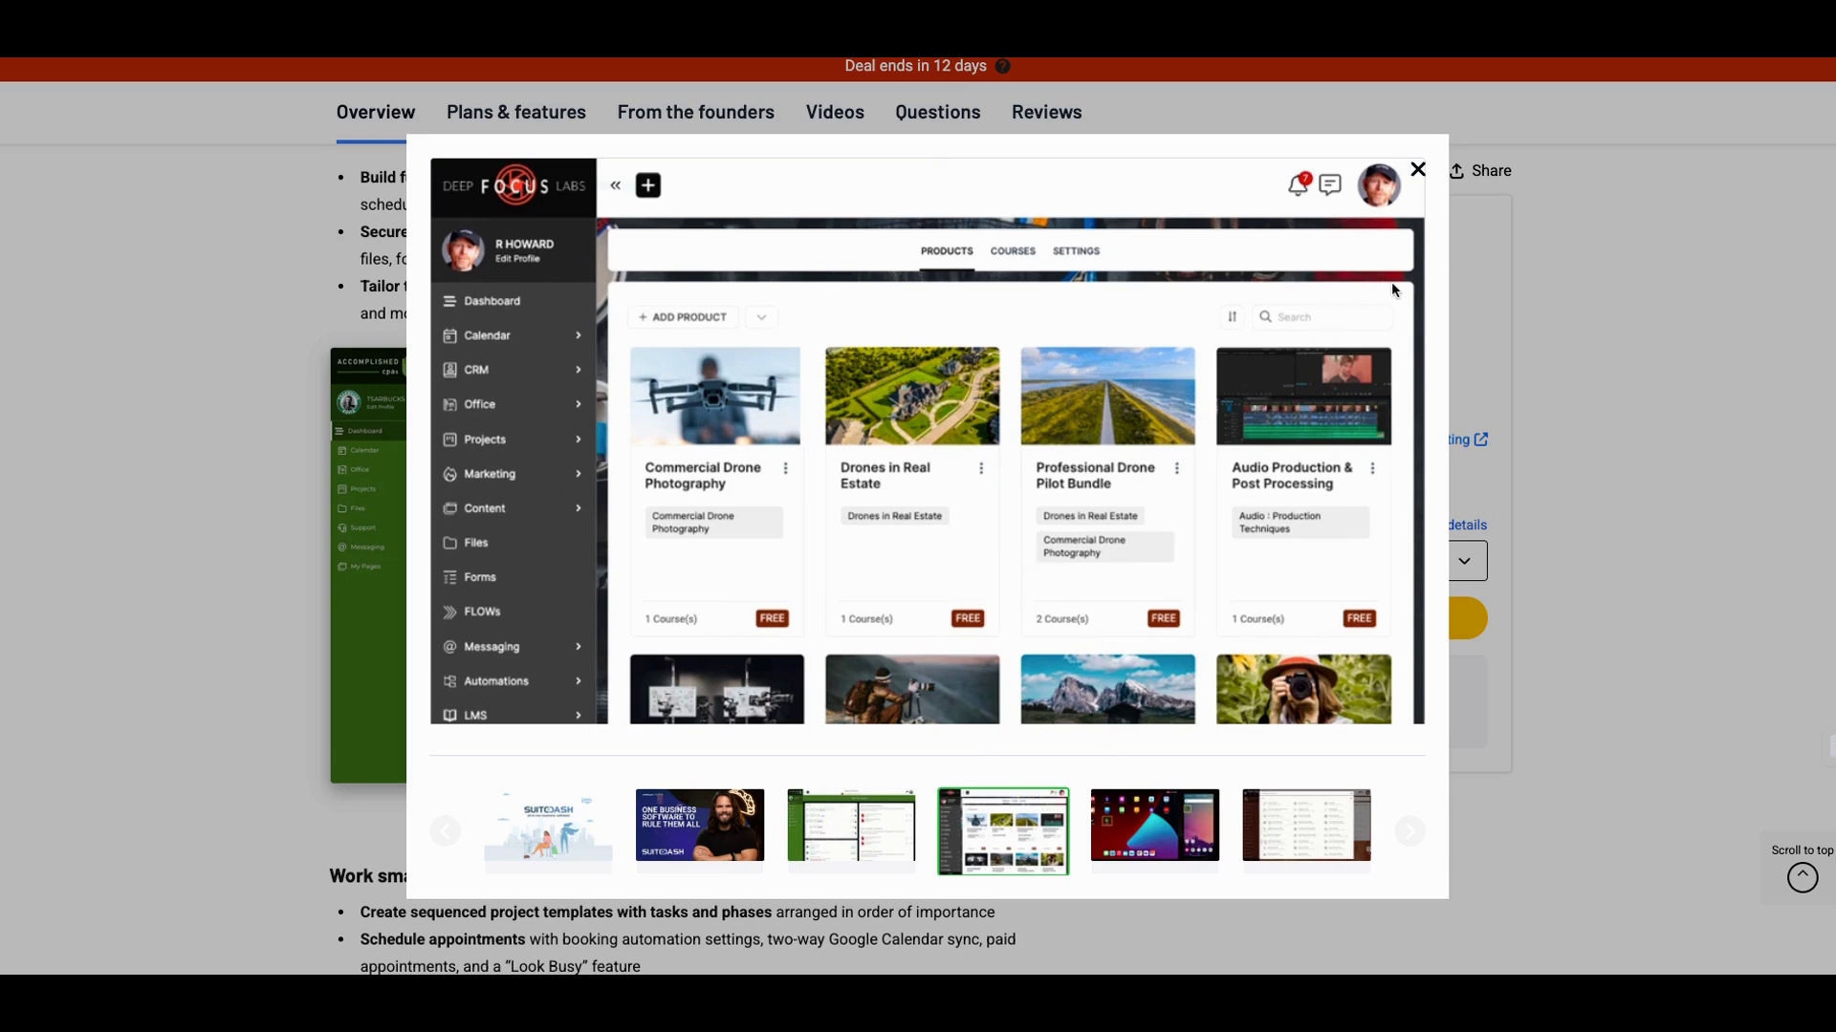
Close the lightbox and scroll past CRM and LMS to the 'Simplify client interactions' mobile app image
click(1418, 170)
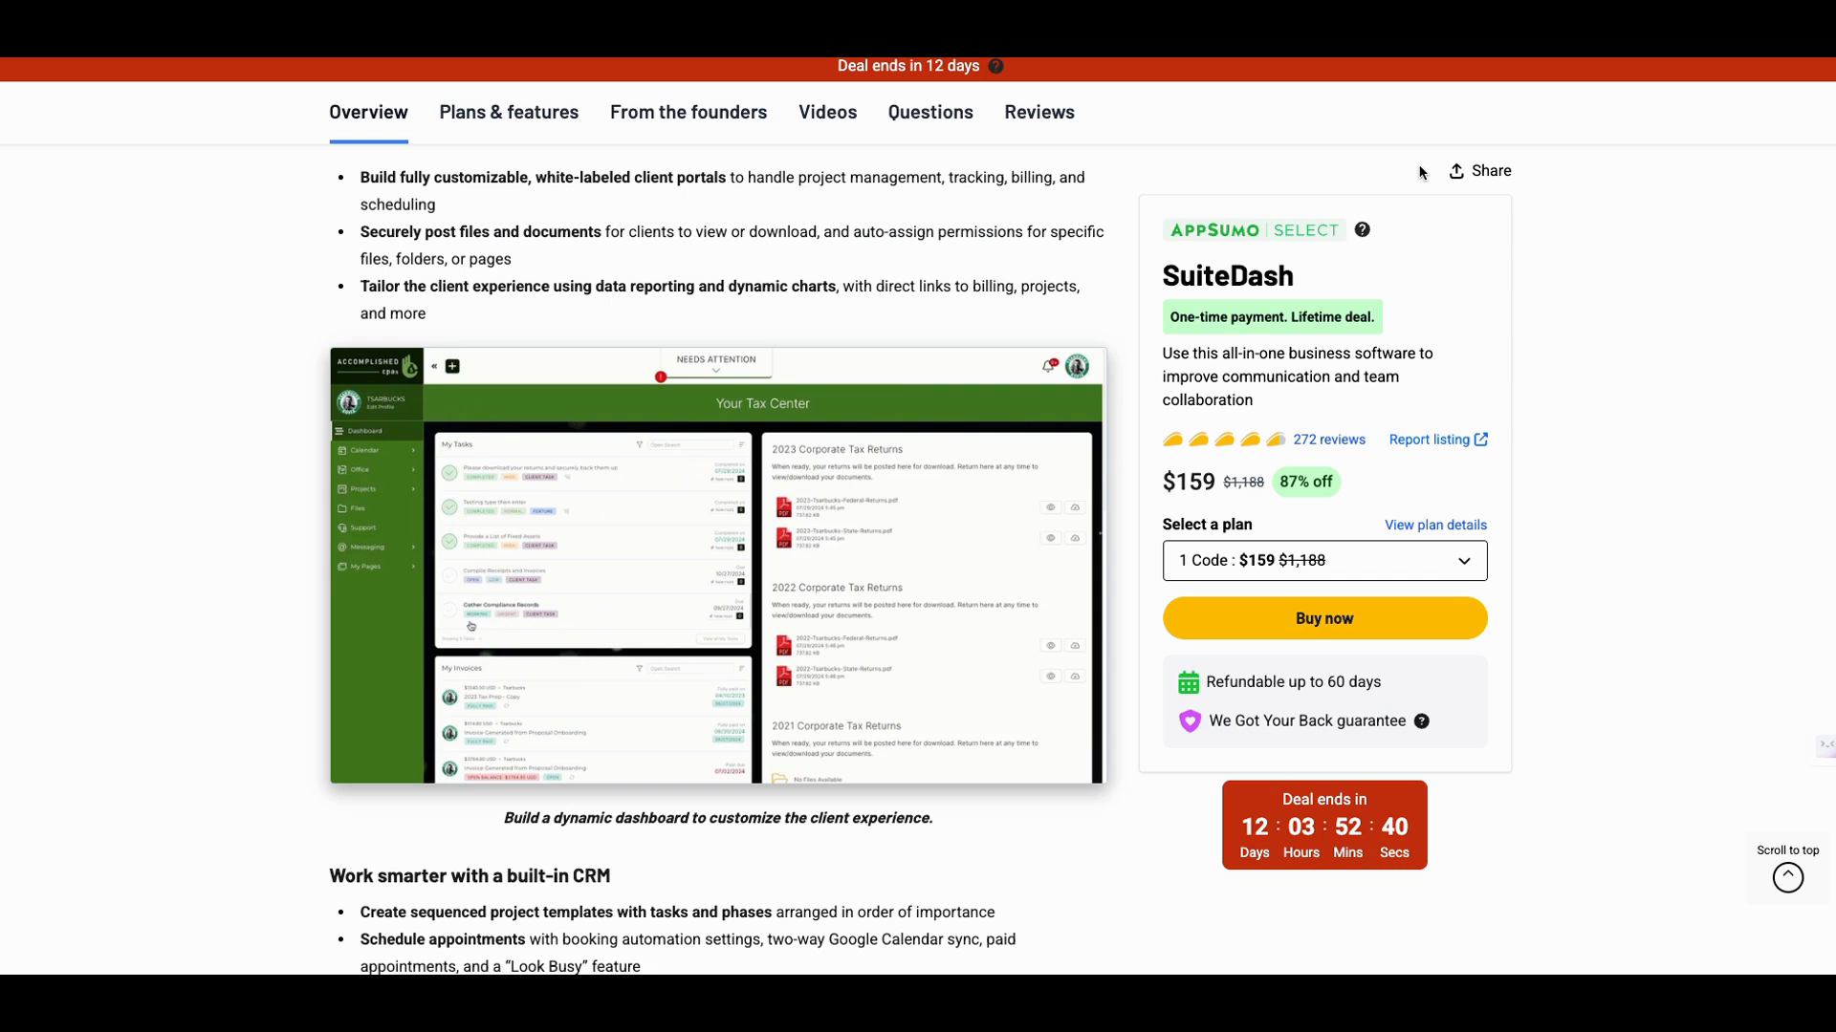
scroll(1606, 399, down, 2)
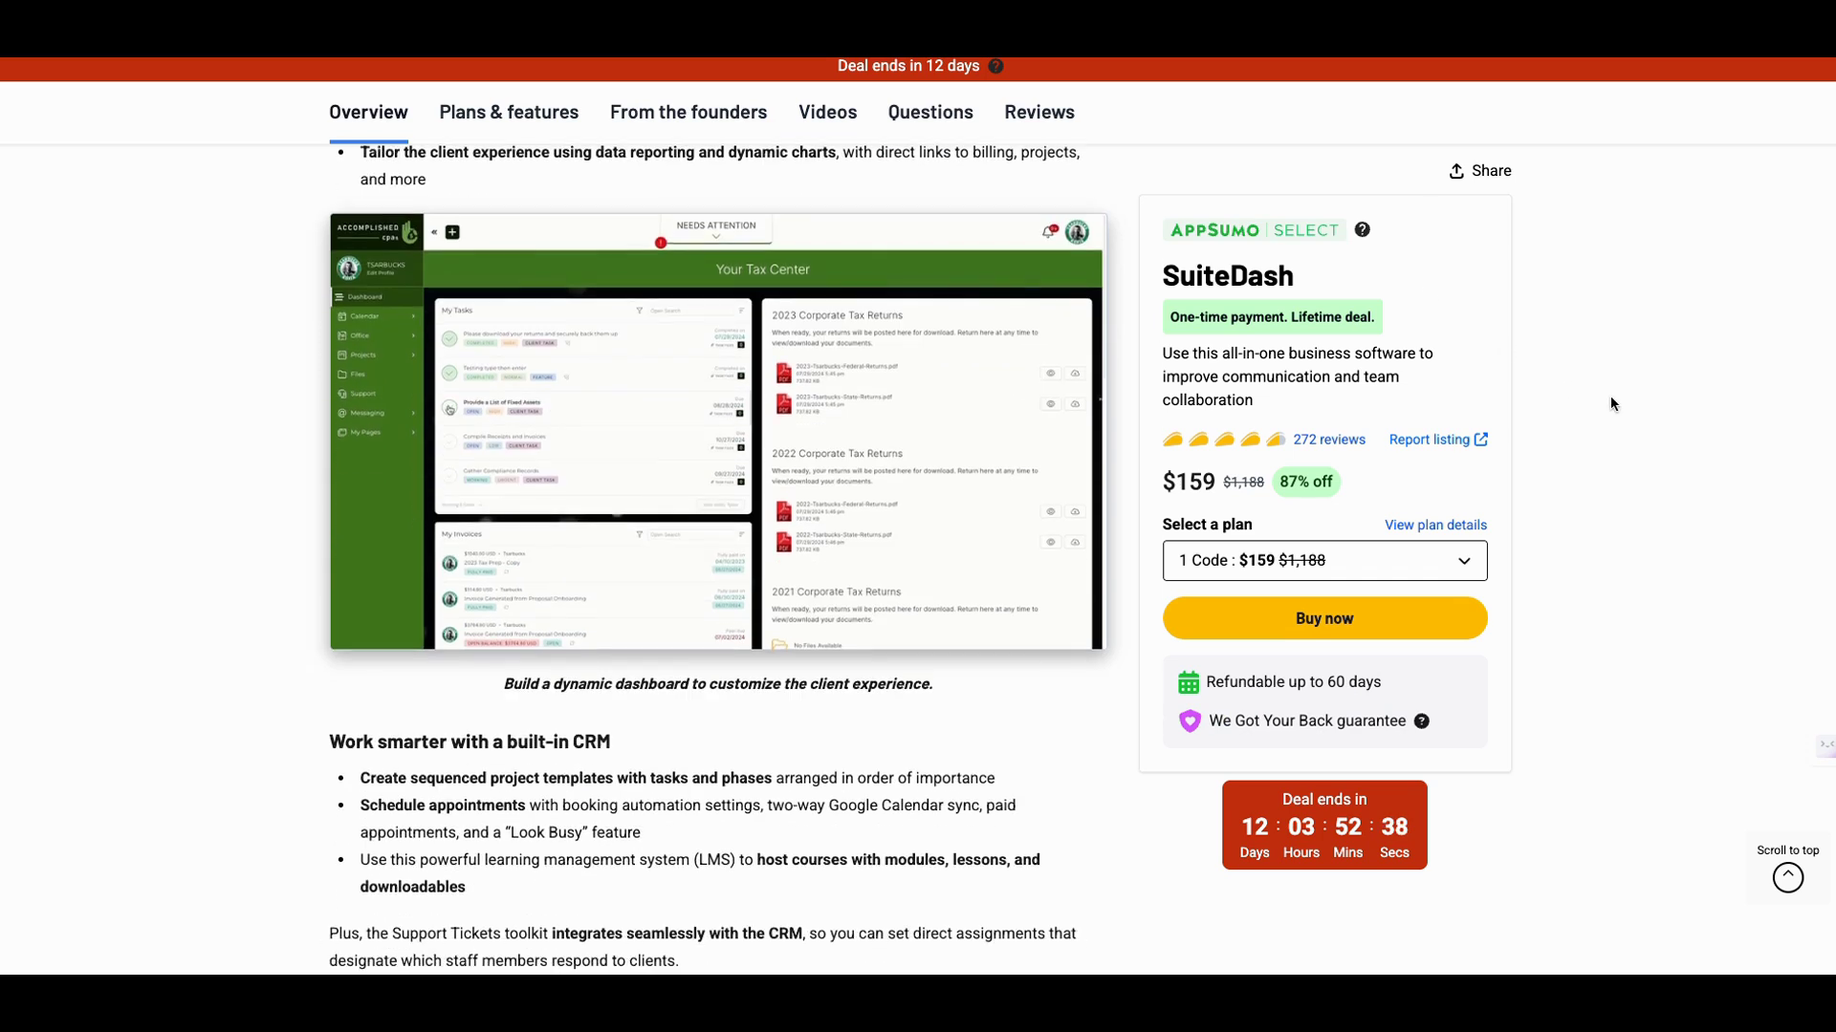
scroll(1616, 401, down, 2)
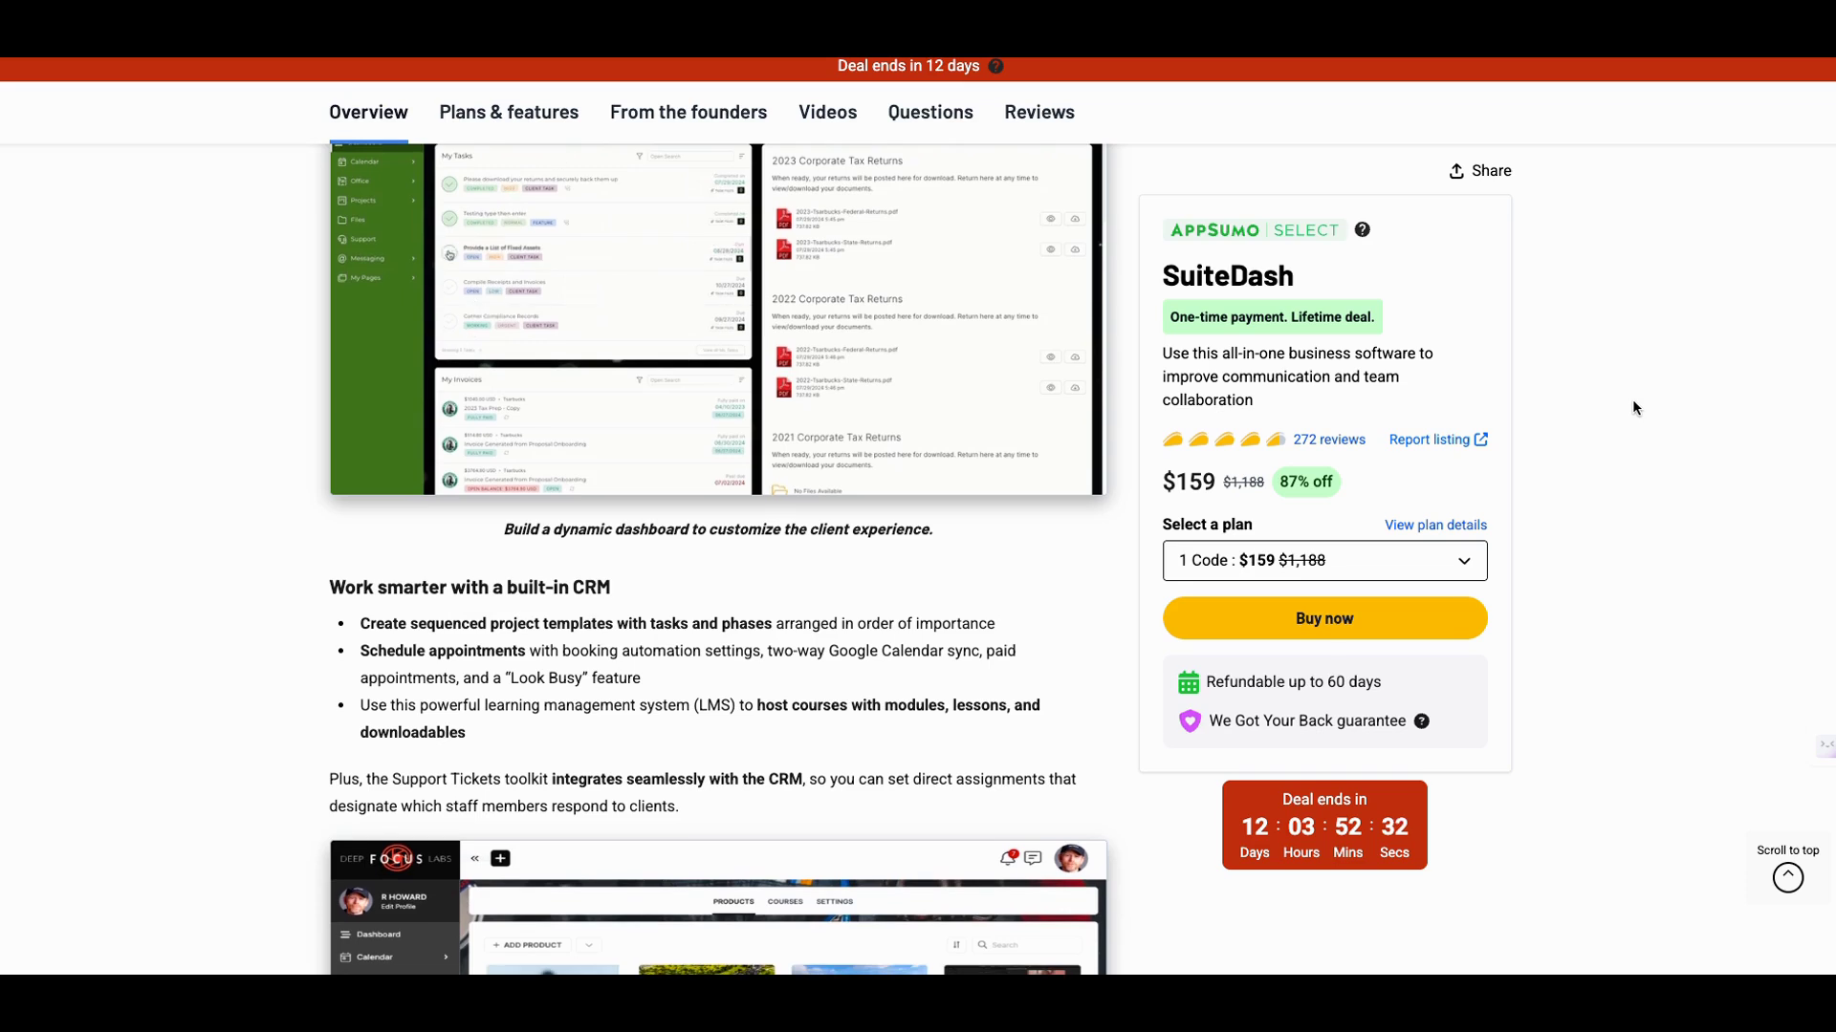
scroll(1625, 409, down, 2)
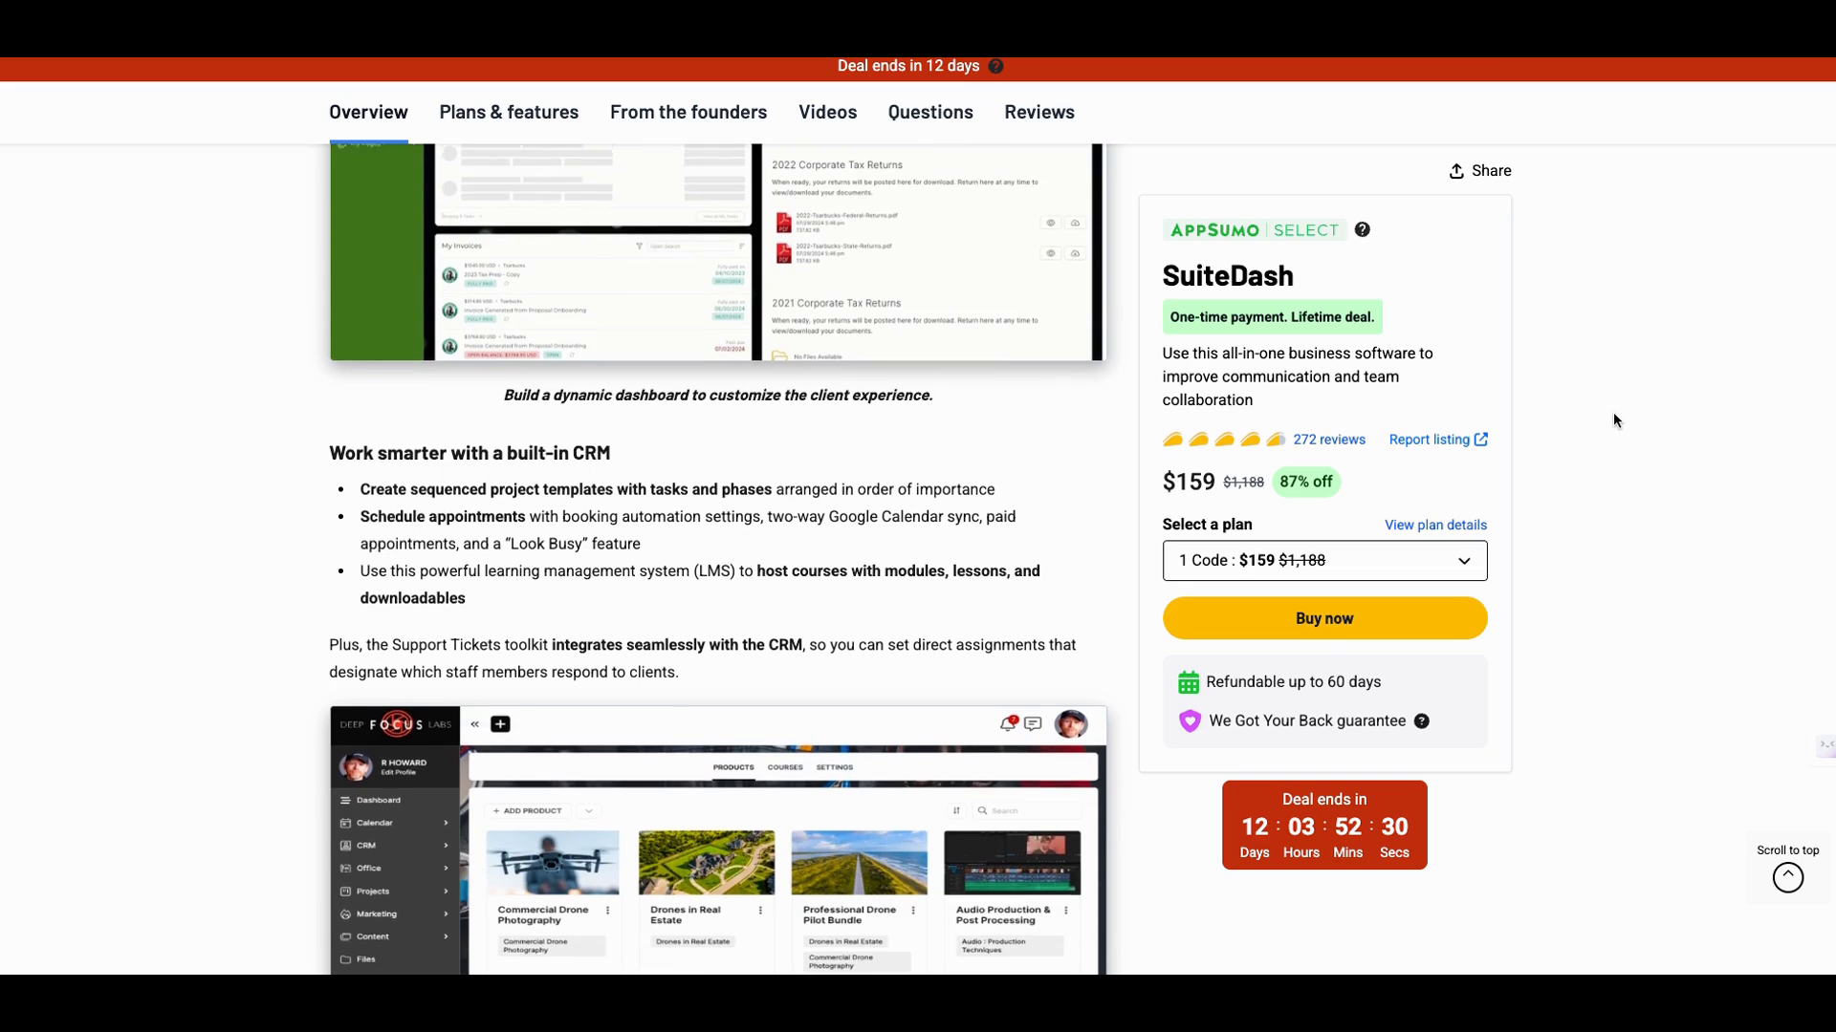
scroll(1615, 446, down, 2)
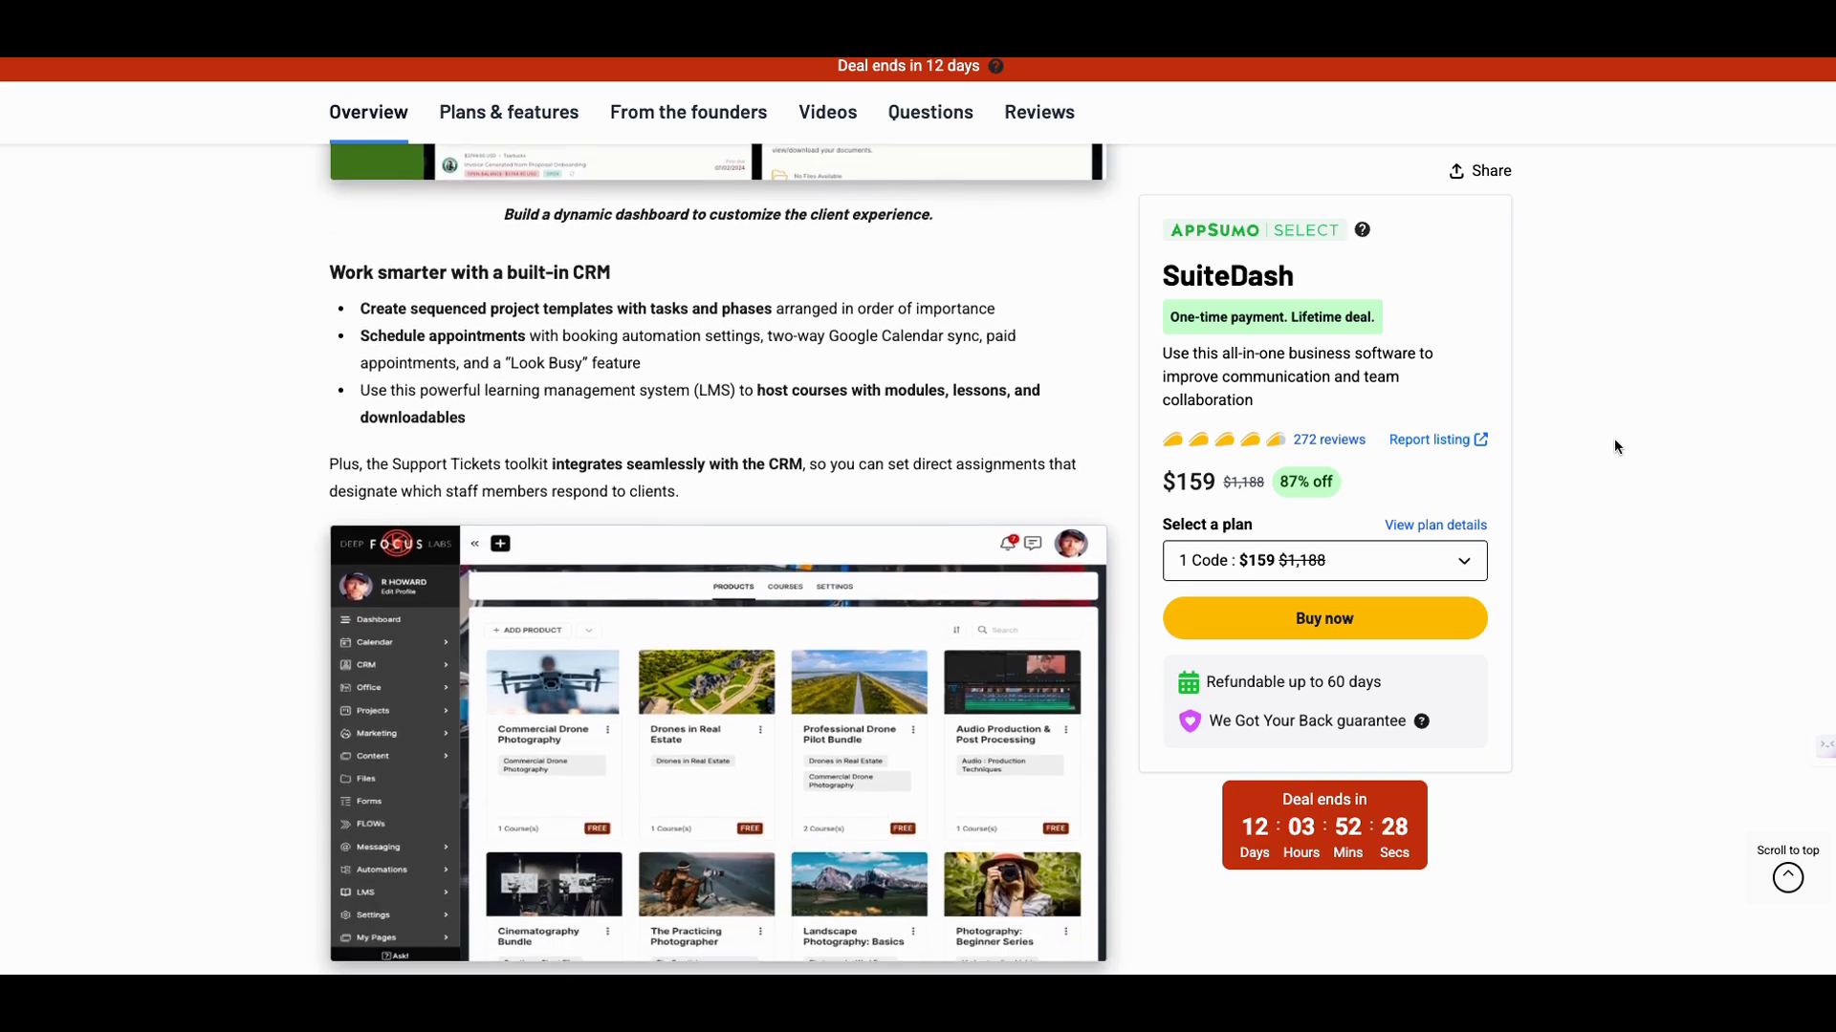
scroll(1610, 444, down, 1)
scroll(1606, 450, down, 4)
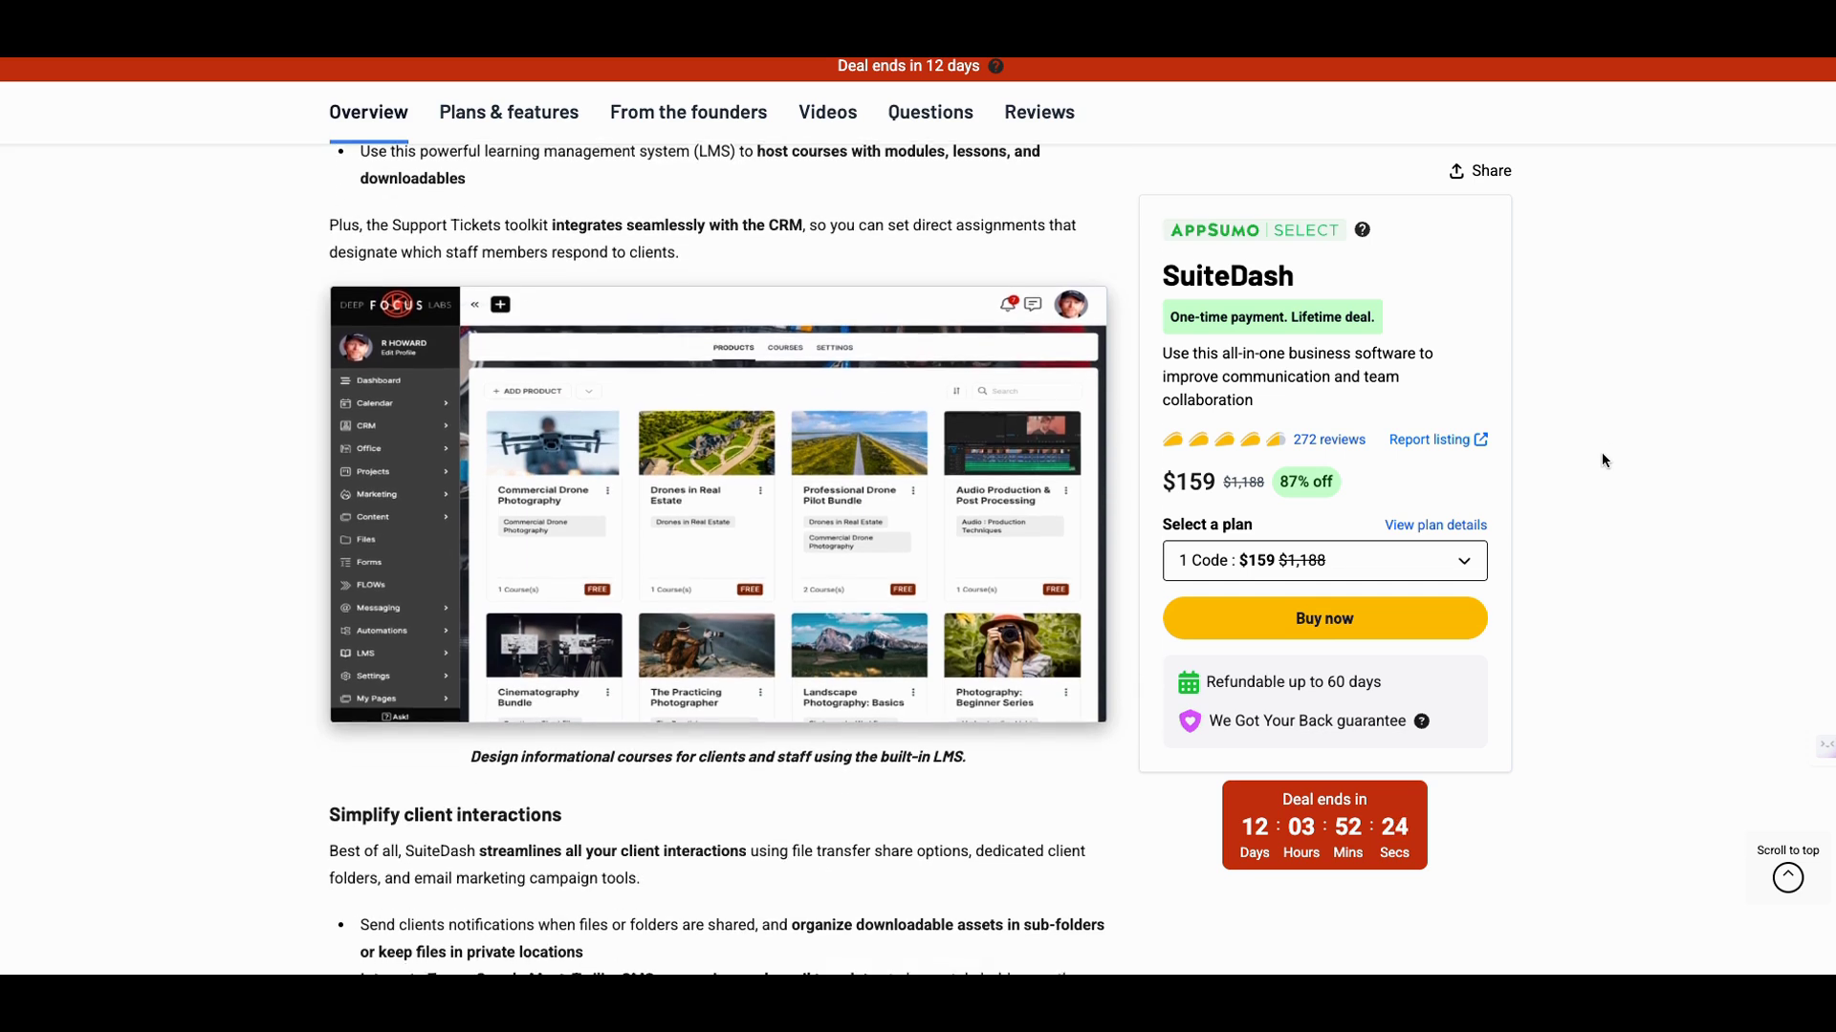
scroll(1596, 457, down, 3)
scroll(1596, 455, down, 1)
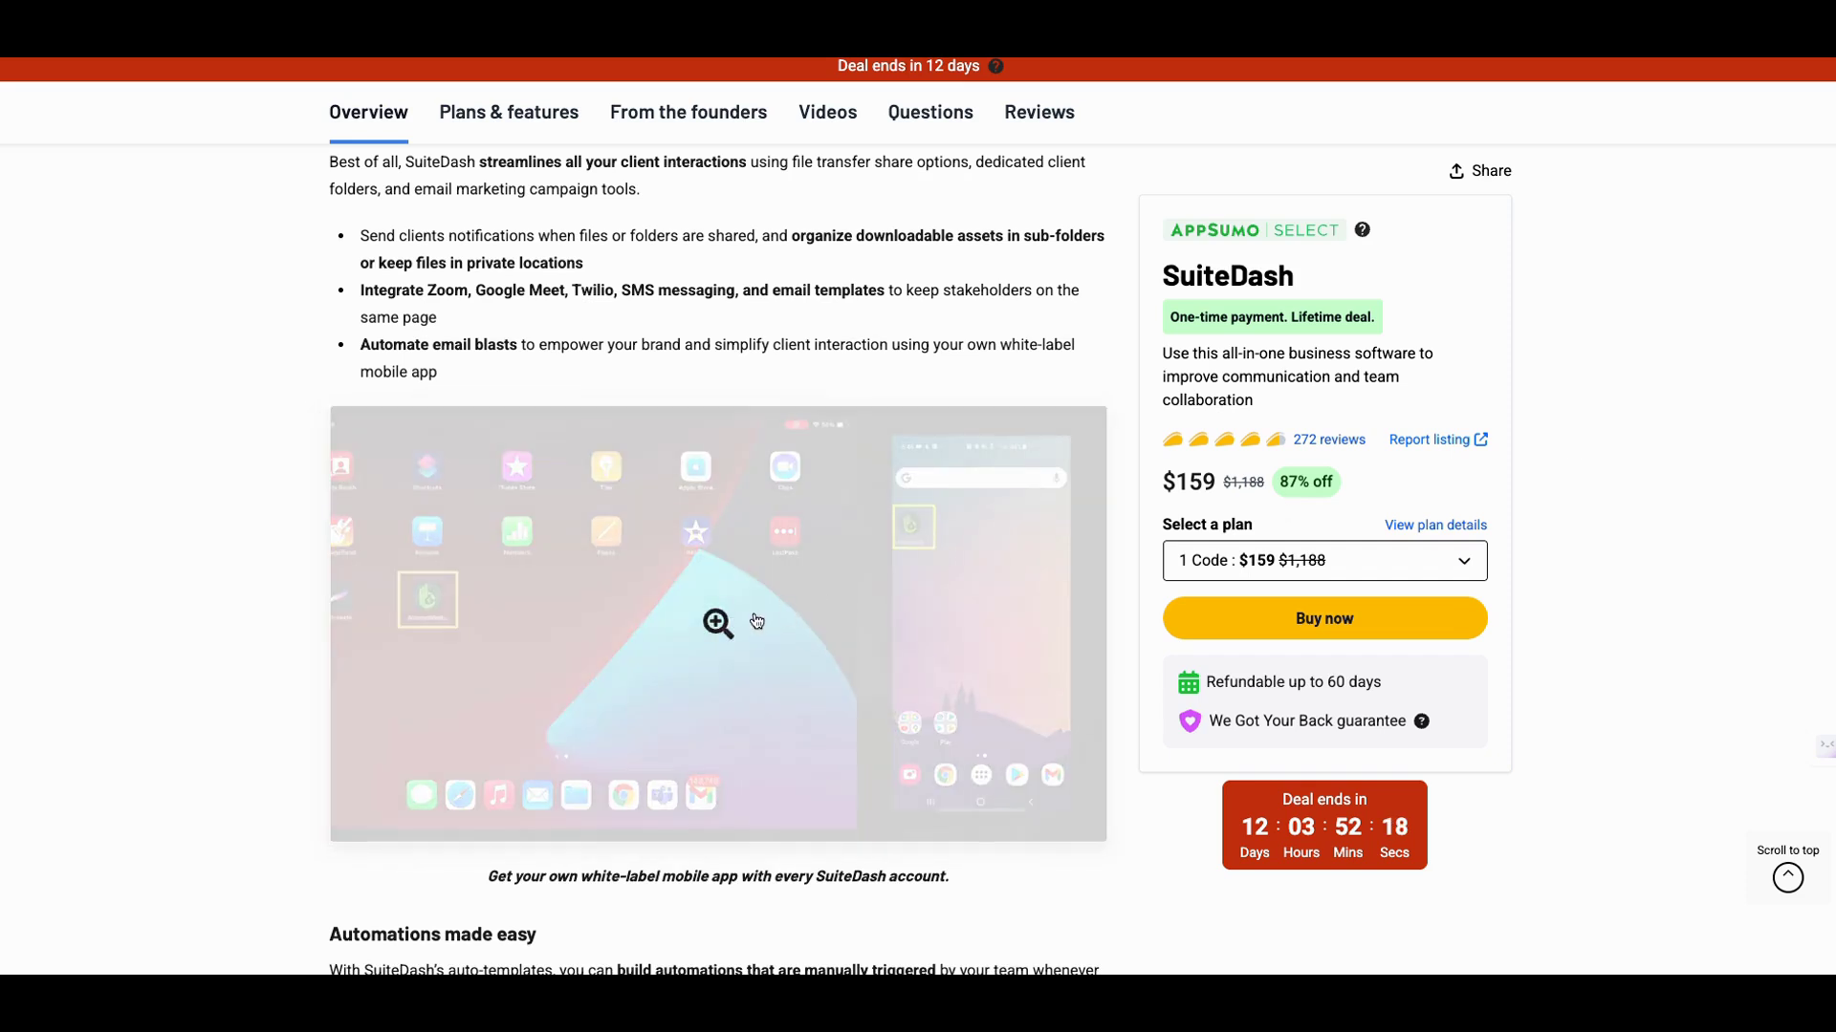
Enlarge the white-label mobile app screenshot showing the branded app on tablet and phone
click(728, 623)
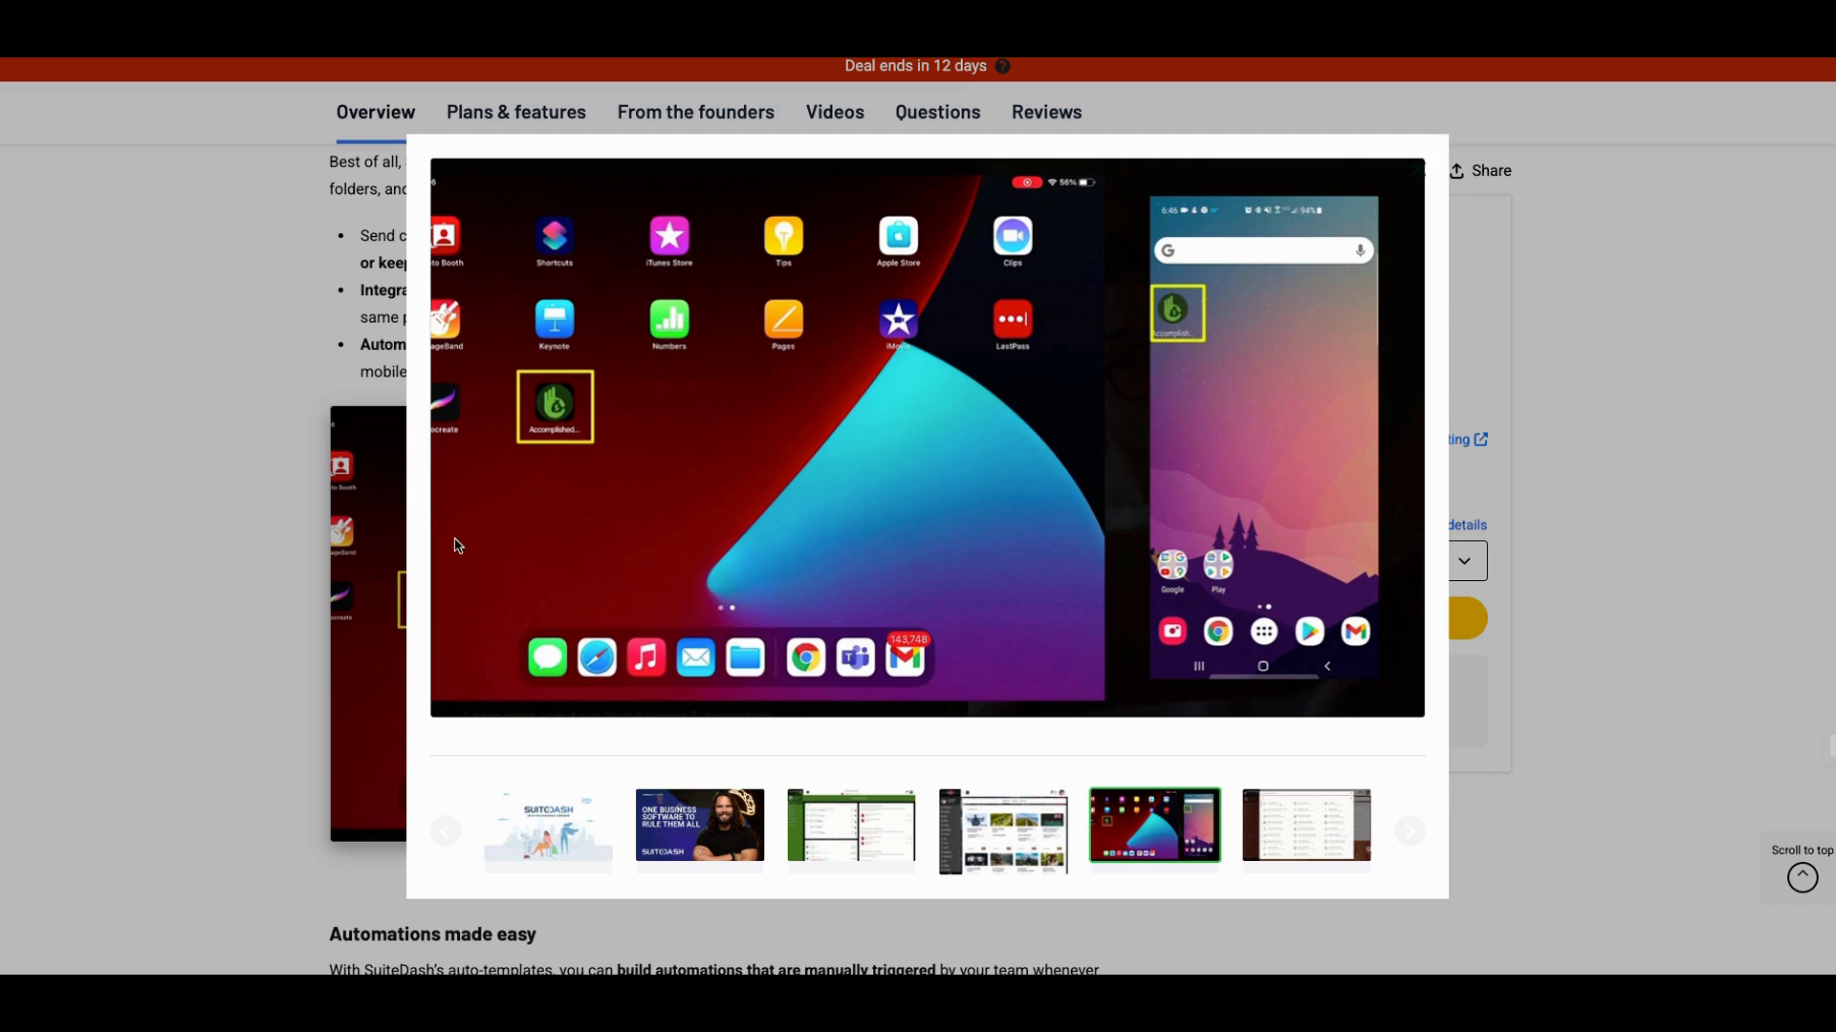
Close the mobile app image and scroll past automations to the $159–$636 Plans & features table
click(293, 611)
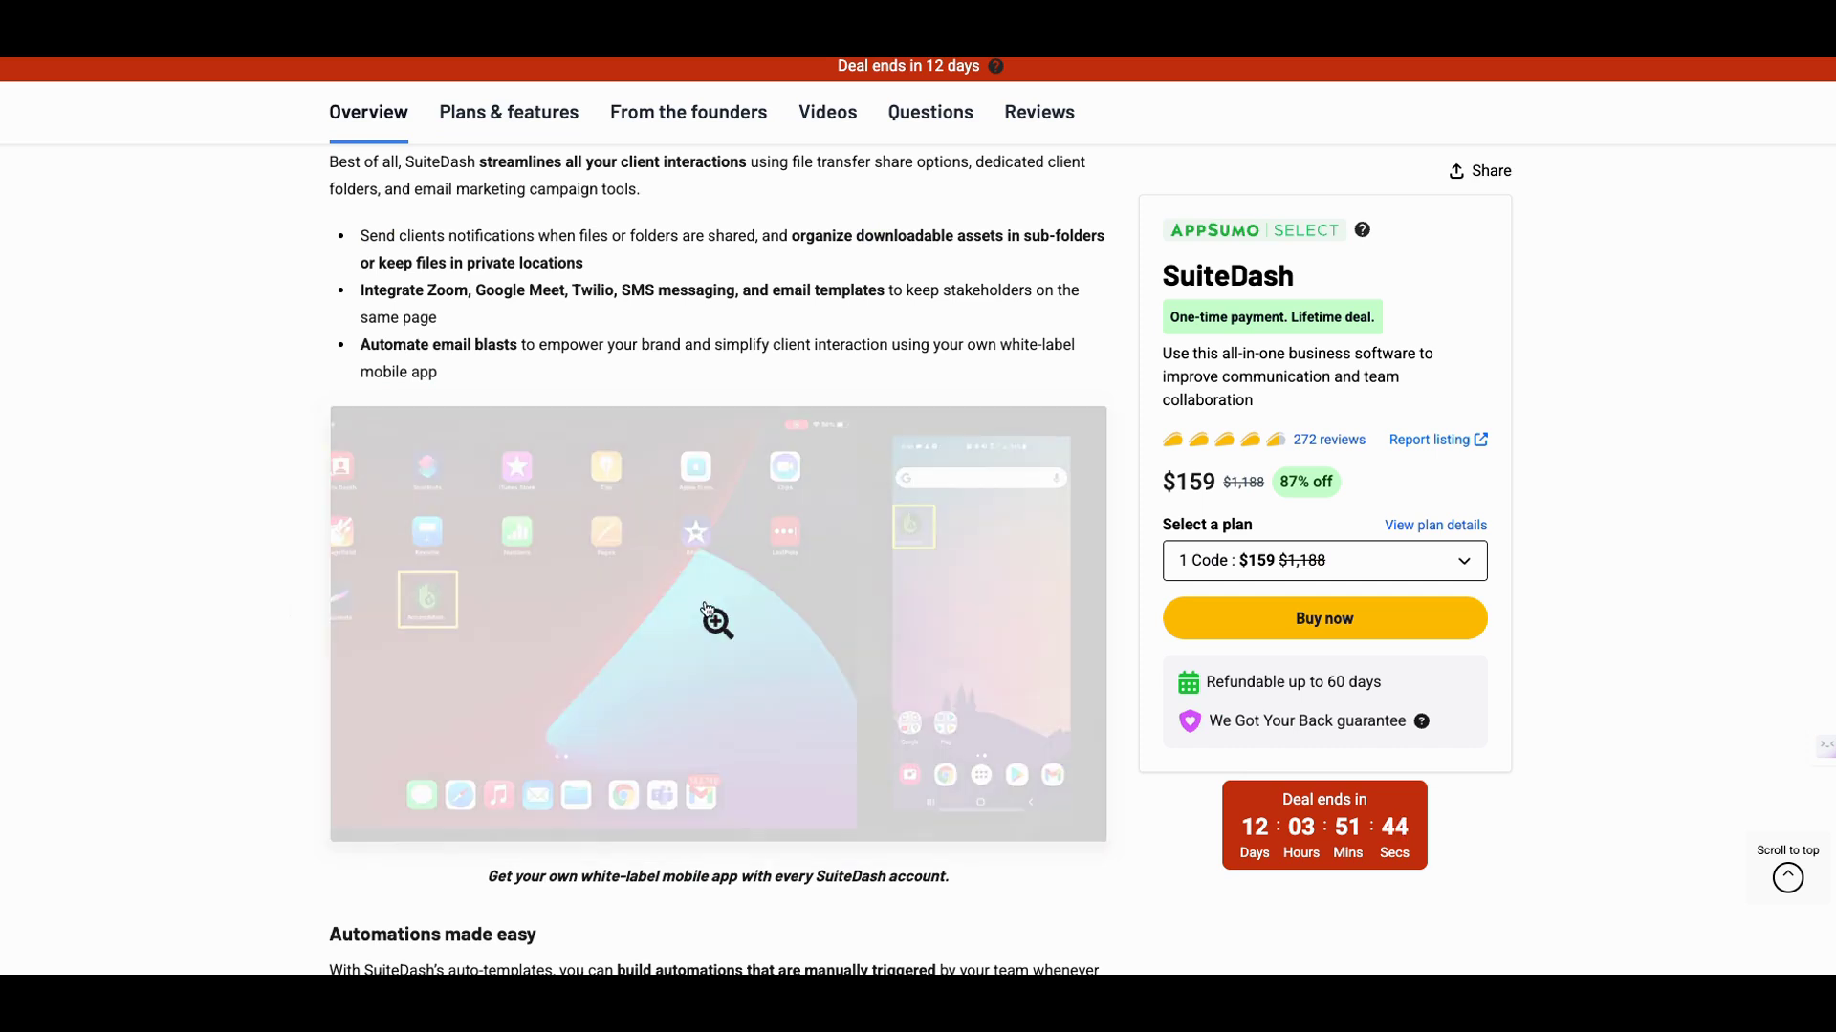
scroll(961, 621, down, 3)
scroll(965, 622, down, 4)
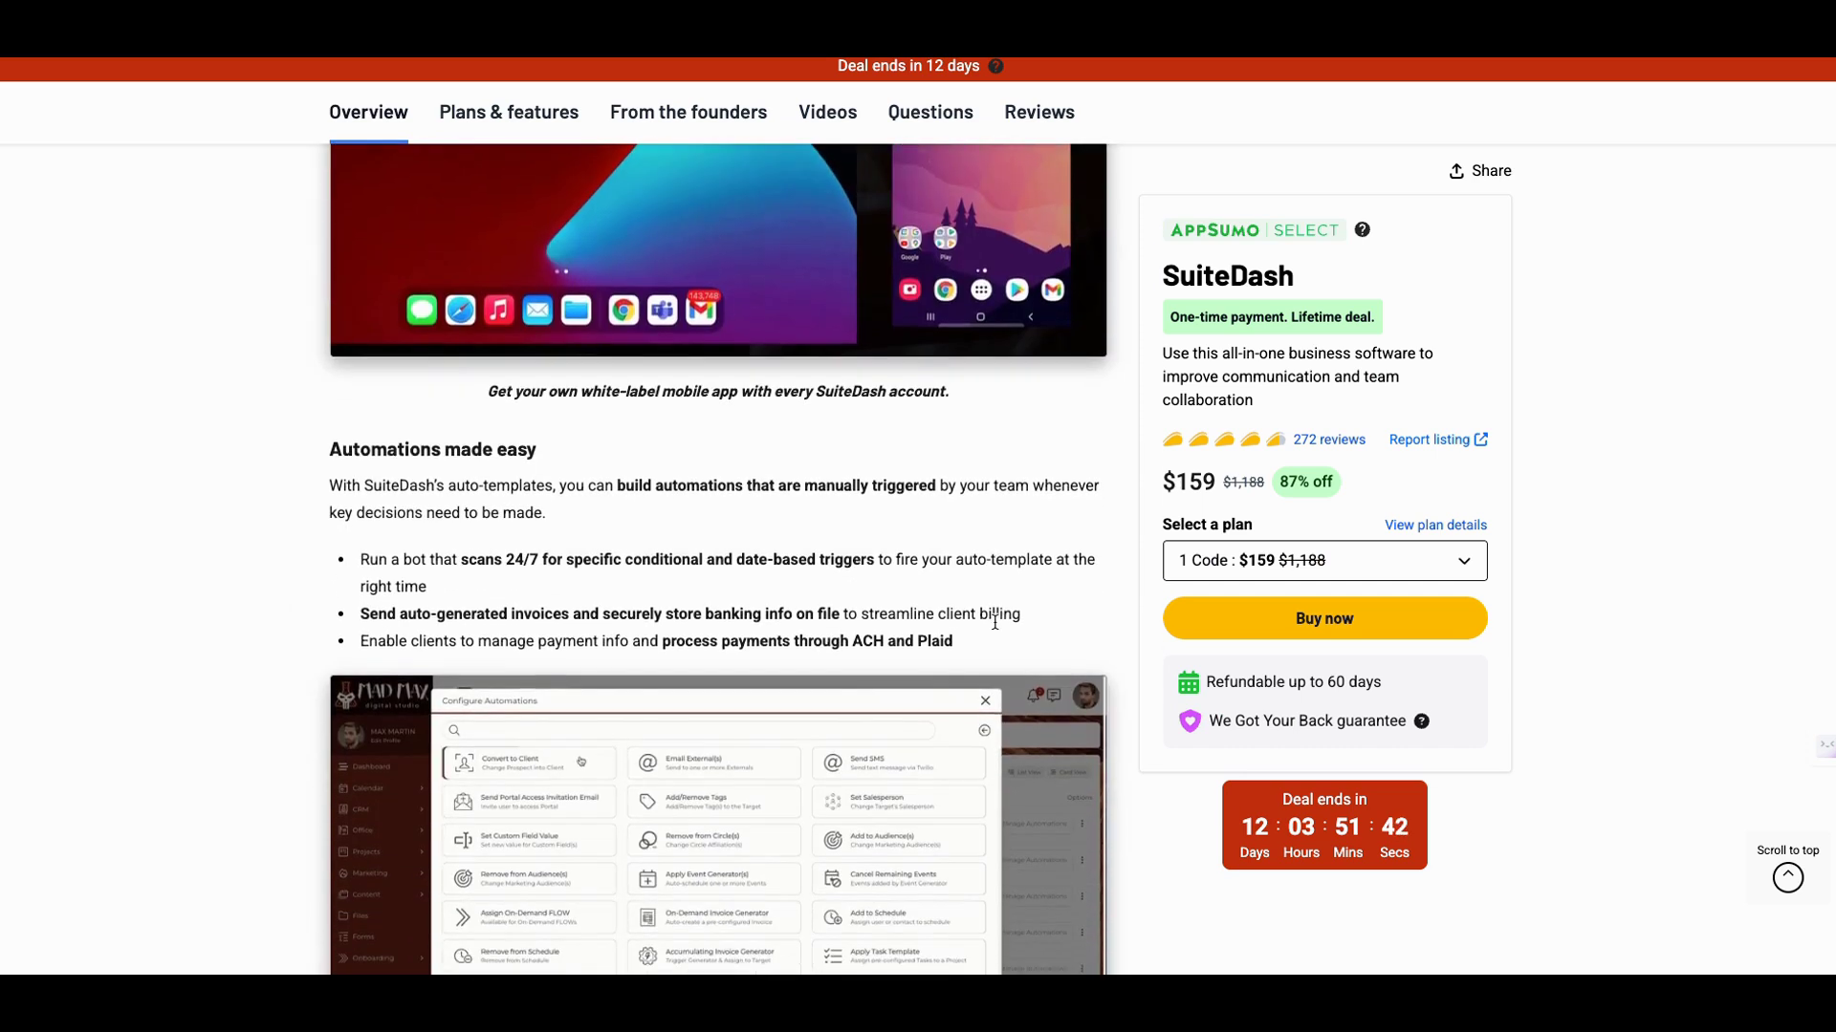
scroll(1028, 604, down, 2)
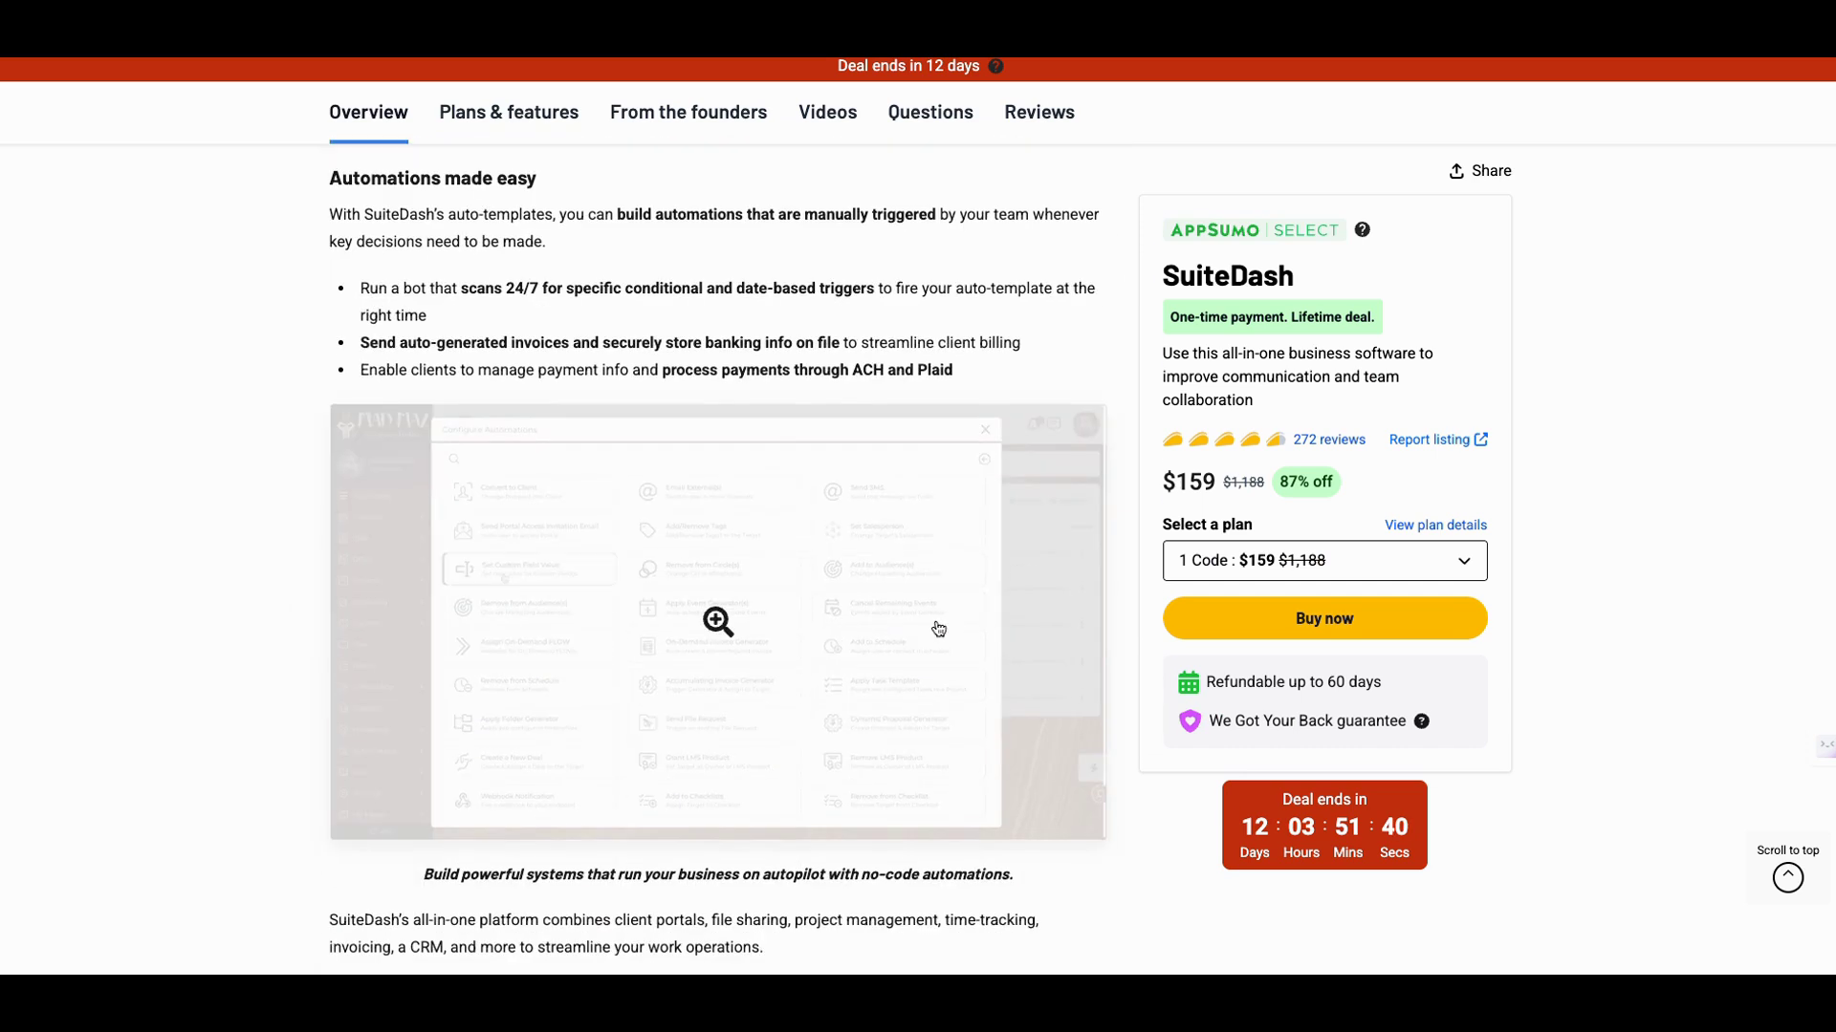
scroll(940, 626, down, 2)
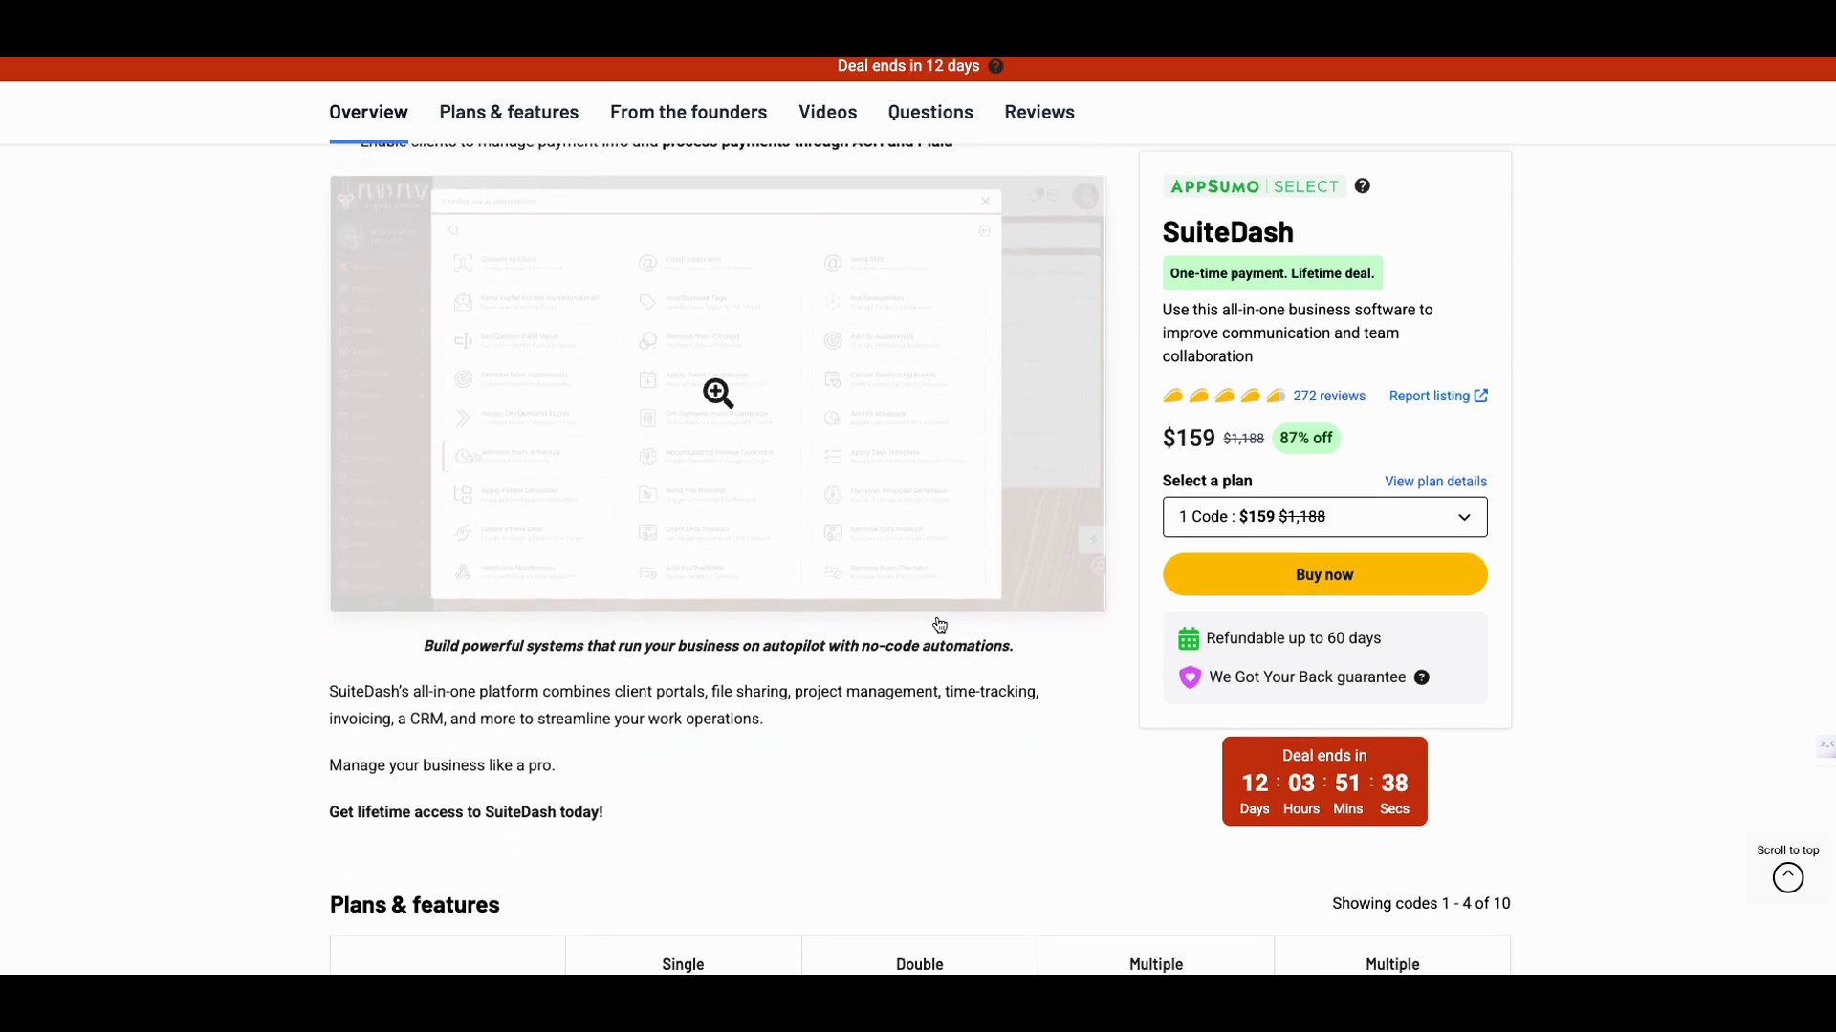
scroll(973, 619, down, 3)
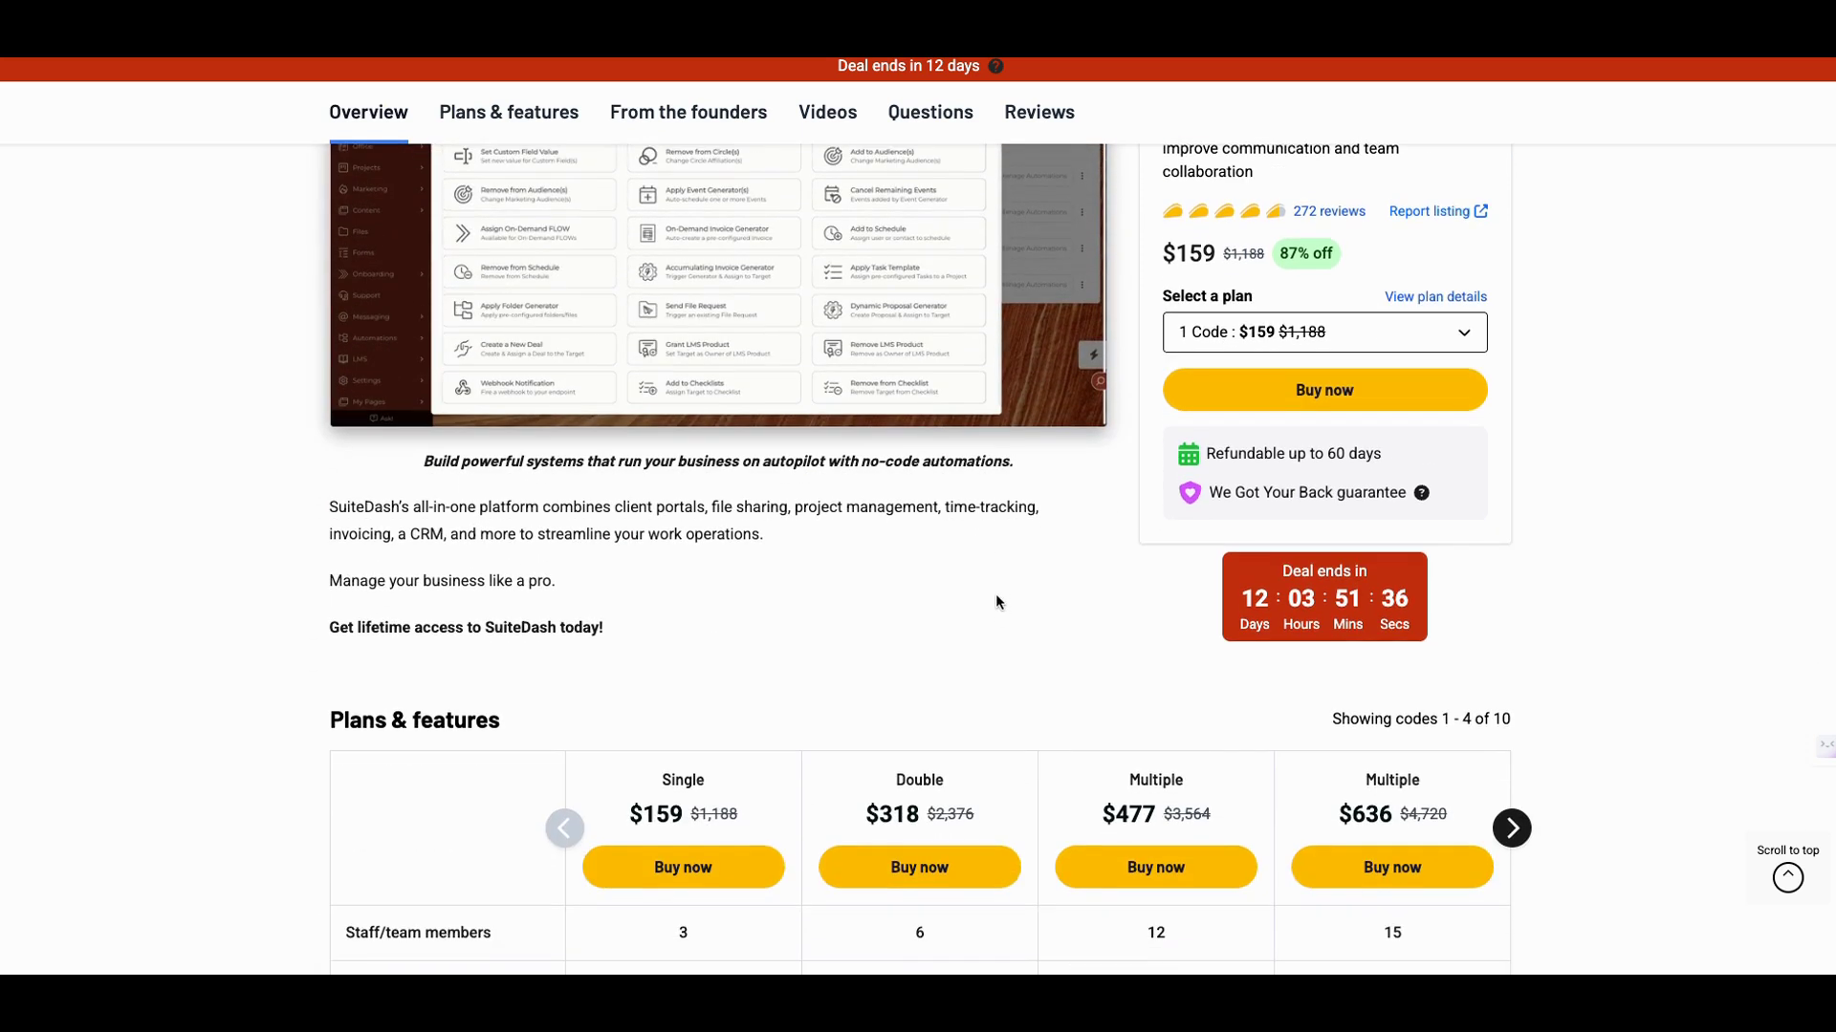
scroll(1000, 602, down, 1)
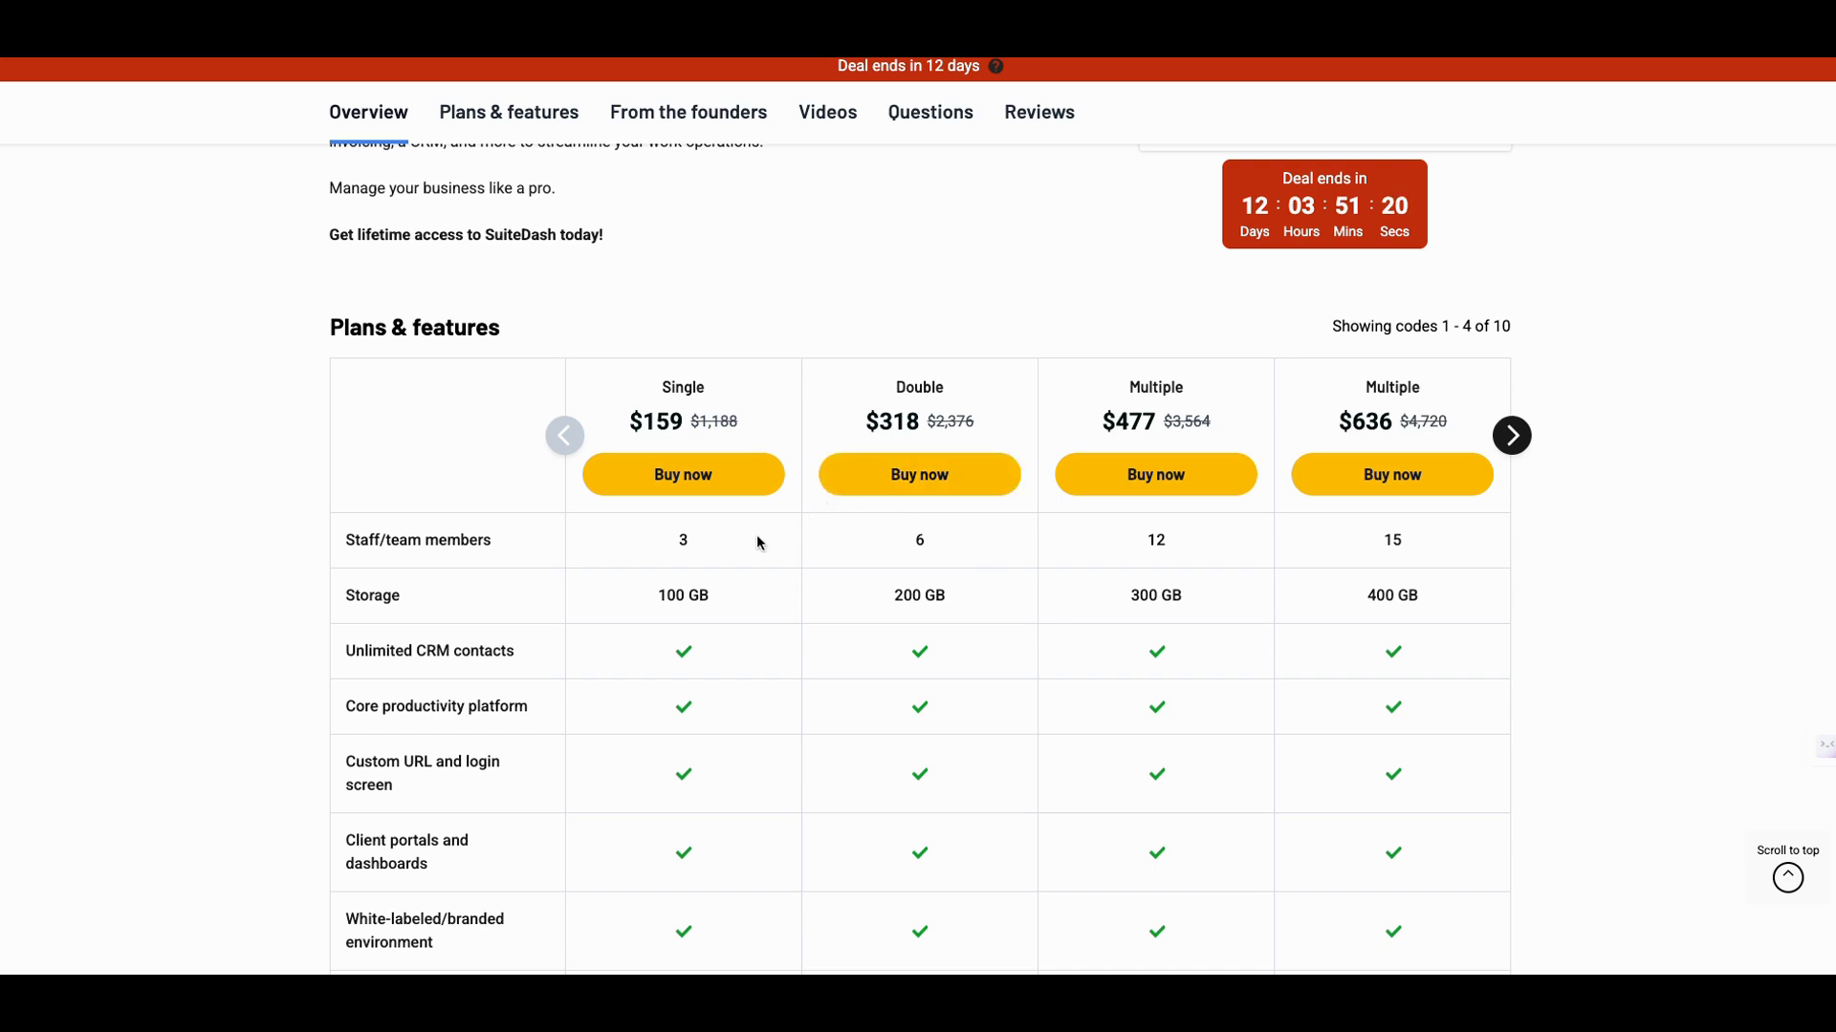
Scroll through the Plans & features rows, then back up to the Staff/team members and storage rows
scroll(757, 542, down, 1)
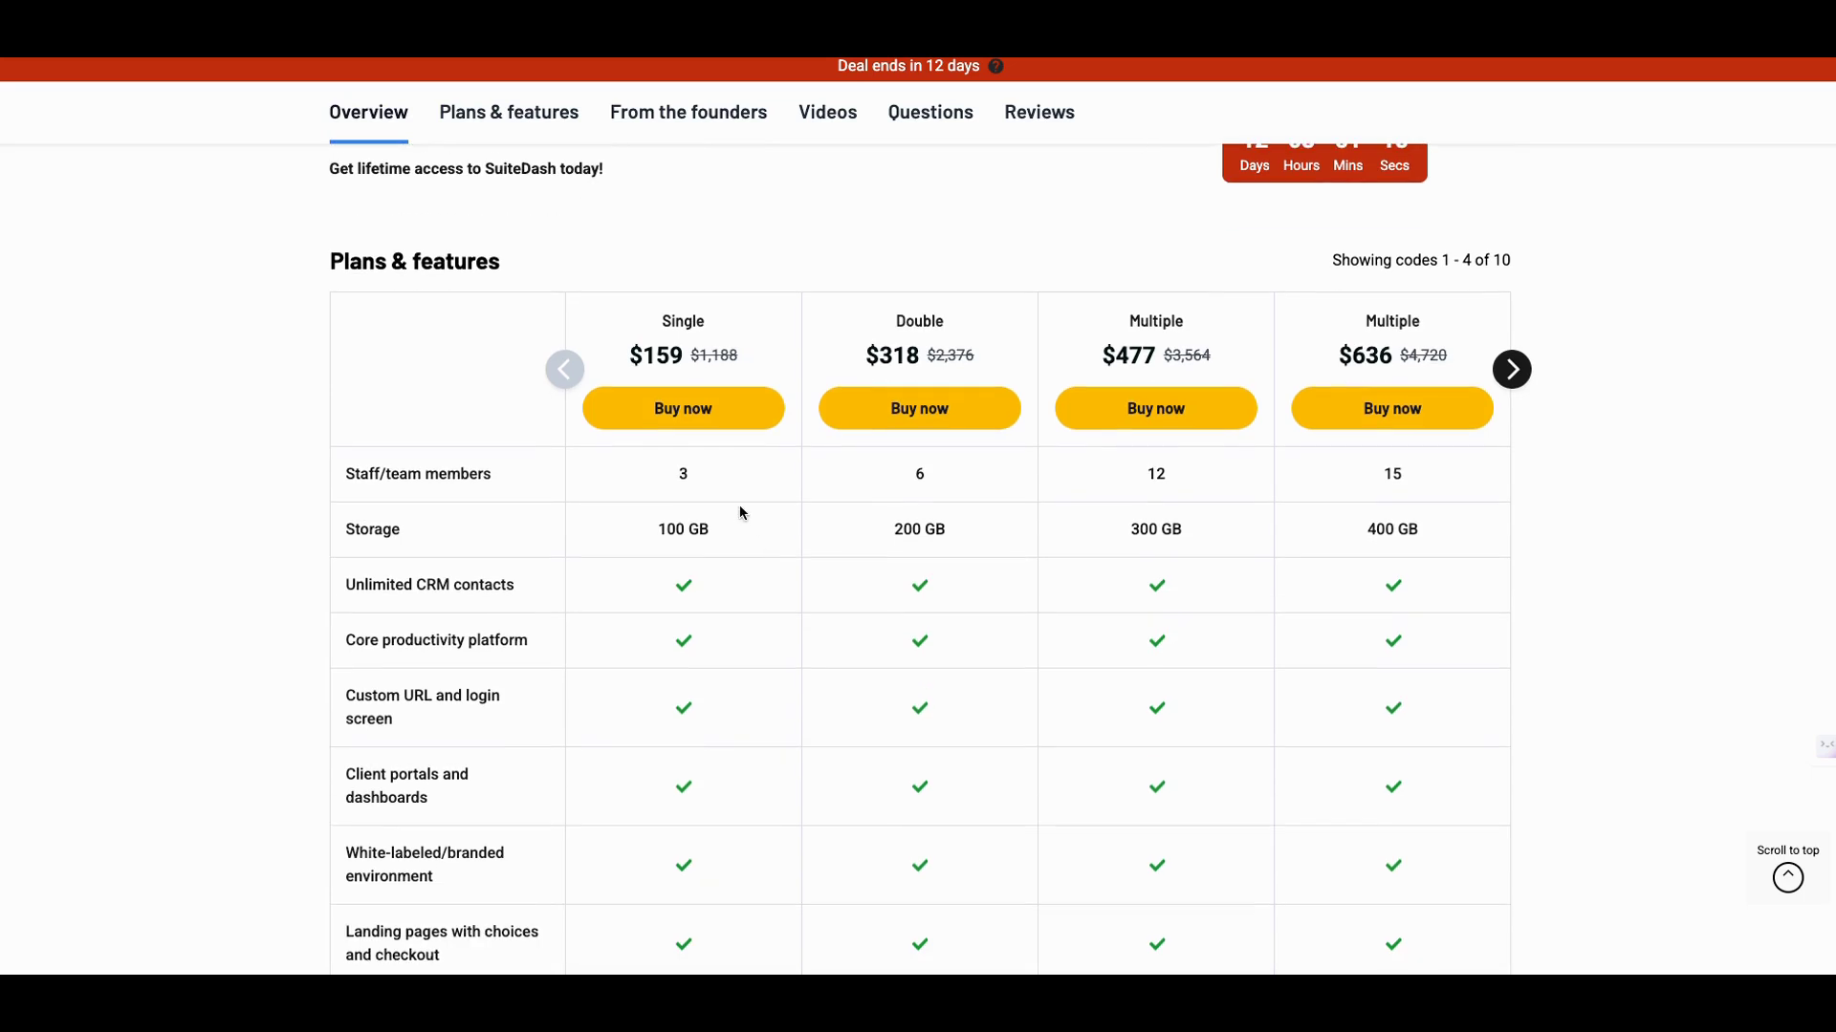
scroll(737, 507, up, 1)
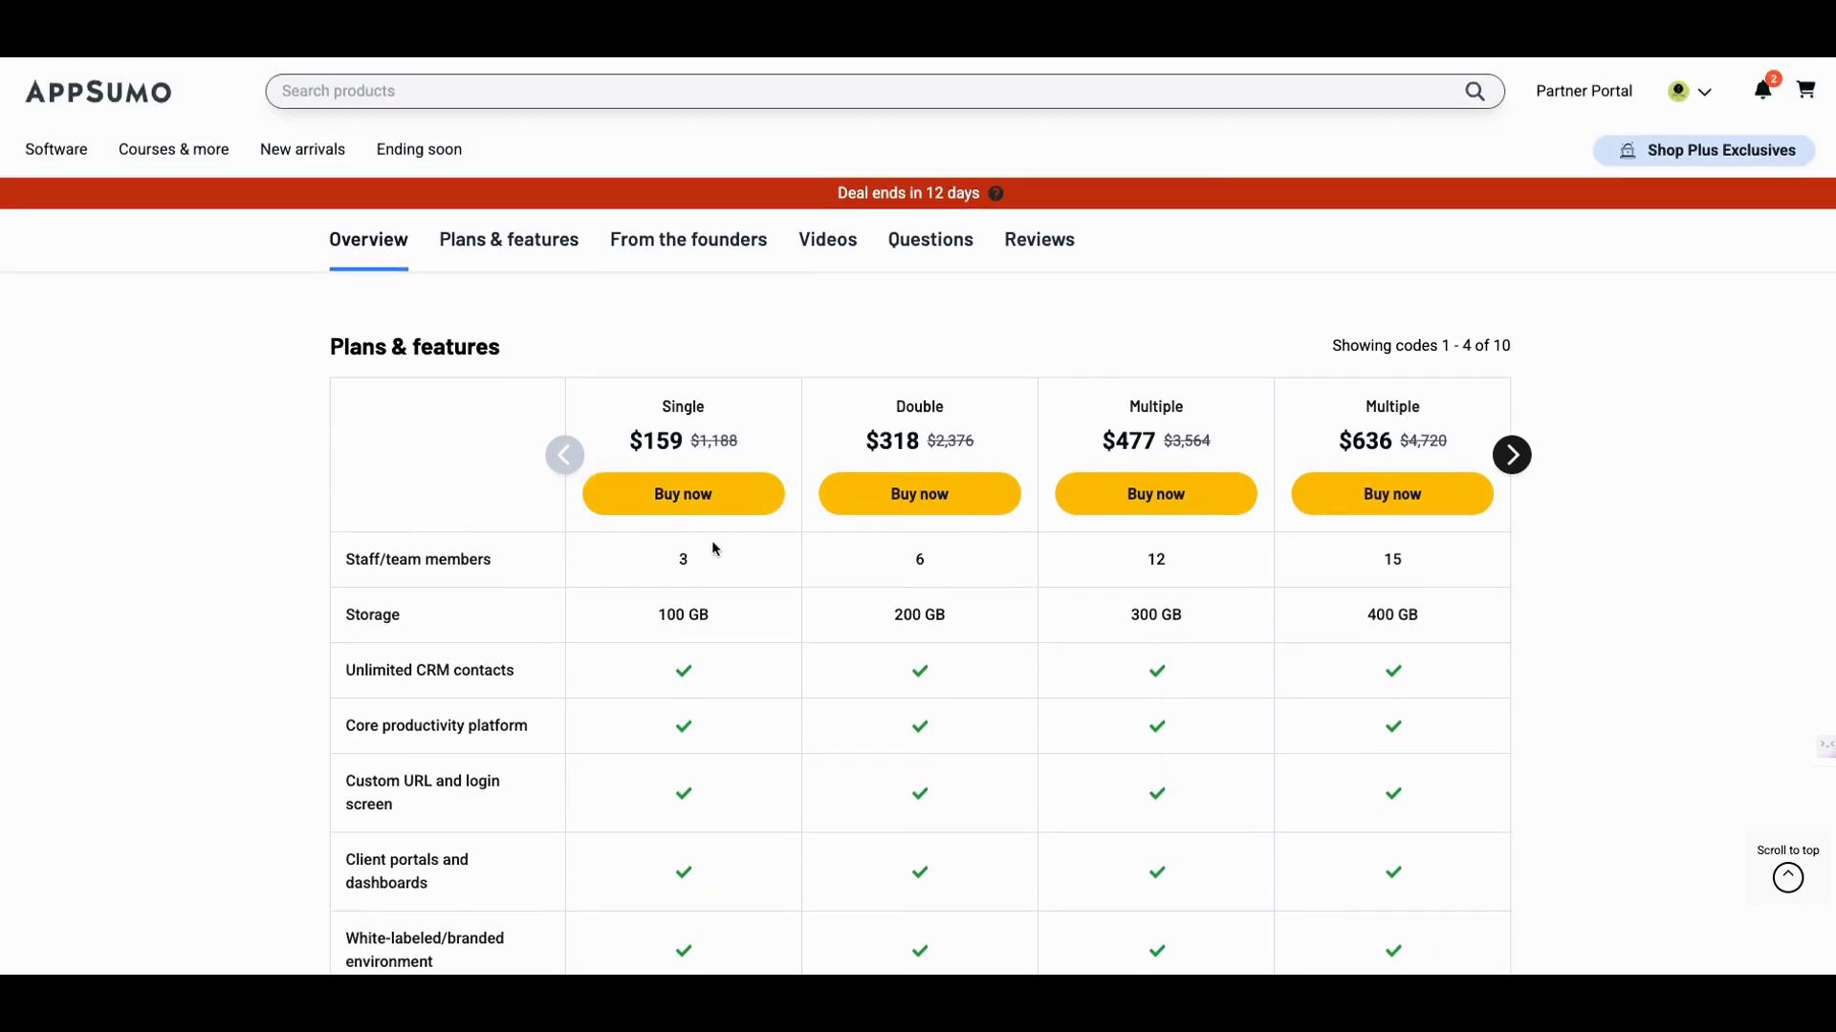
scroll(700, 554, down, 1)
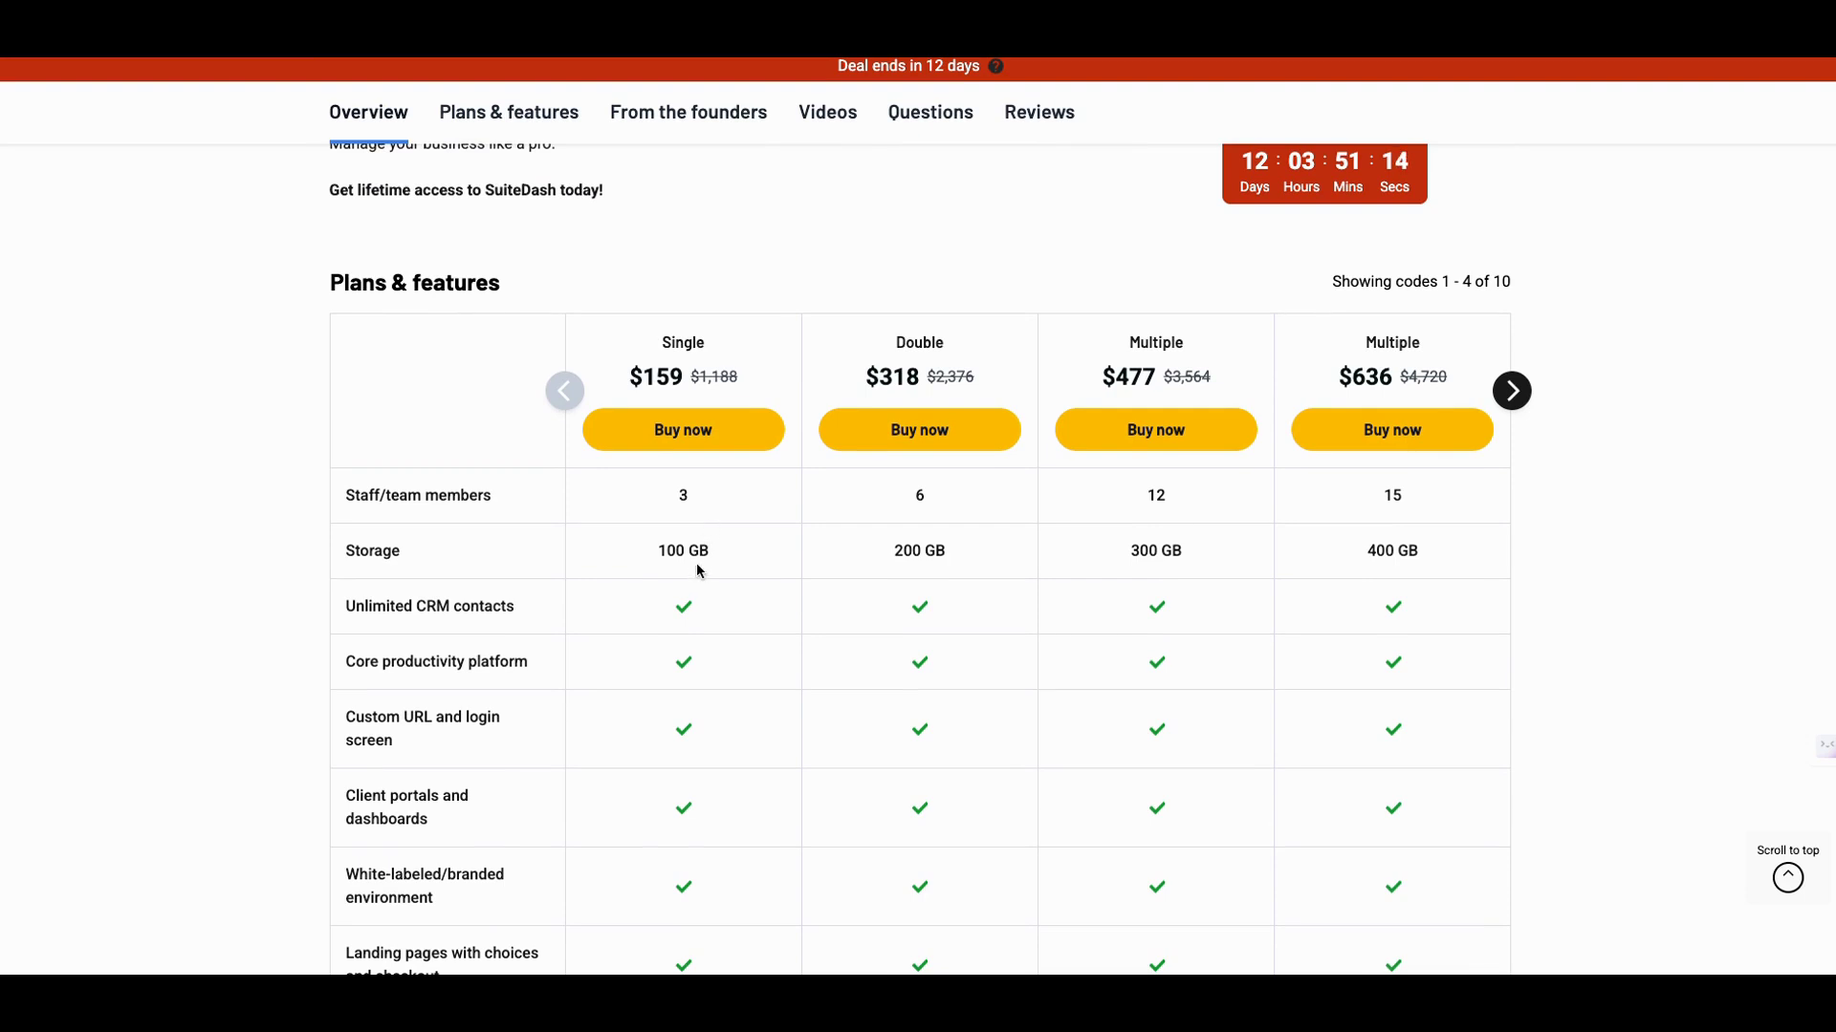
scroll(703, 568, down, 2)
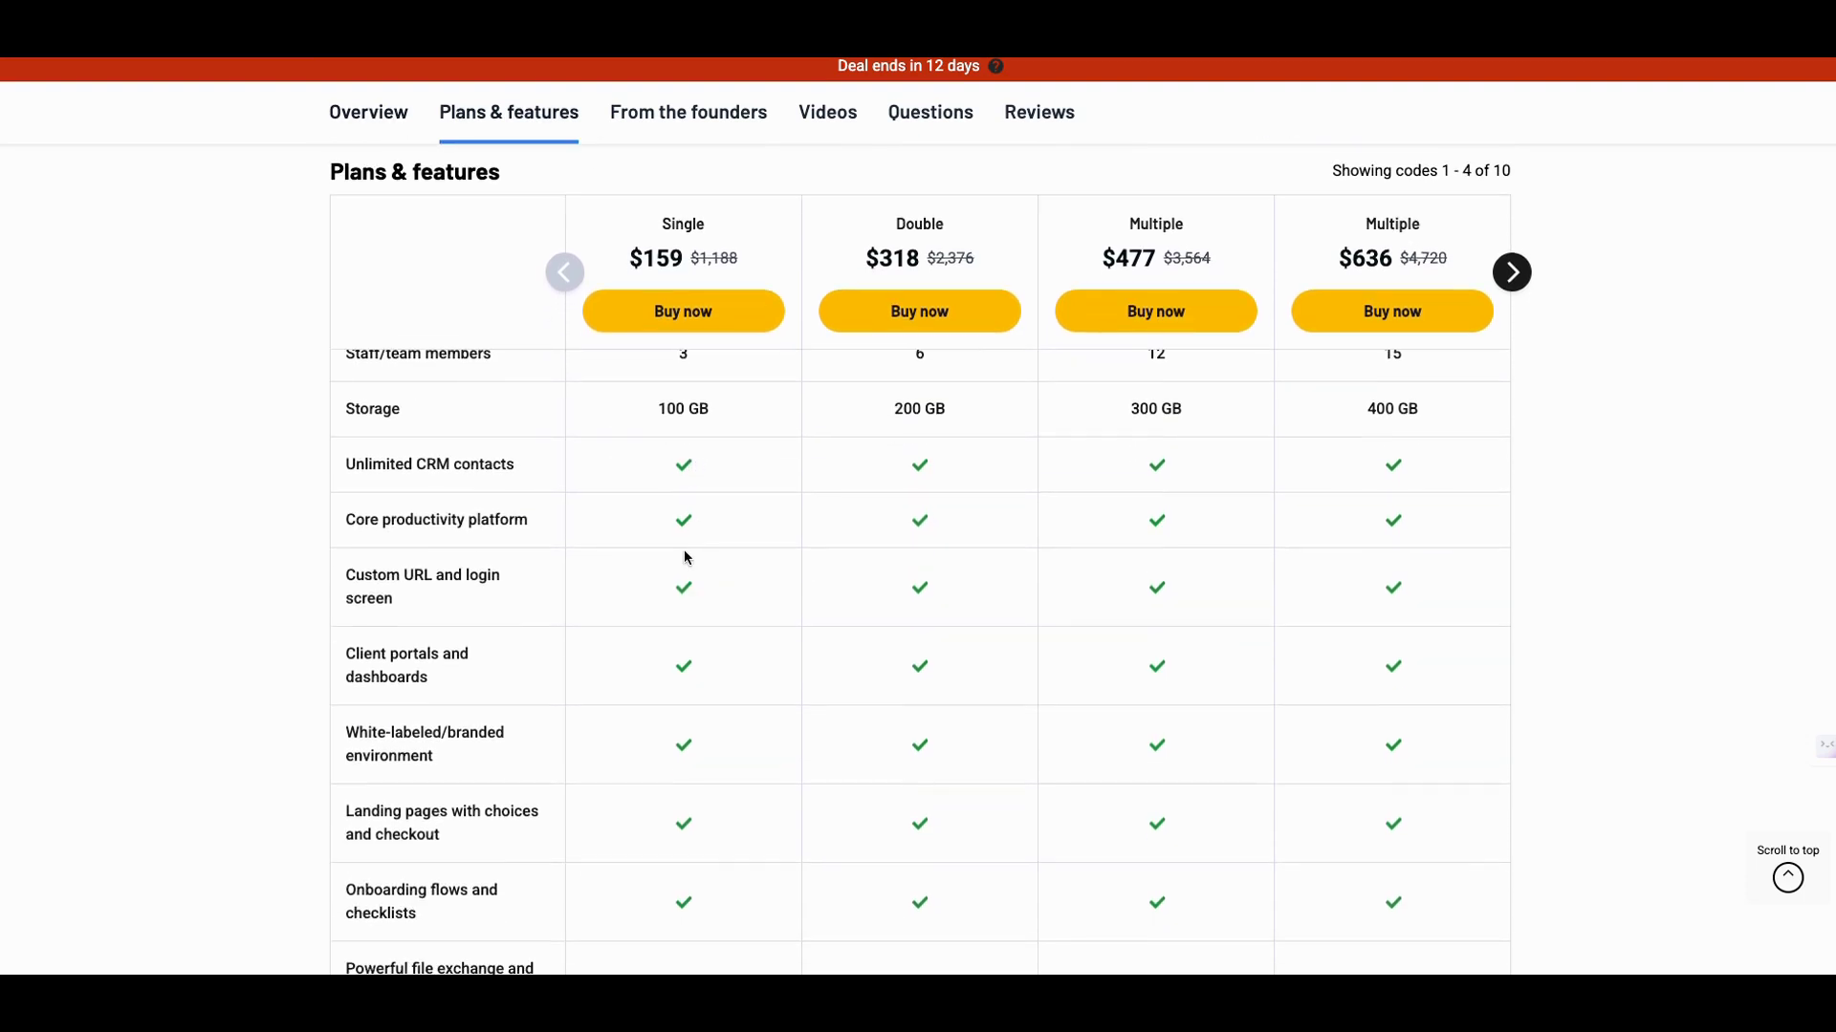
scroll(685, 558, down, 3)
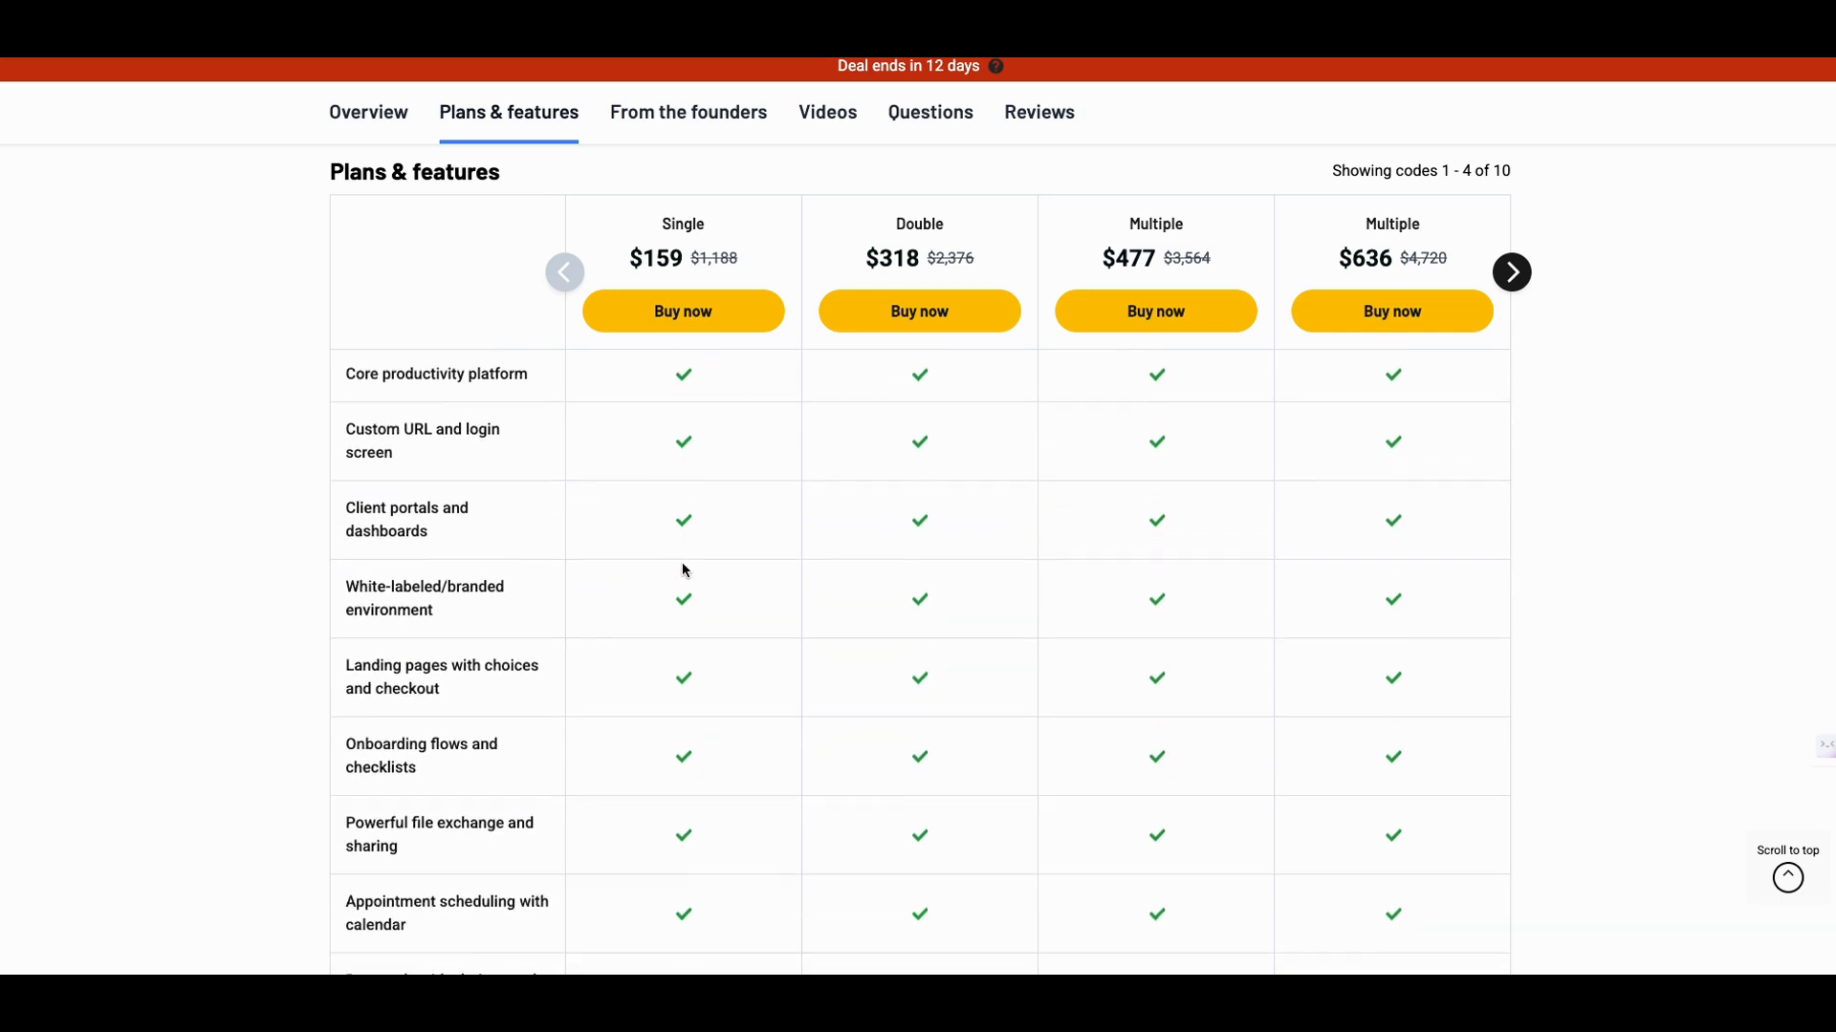
scroll(683, 571, down, 6)
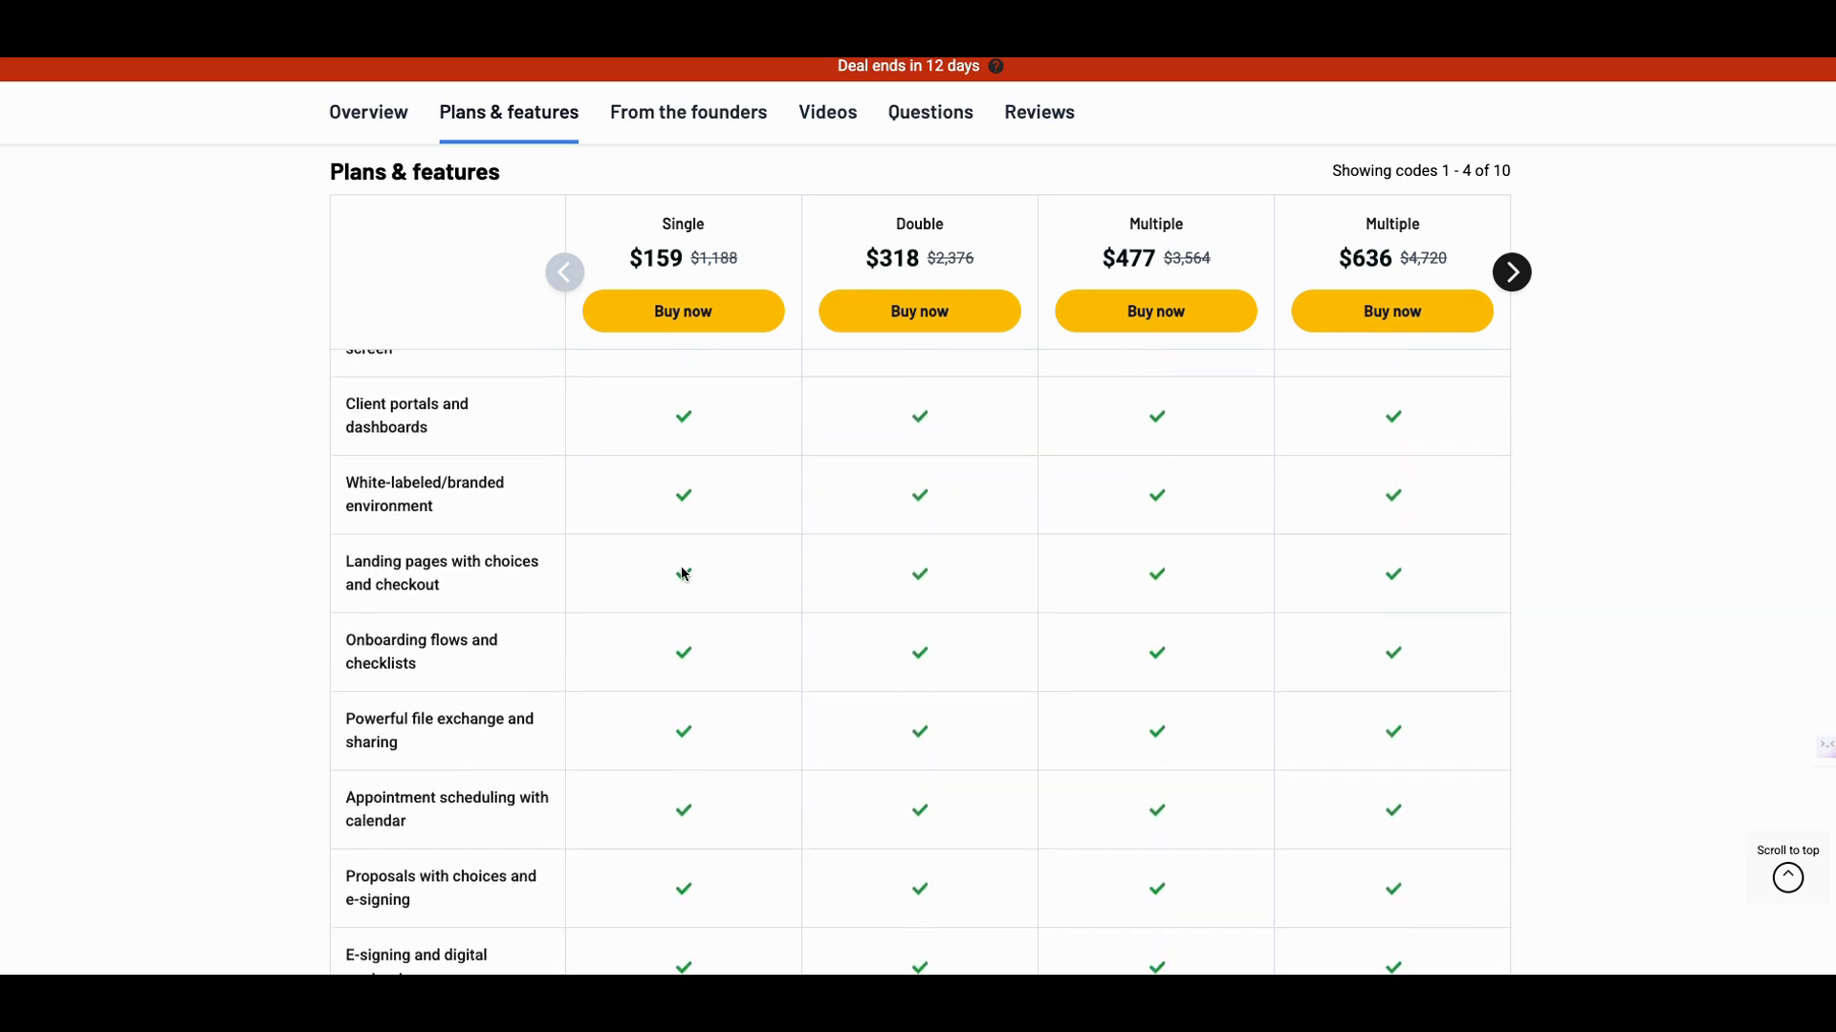
scroll(680, 621, down, 4)
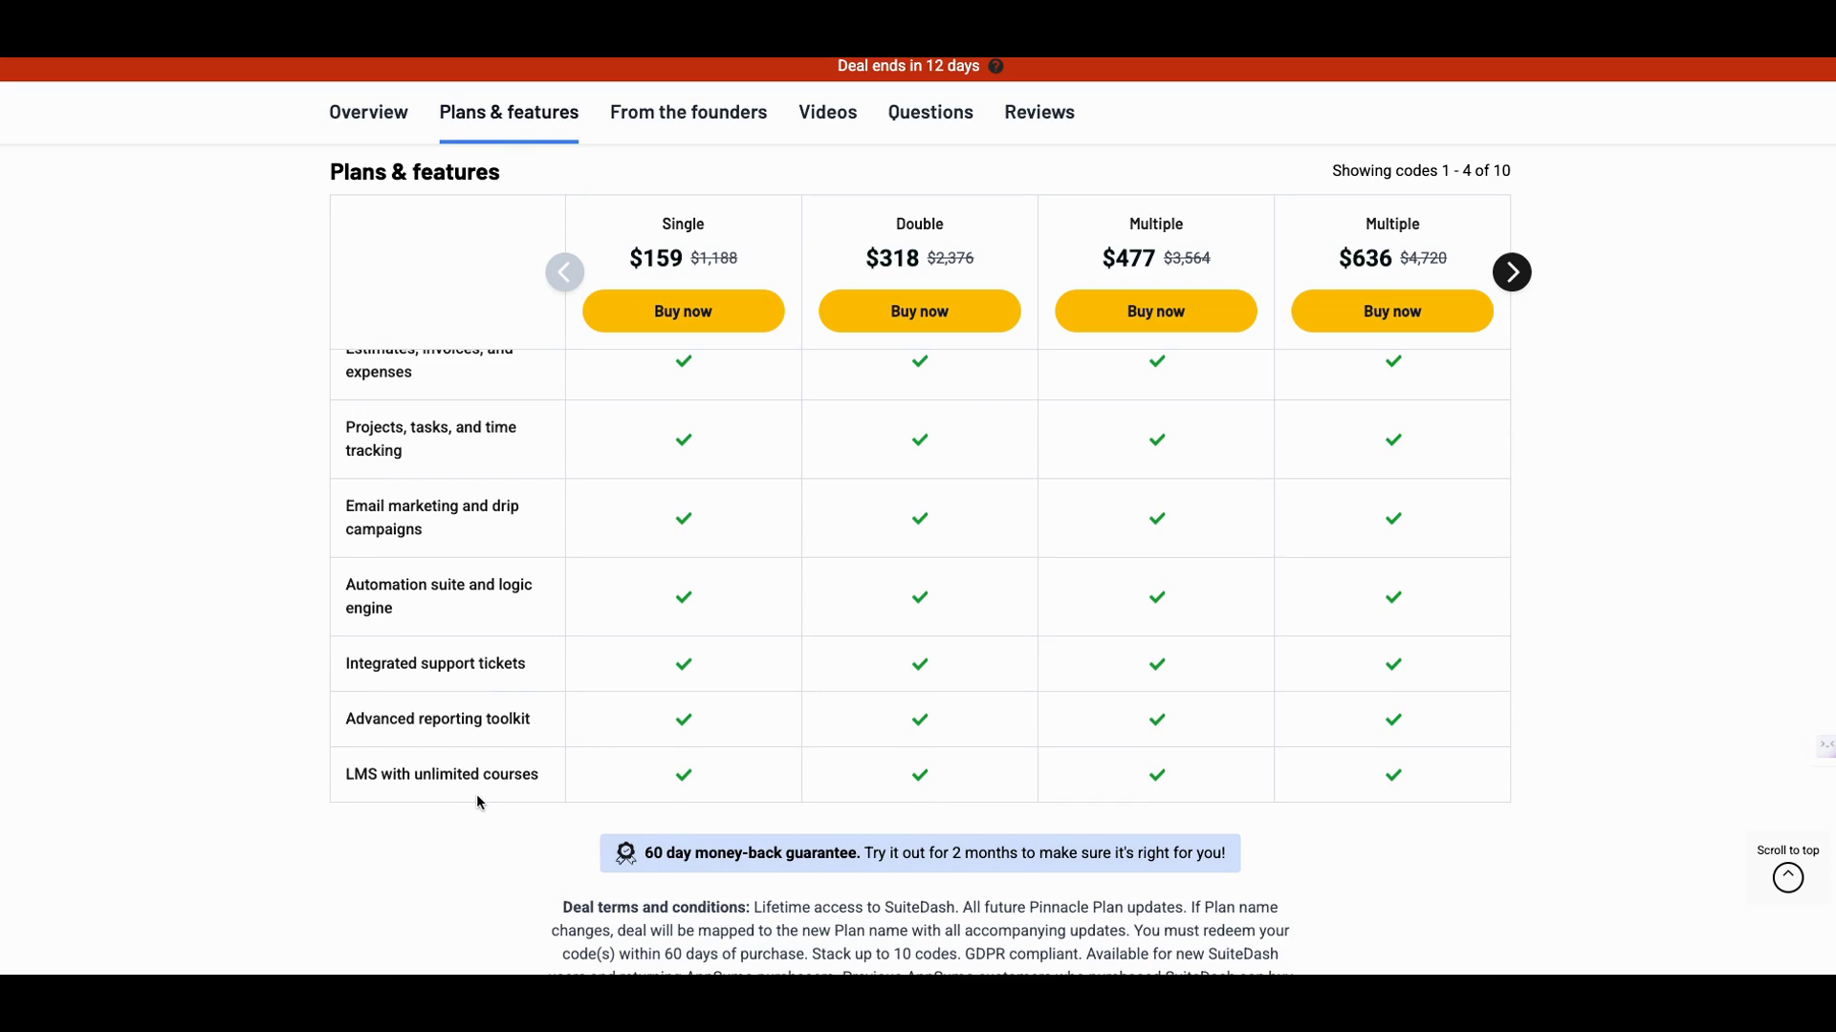
scroll(664, 776, up, 1)
scroll(666, 772, up, 1)
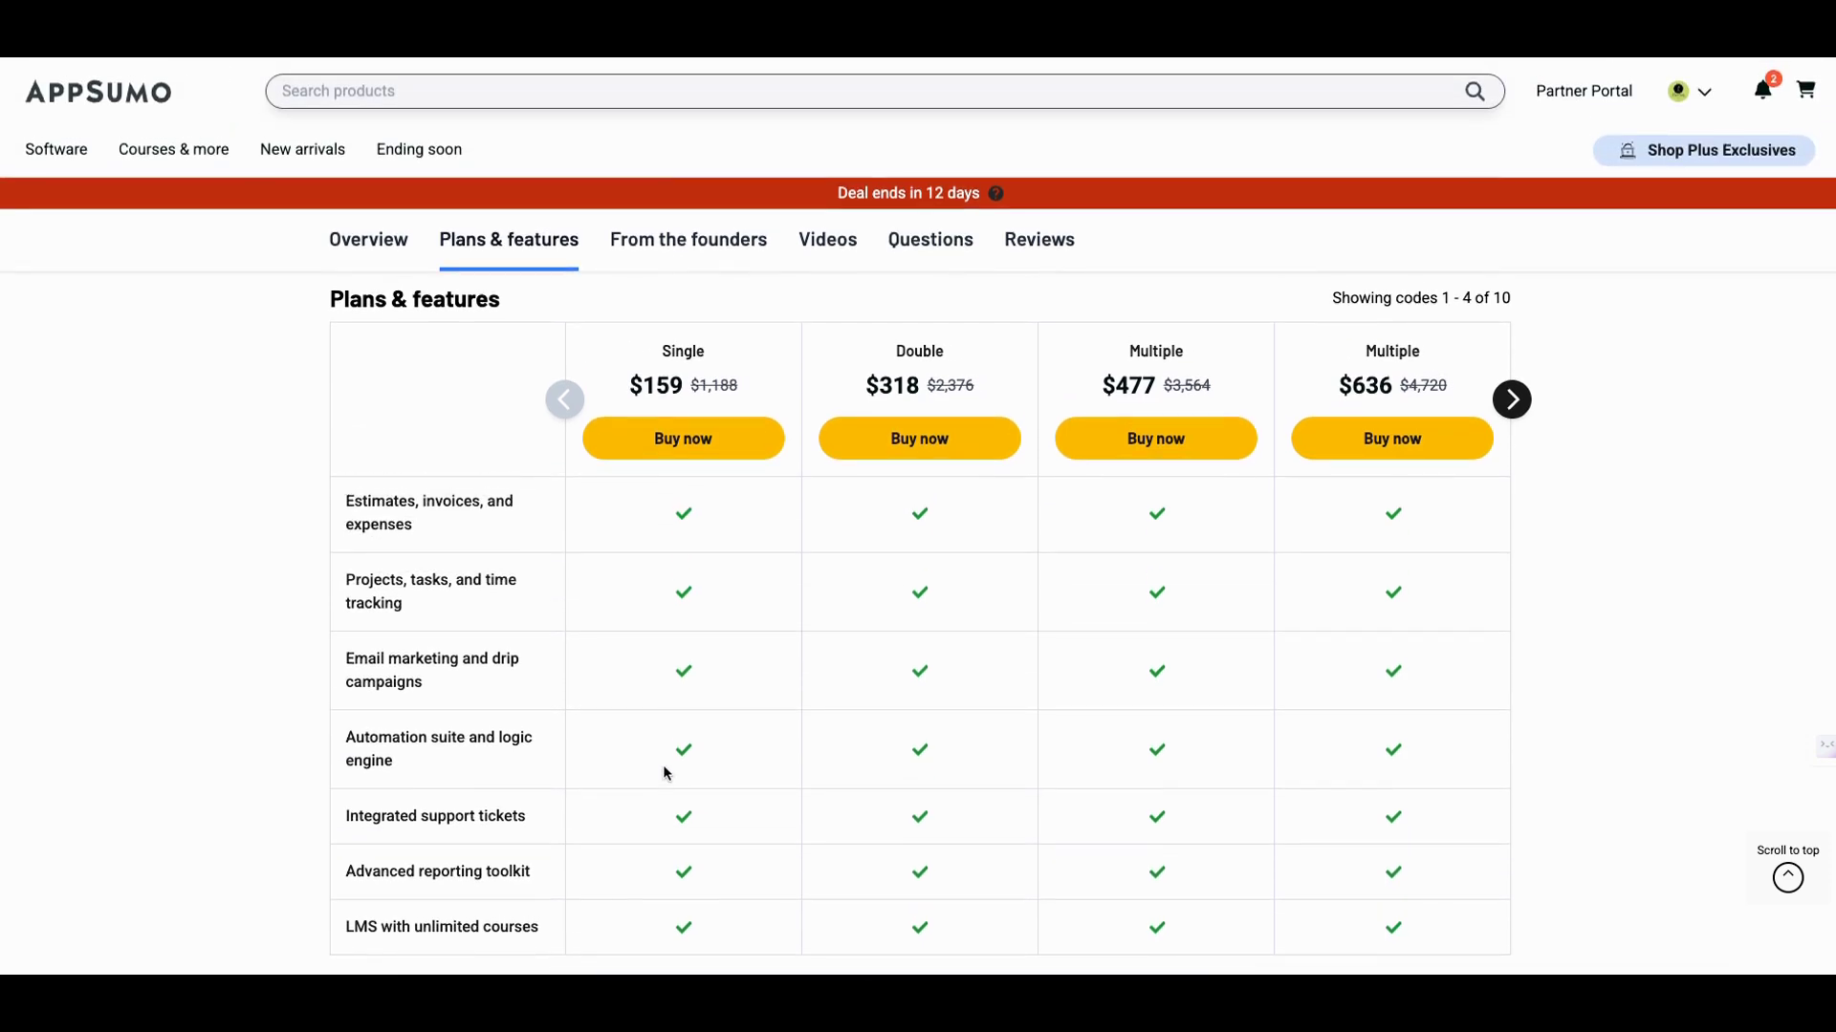
scroll(666, 772, down, 1)
scroll(666, 772, up, 5)
scroll(666, 773, up, 2)
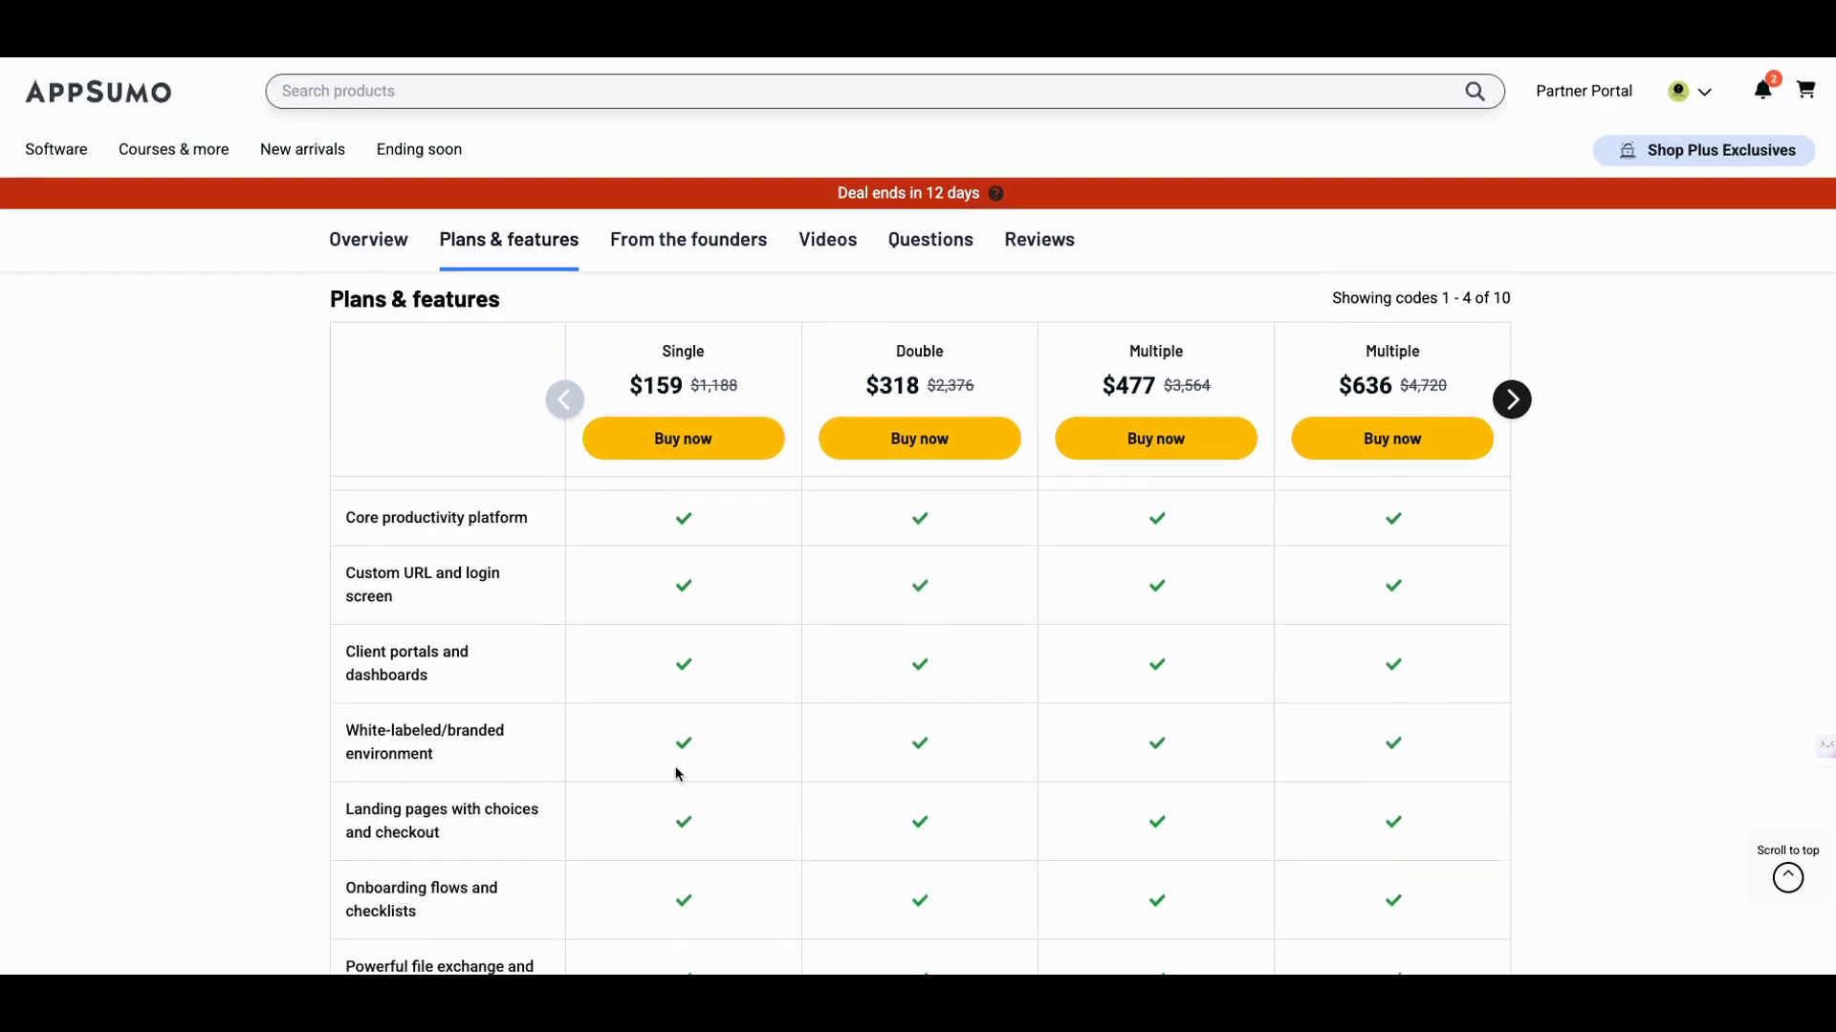
scroll(675, 766, up, 2)
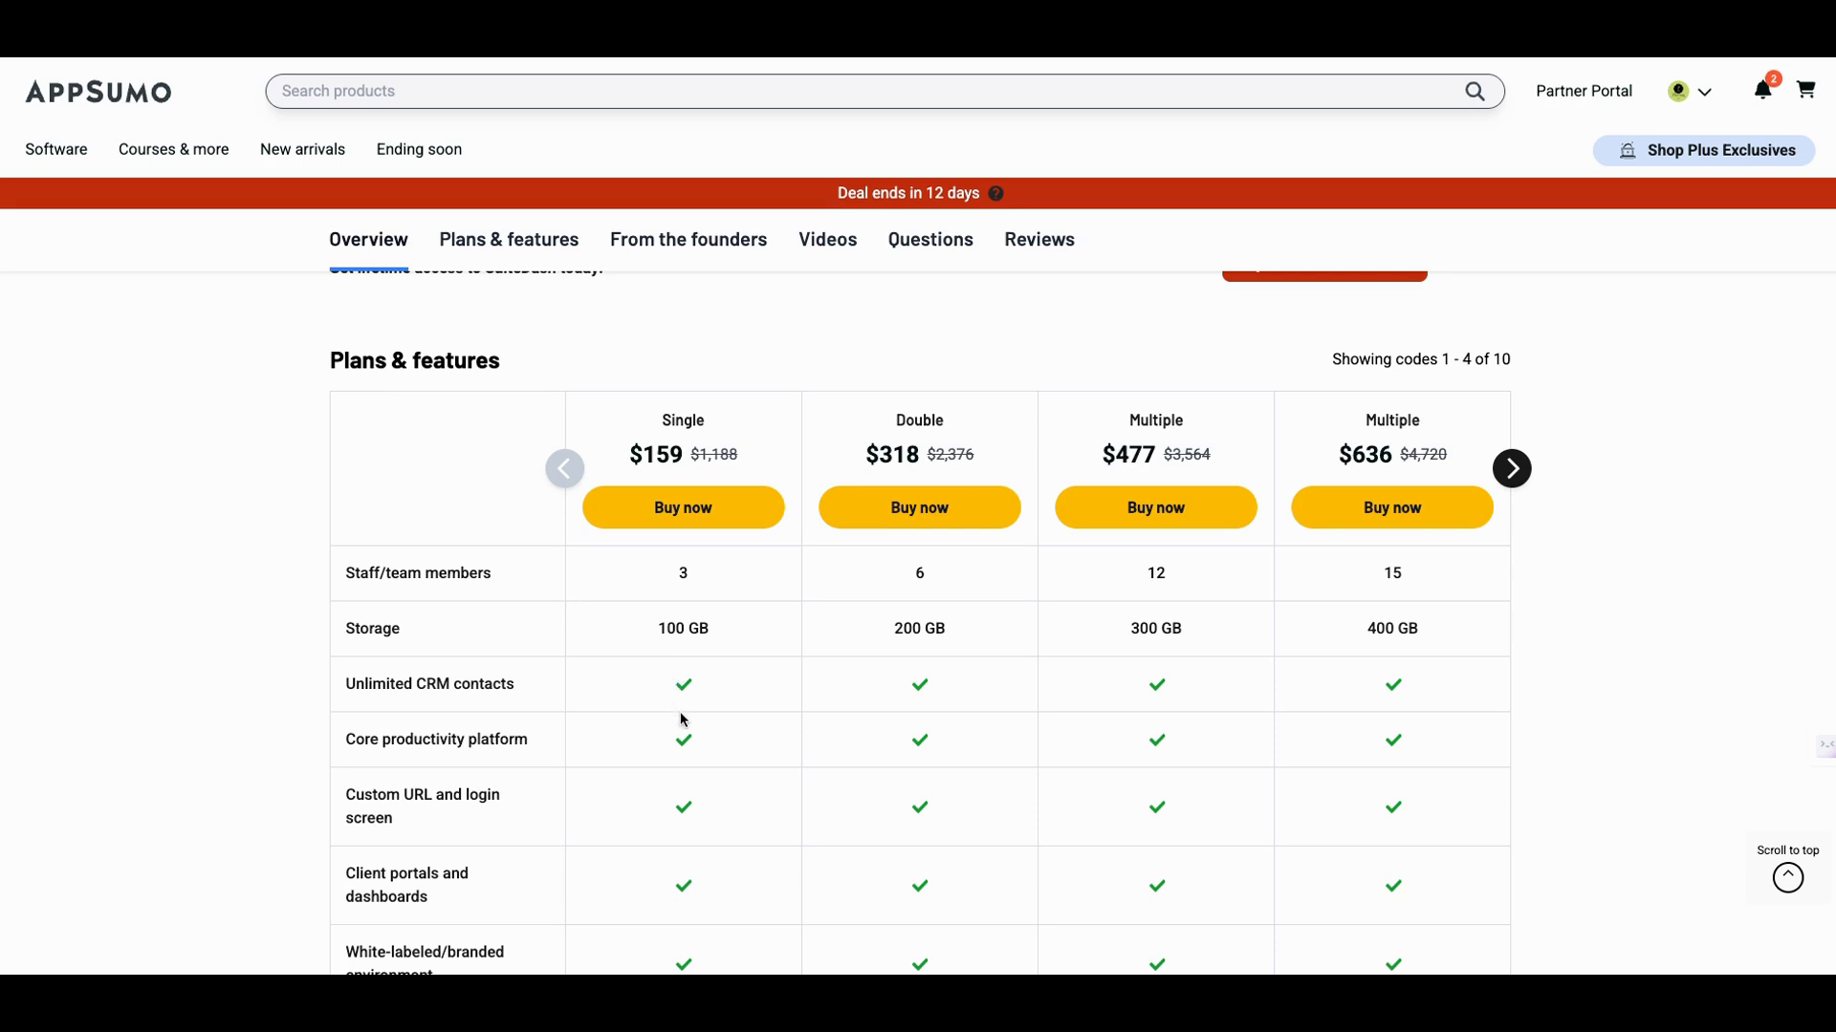
Reveal the deal countdown timer and 'Get lifetime access' line just above the Plans & features table
scroll(684, 712, up, 1)
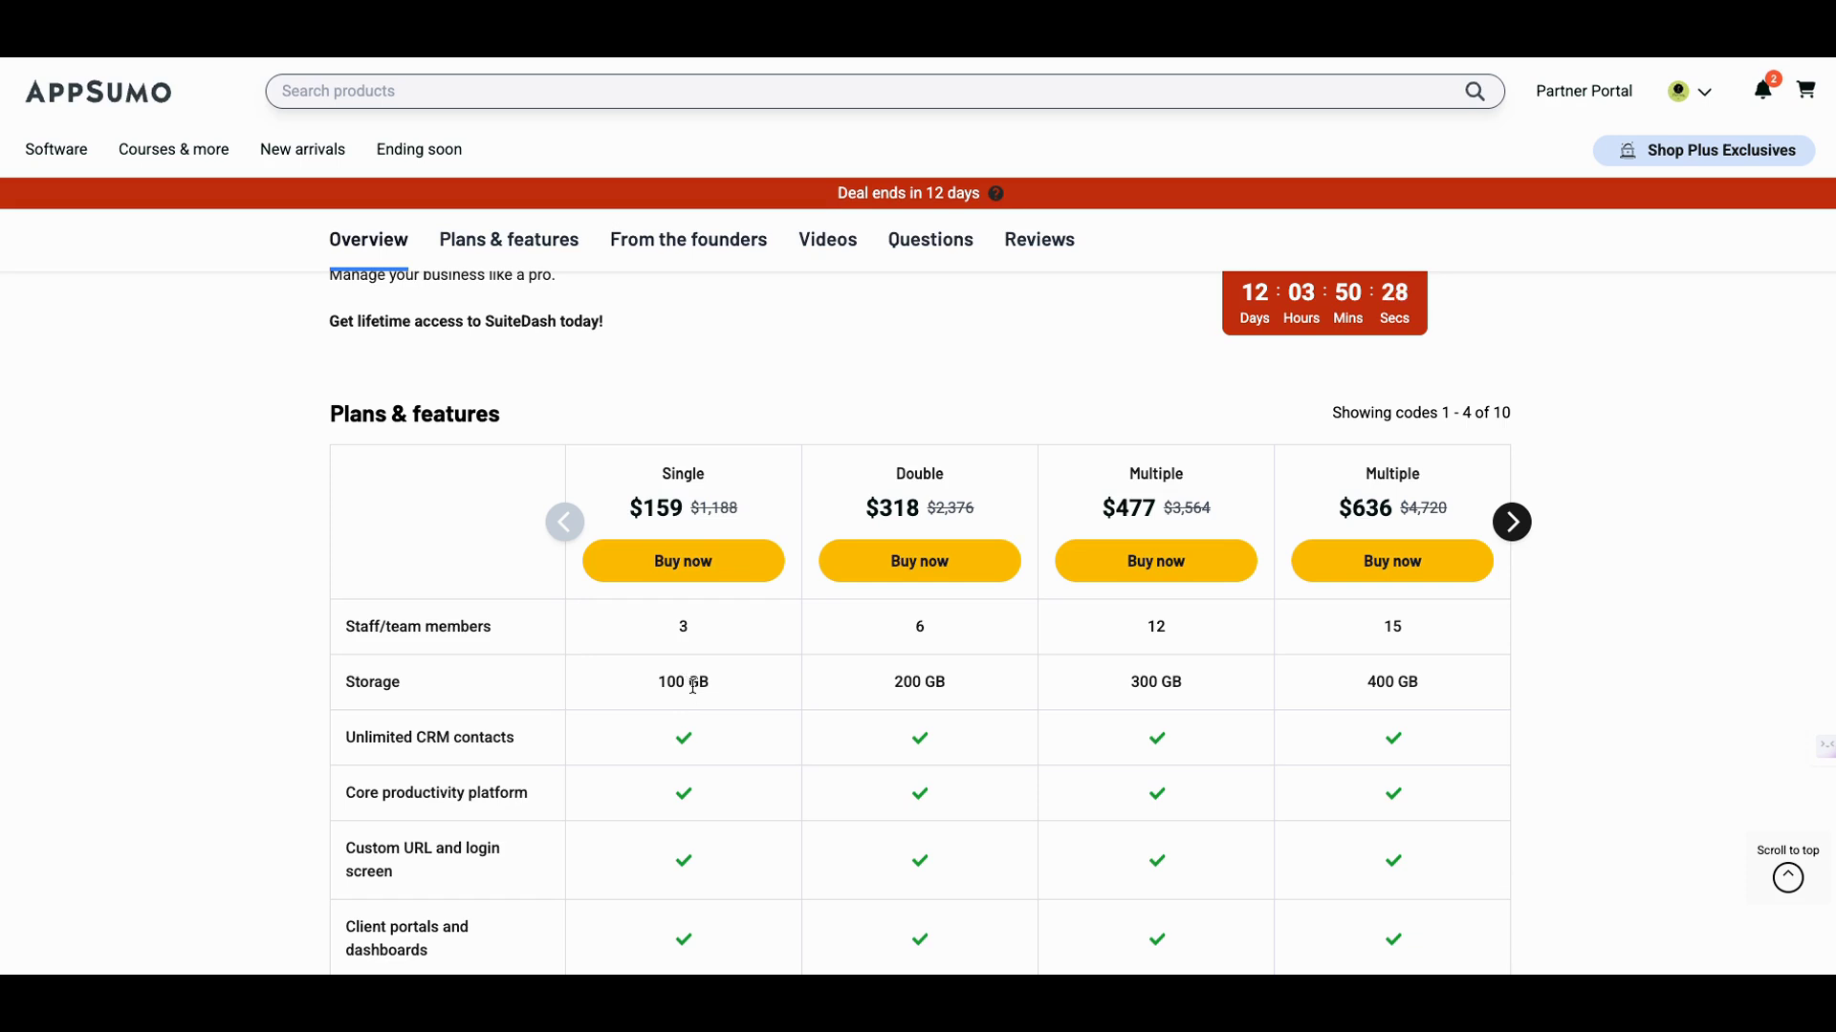
scroll(693, 684, up, 1)
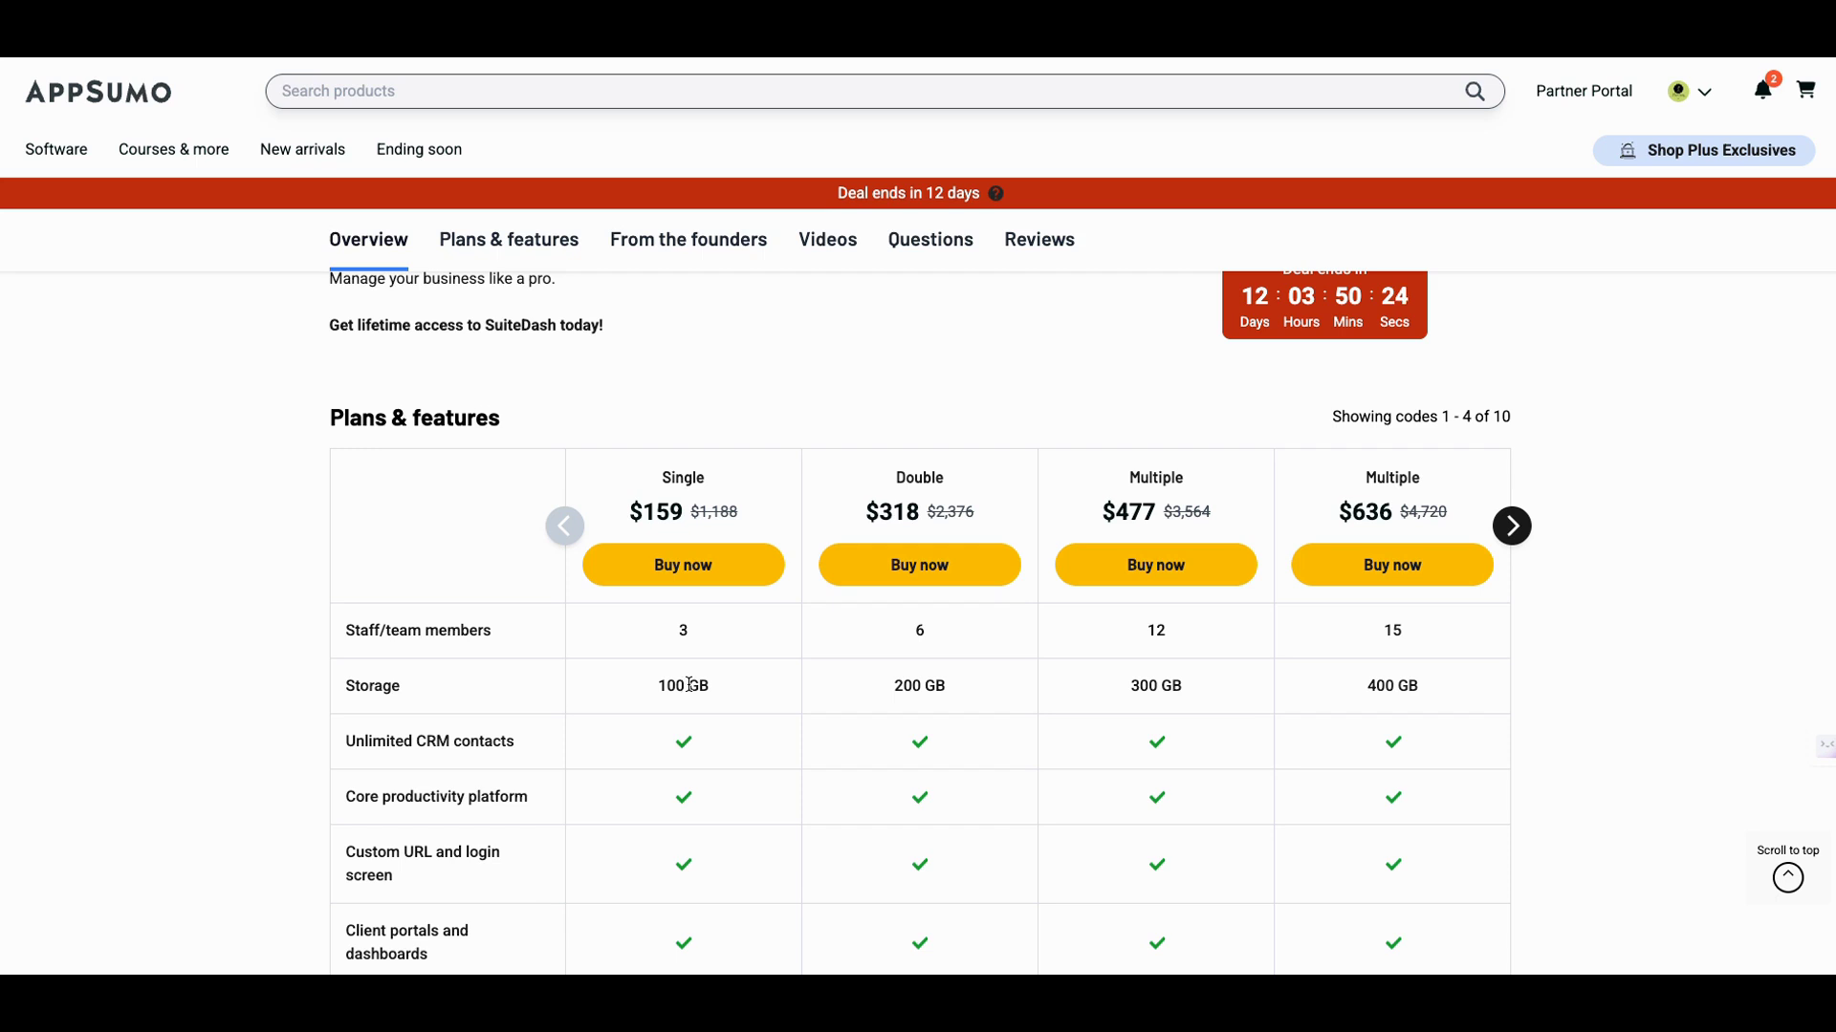
scroll(699, 712, down, 1)
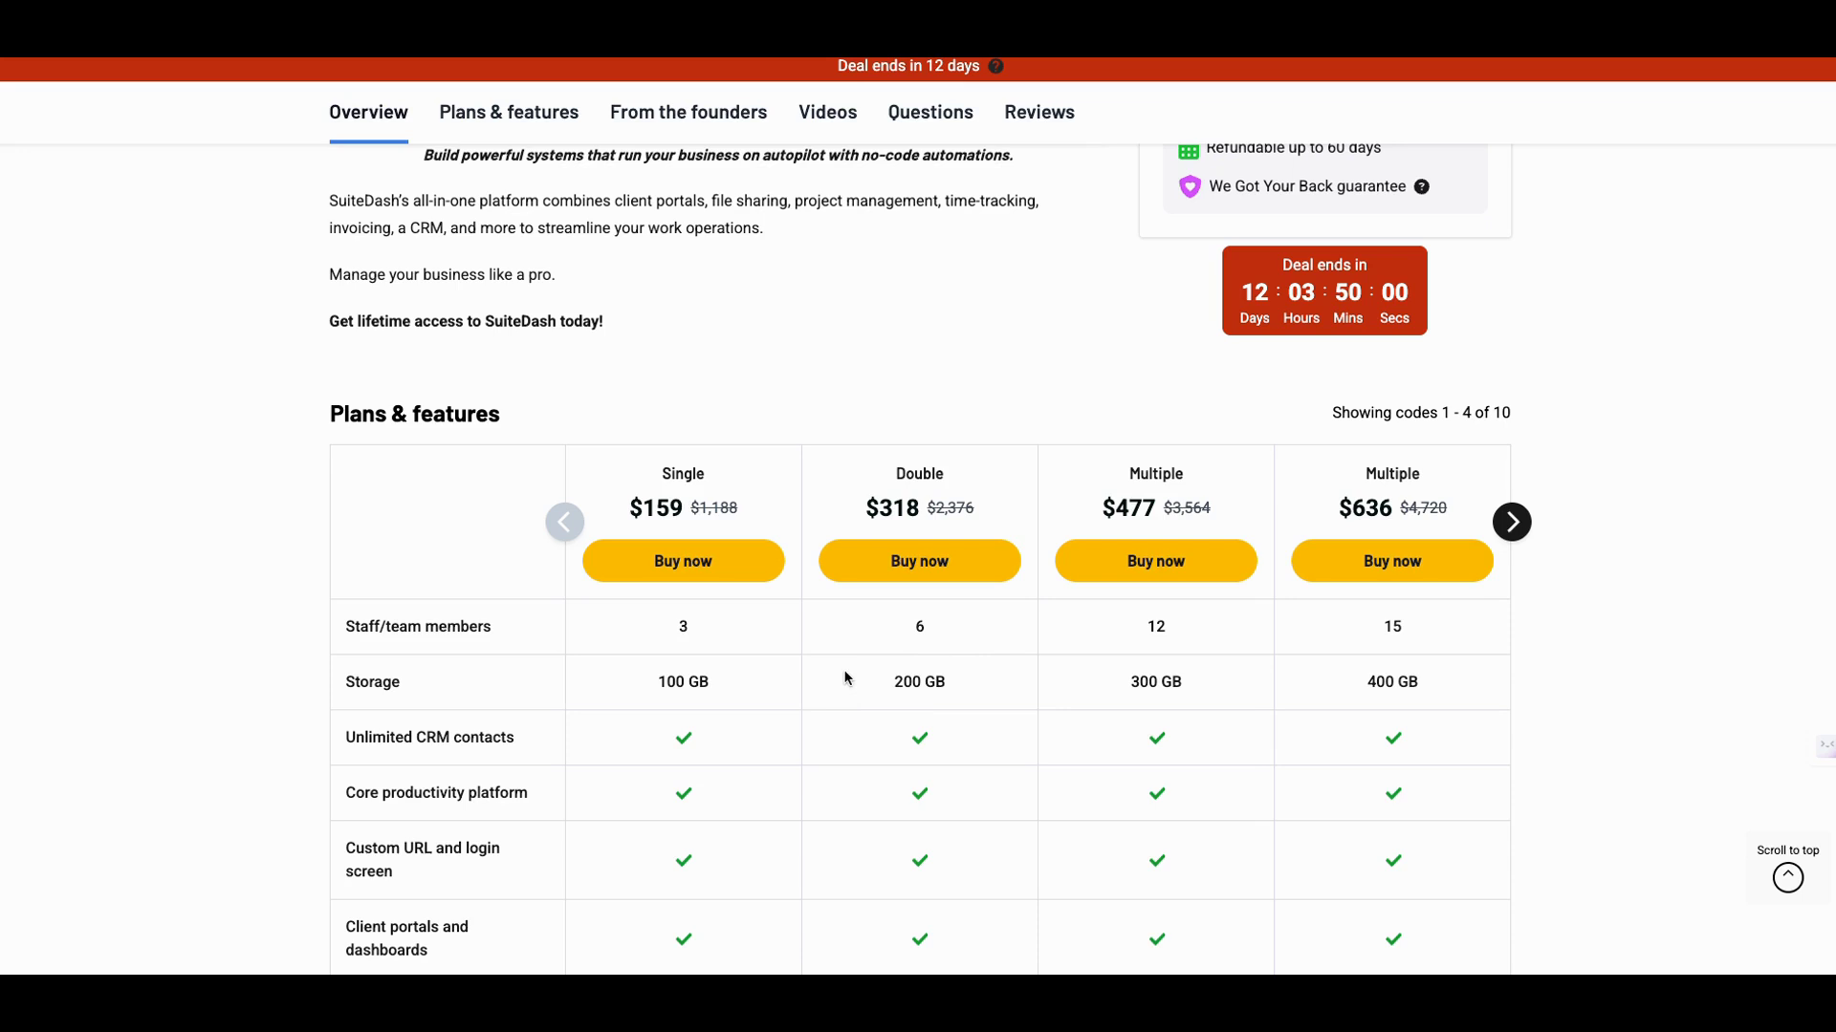
Scroll back up through the feature rows and Overview to the hero image and $159 price card
scroll(699, 721, down, 3)
scroll(699, 723, down, 7)
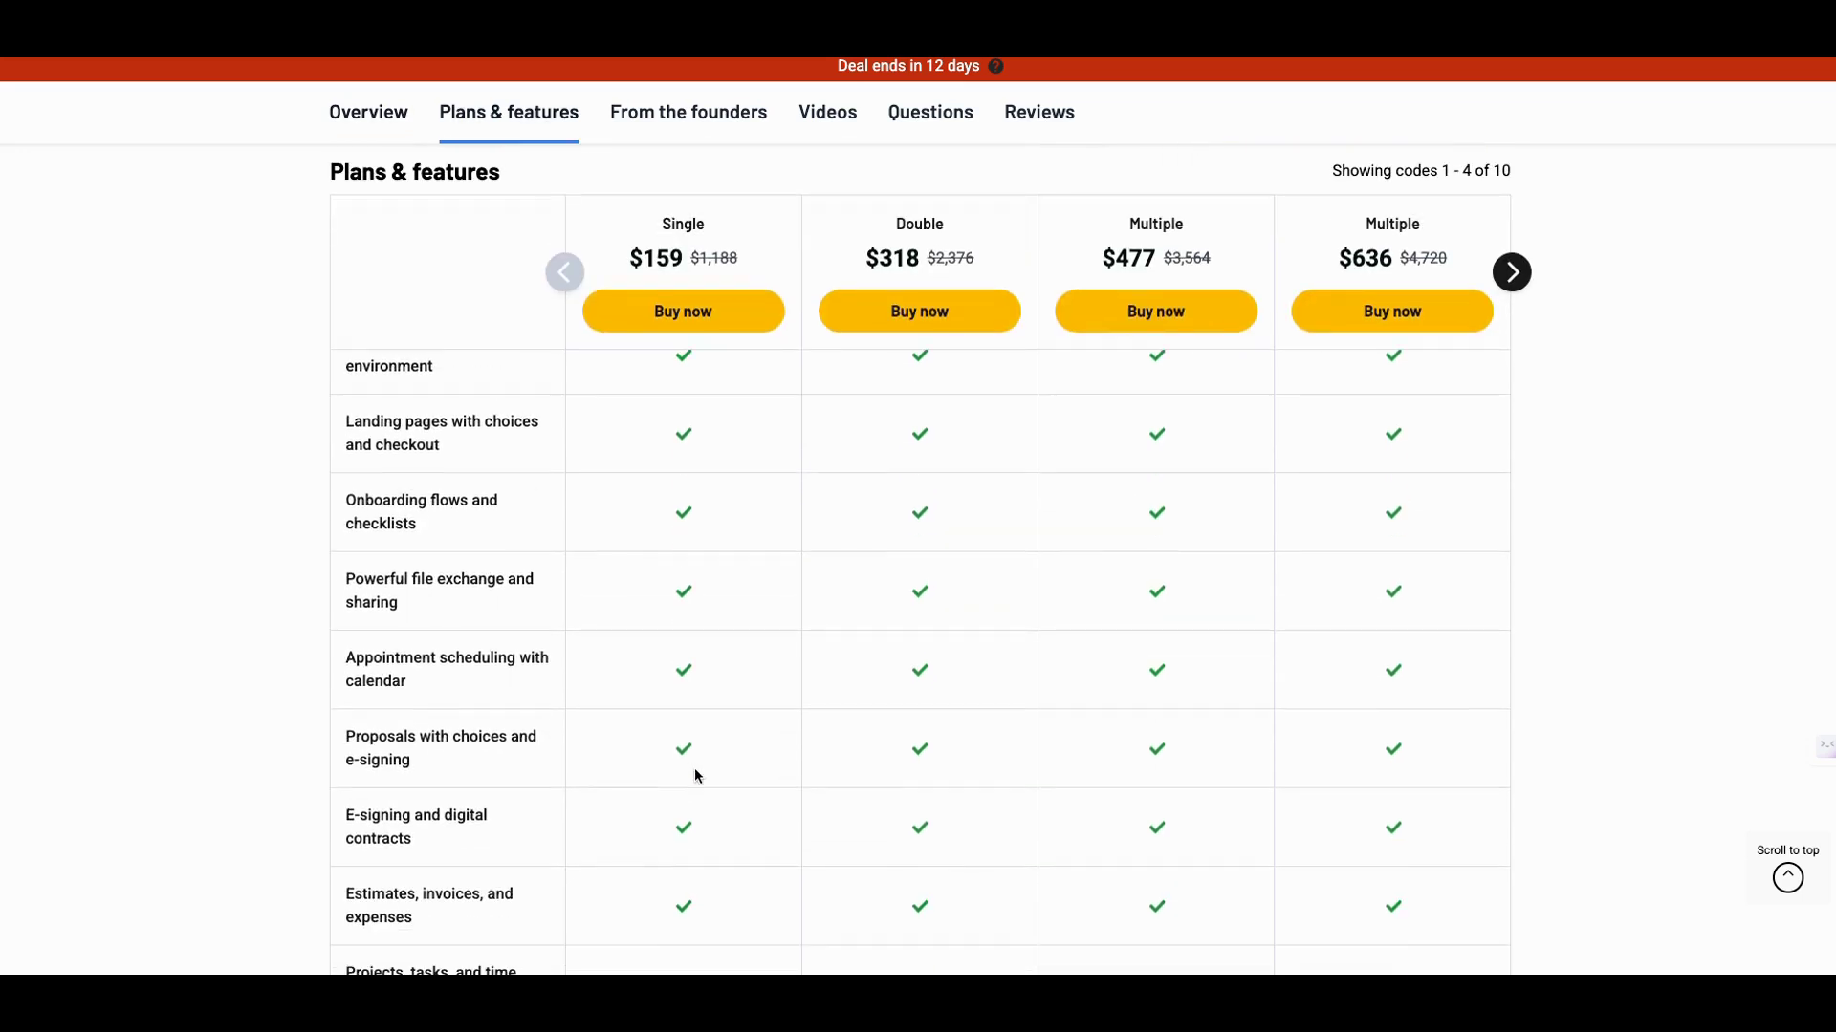
scroll(698, 782, up, 10)
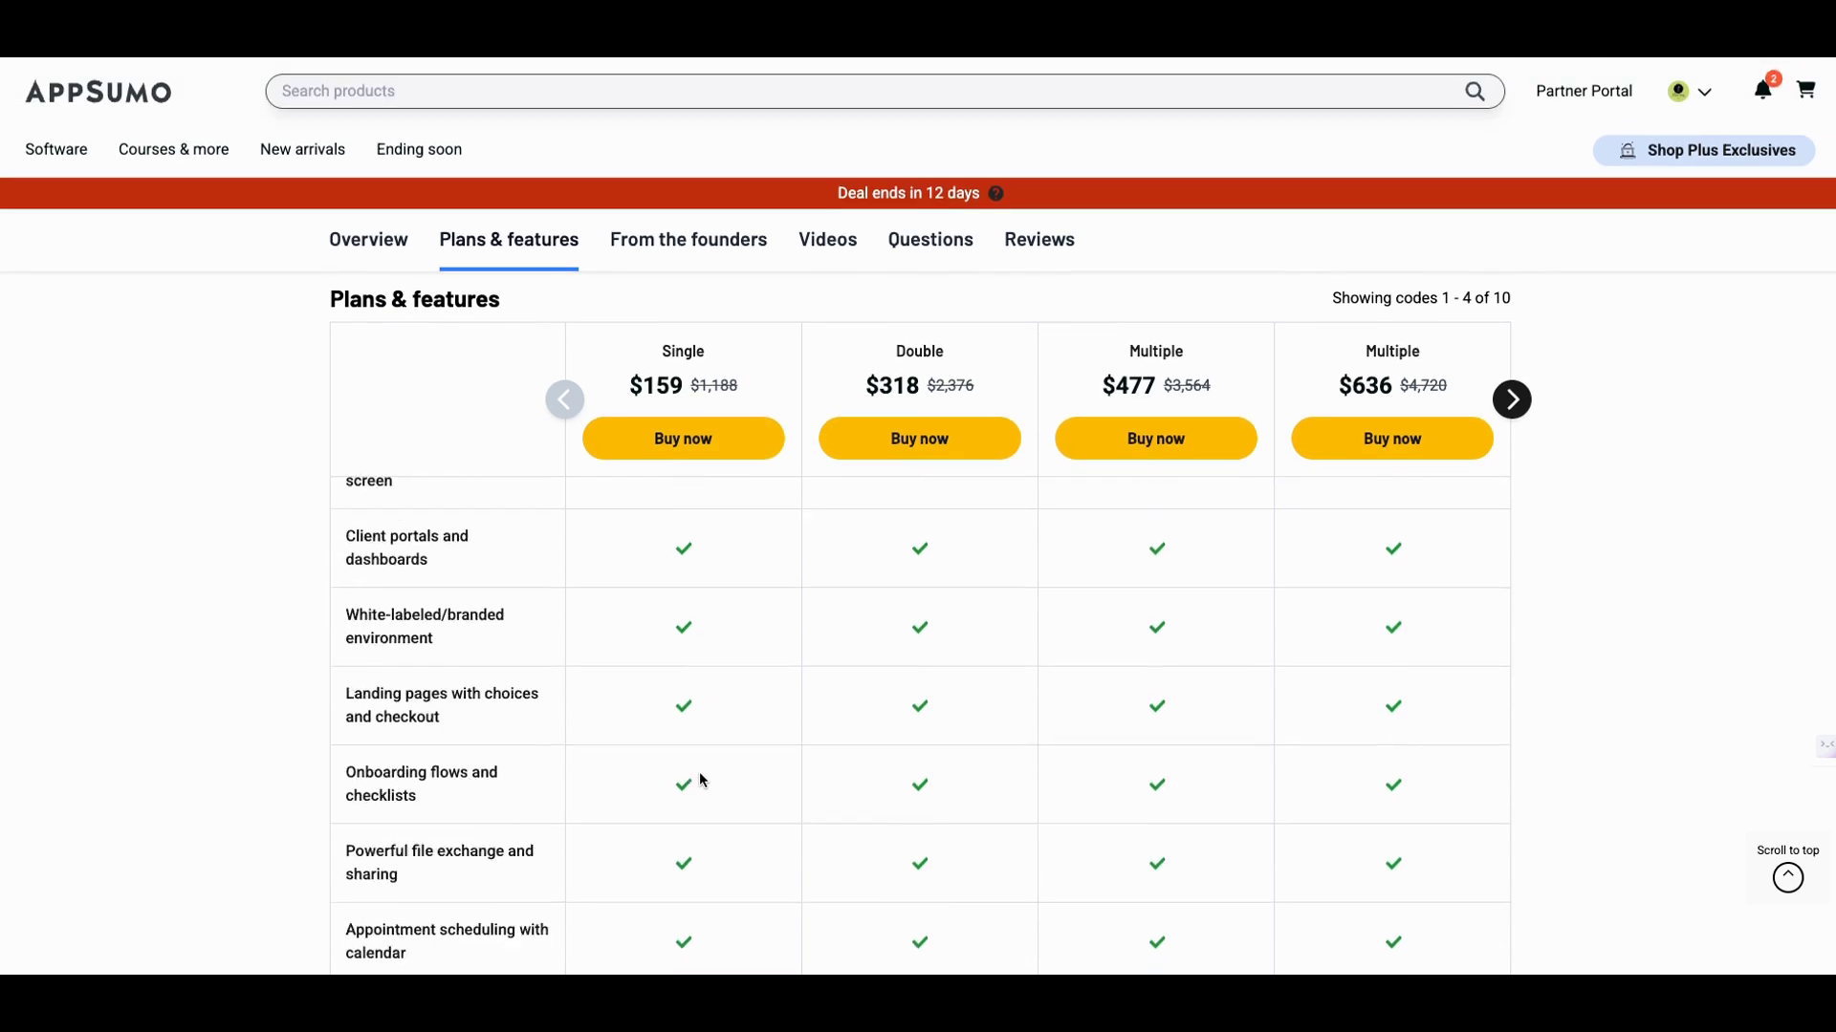
scroll(702, 781, up, 1)
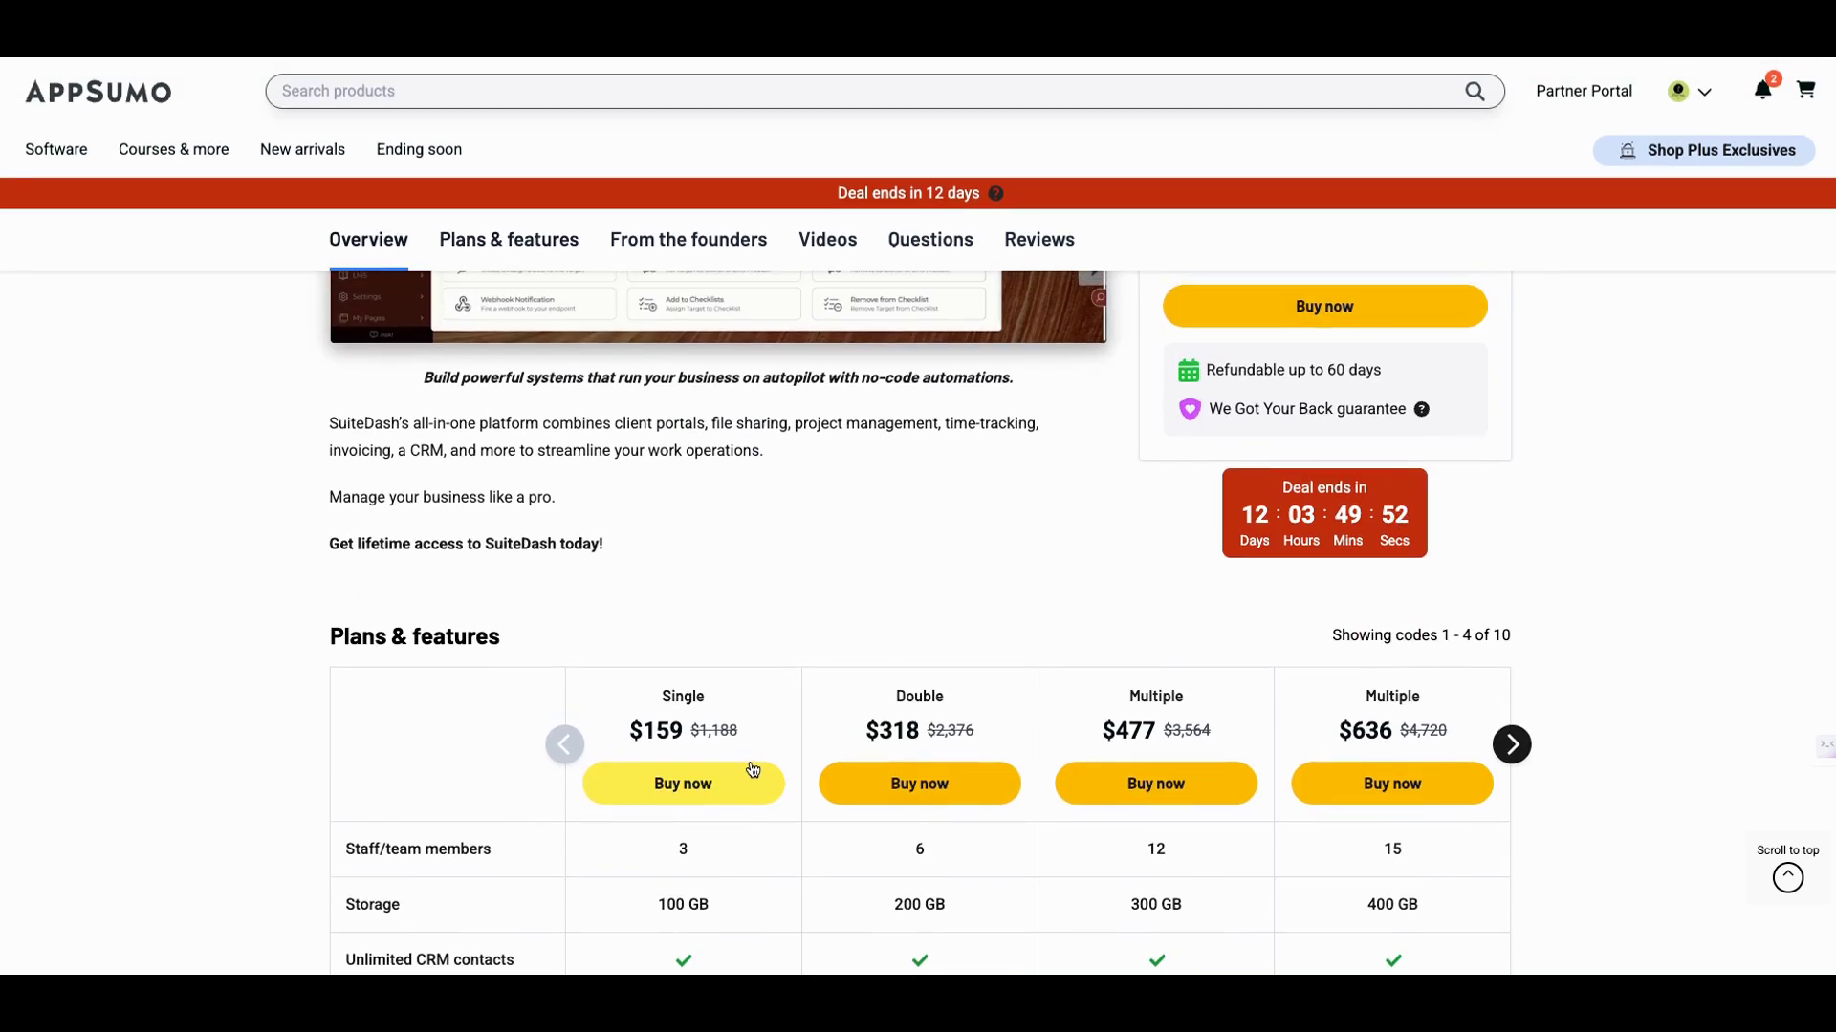
scroll(753, 769, up, 5)
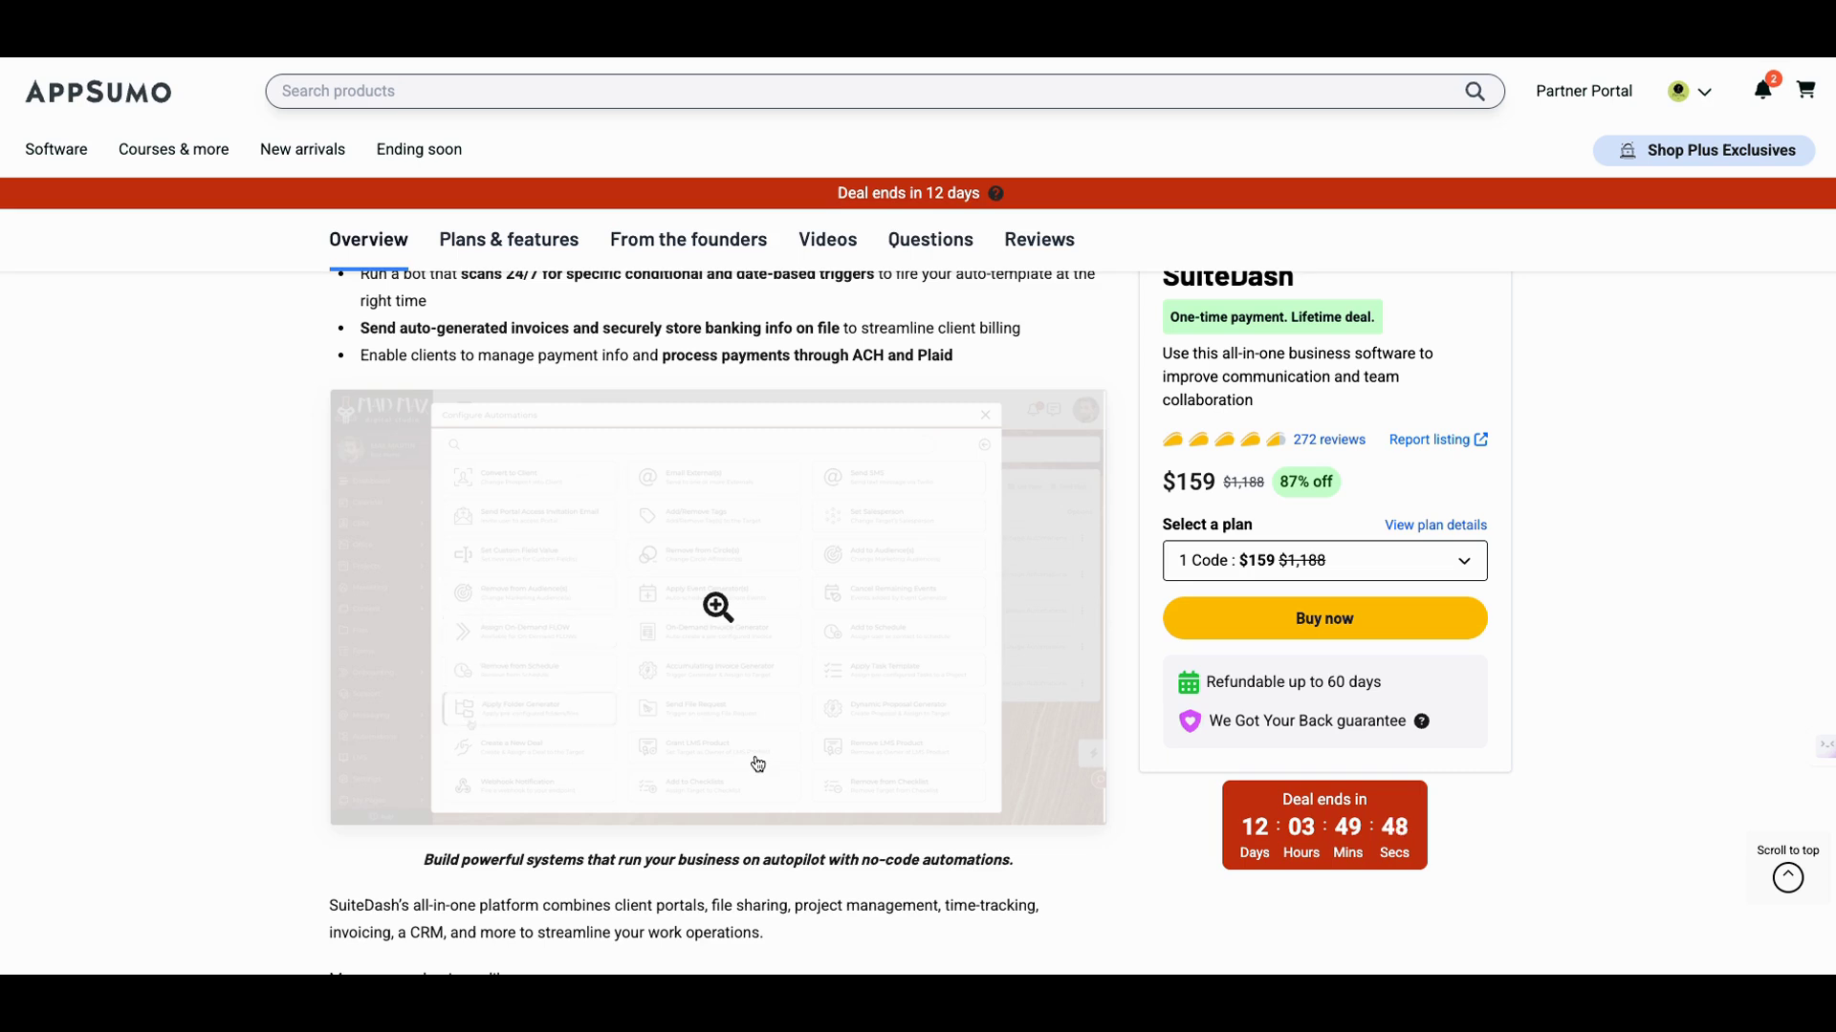
scroll(758, 762, up, 1)
scroll(757, 762, up, 8)
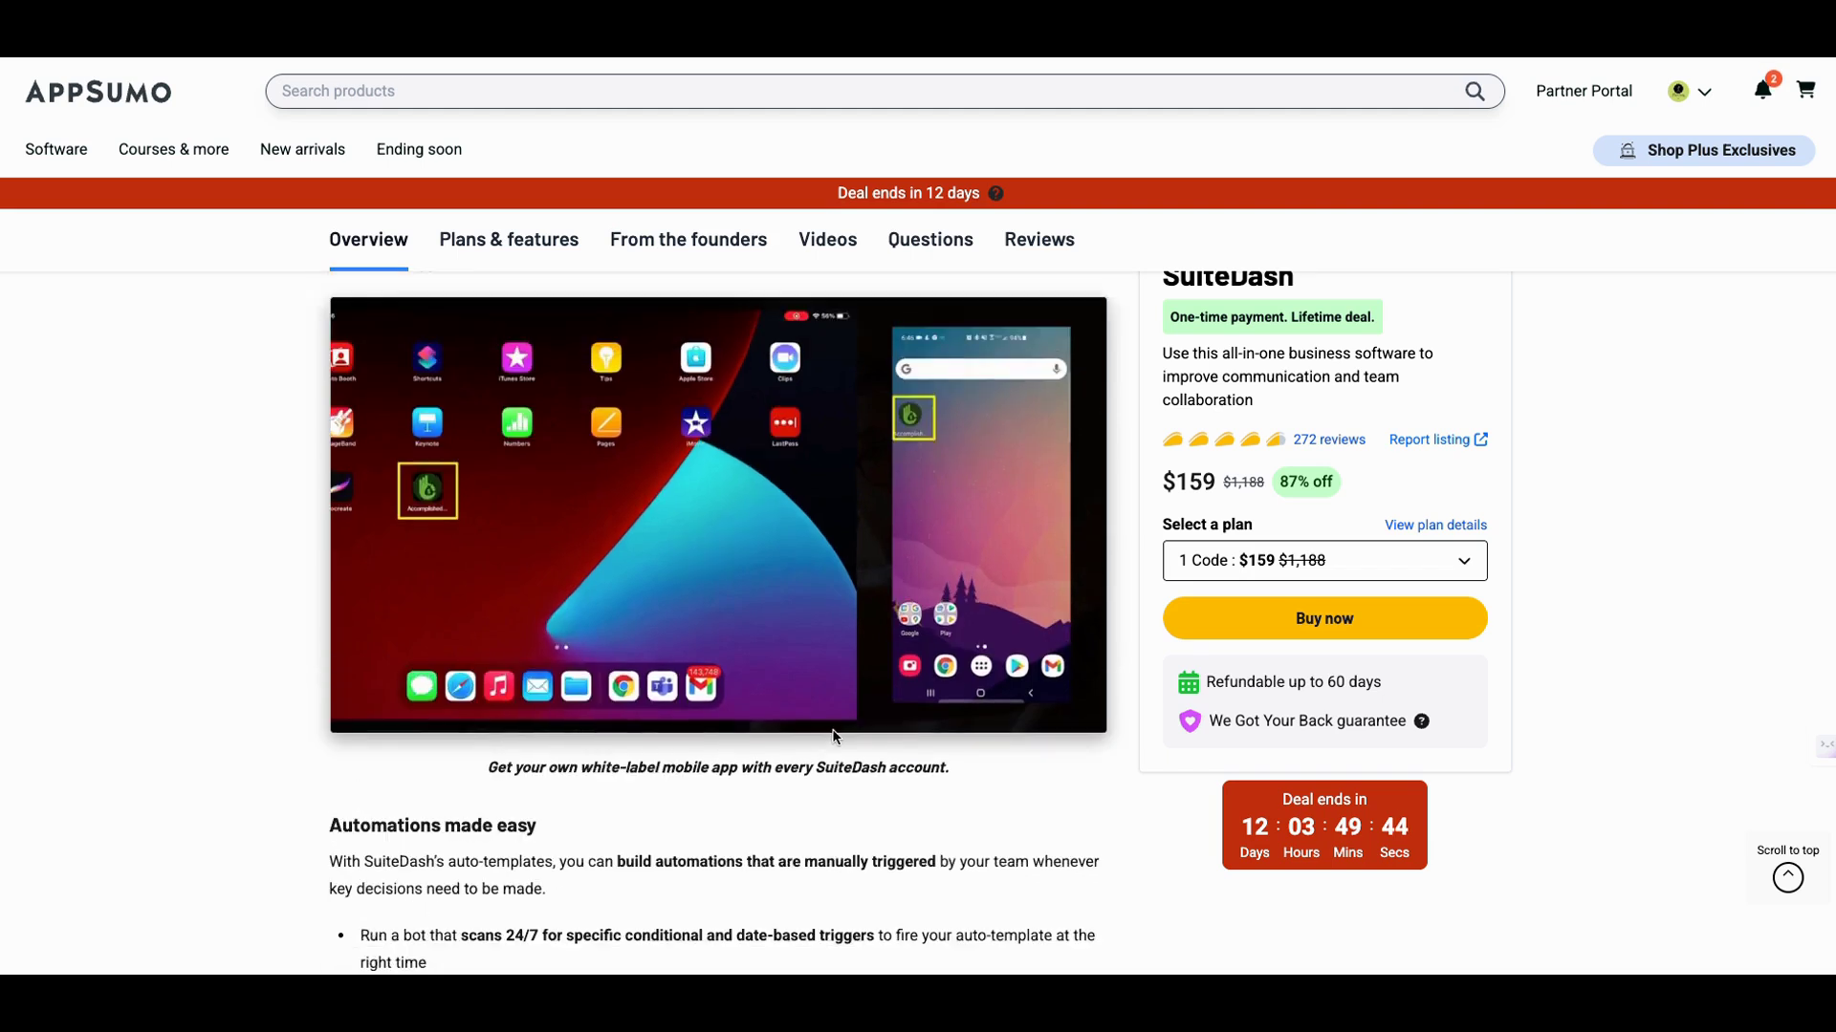
scroll(836, 737, up, 13)
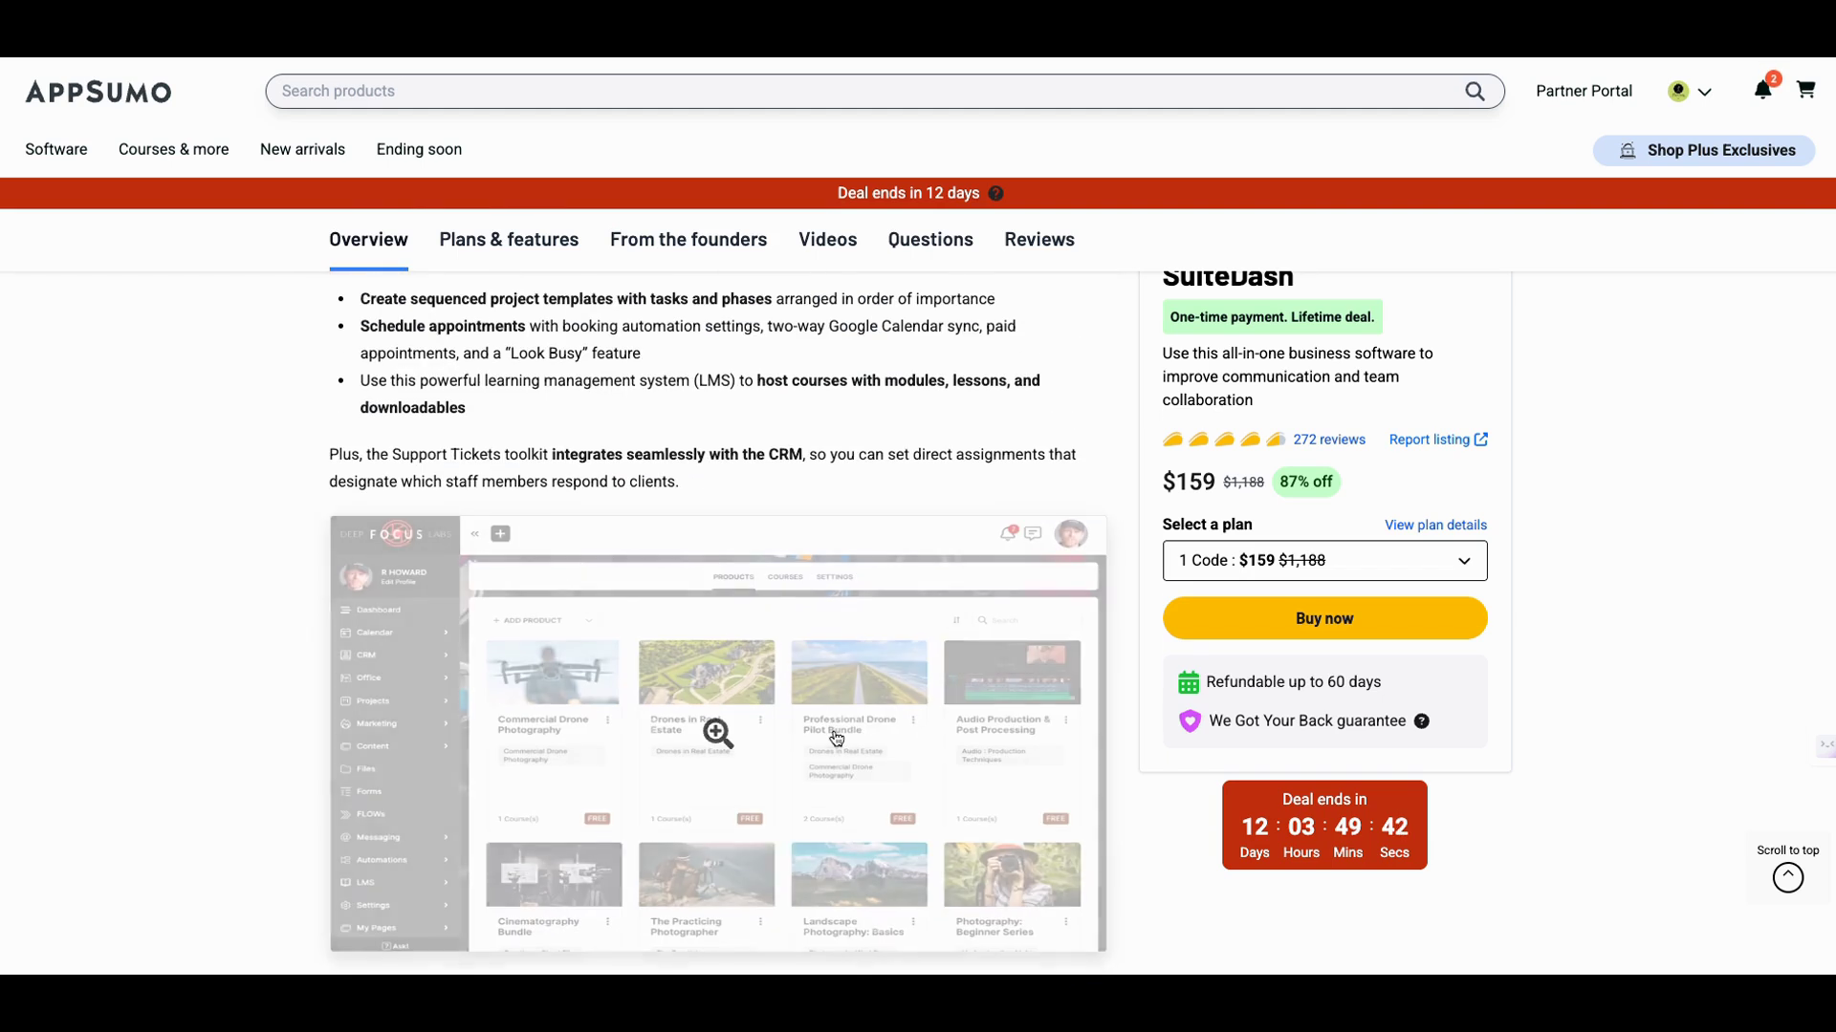
scroll(835, 737, down, 1)
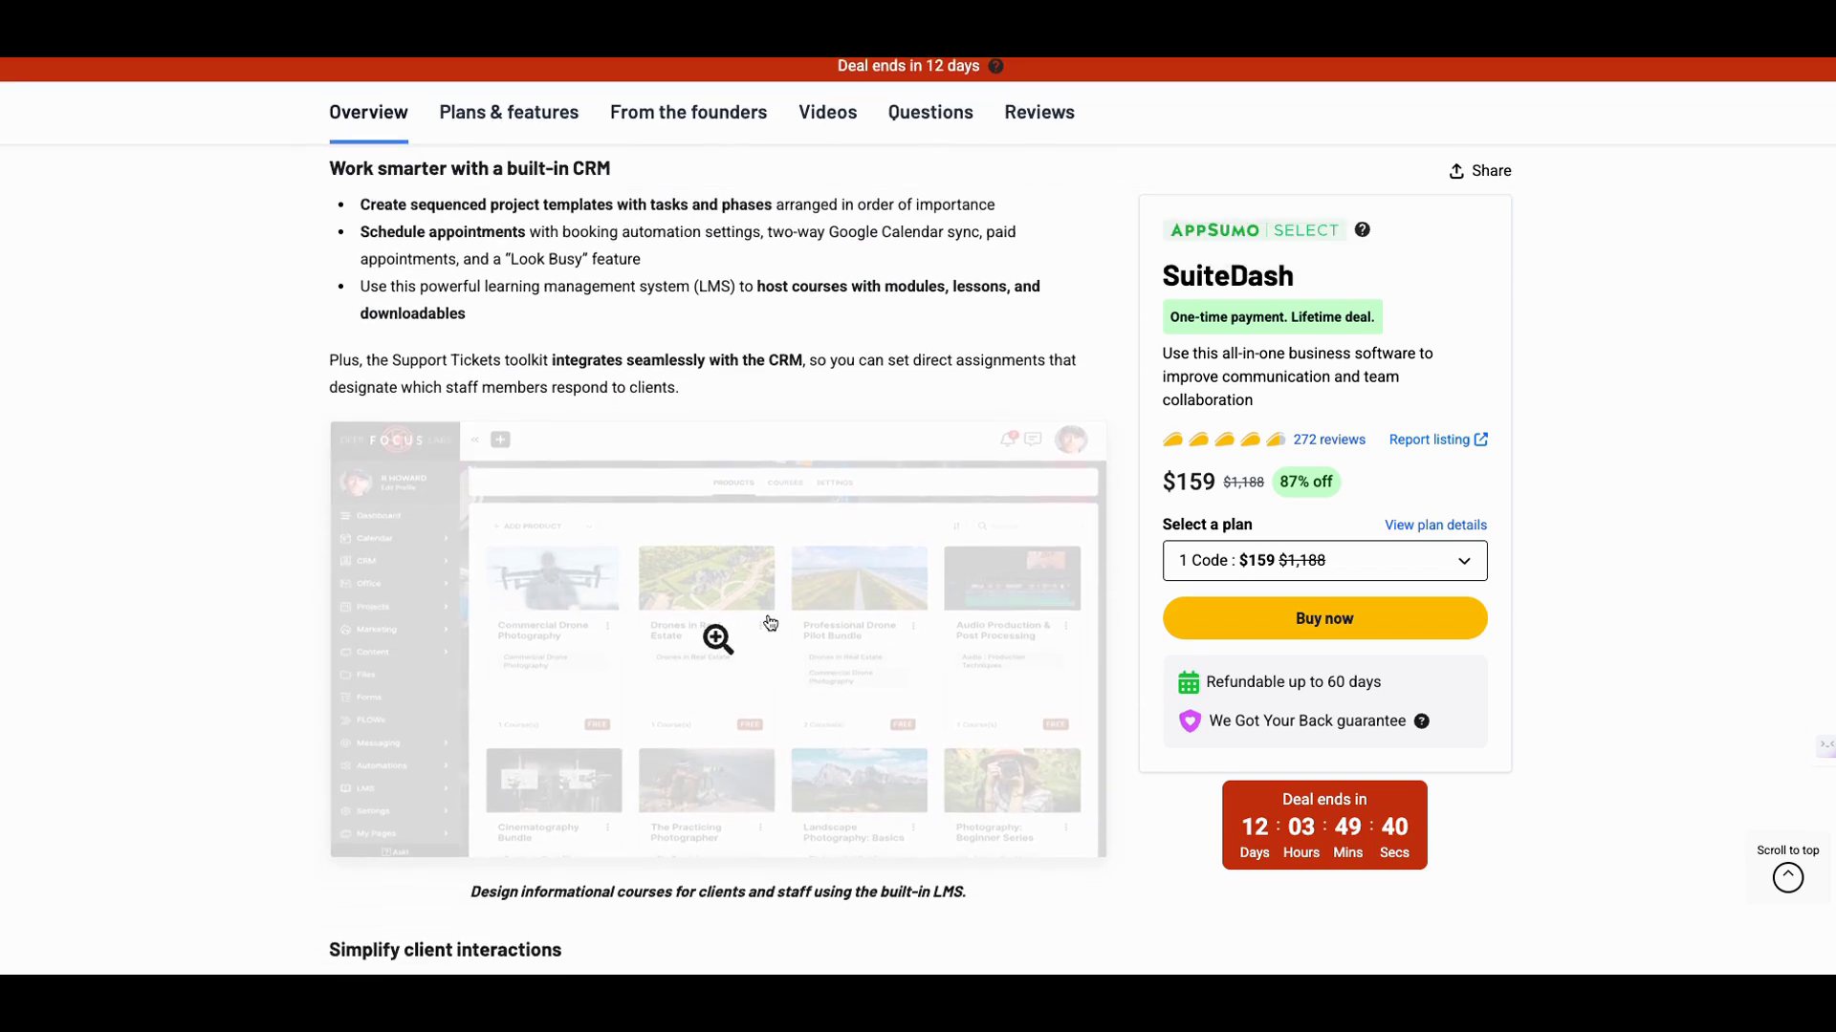
scroll(771, 617, up, 1)
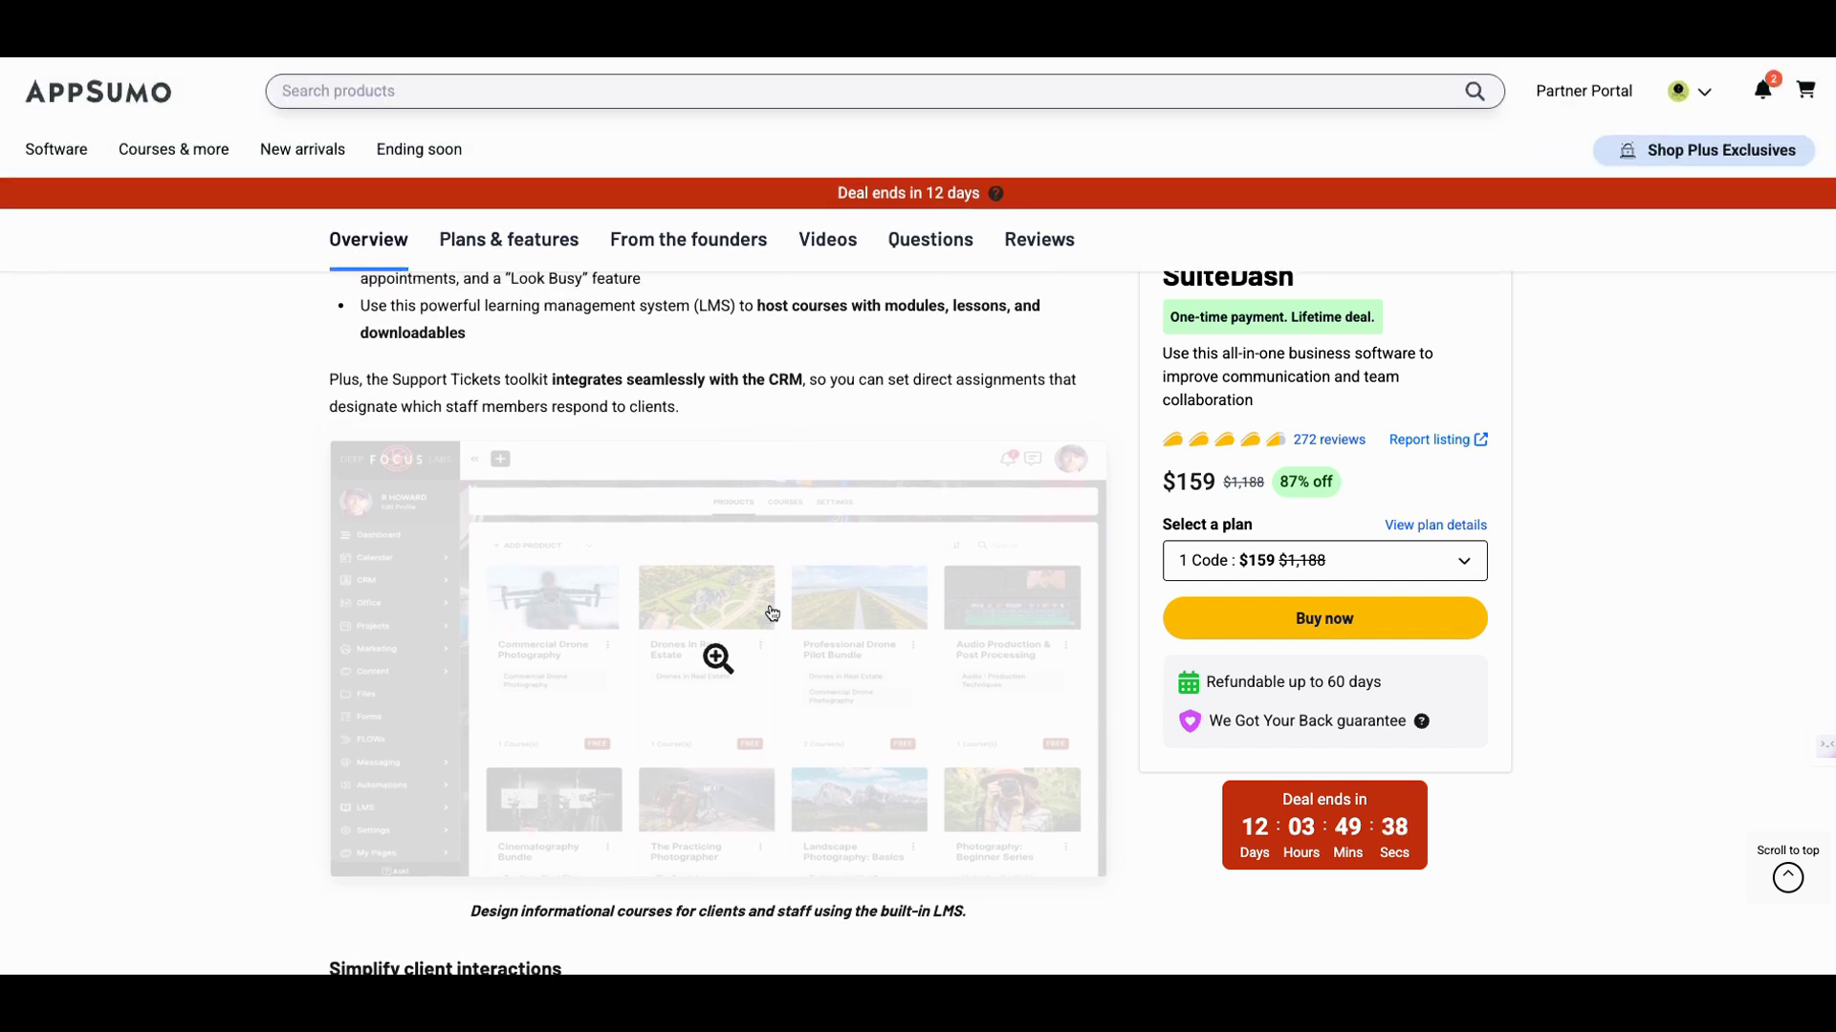
scroll(774, 610, up, 3)
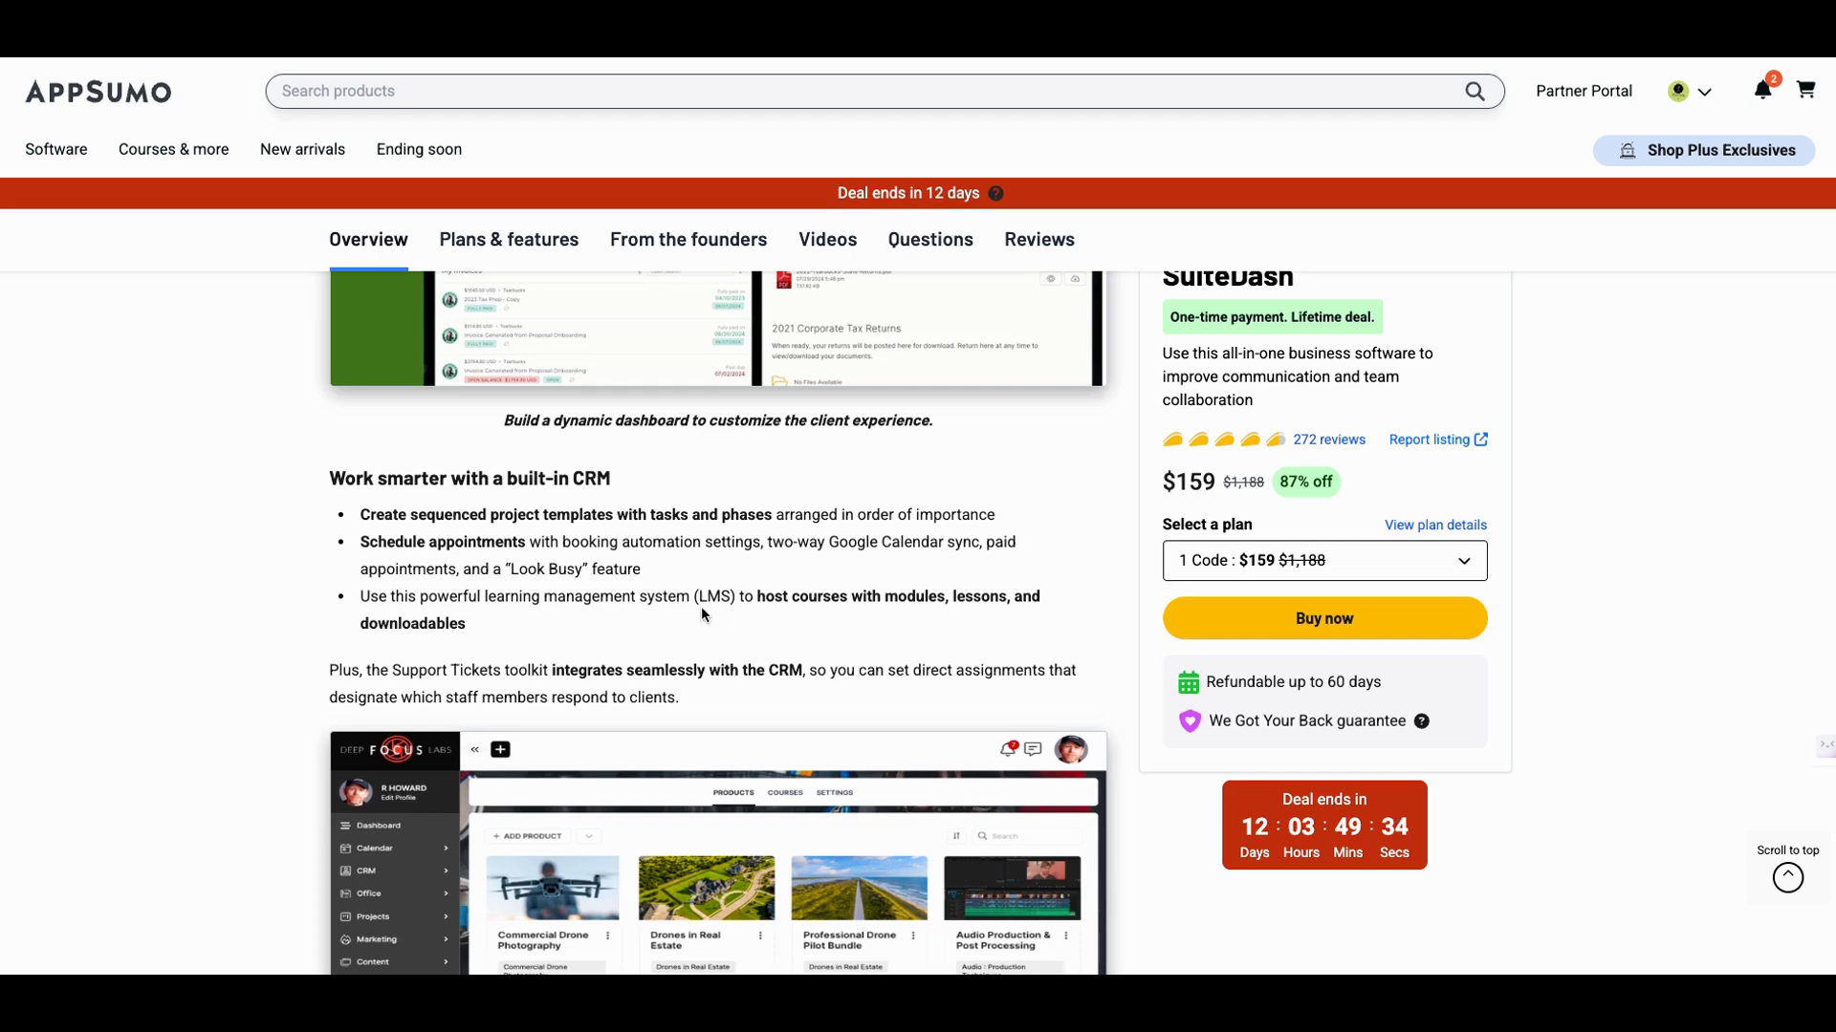
scroll(745, 606, up, 1)
scroll(741, 612, up, 6)
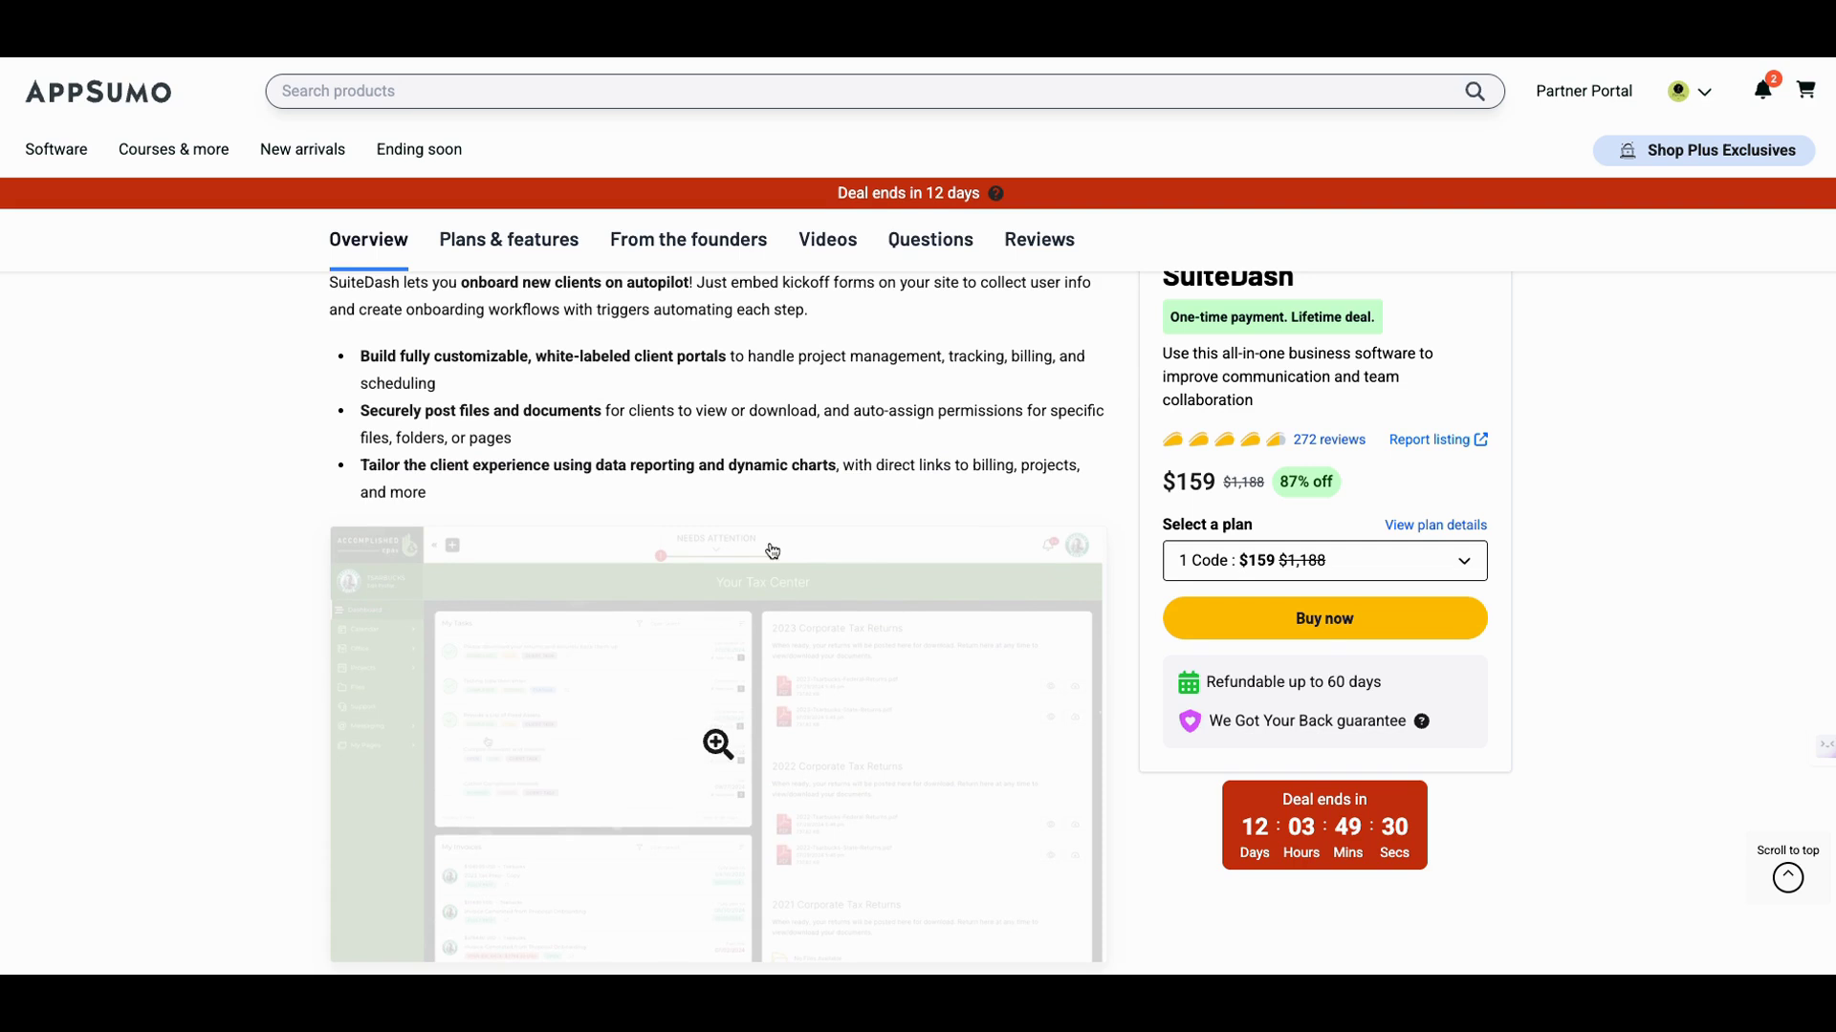
scroll(774, 578, up, 3)
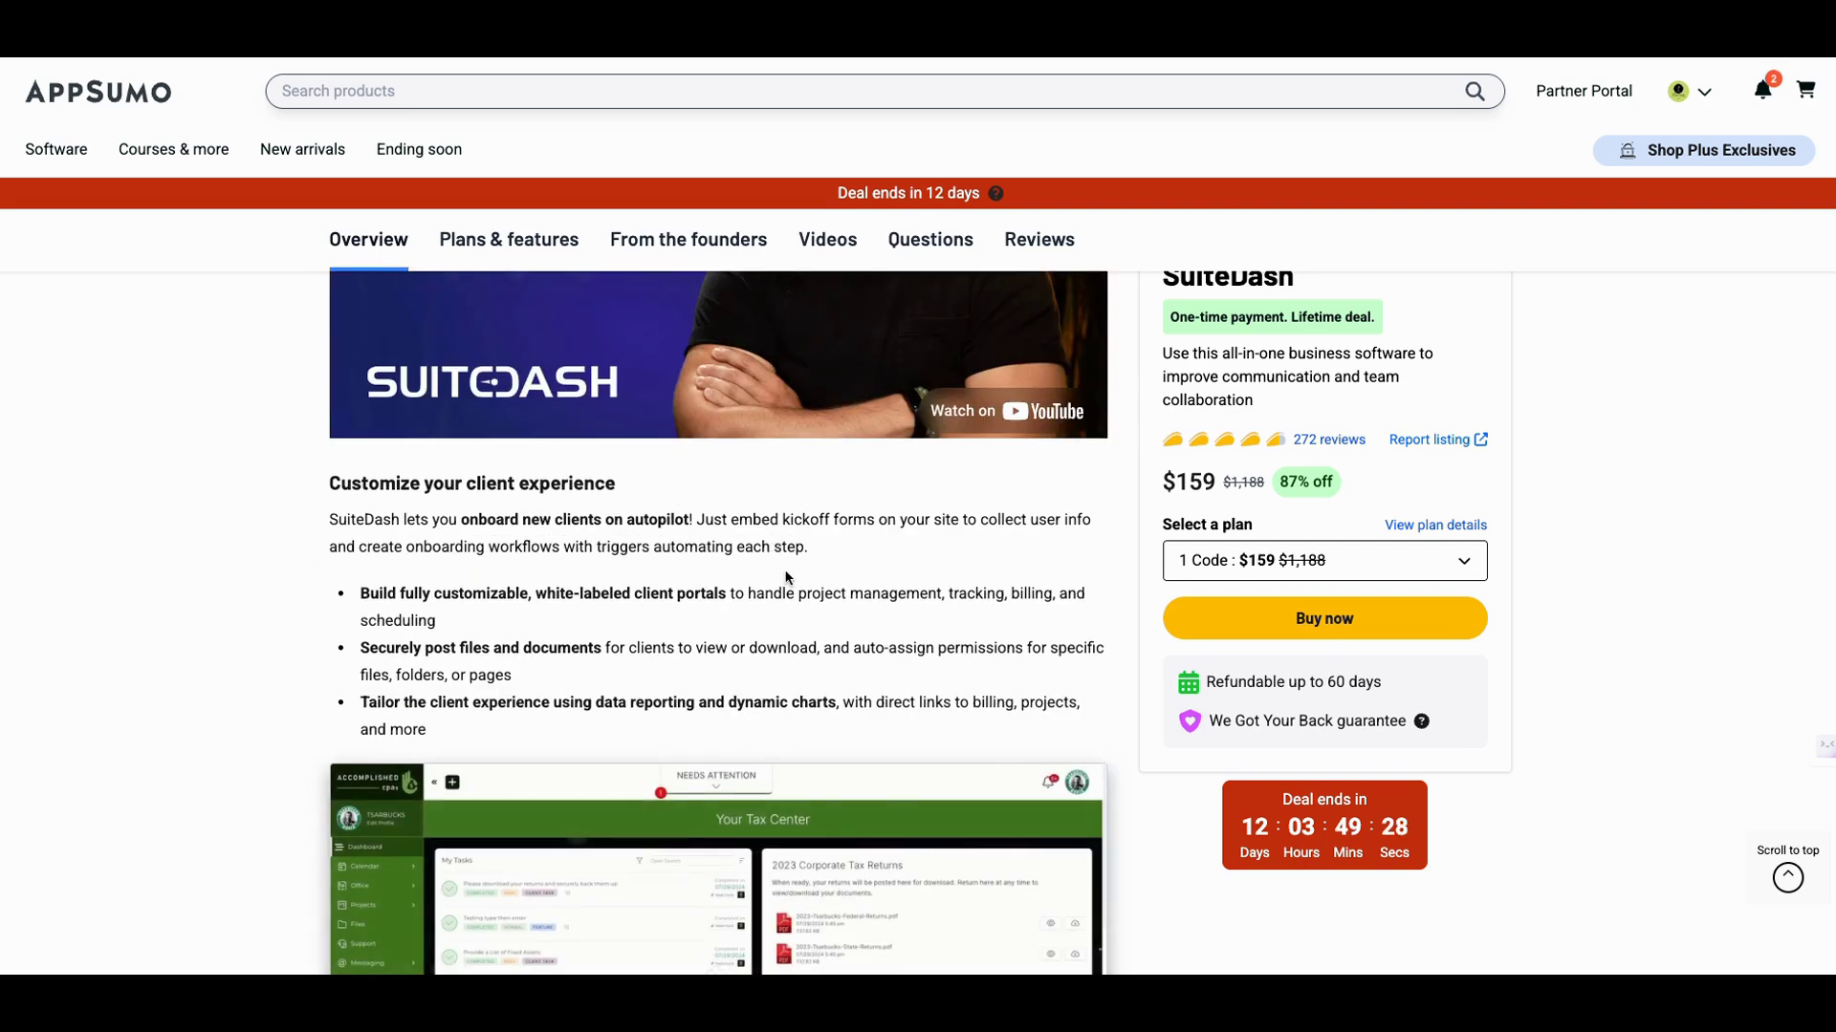
scroll(786, 572, up, 1)
scroll(785, 573, up, 6)
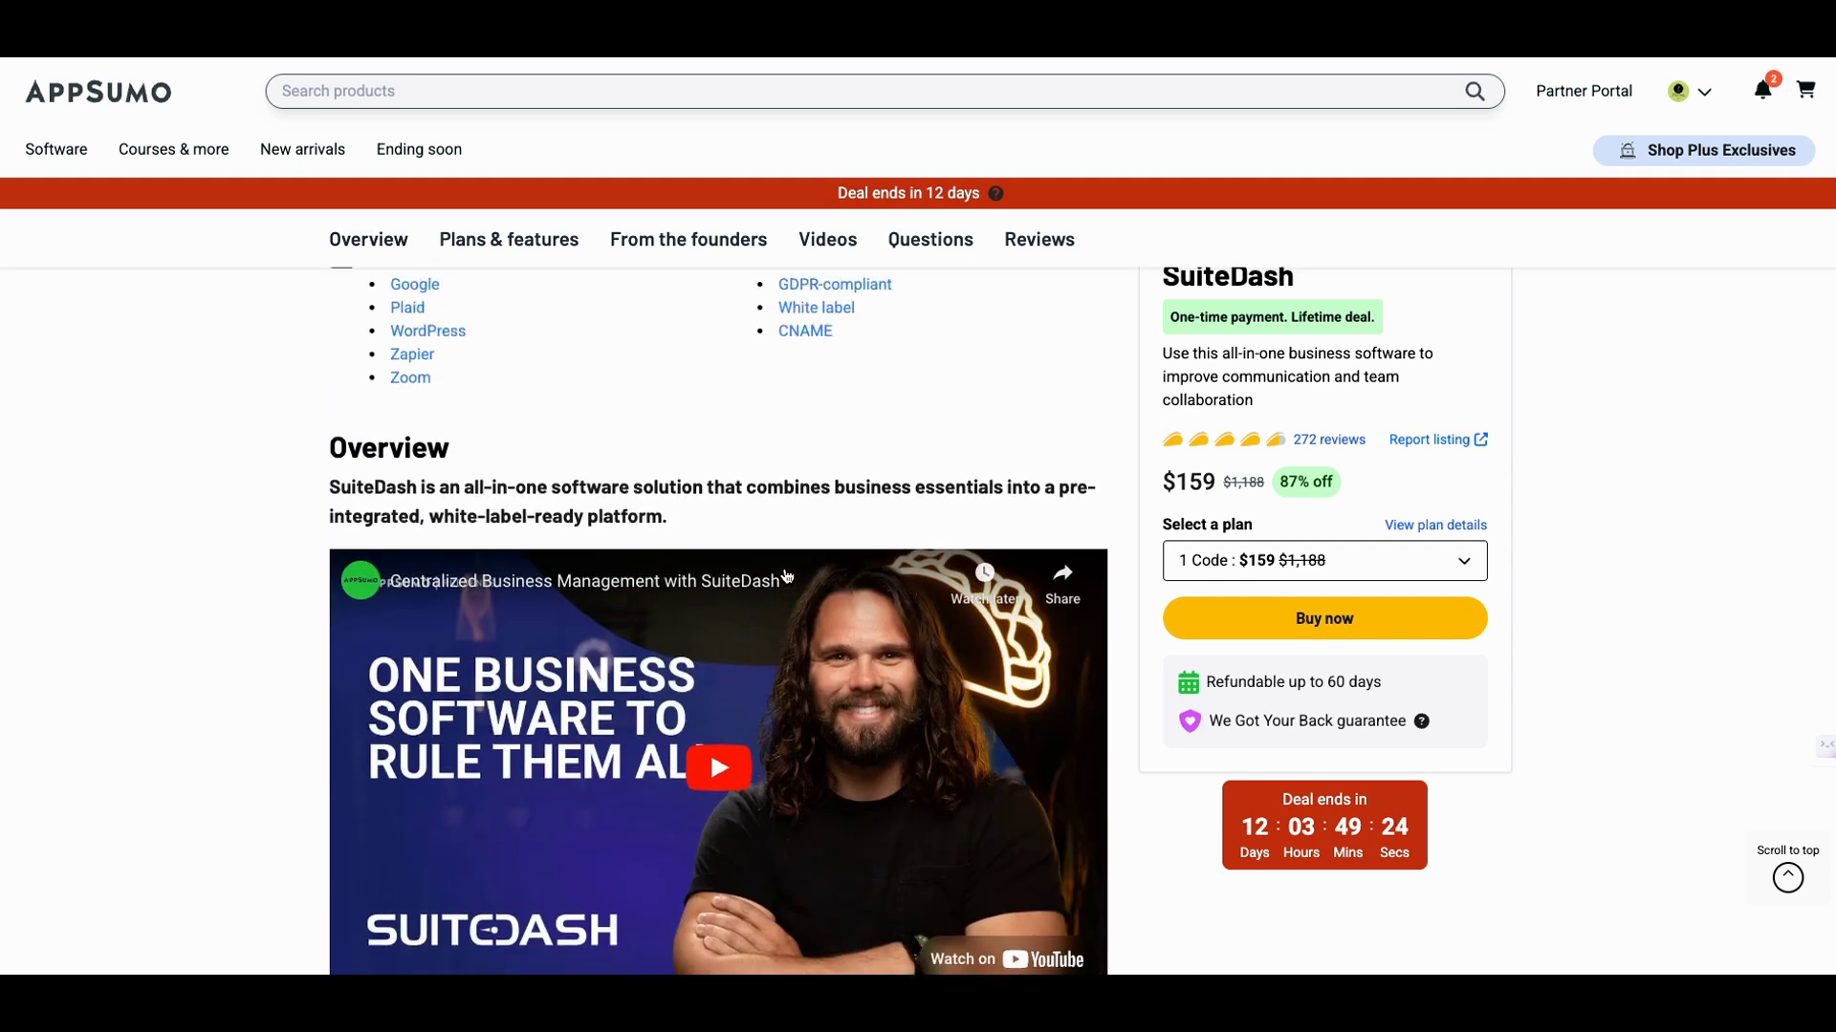
scroll(724, 655, down, 1)
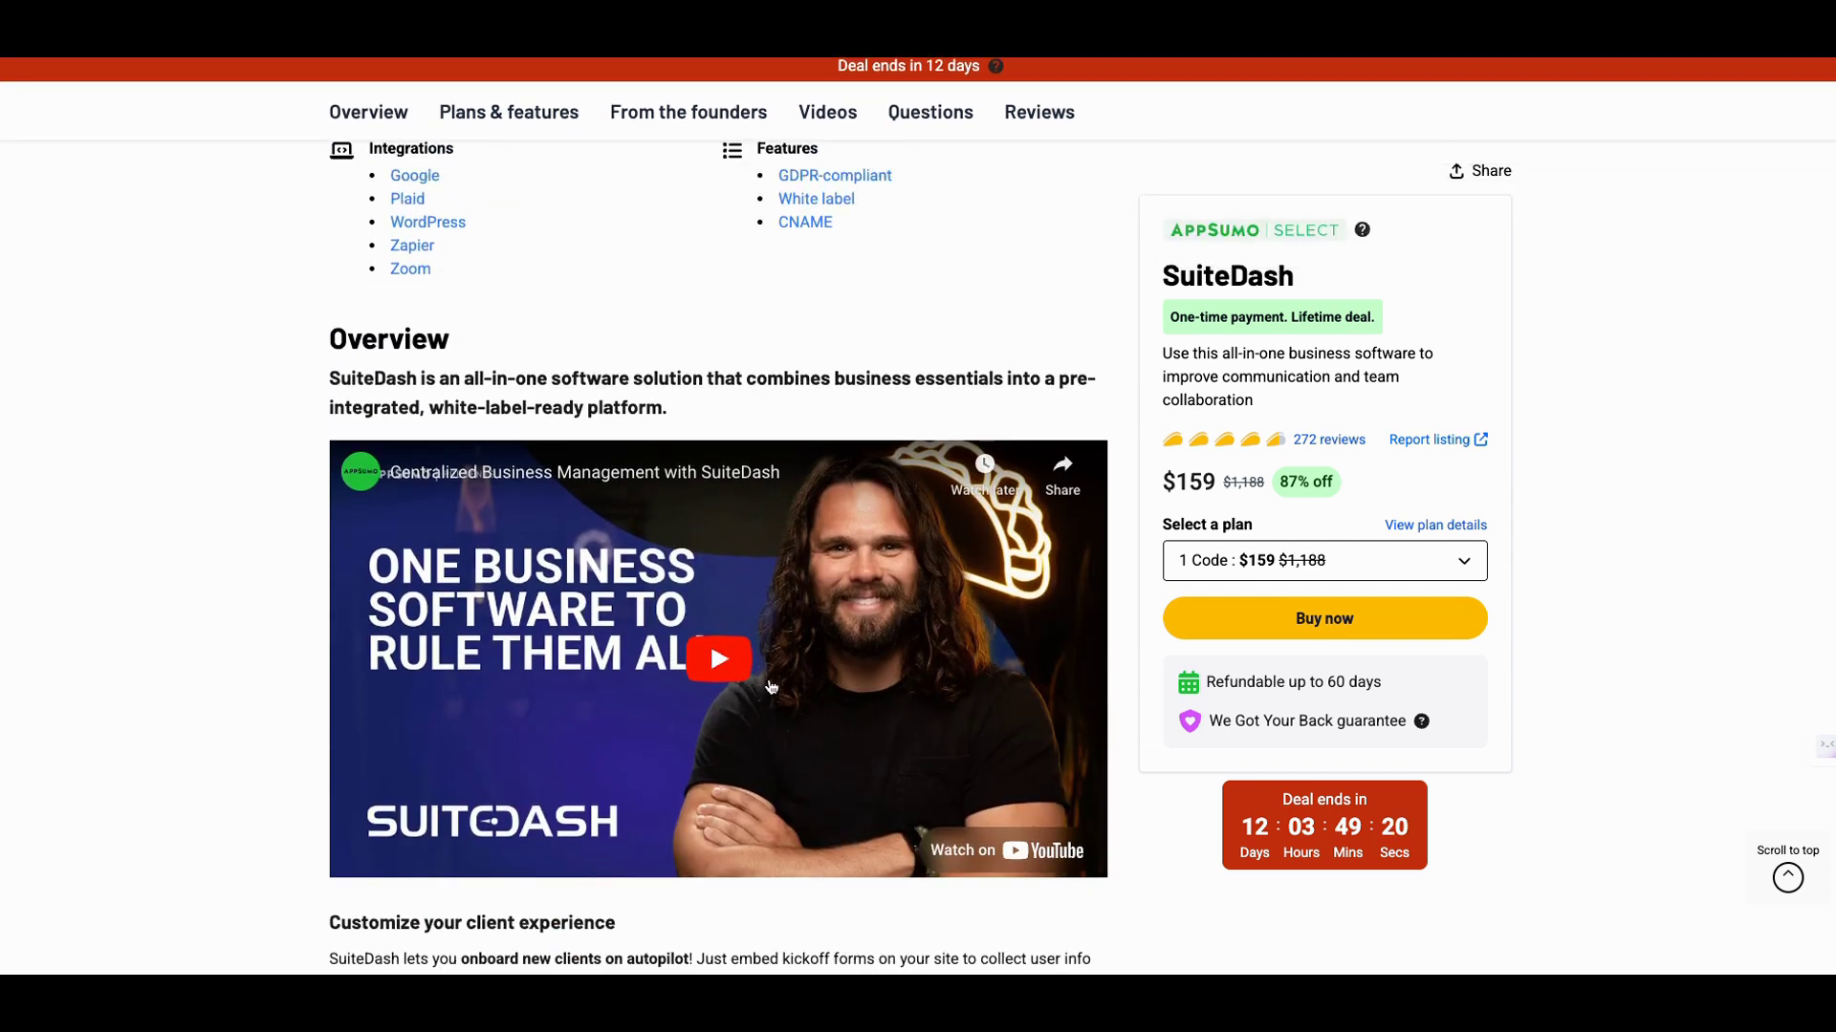
scroll(772, 685, up, 8)
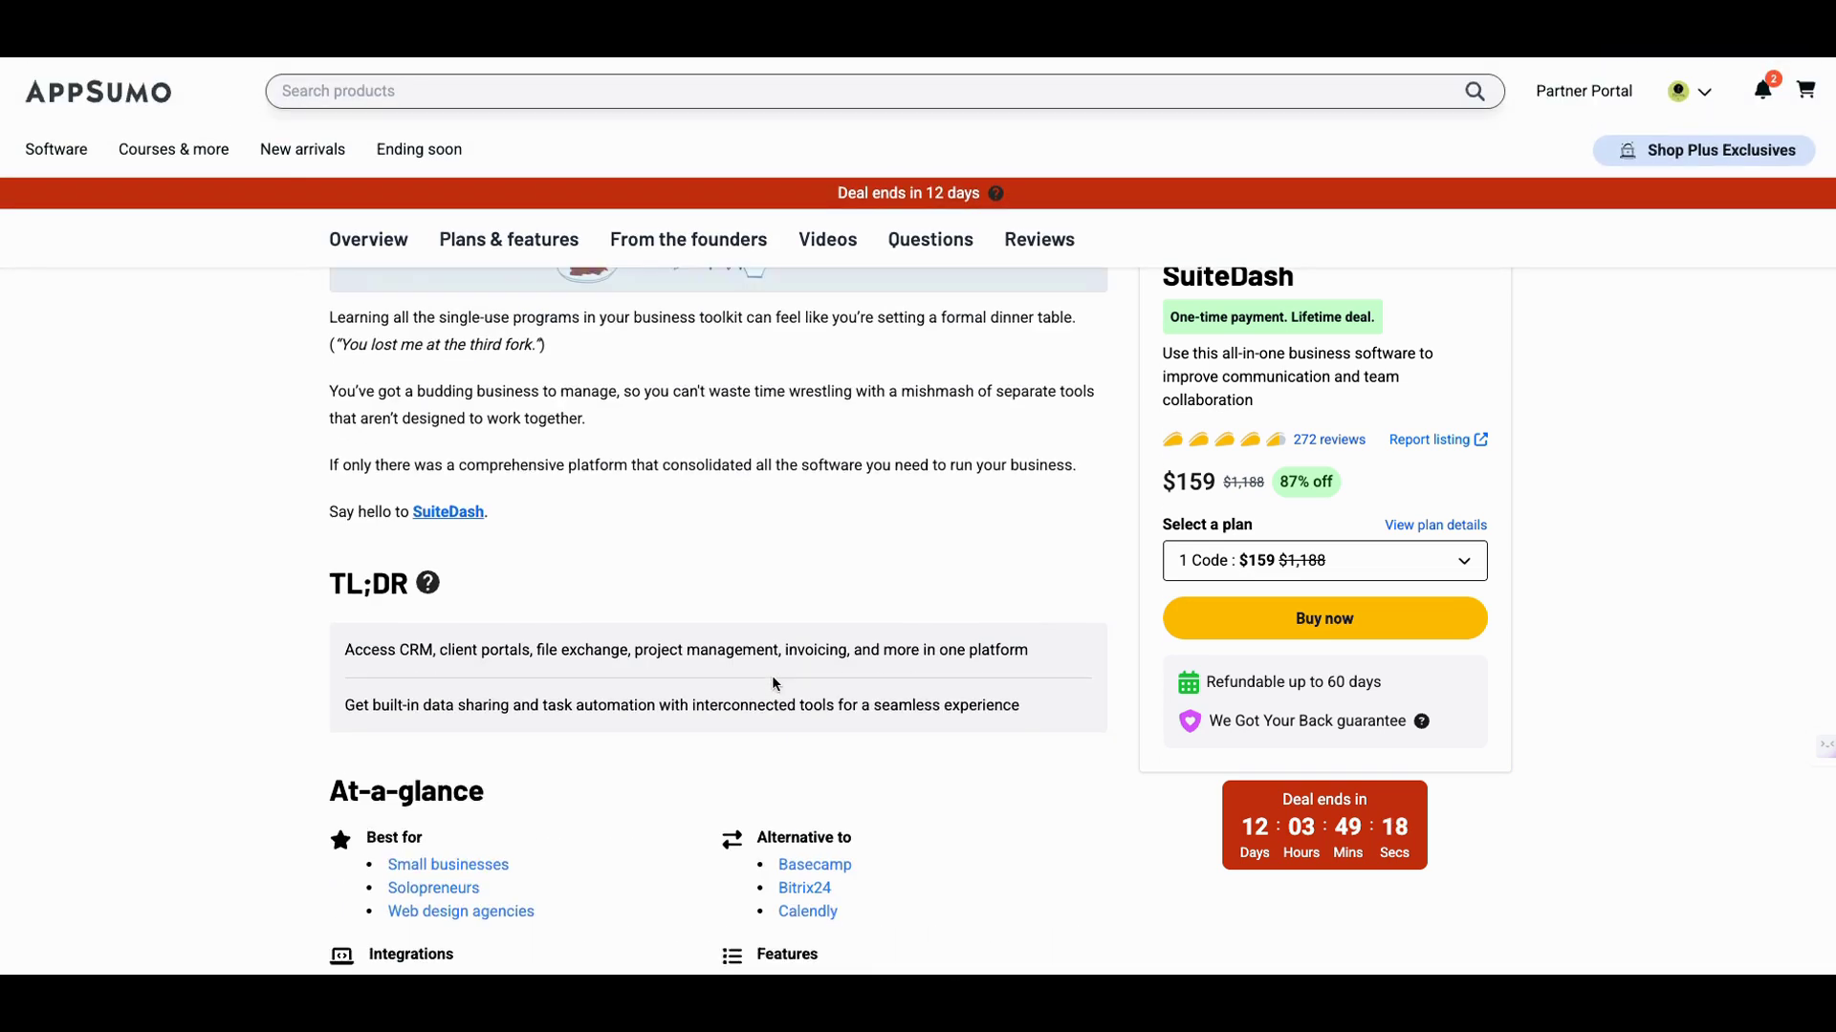
scroll(773, 685, up, 4)
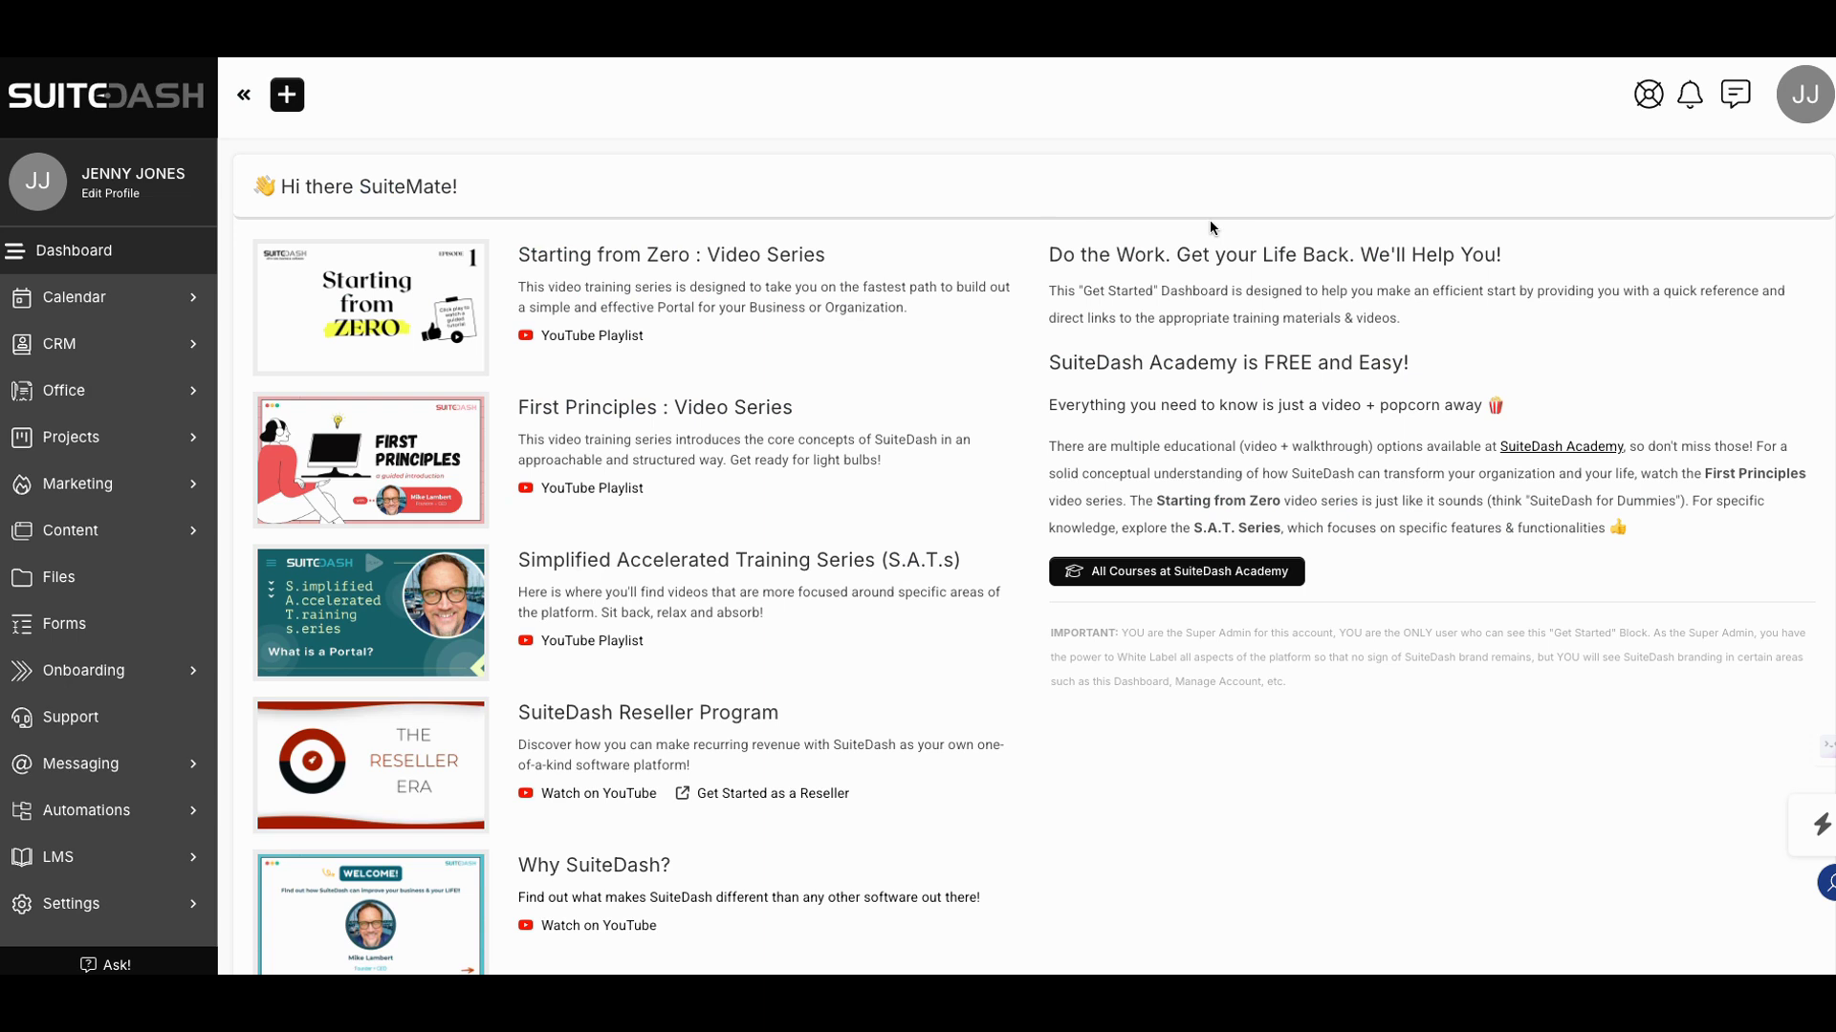
scroll(1100, 239, down, 3)
scroll(1068, 268, down, 3)
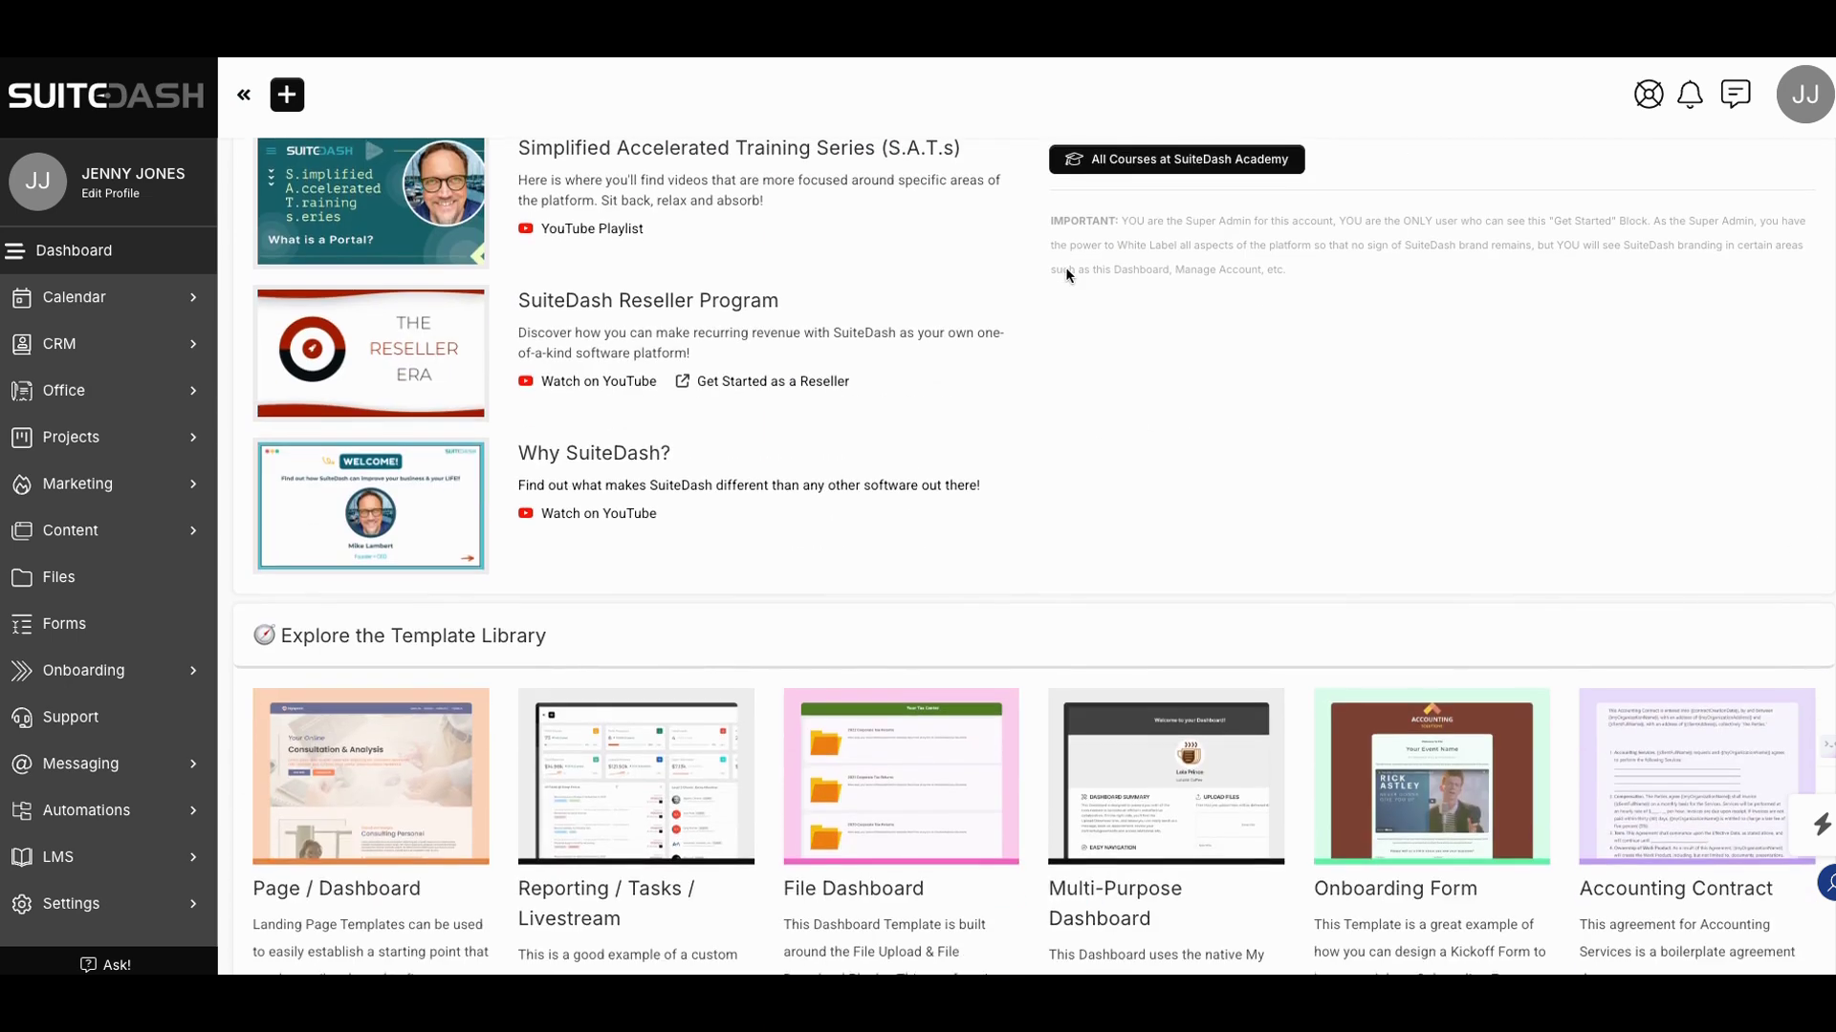
scroll(1068, 270, down, 2)
scroll(1068, 275, down, 1)
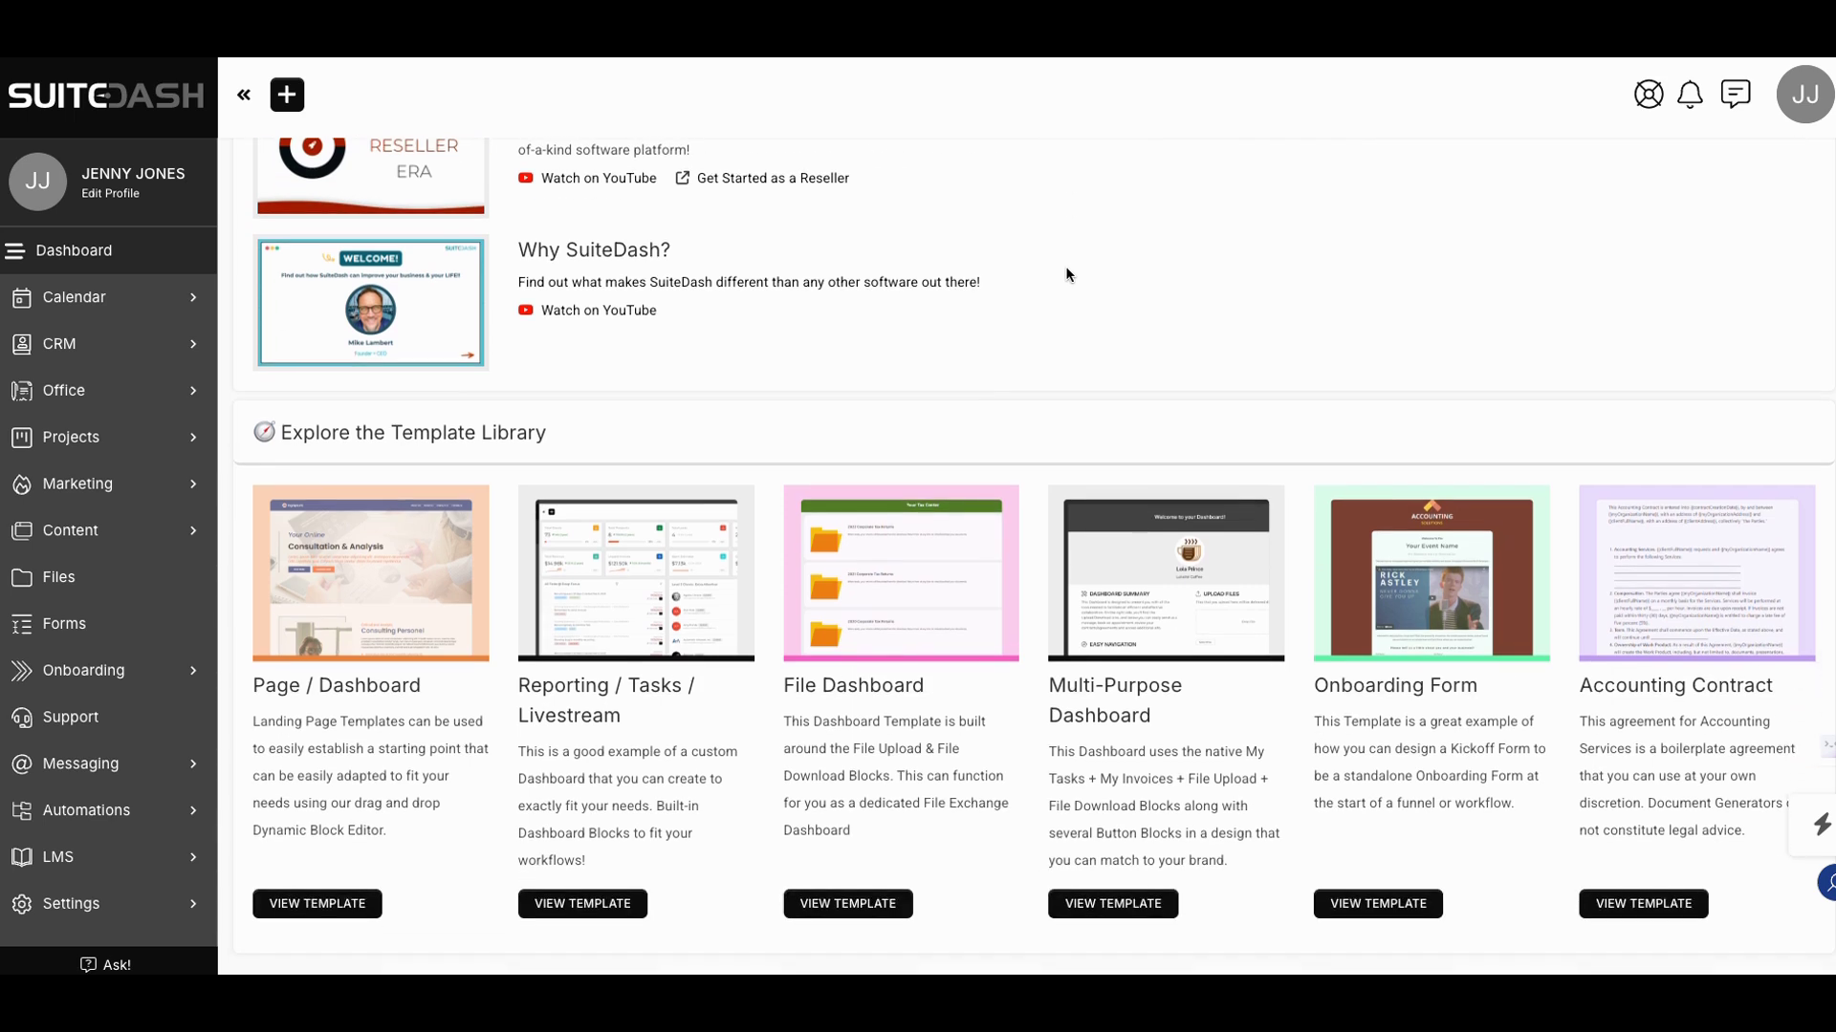
scroll(1053, 275, up, 6)
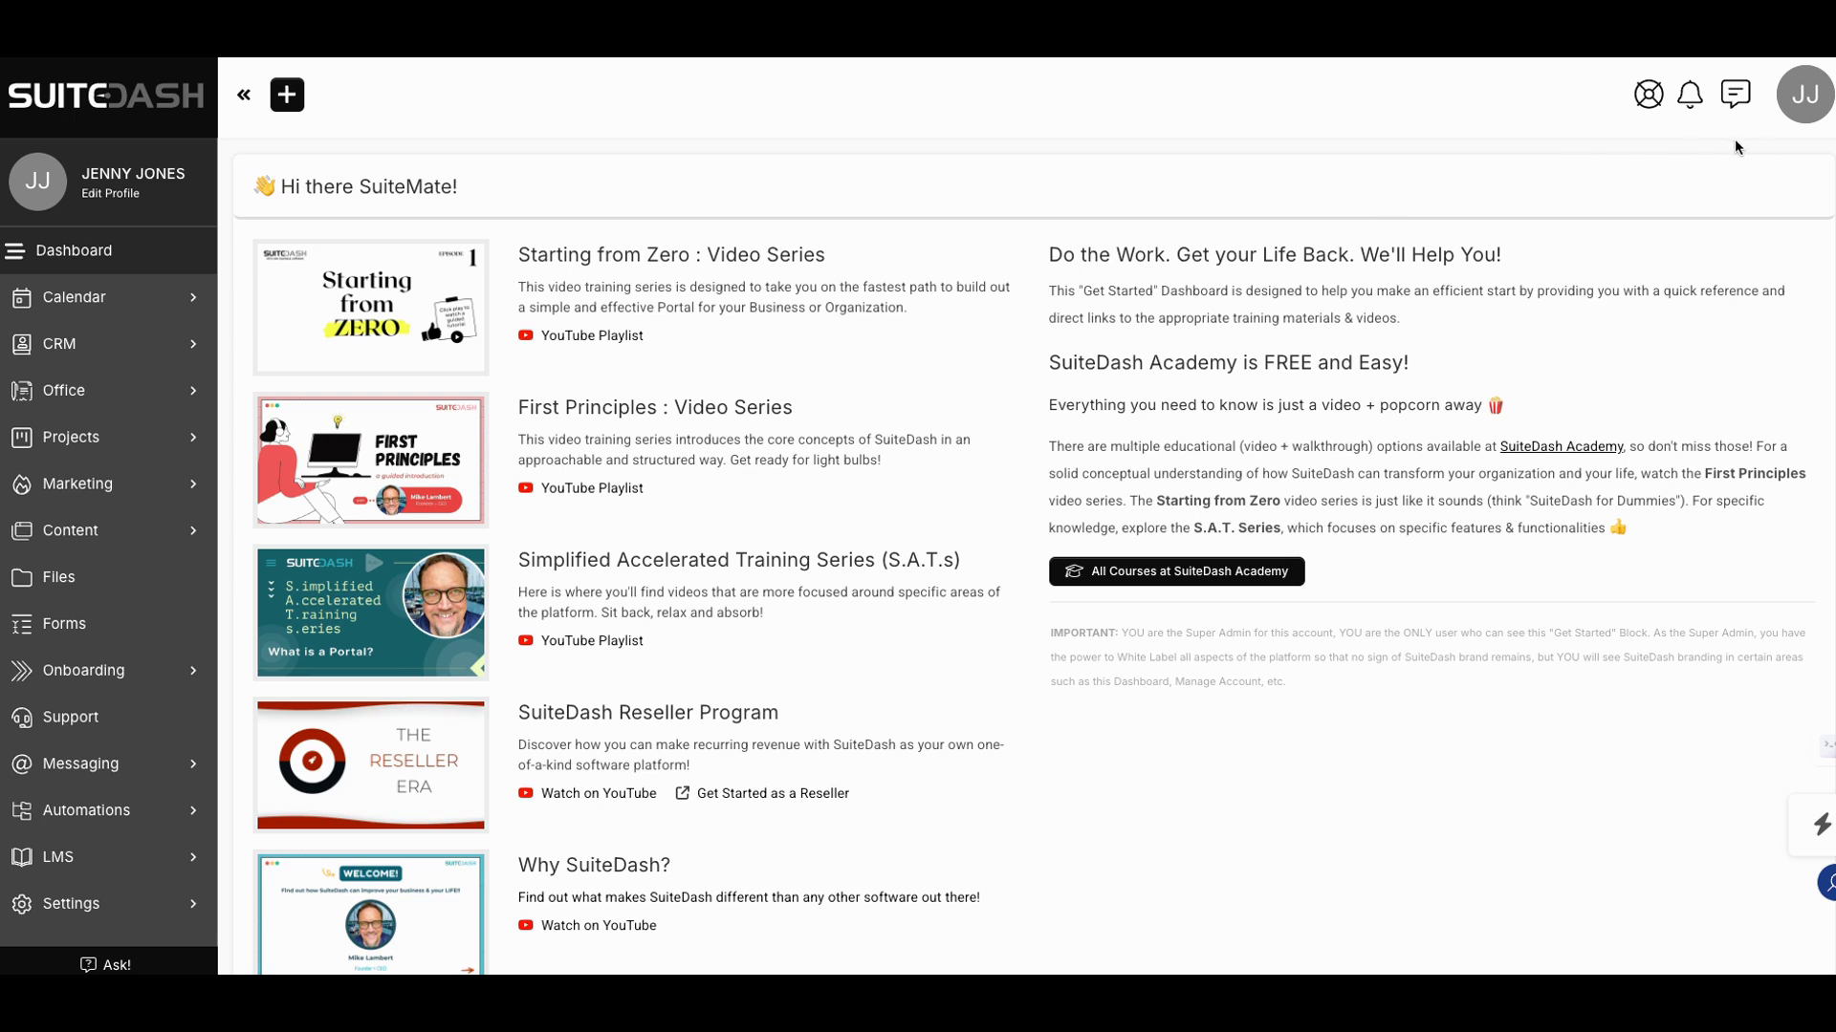
Open the JJ avatar menu with My Account, Your Branding, Staff/Team and Custom Content
click(1798, 113)
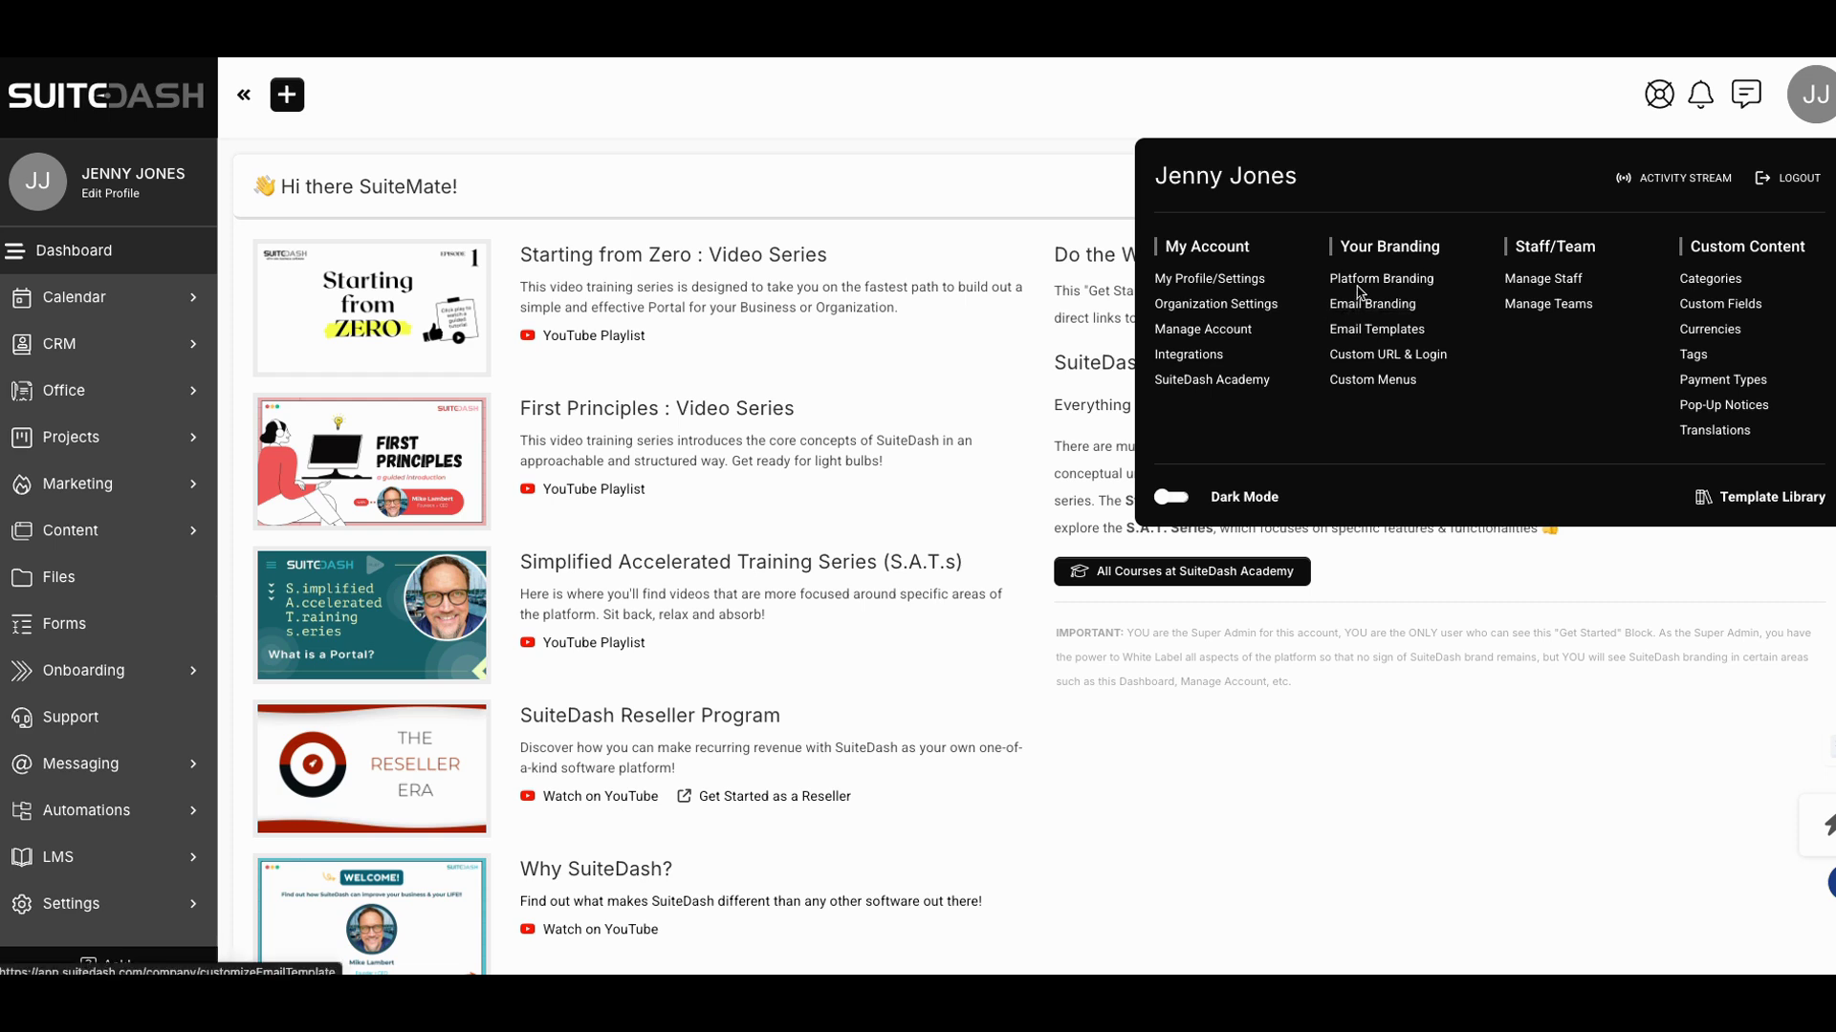
Close the account menu to bring back the Get Started dashboard with its training videos
click(1390, 103)
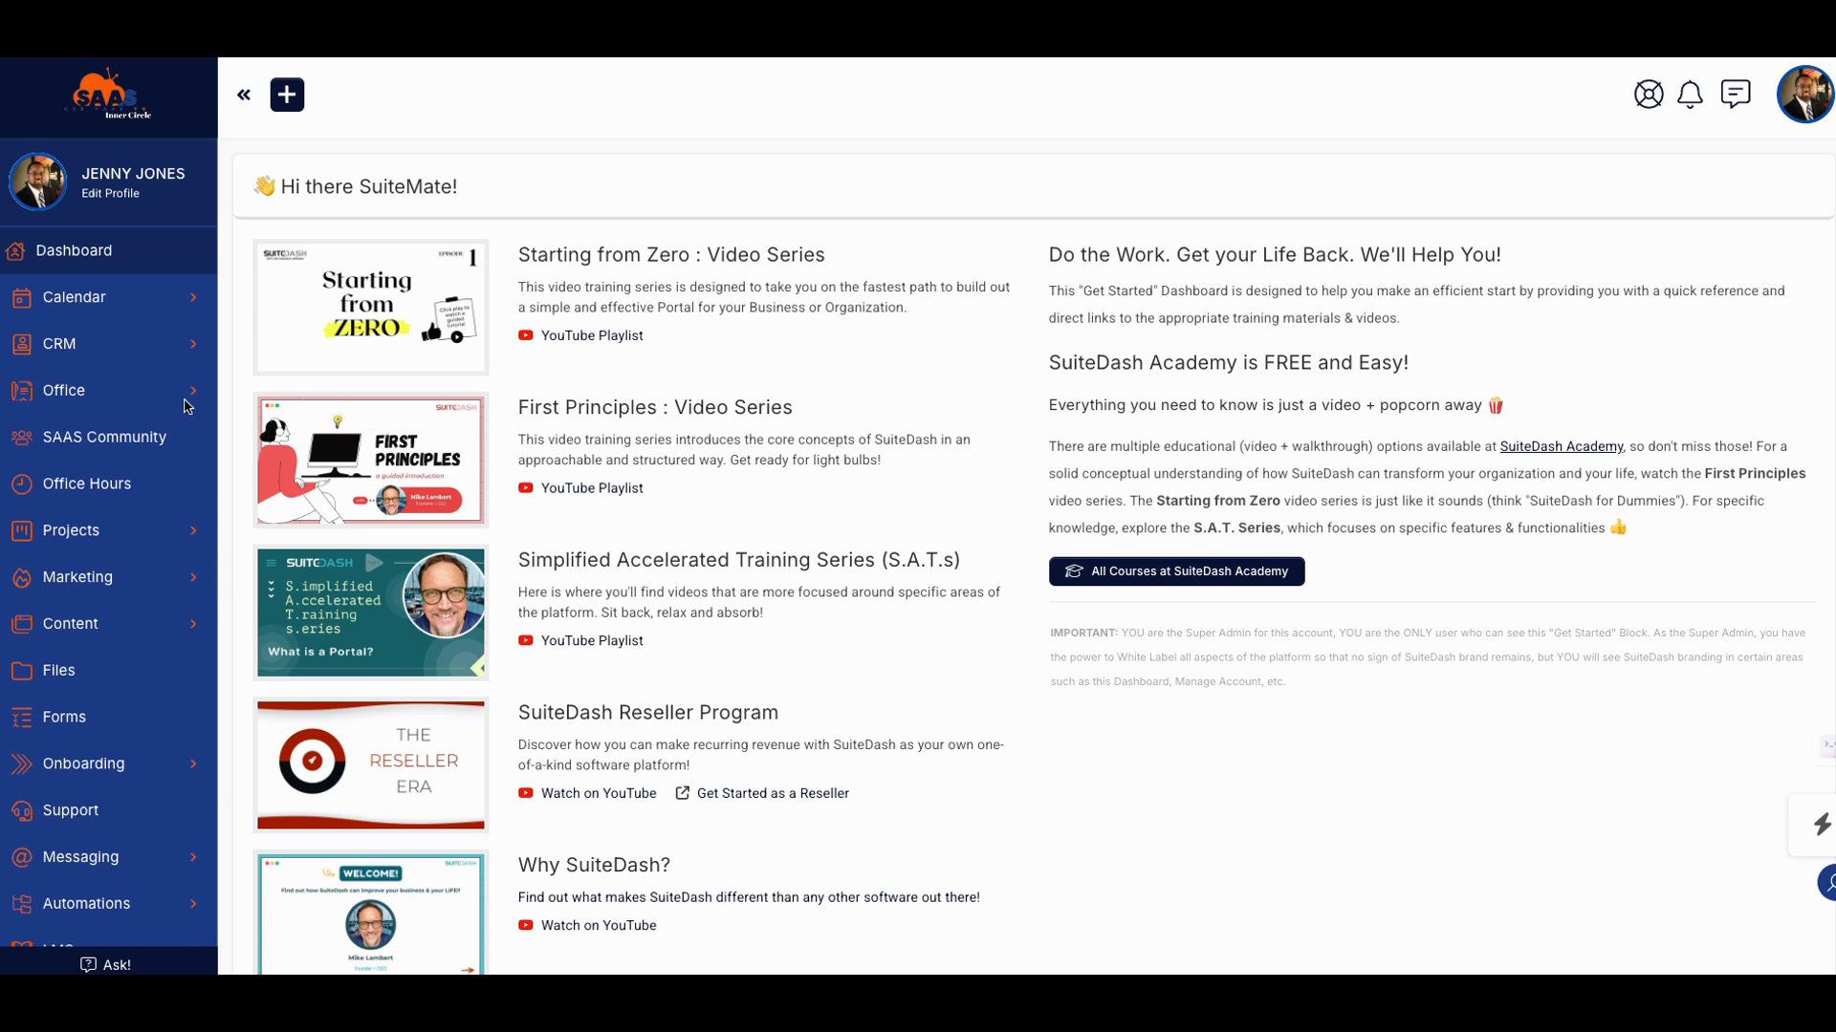
click(1786, 112)
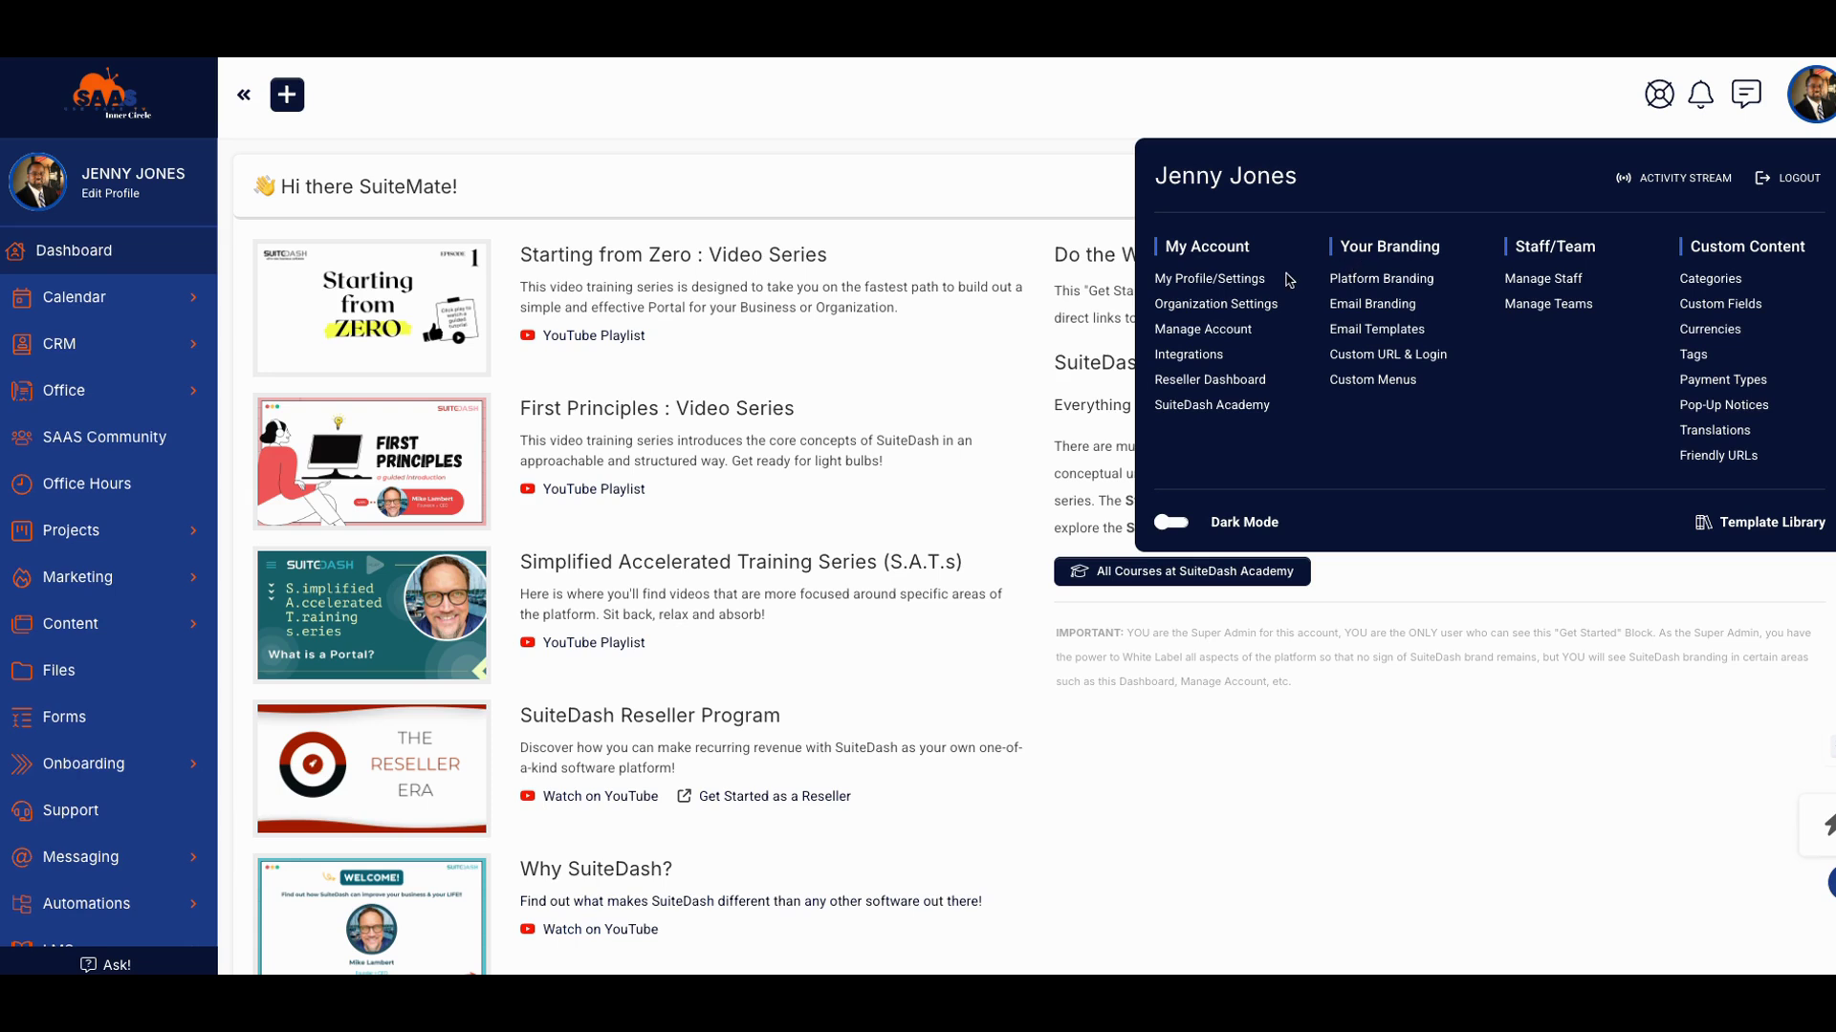
click(912, 175)
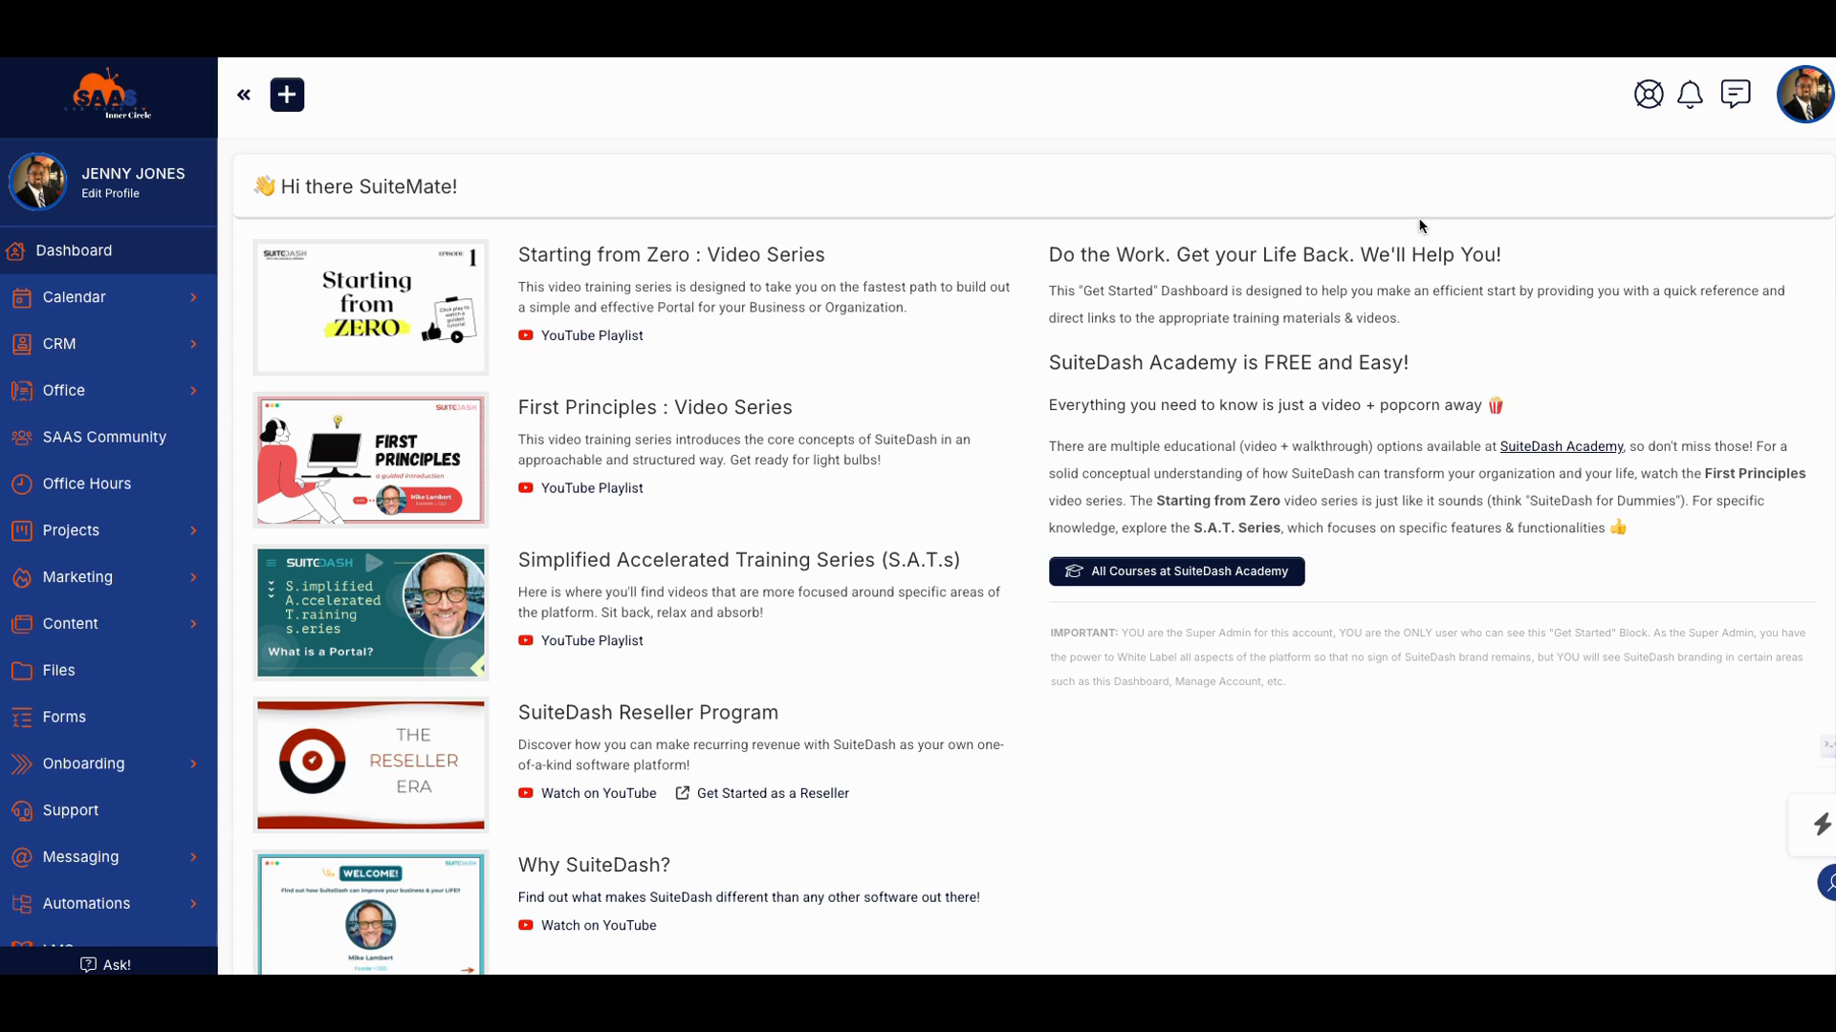
click(1793, 113)
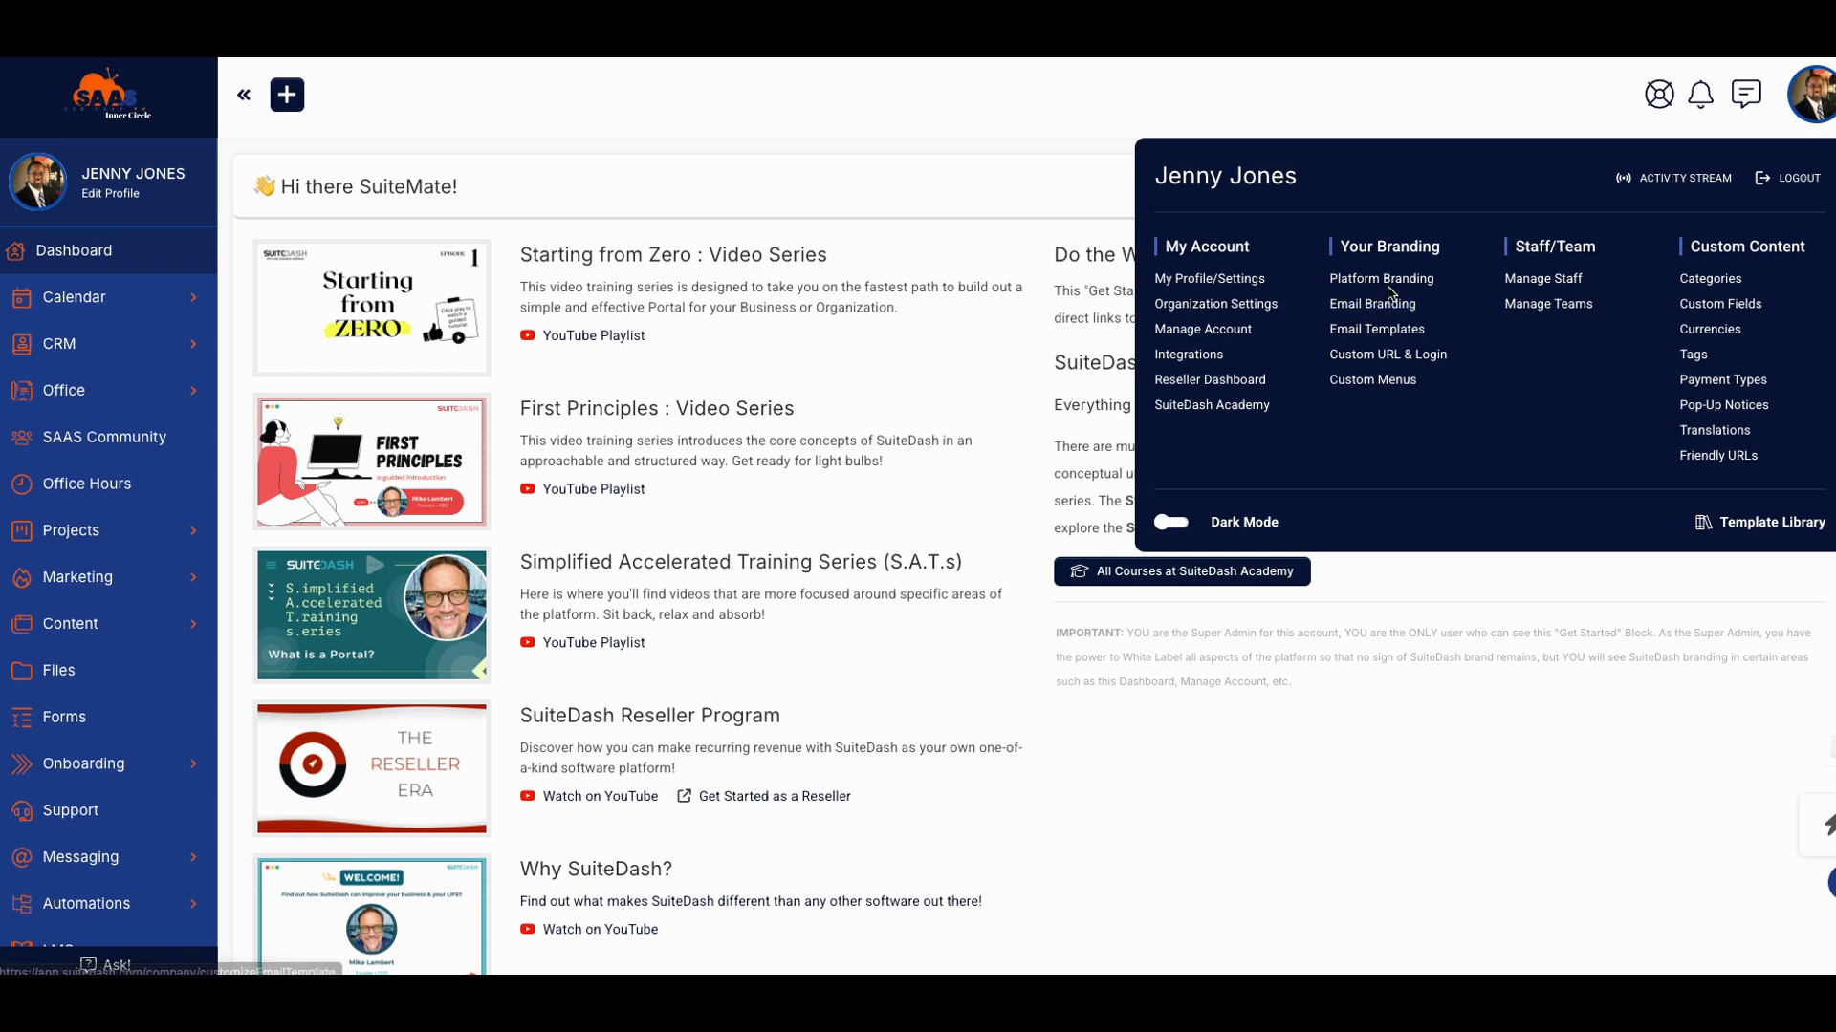
click(1810, 108)
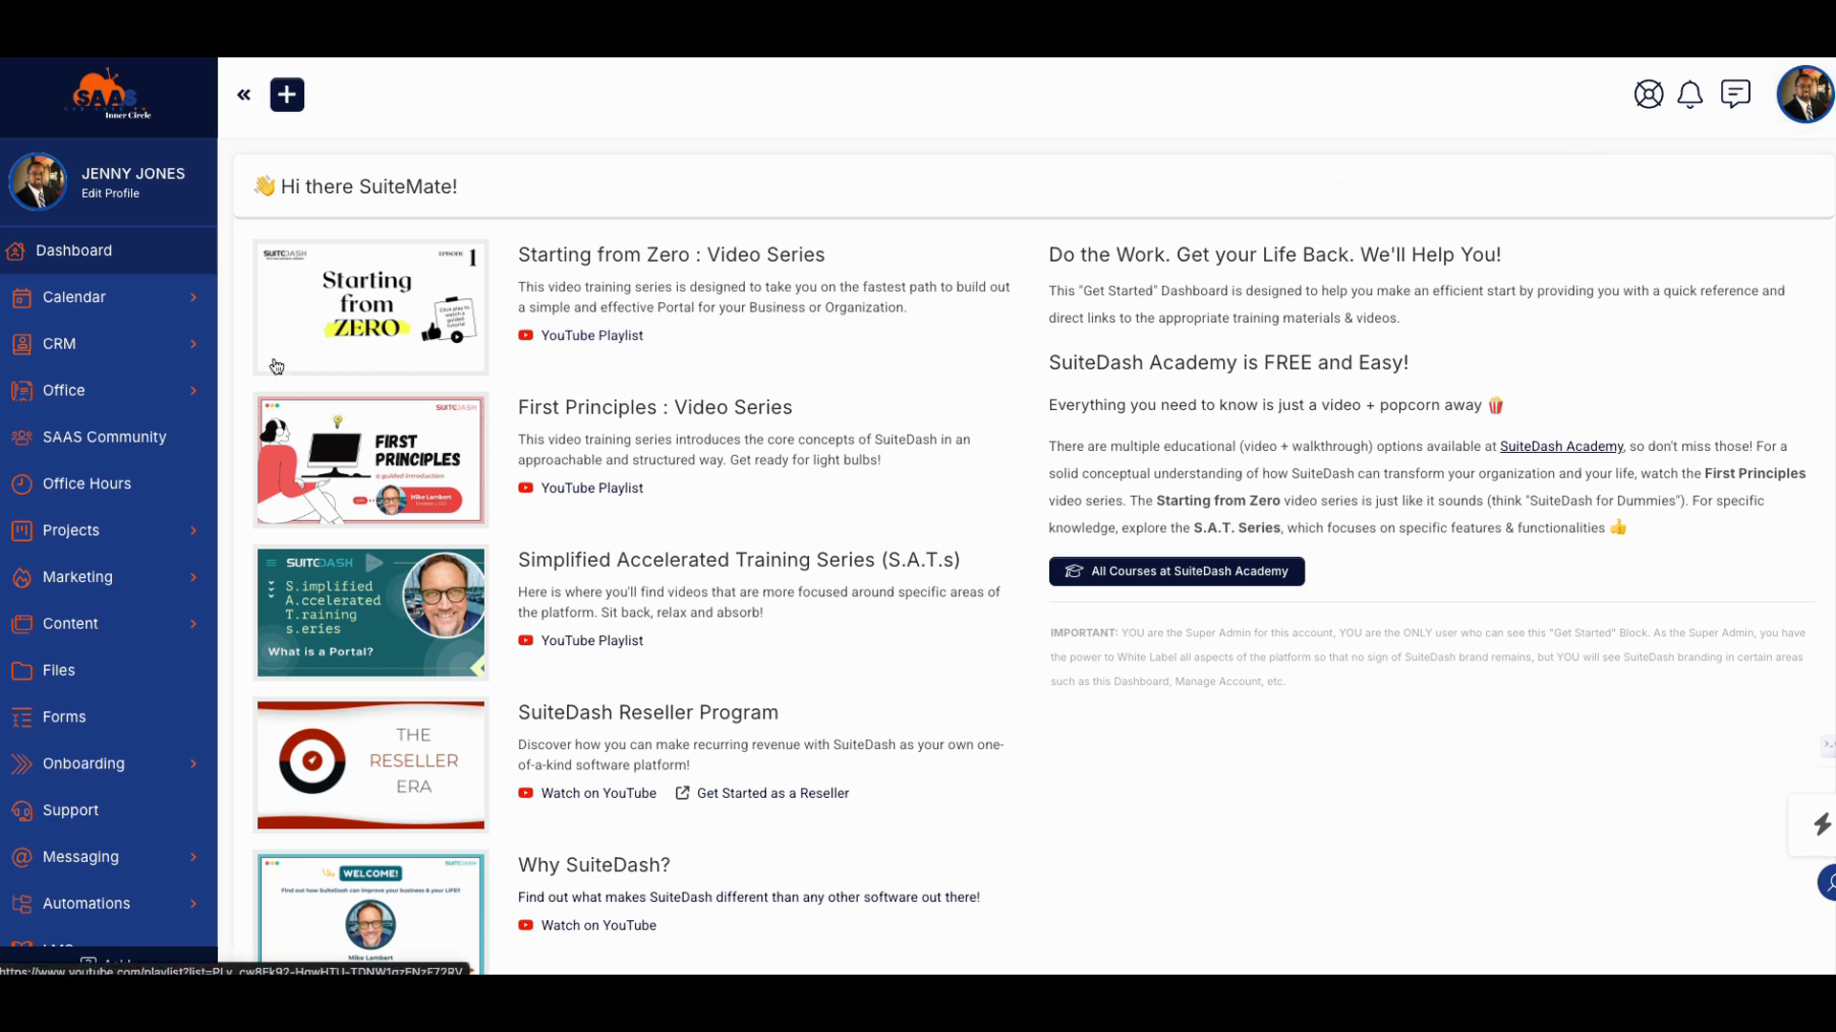
Expand the CRM section in the left sidebar to reach Circles
click(79, 349)
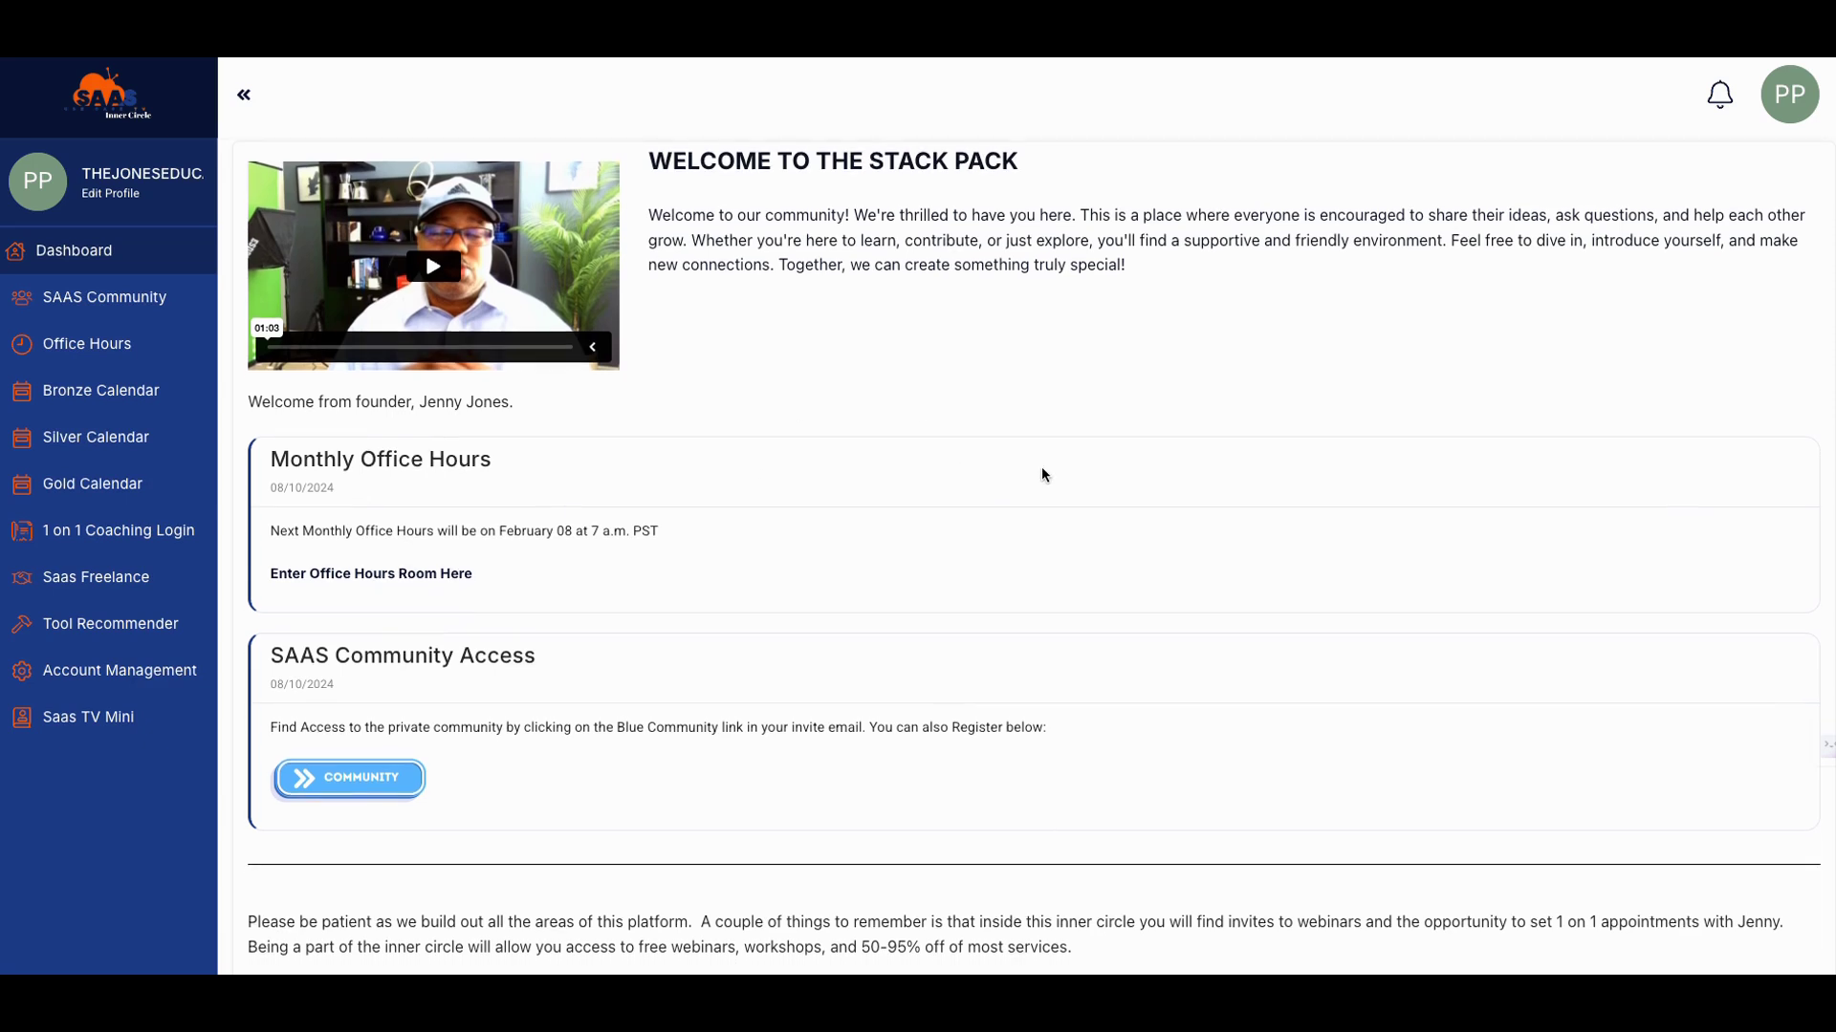
Scroll down through the Stack Pack page's Bronze, Silver and Gold tiers and featured videos, then back up
scroll(1042, 475, down, 2)
scroll(1042, 467, down, 4)
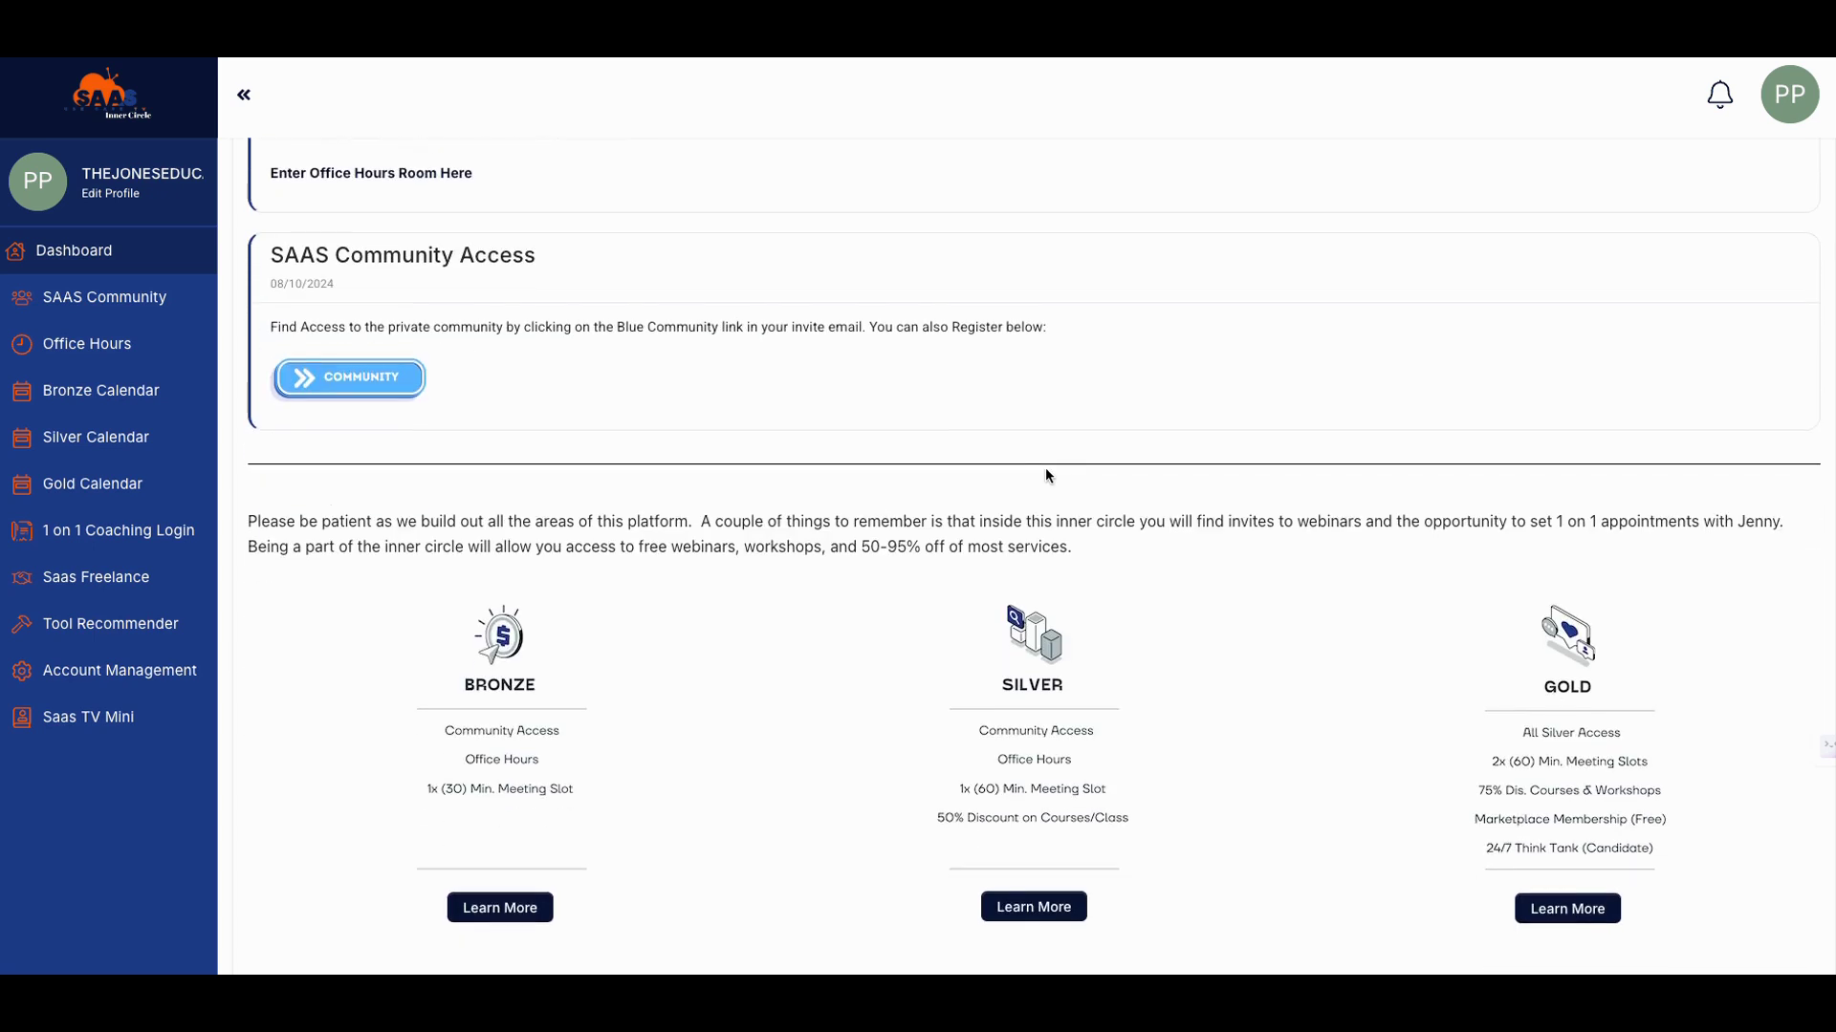
scroll(1017, 521, down, 2)
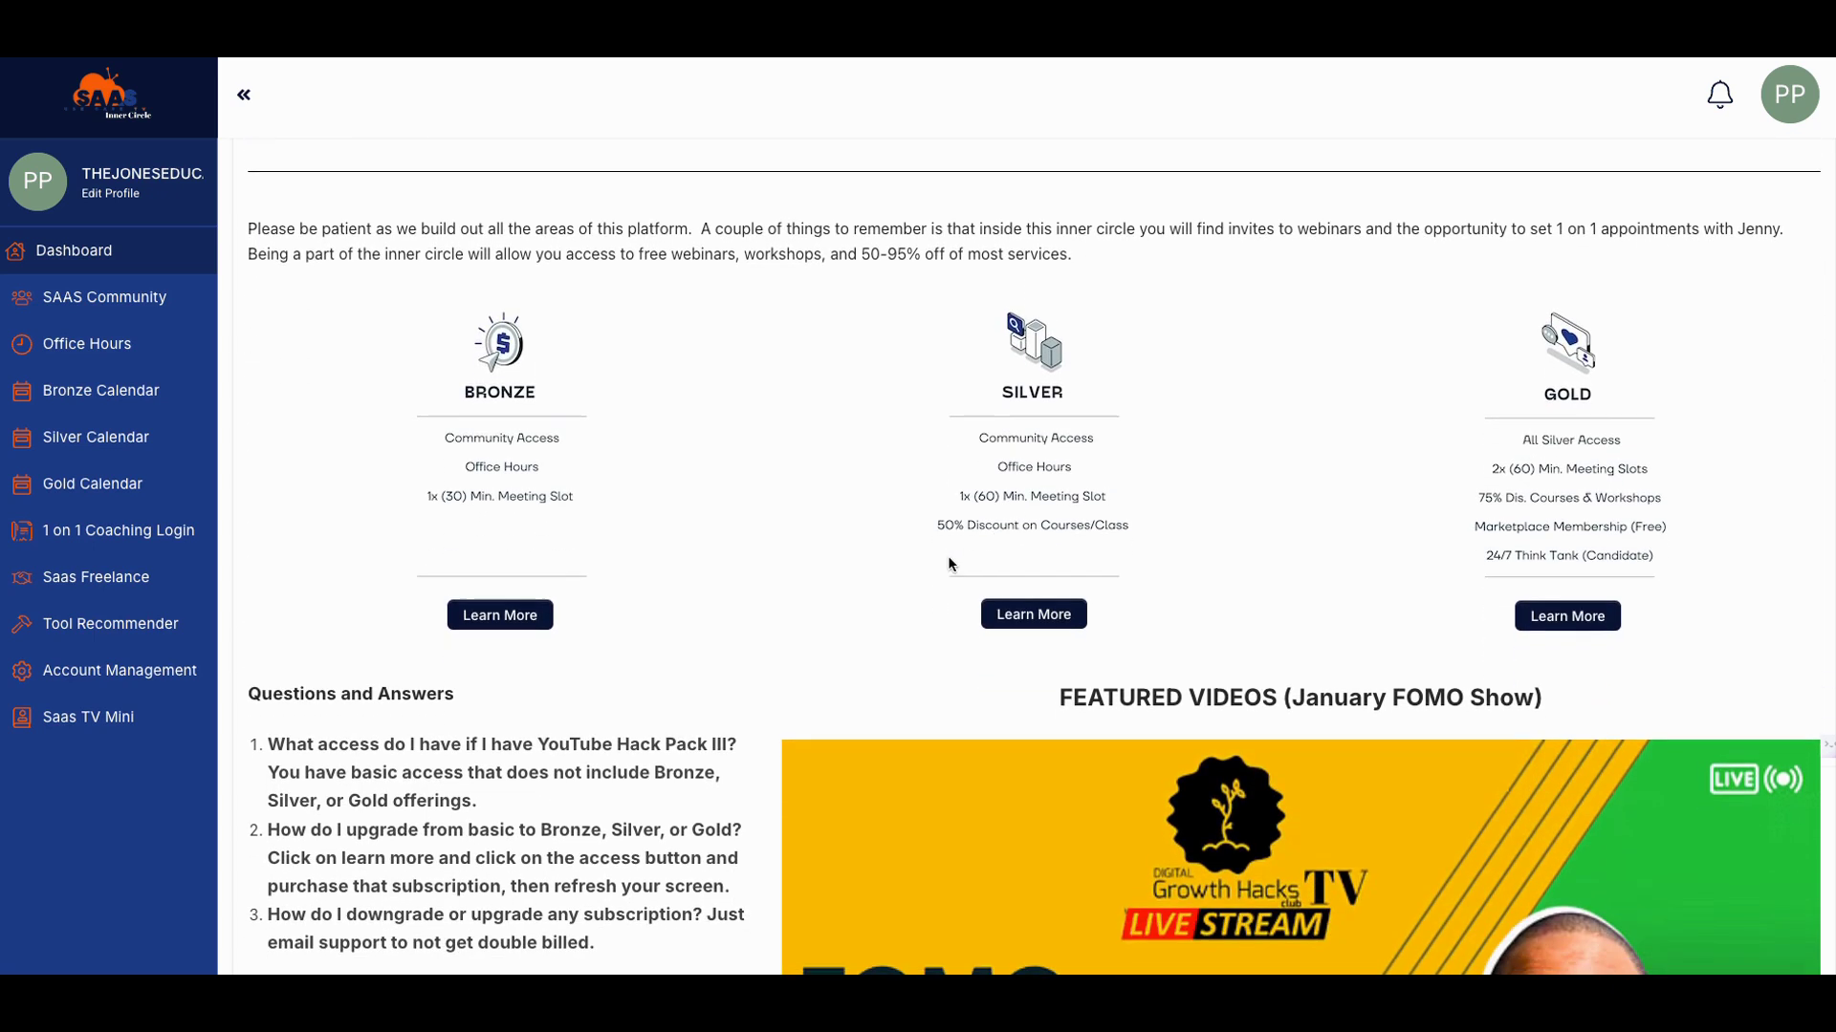
scroll(654, 743, down, 2)
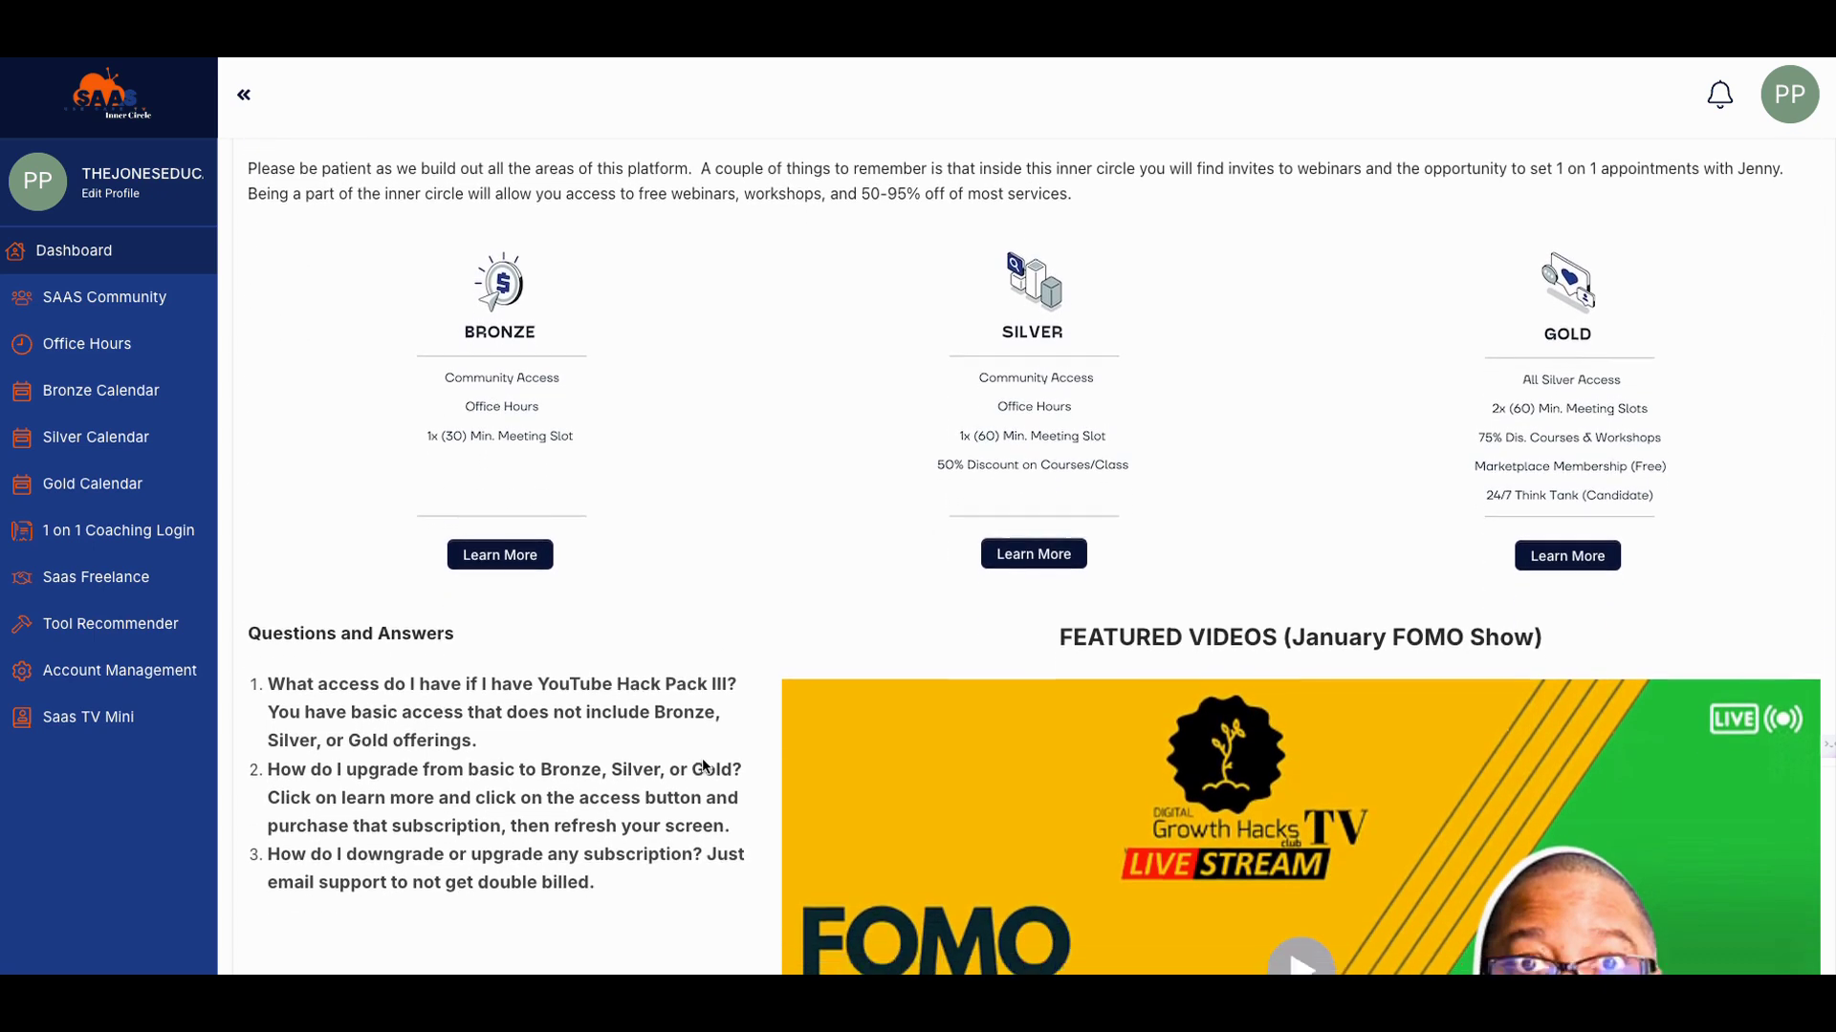
scroll(935, 757, down, 3)
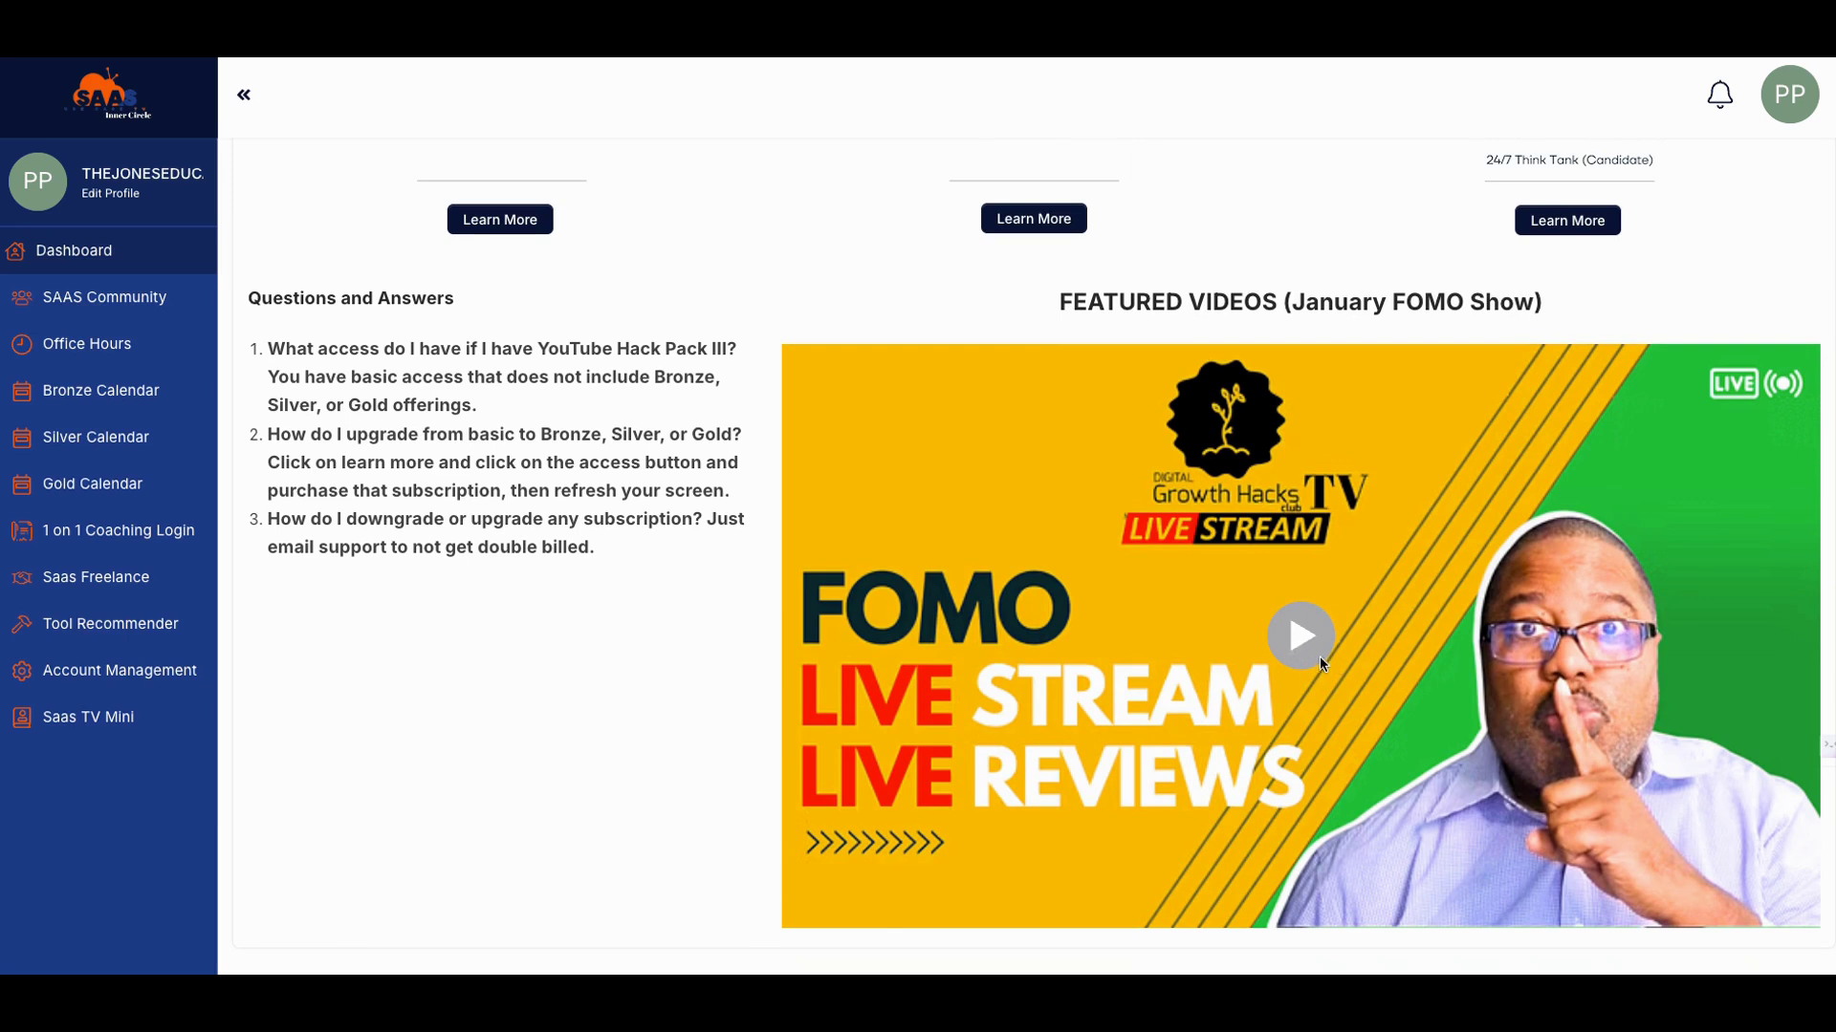
scroll(1274, 660, up, 3)
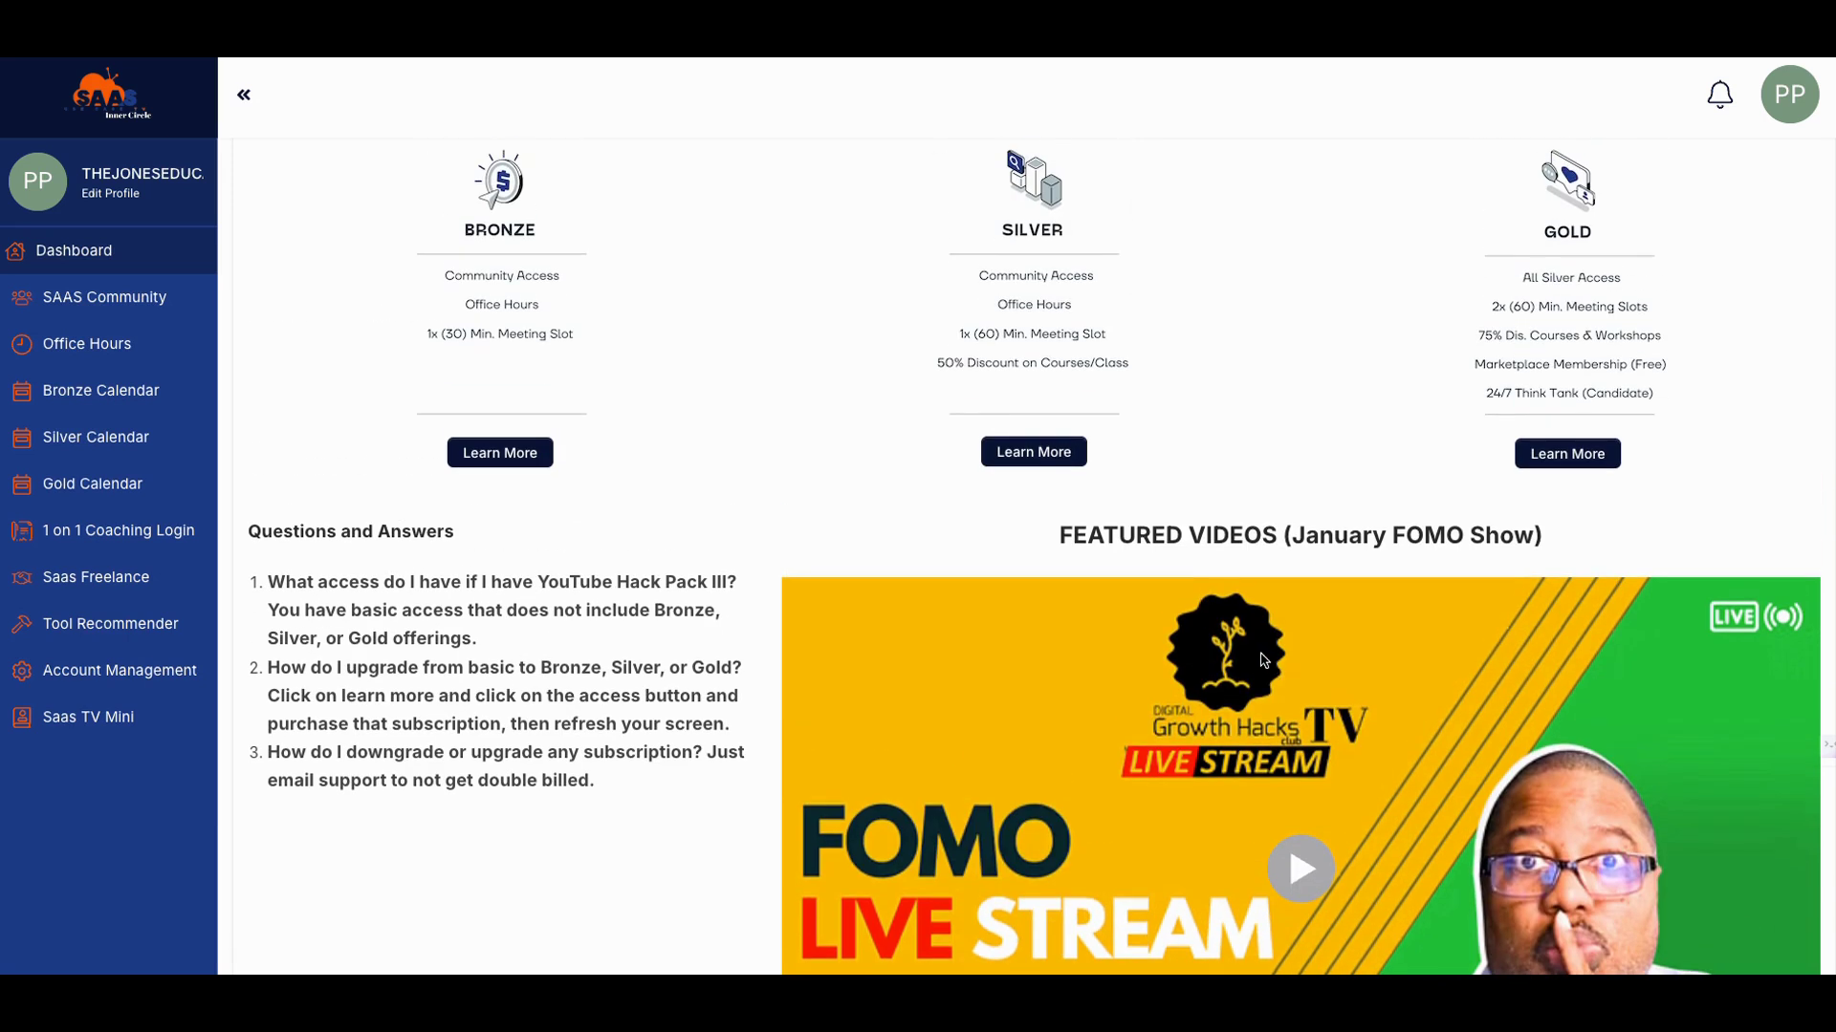
scroll(1259, 659, up, 3)
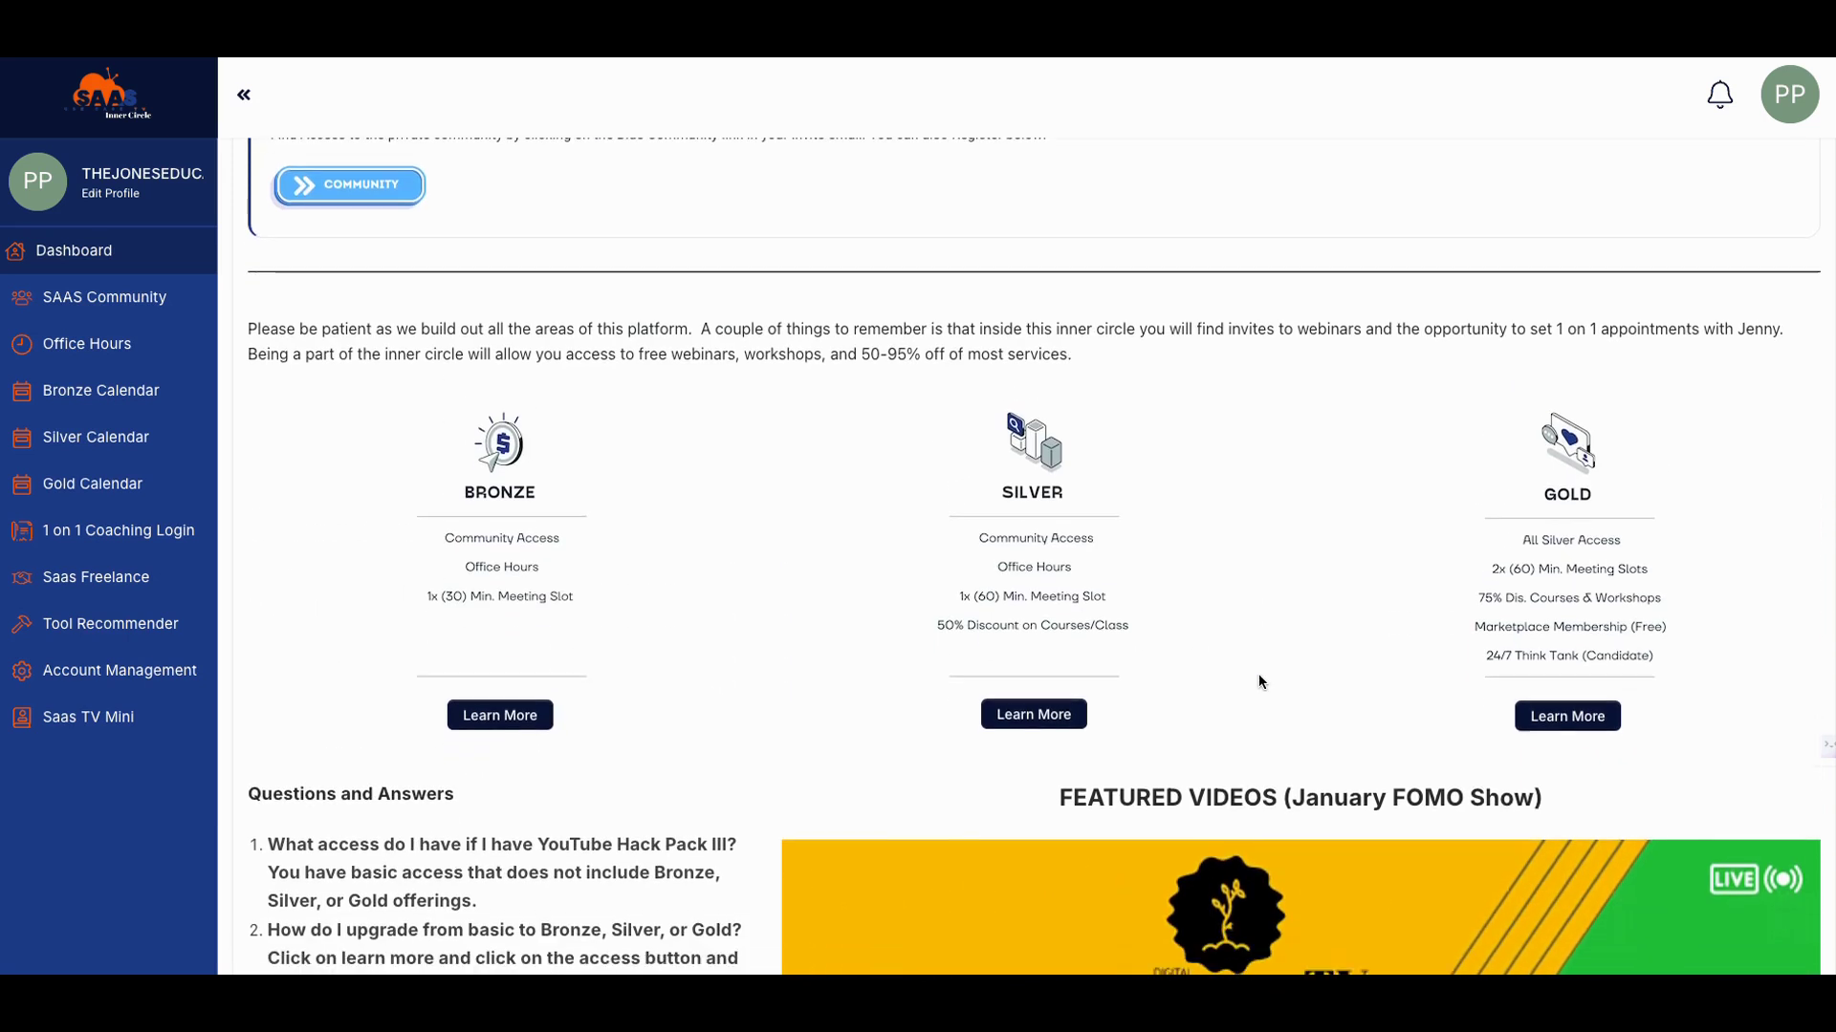
scroll(1258, 681, up, 7)
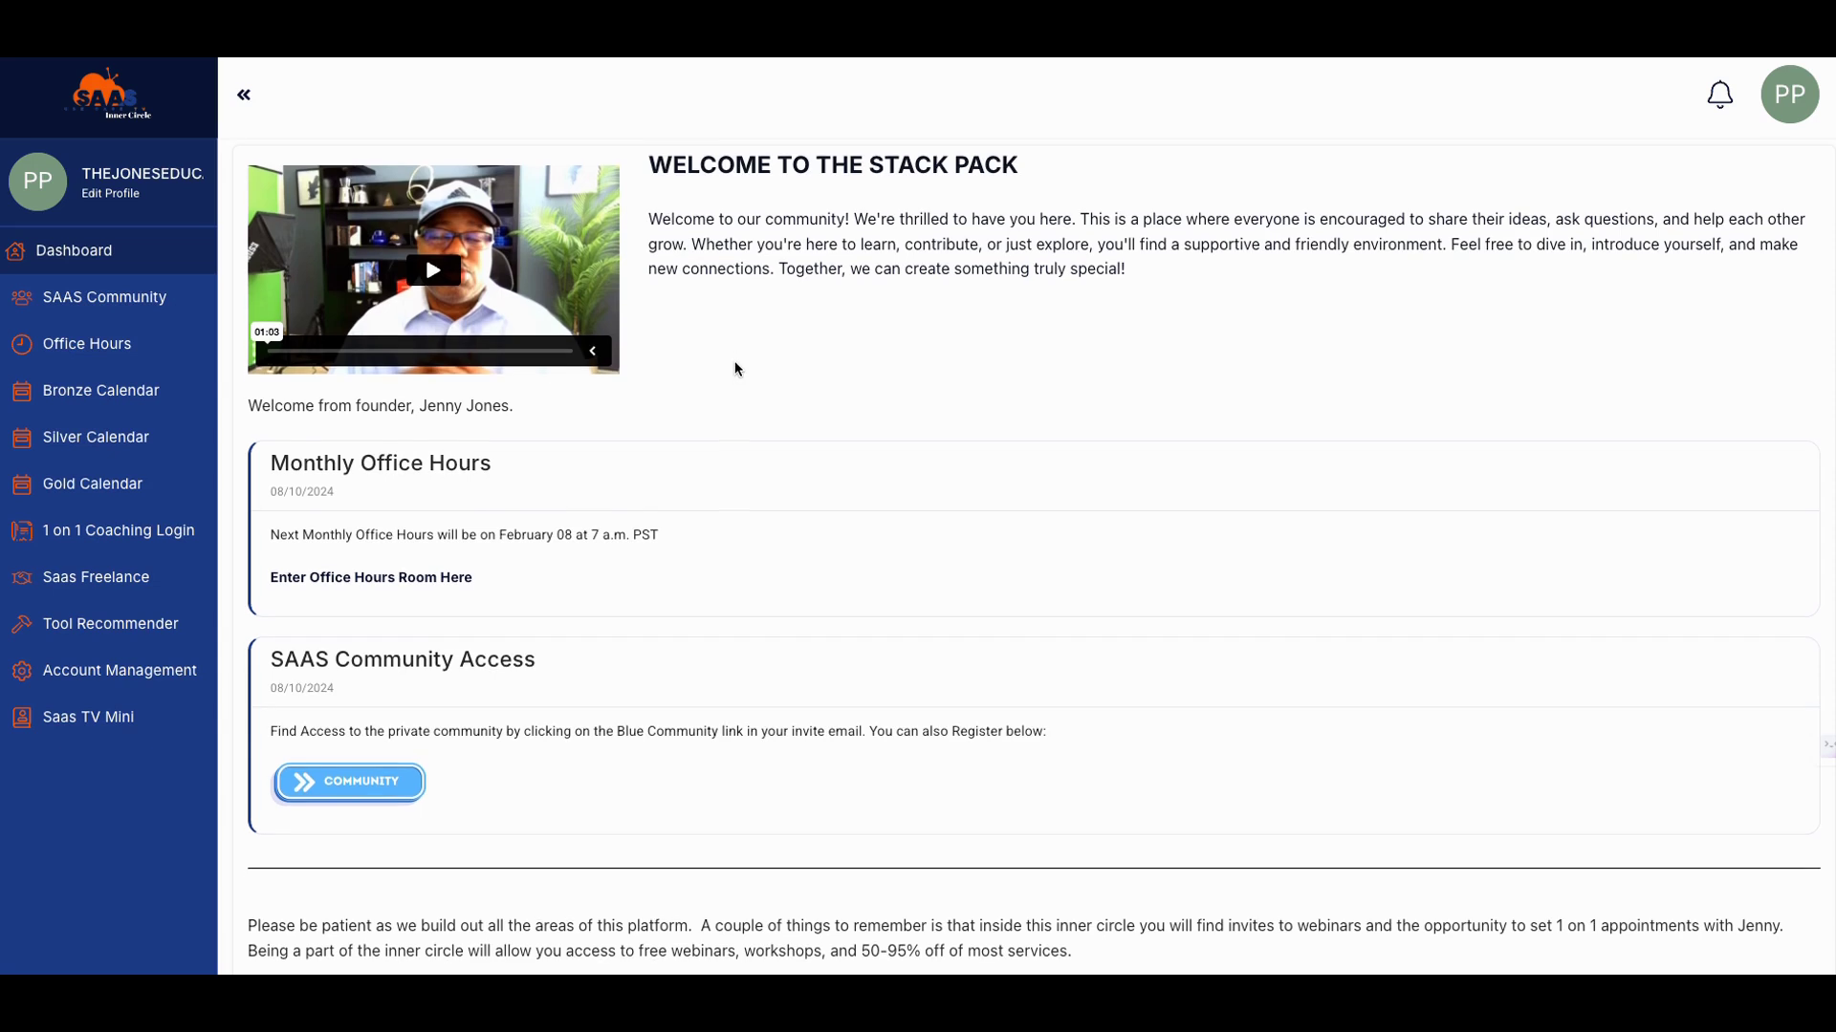
scroll(736, 366, up, 1)
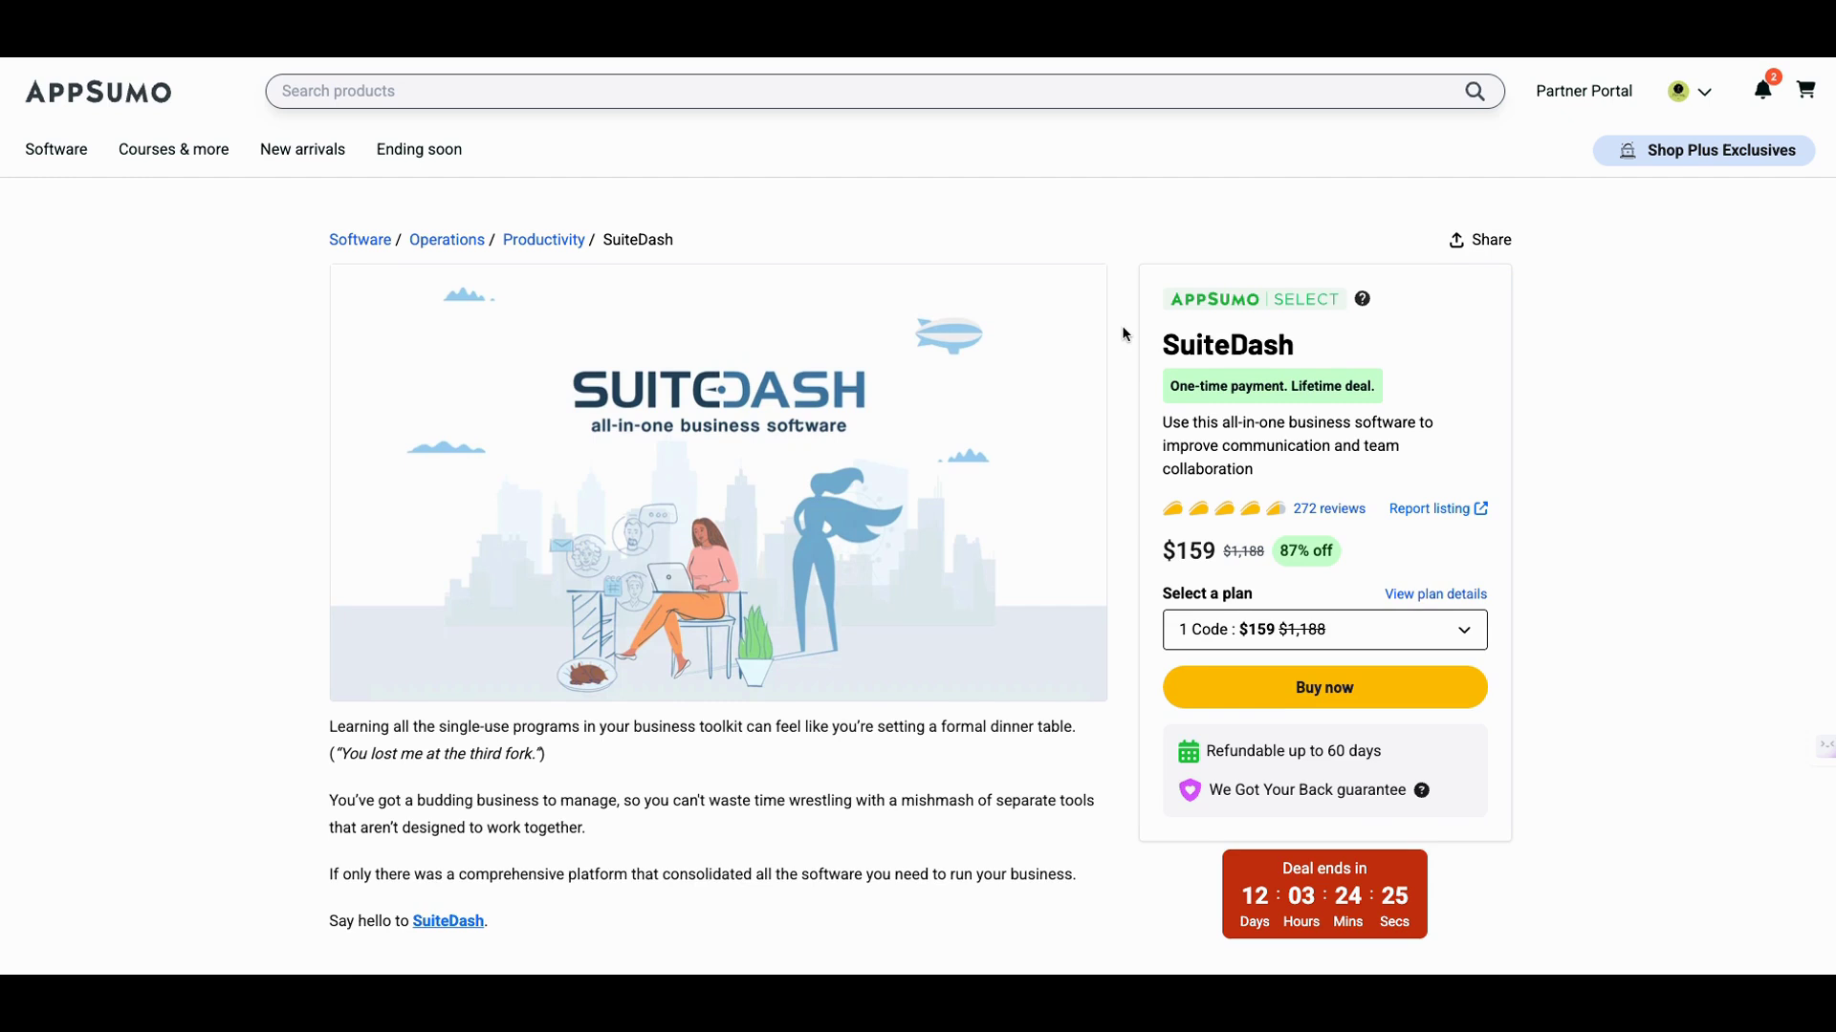
scroll(1122, 335, down, 1)
scroll(1123, 350, down, 3)
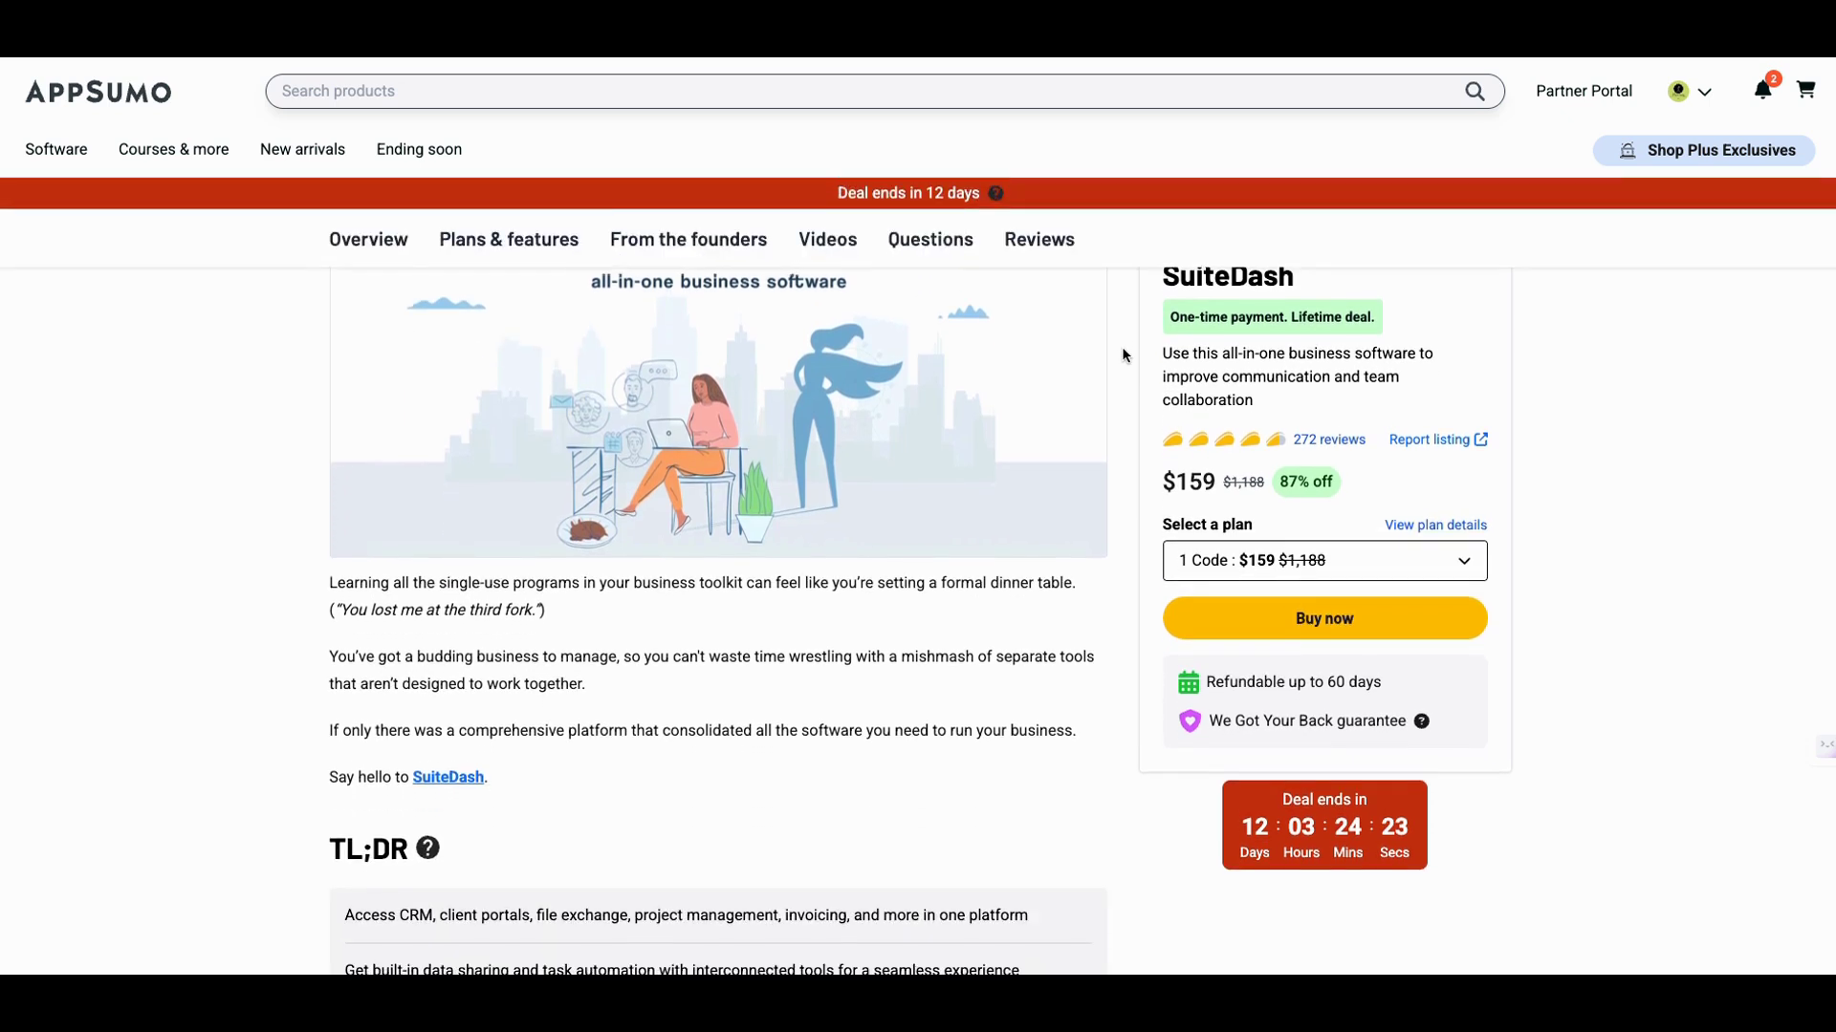
scroll(1123, 371, up, 1)
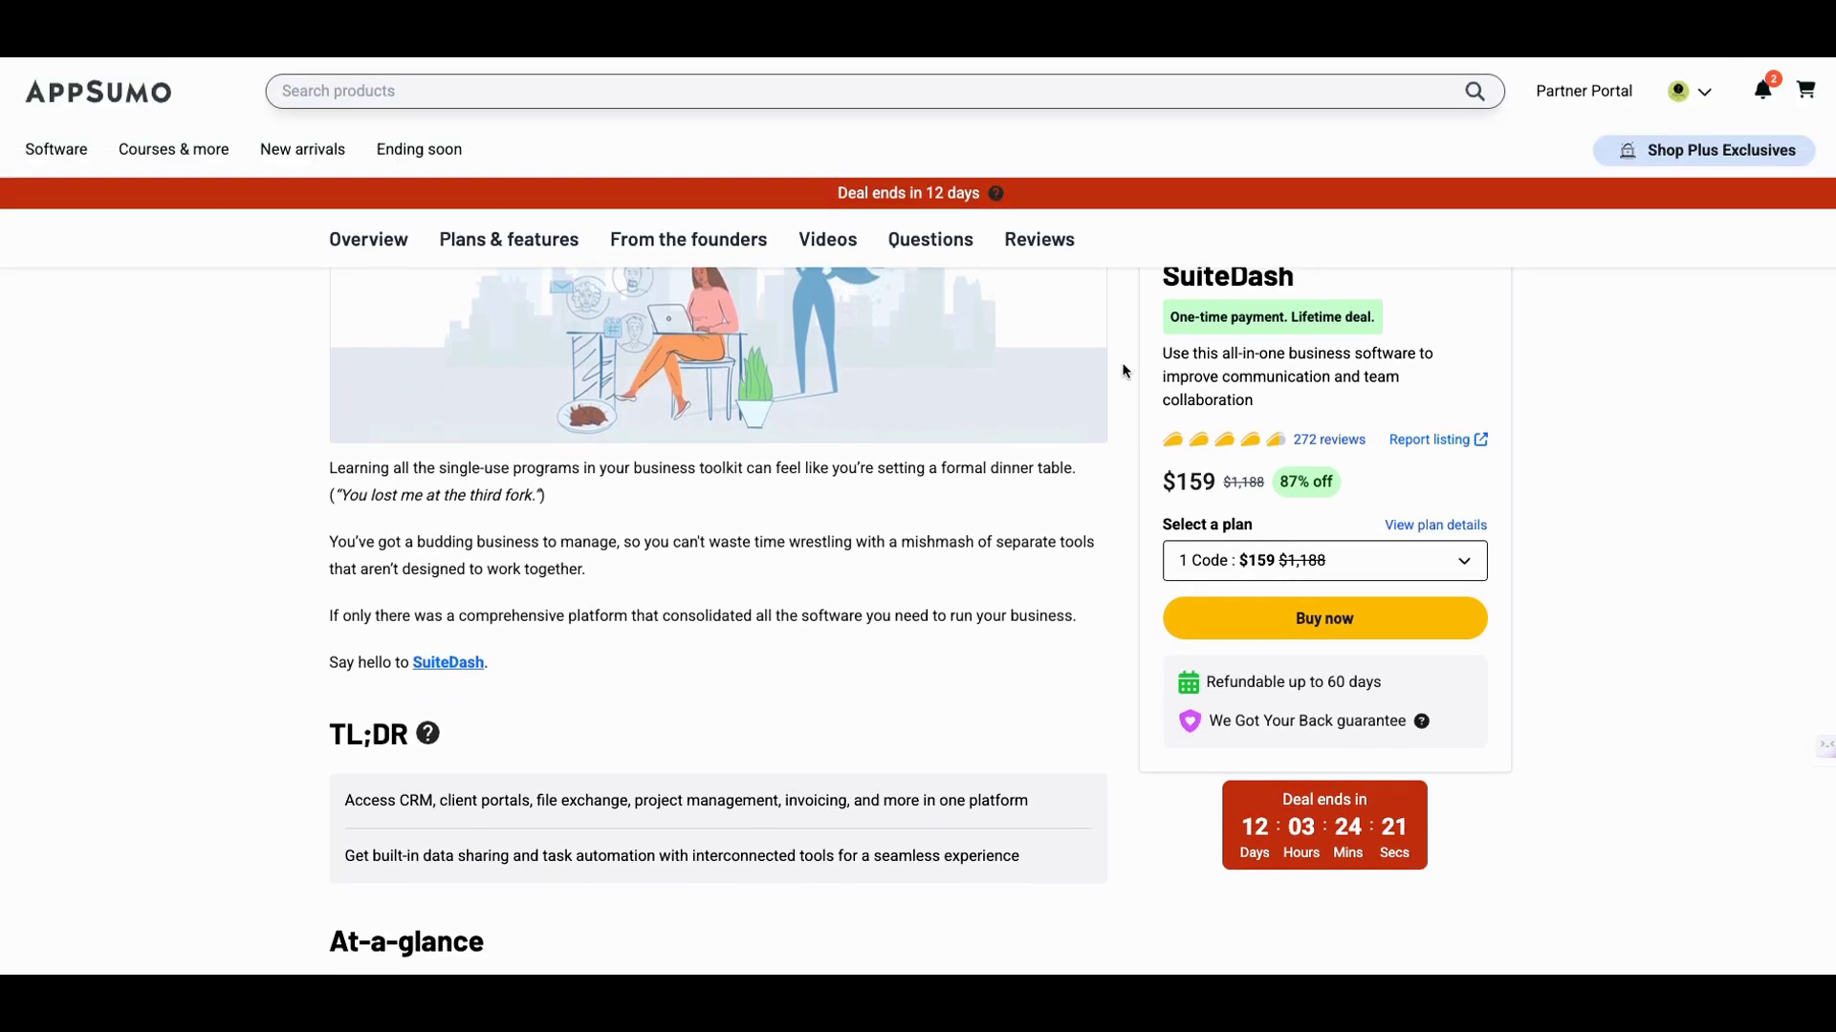
scroll(1115, 339, up, 3)
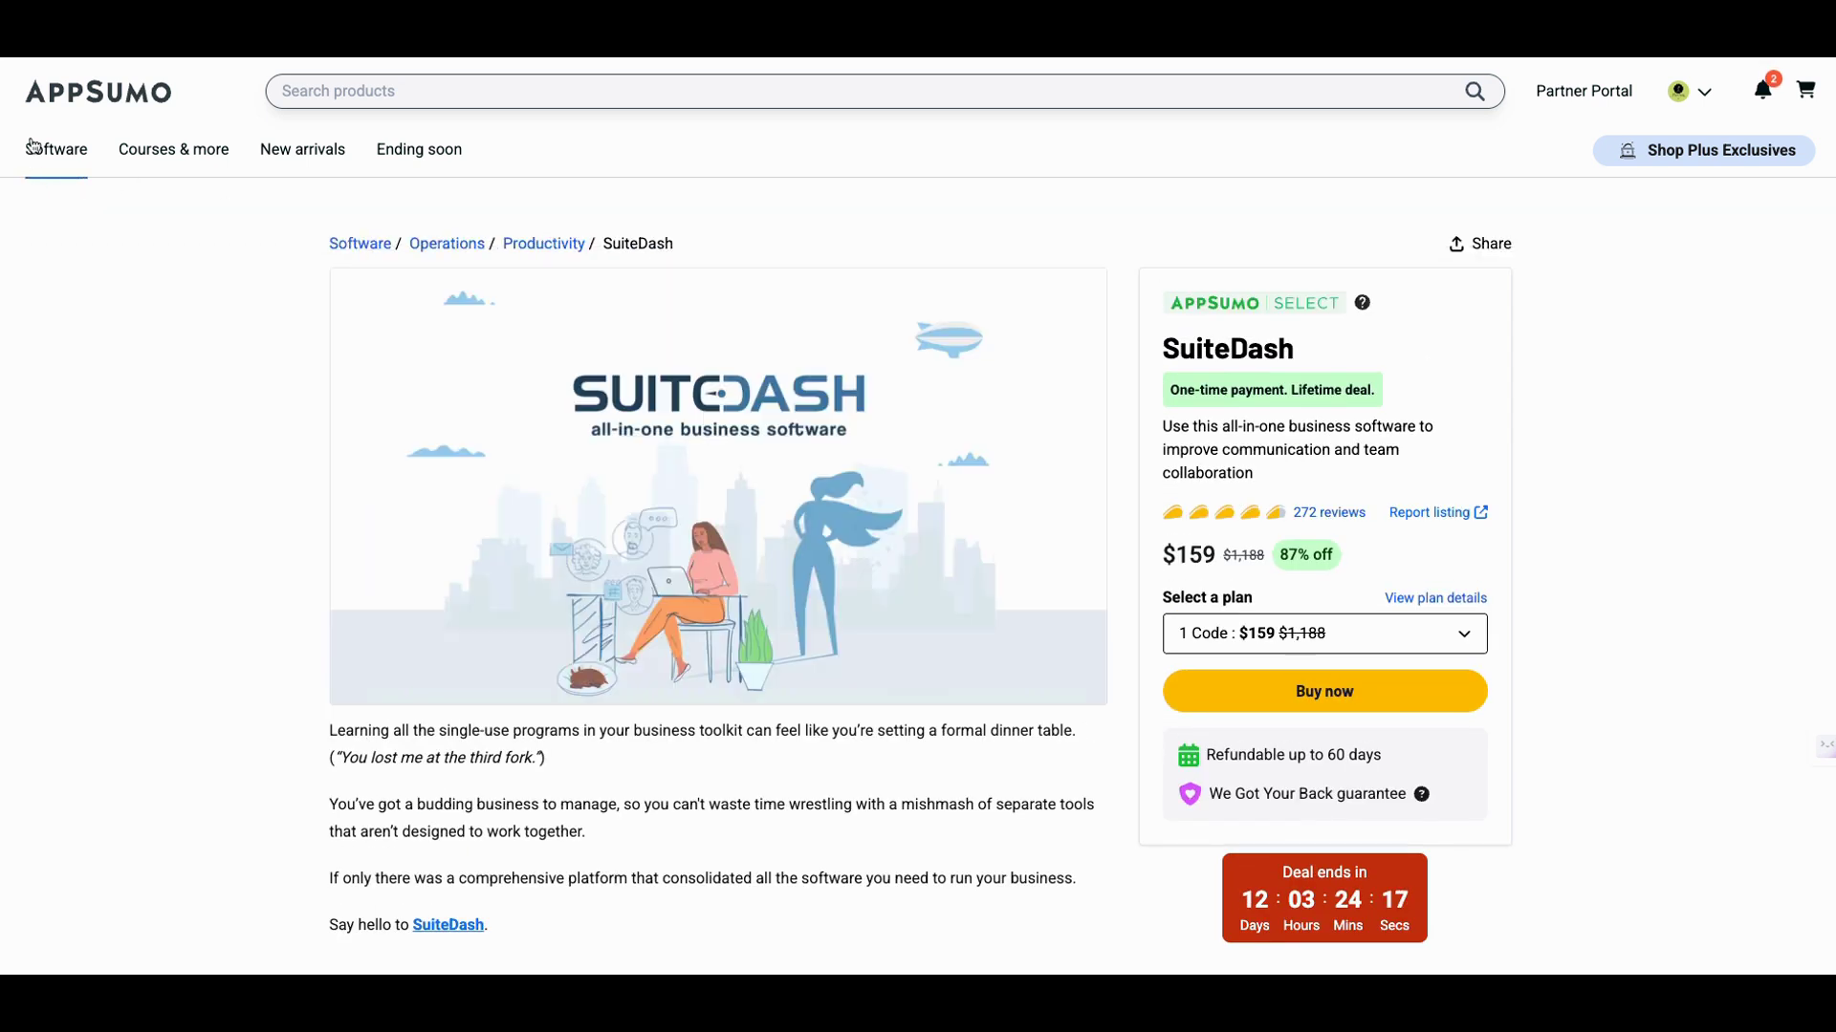
click(96, 101)
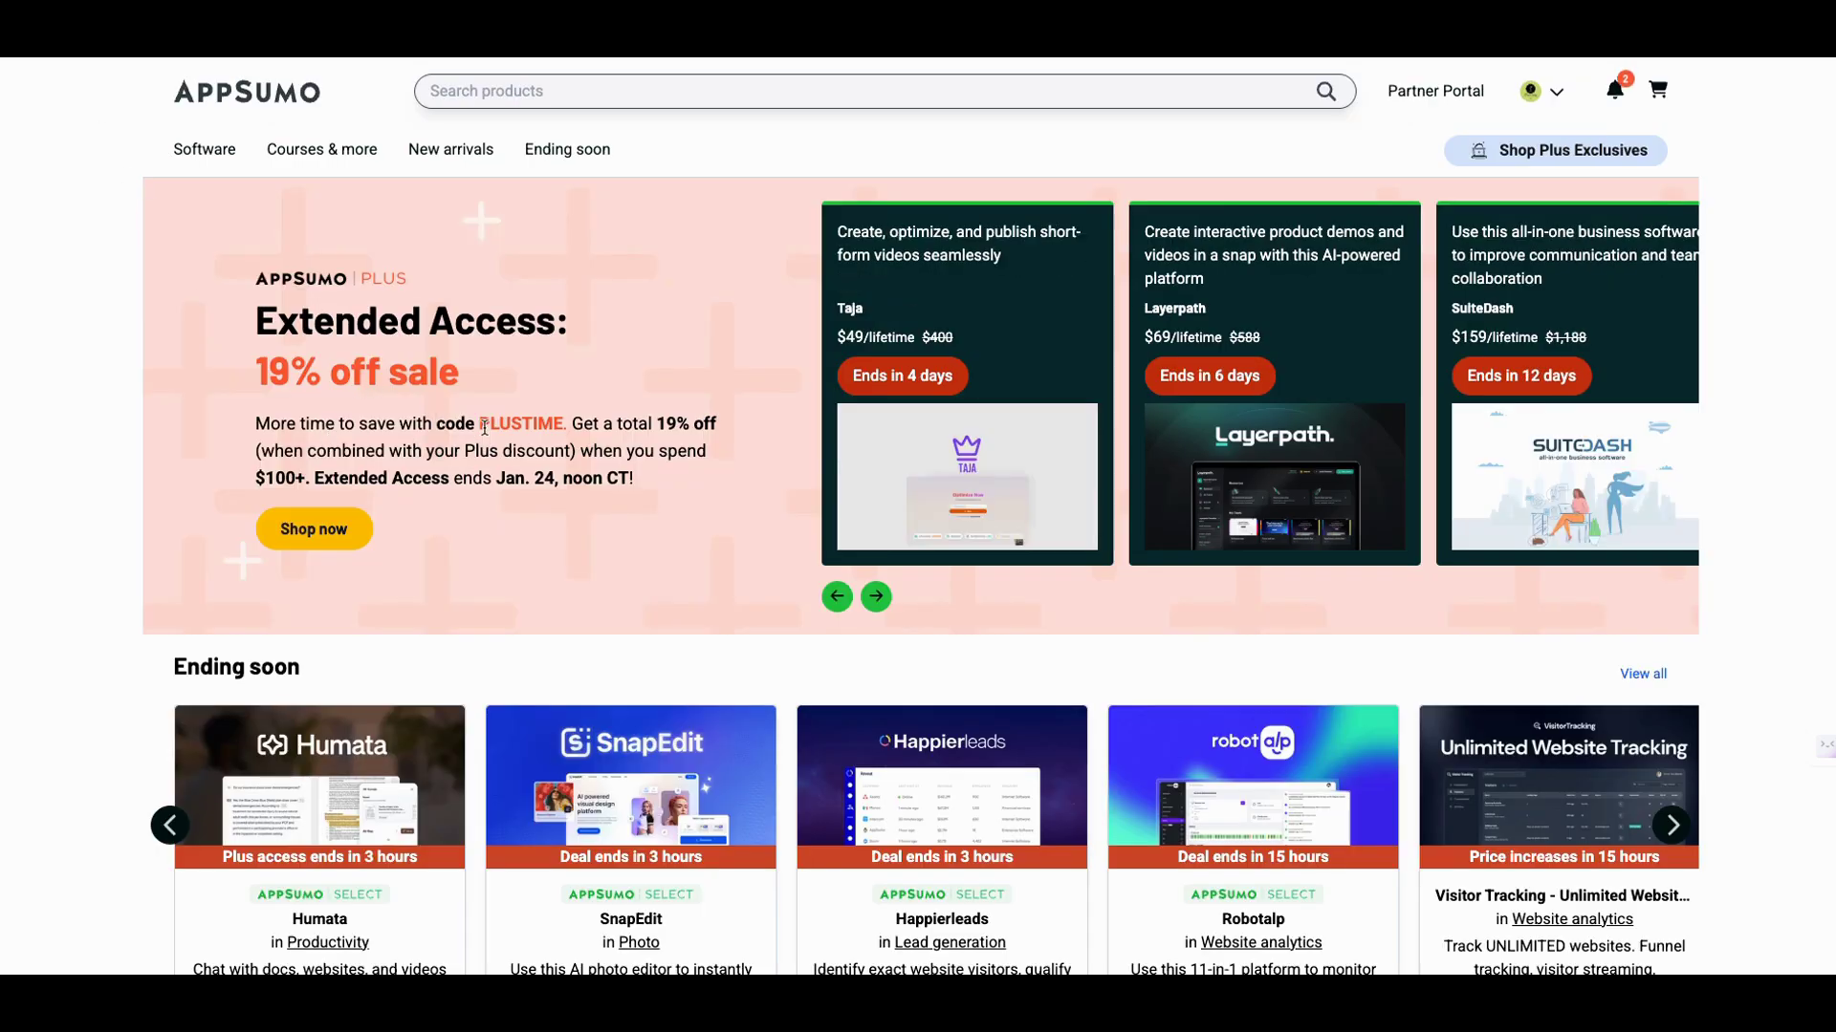
drag(481, 423, 550, 422)
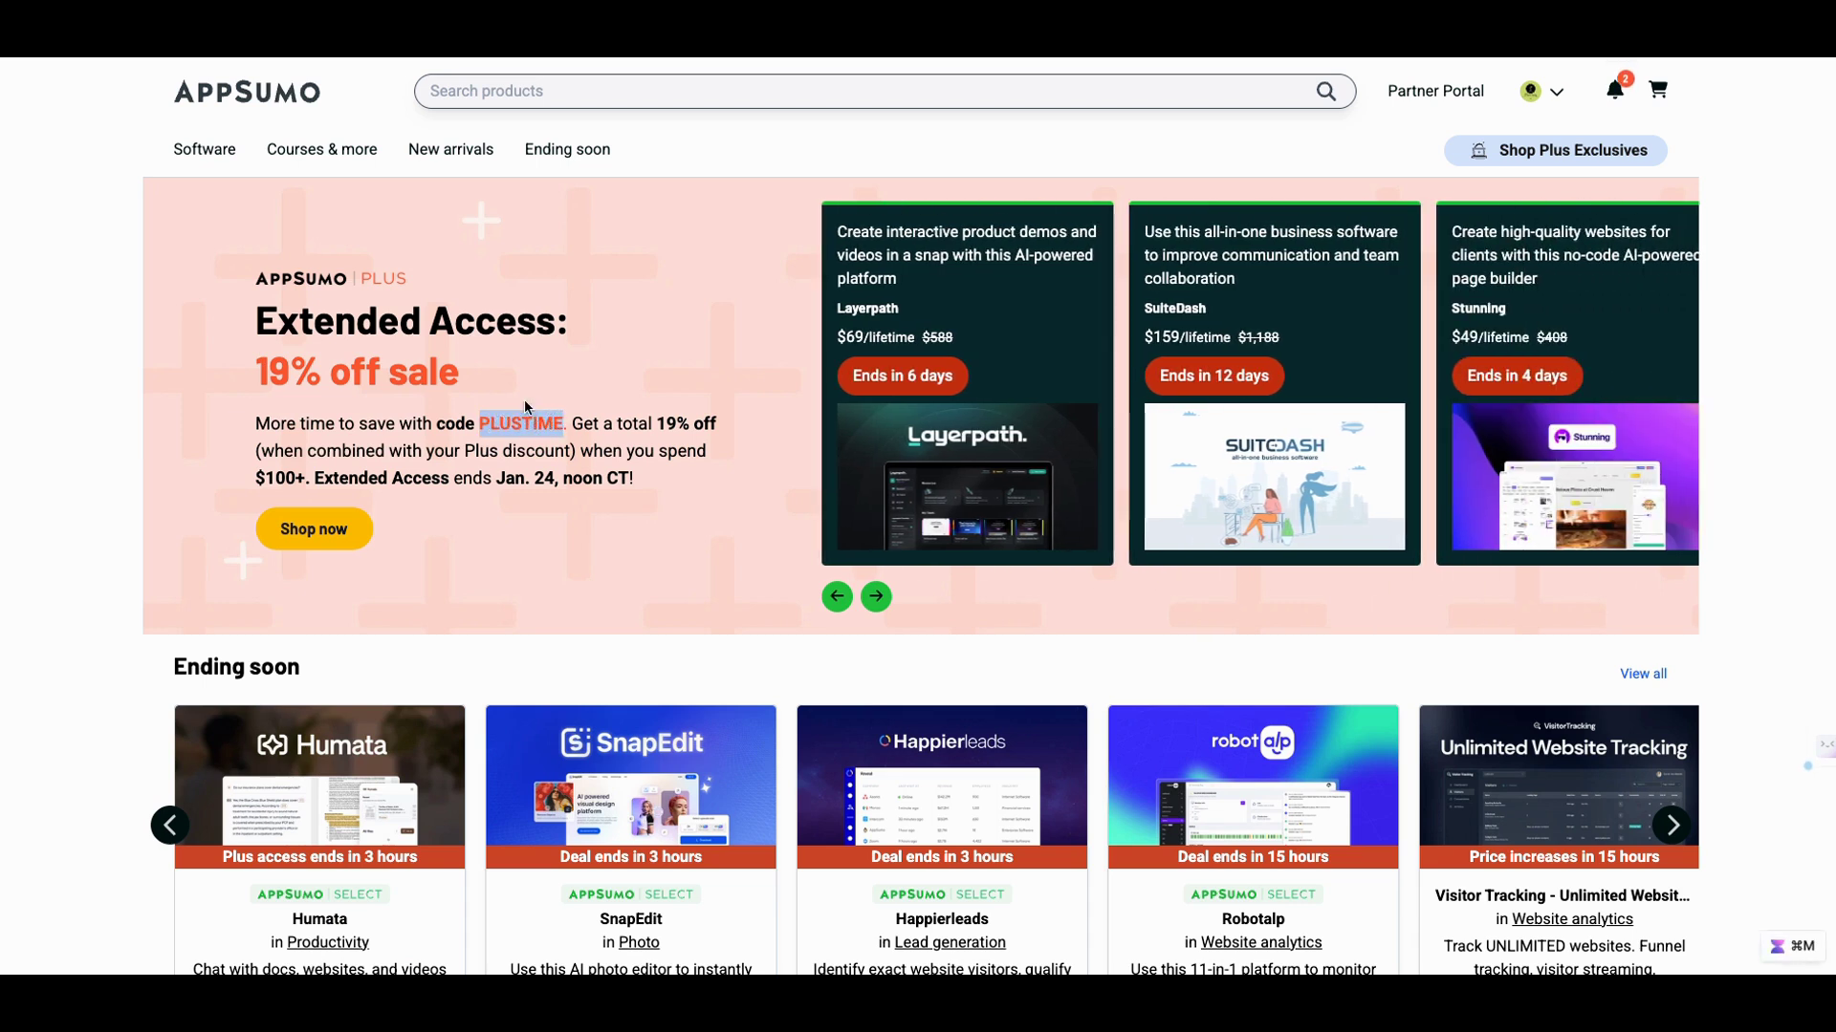
click(533, 437)
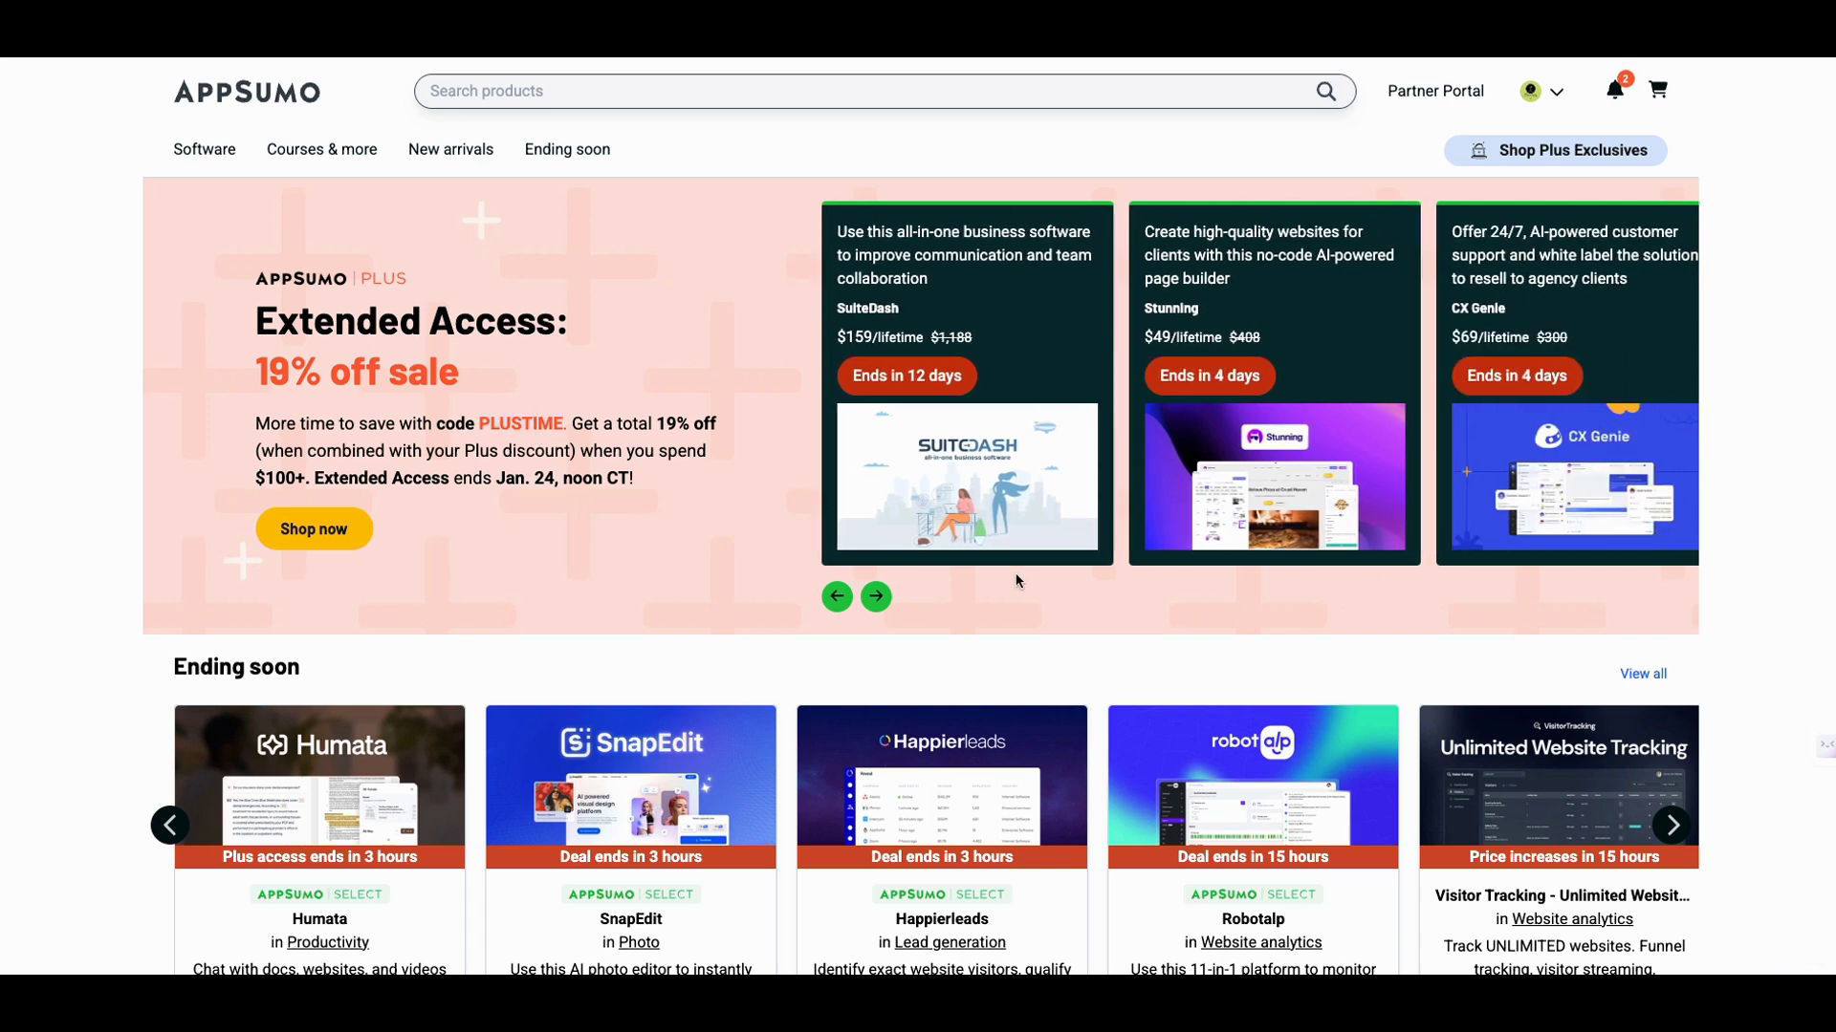
click(1011, 504)
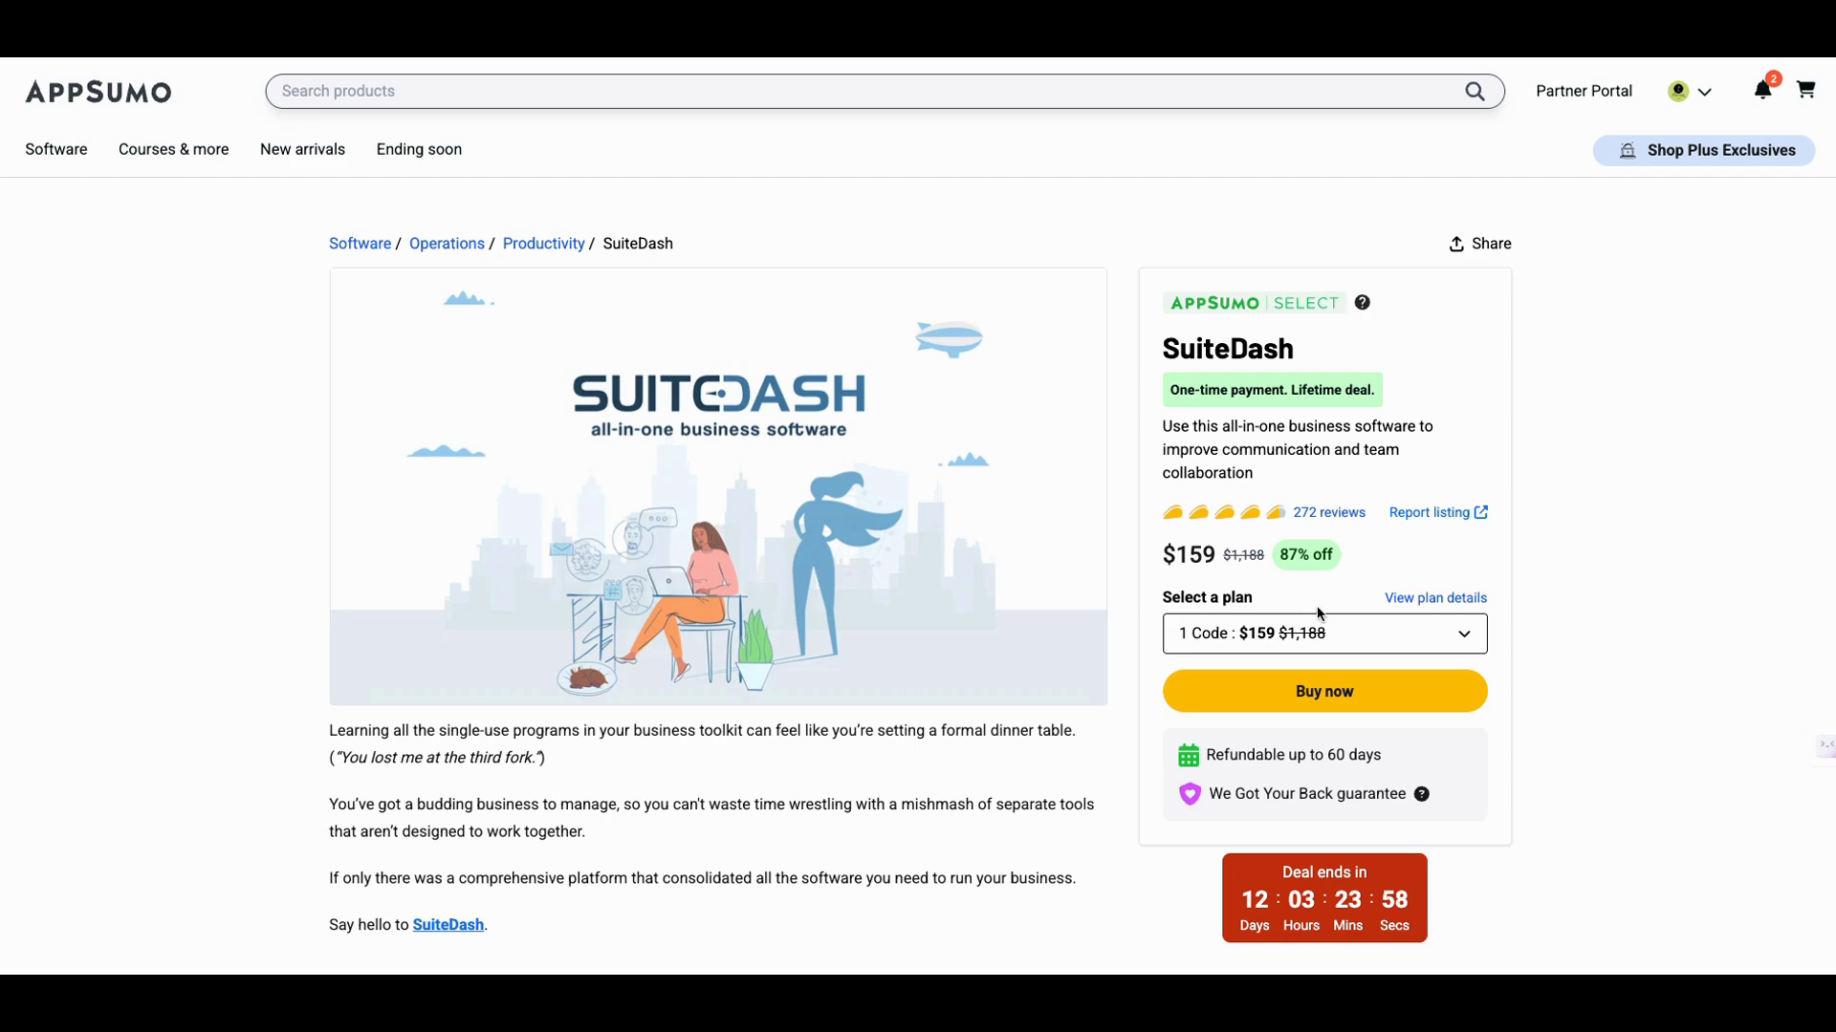
scroll(1328, 608, down, 2)
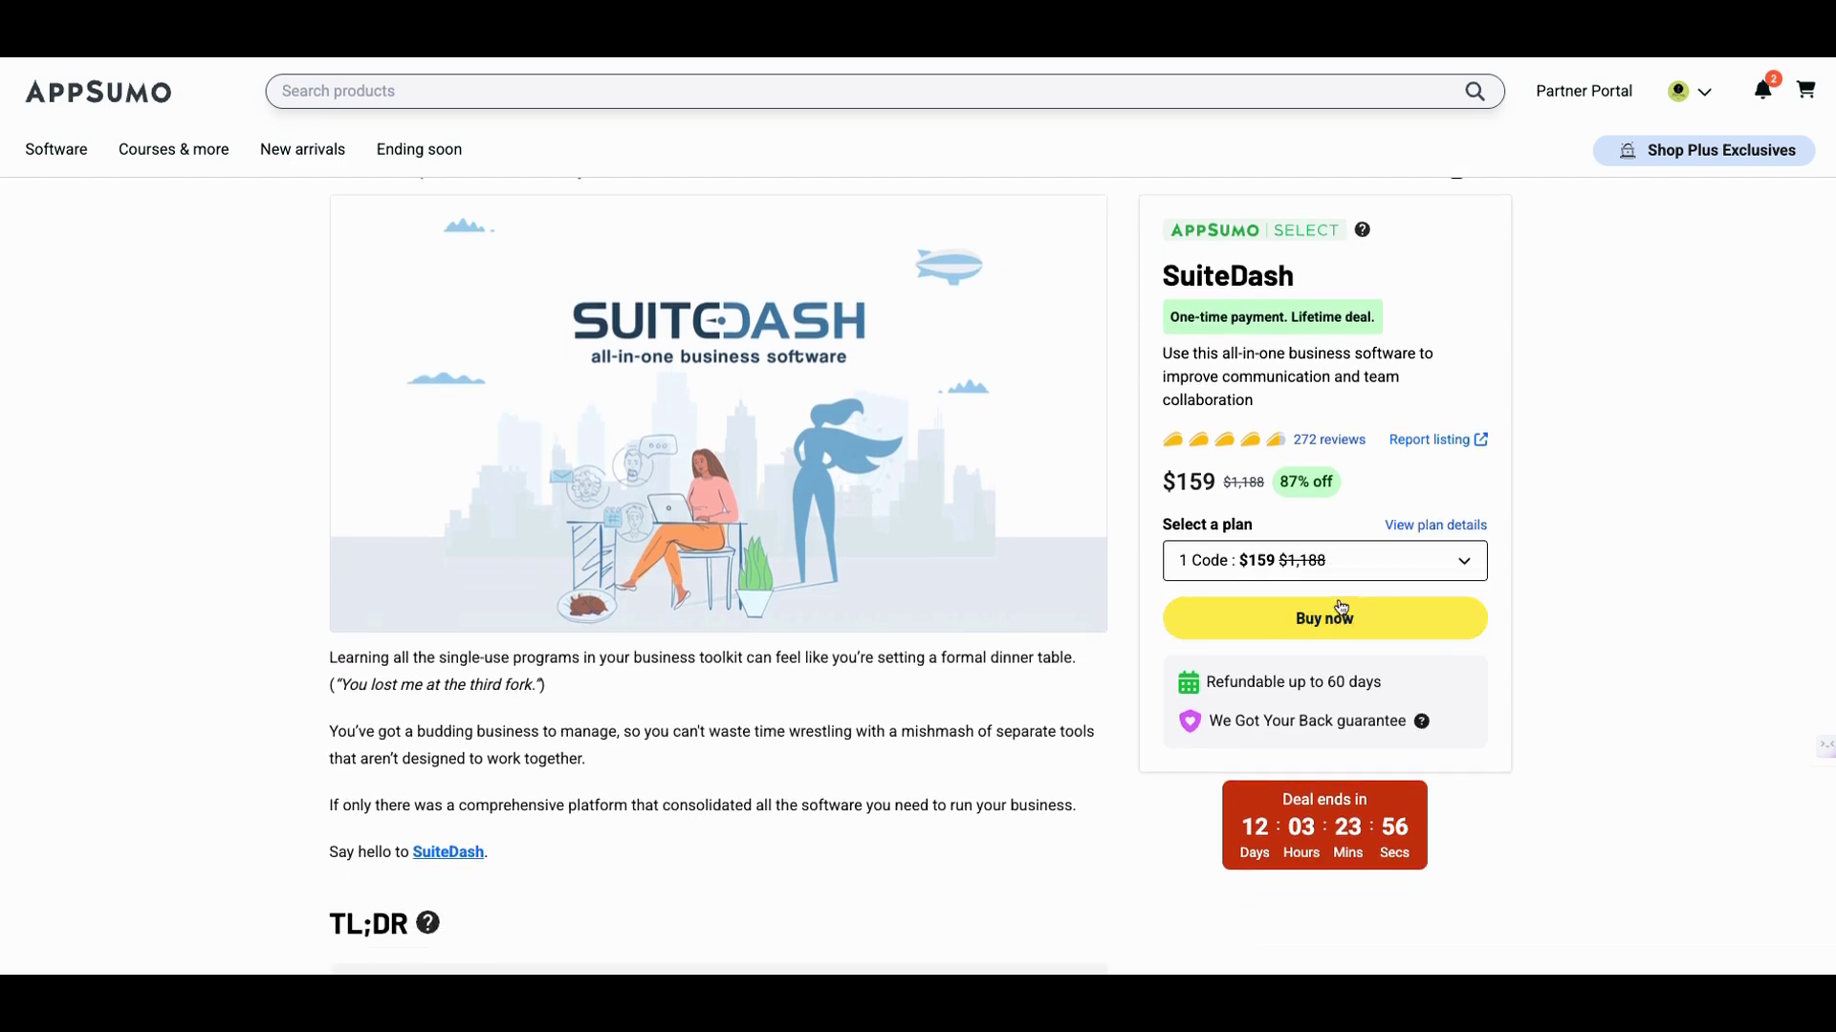
scroll(1339, 602, up, 1)
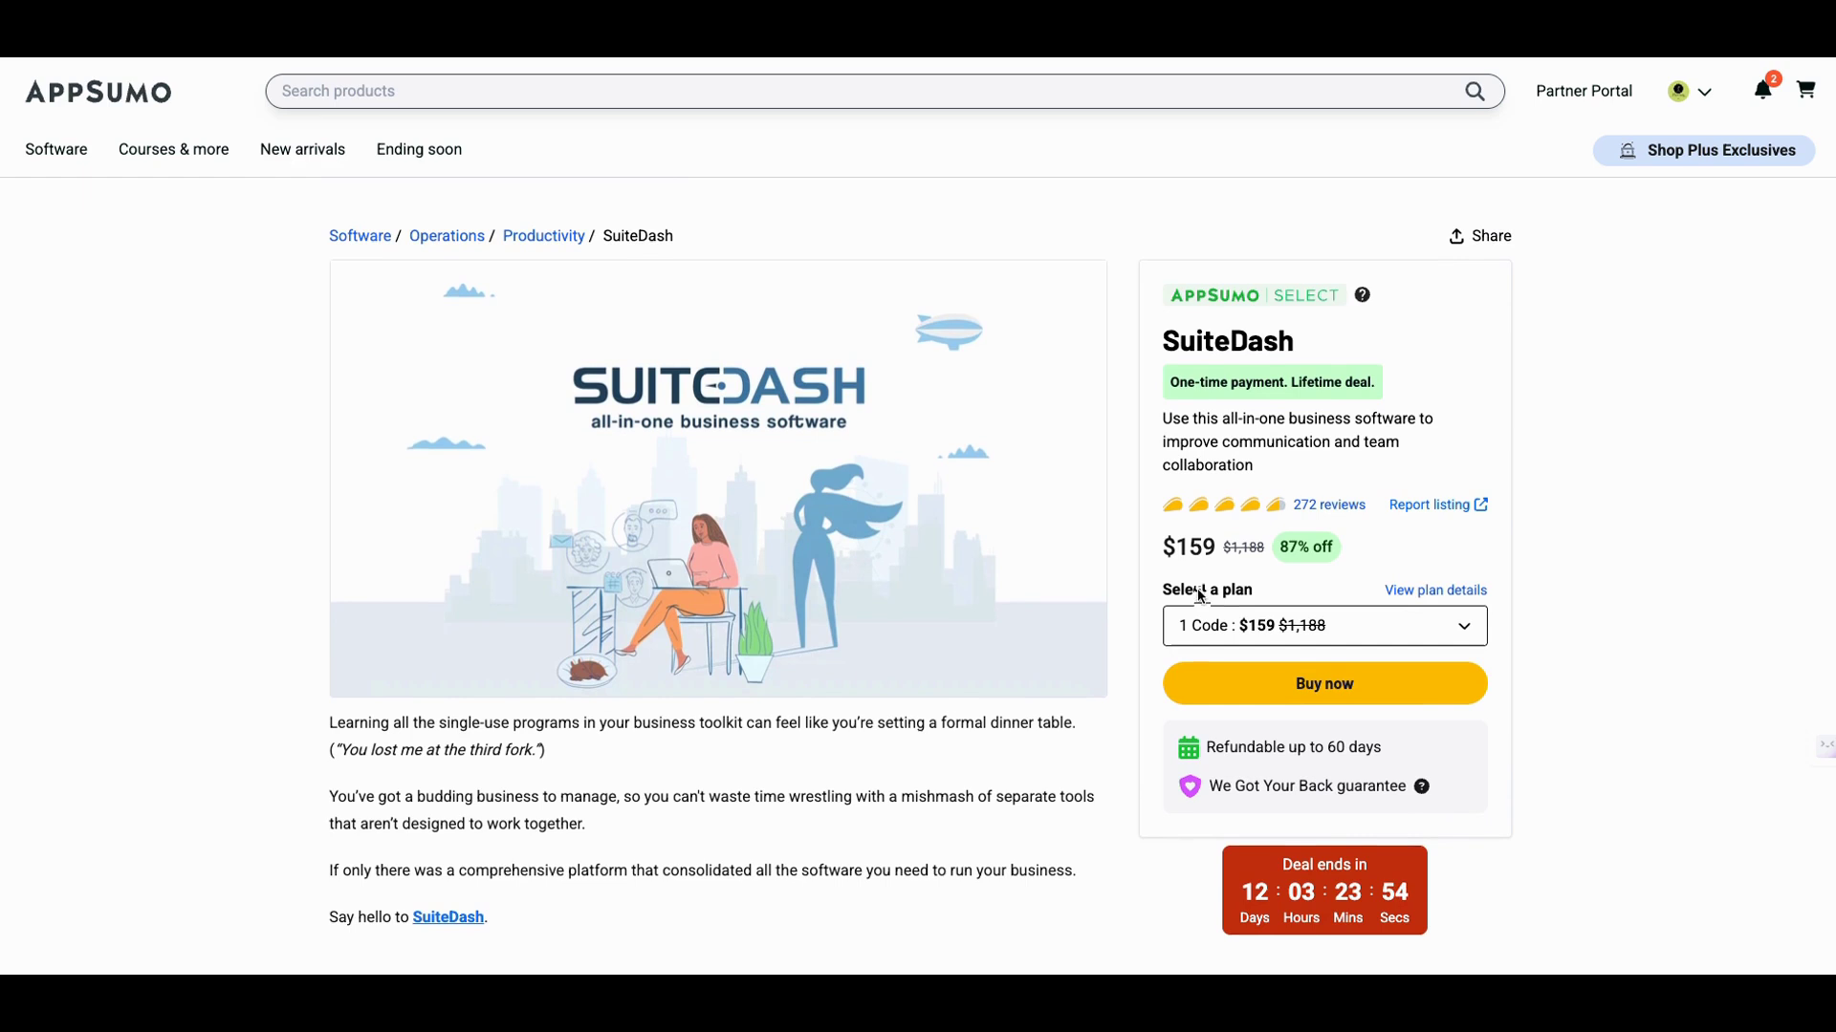
scroll(1197, 589, down, 5)
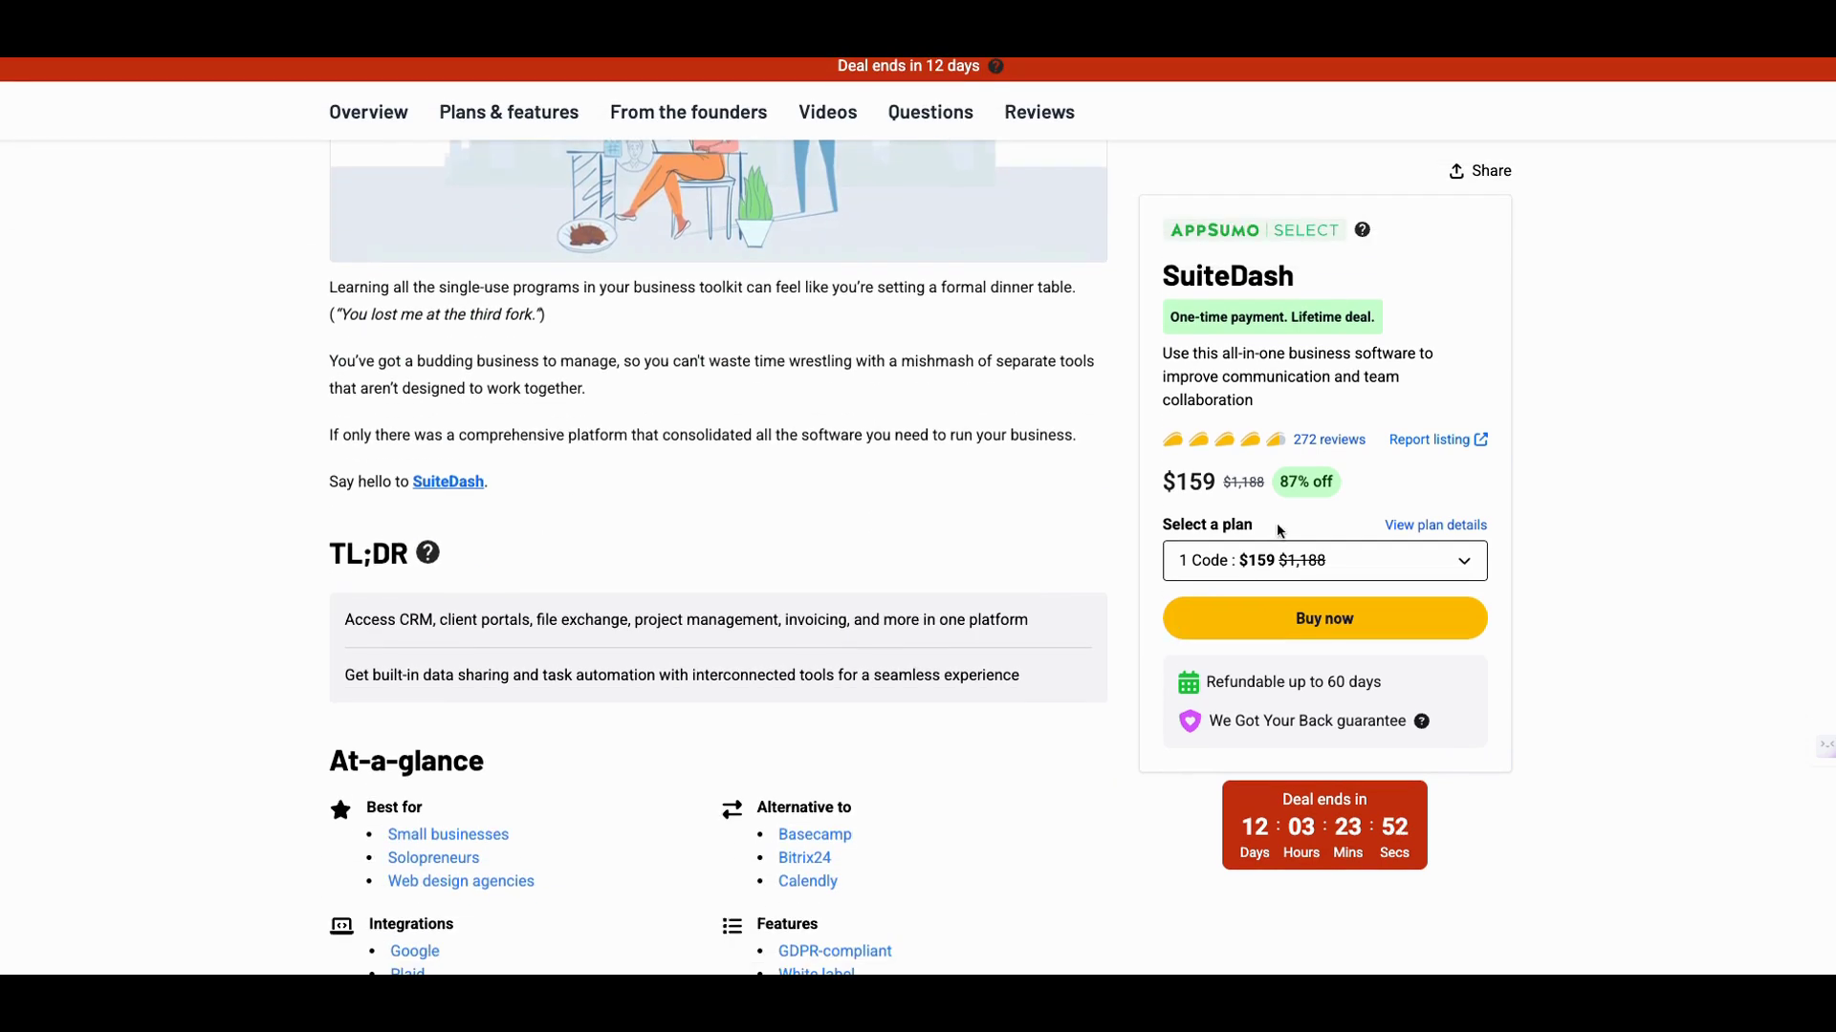
scroll(1262, 535, down, 1)
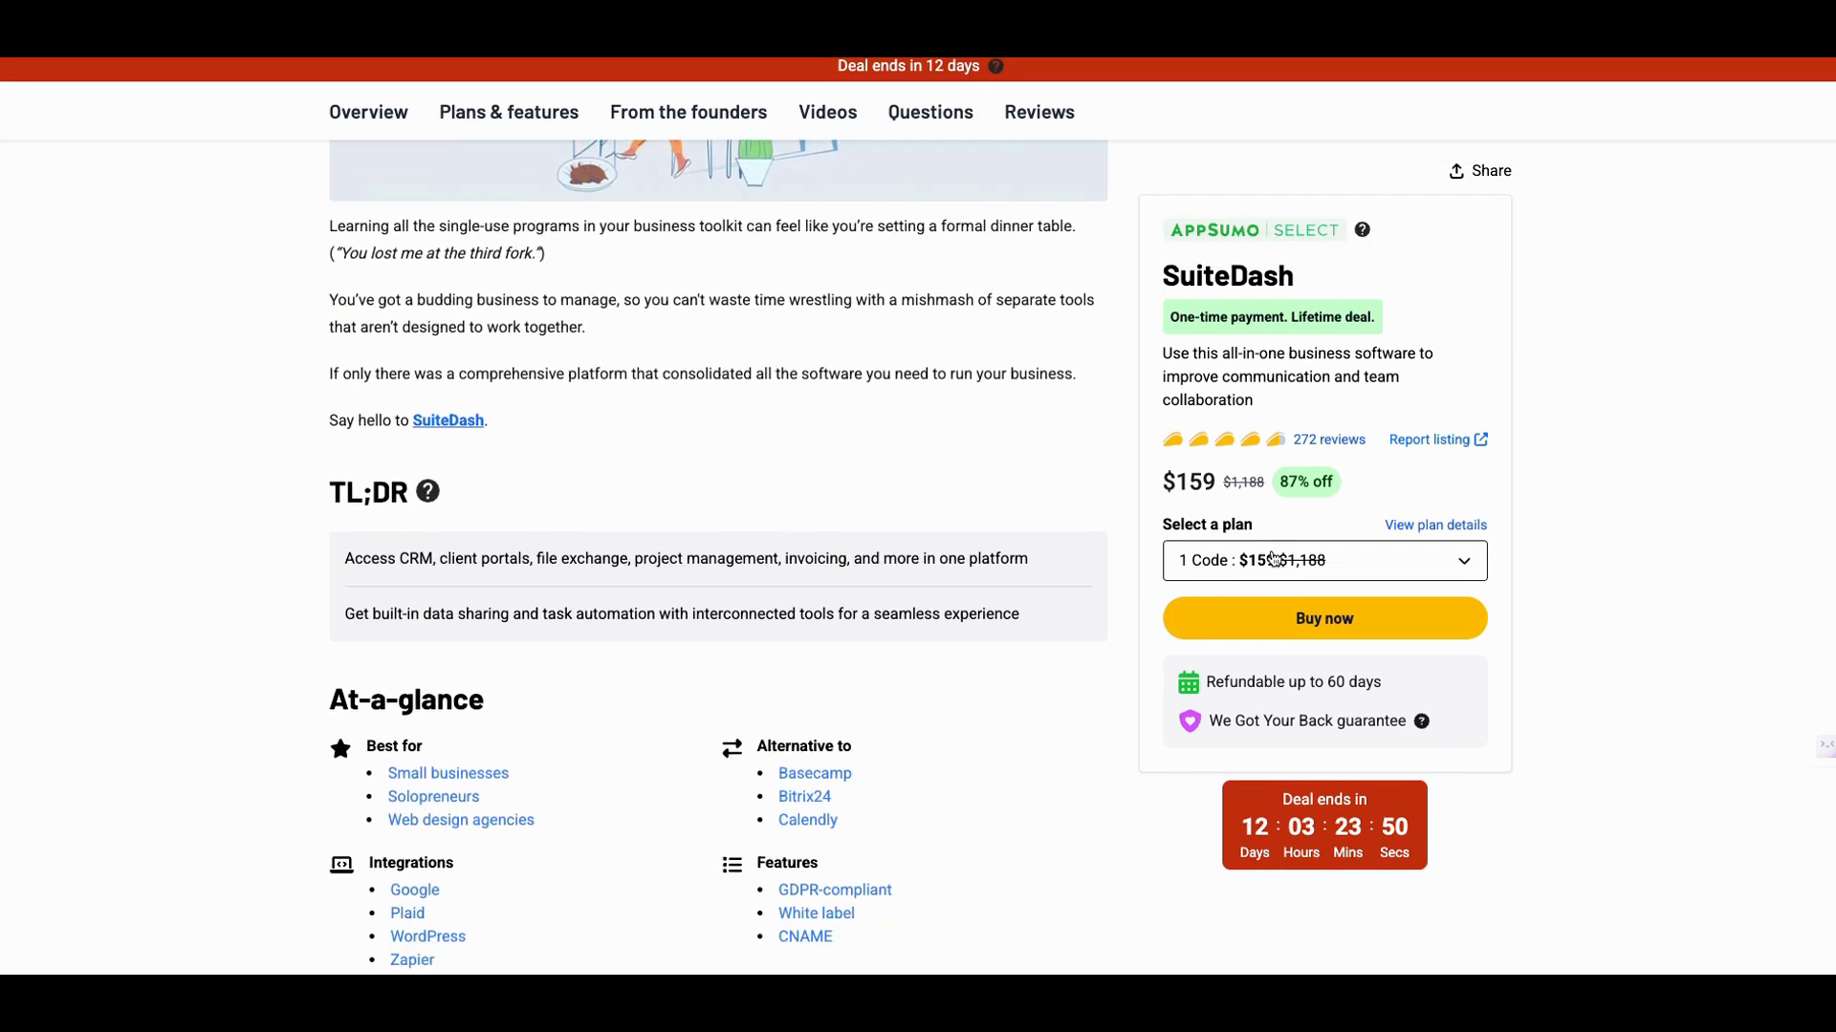
scroll(1272, 564, down, 2)
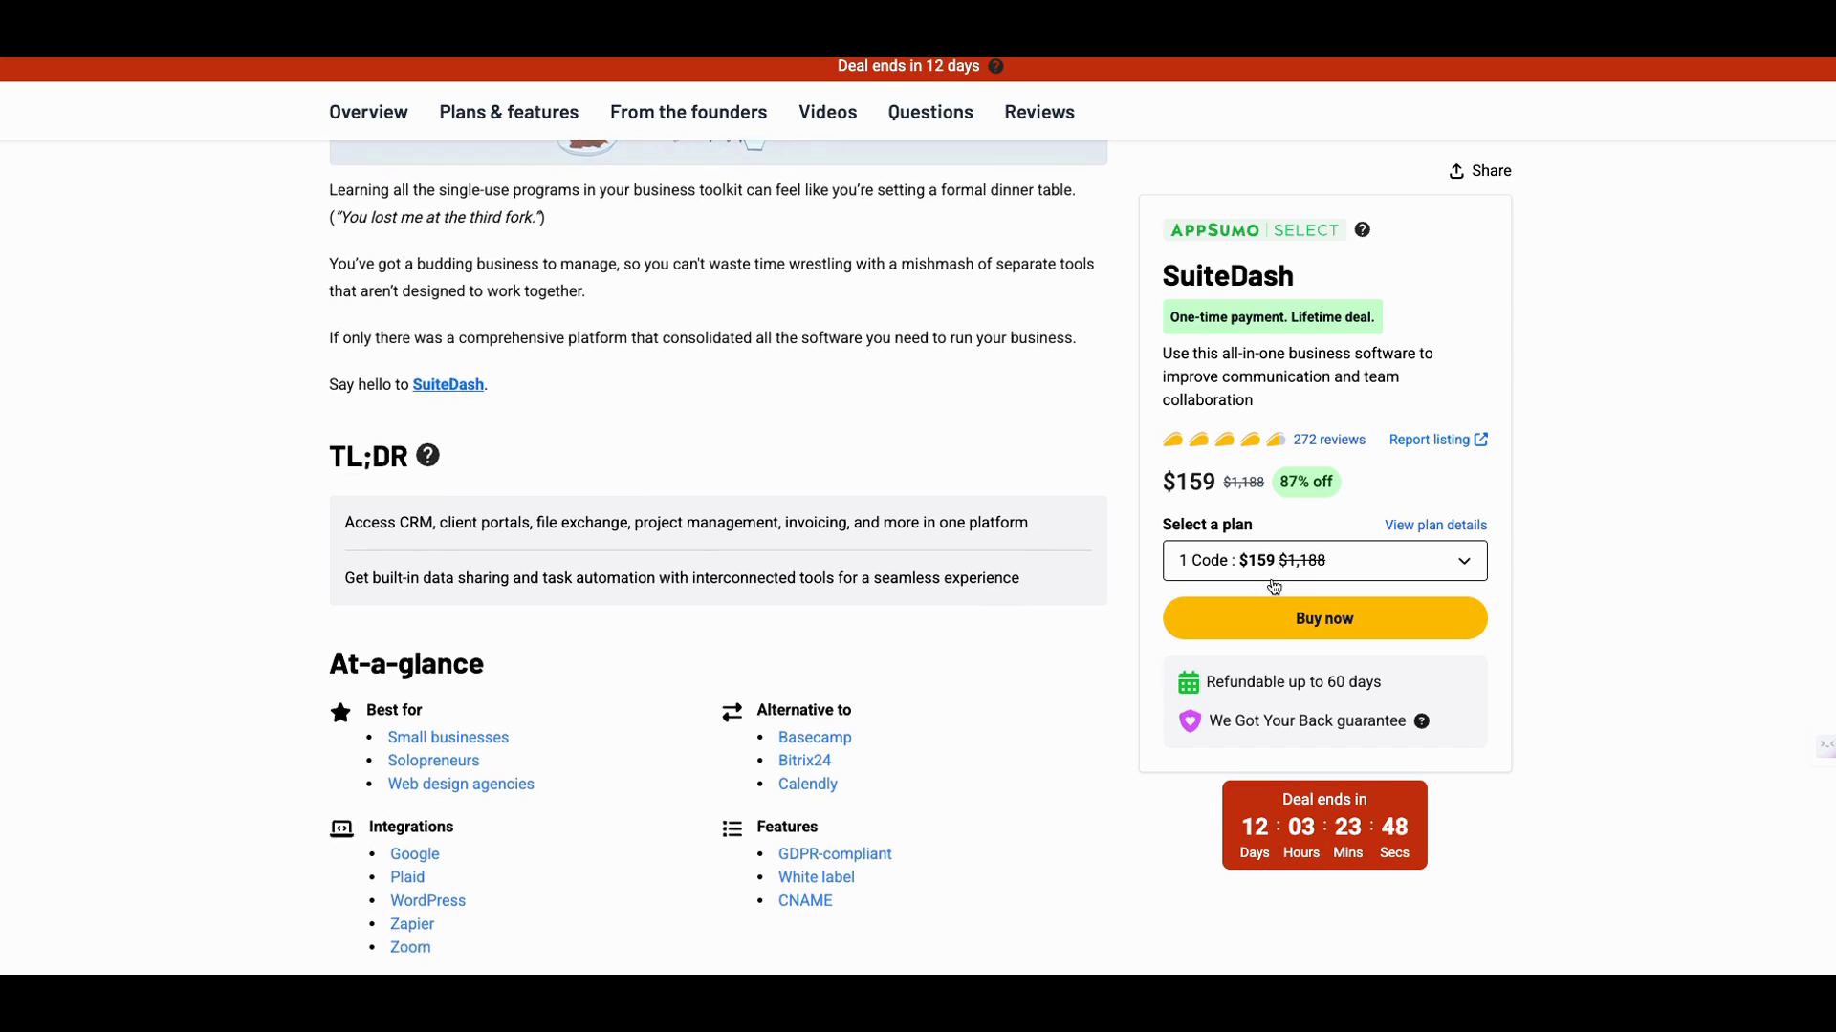
scroll(1243, 626, down, 6)
scroll(1213, 652, down, 3)
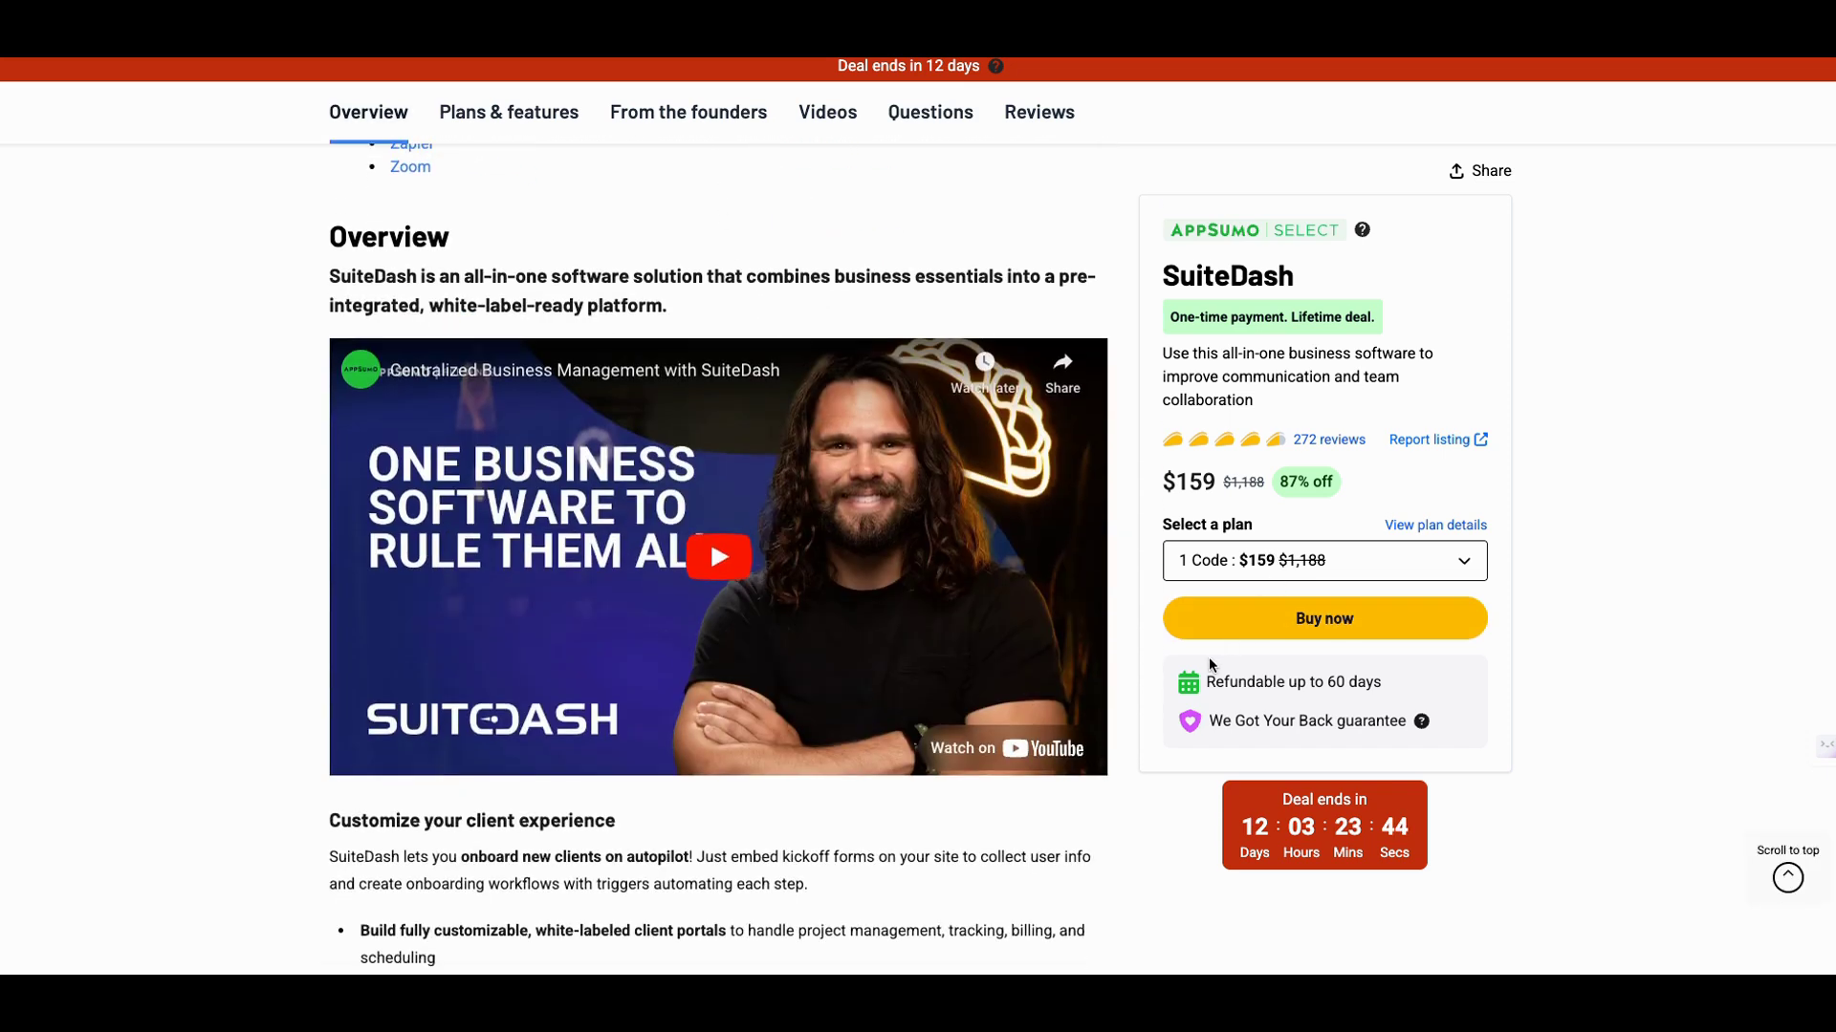
scroll(1208, 657, up, 15)
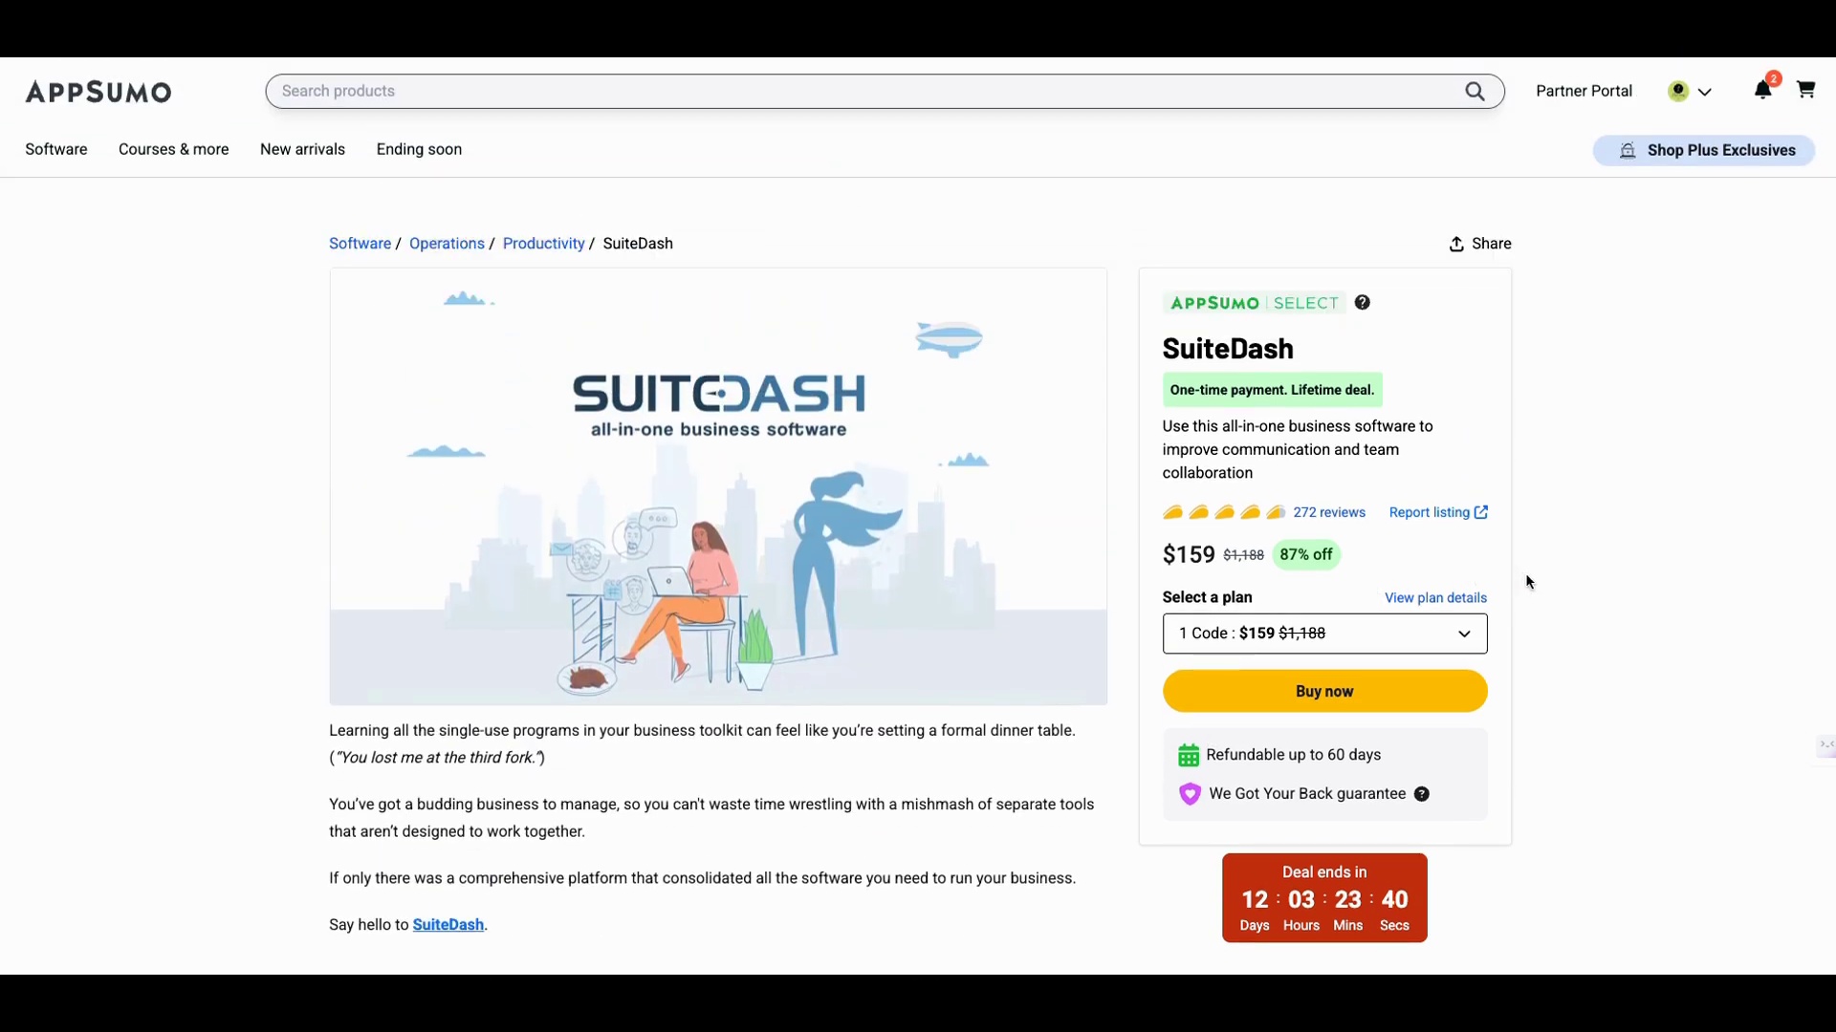
scroll(1526, 575, down, 7)
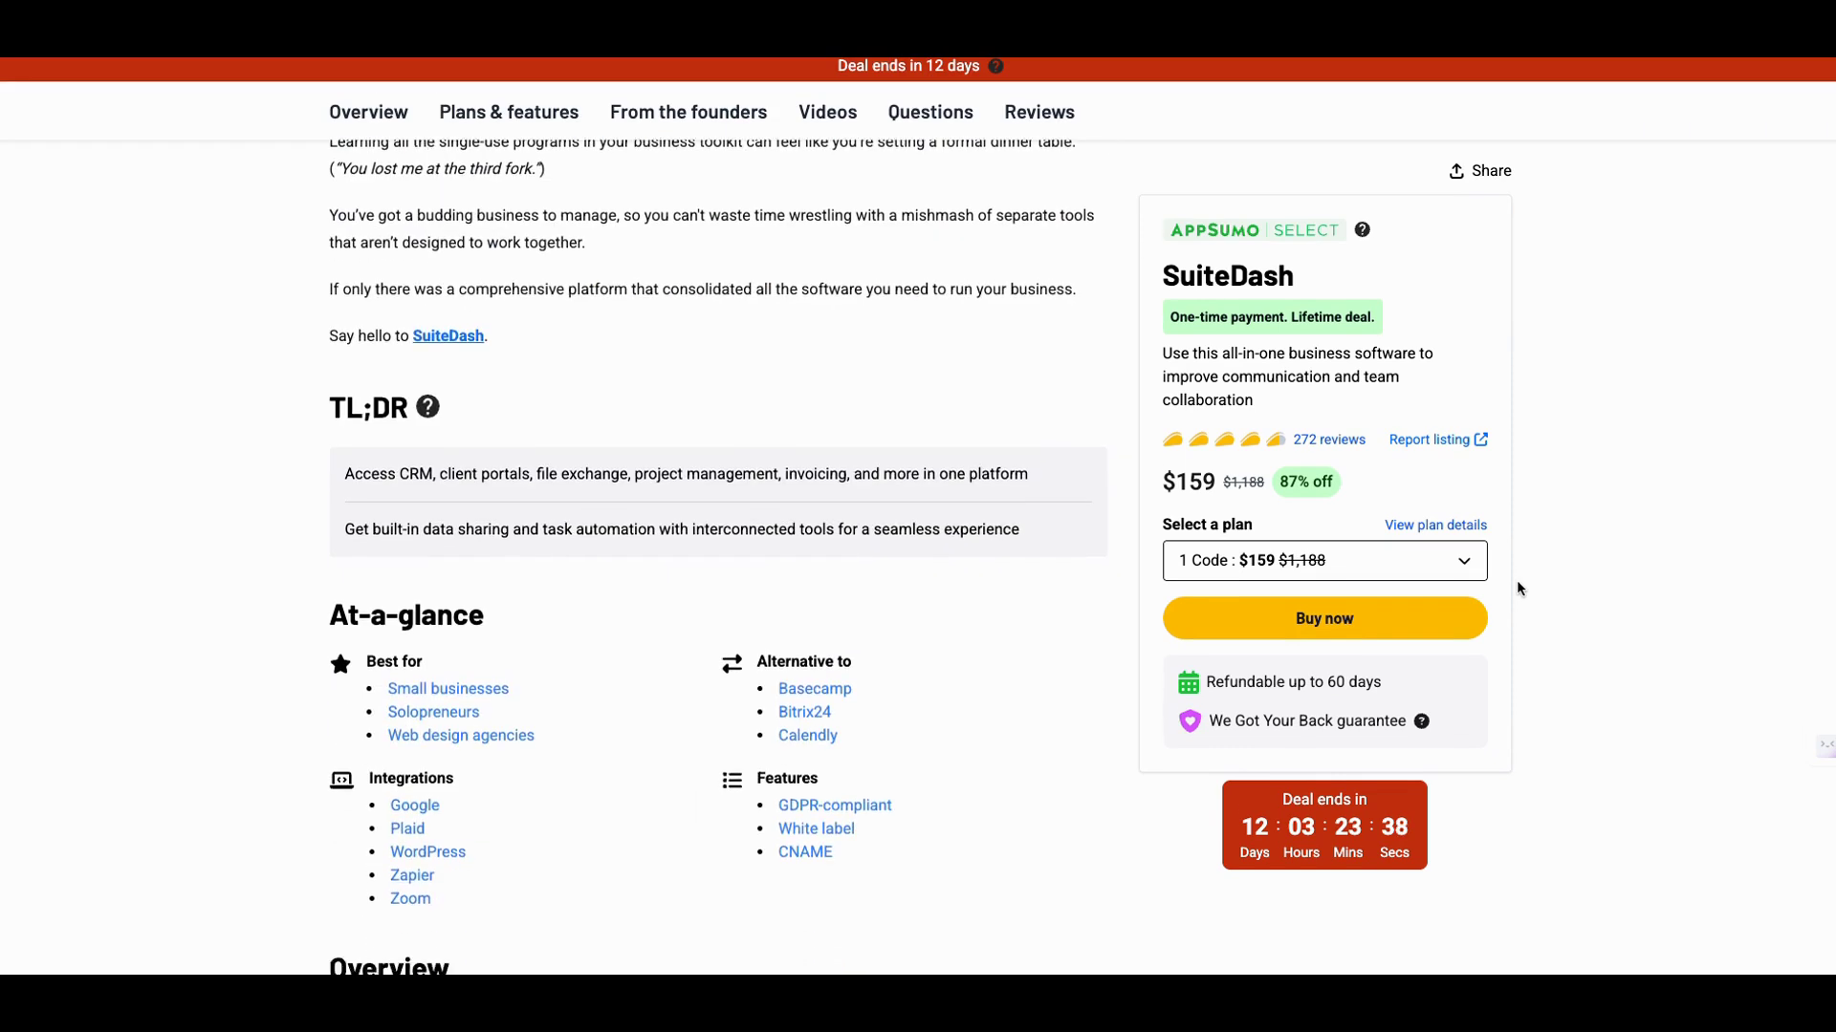
scroll(1517, 585, down, 9)
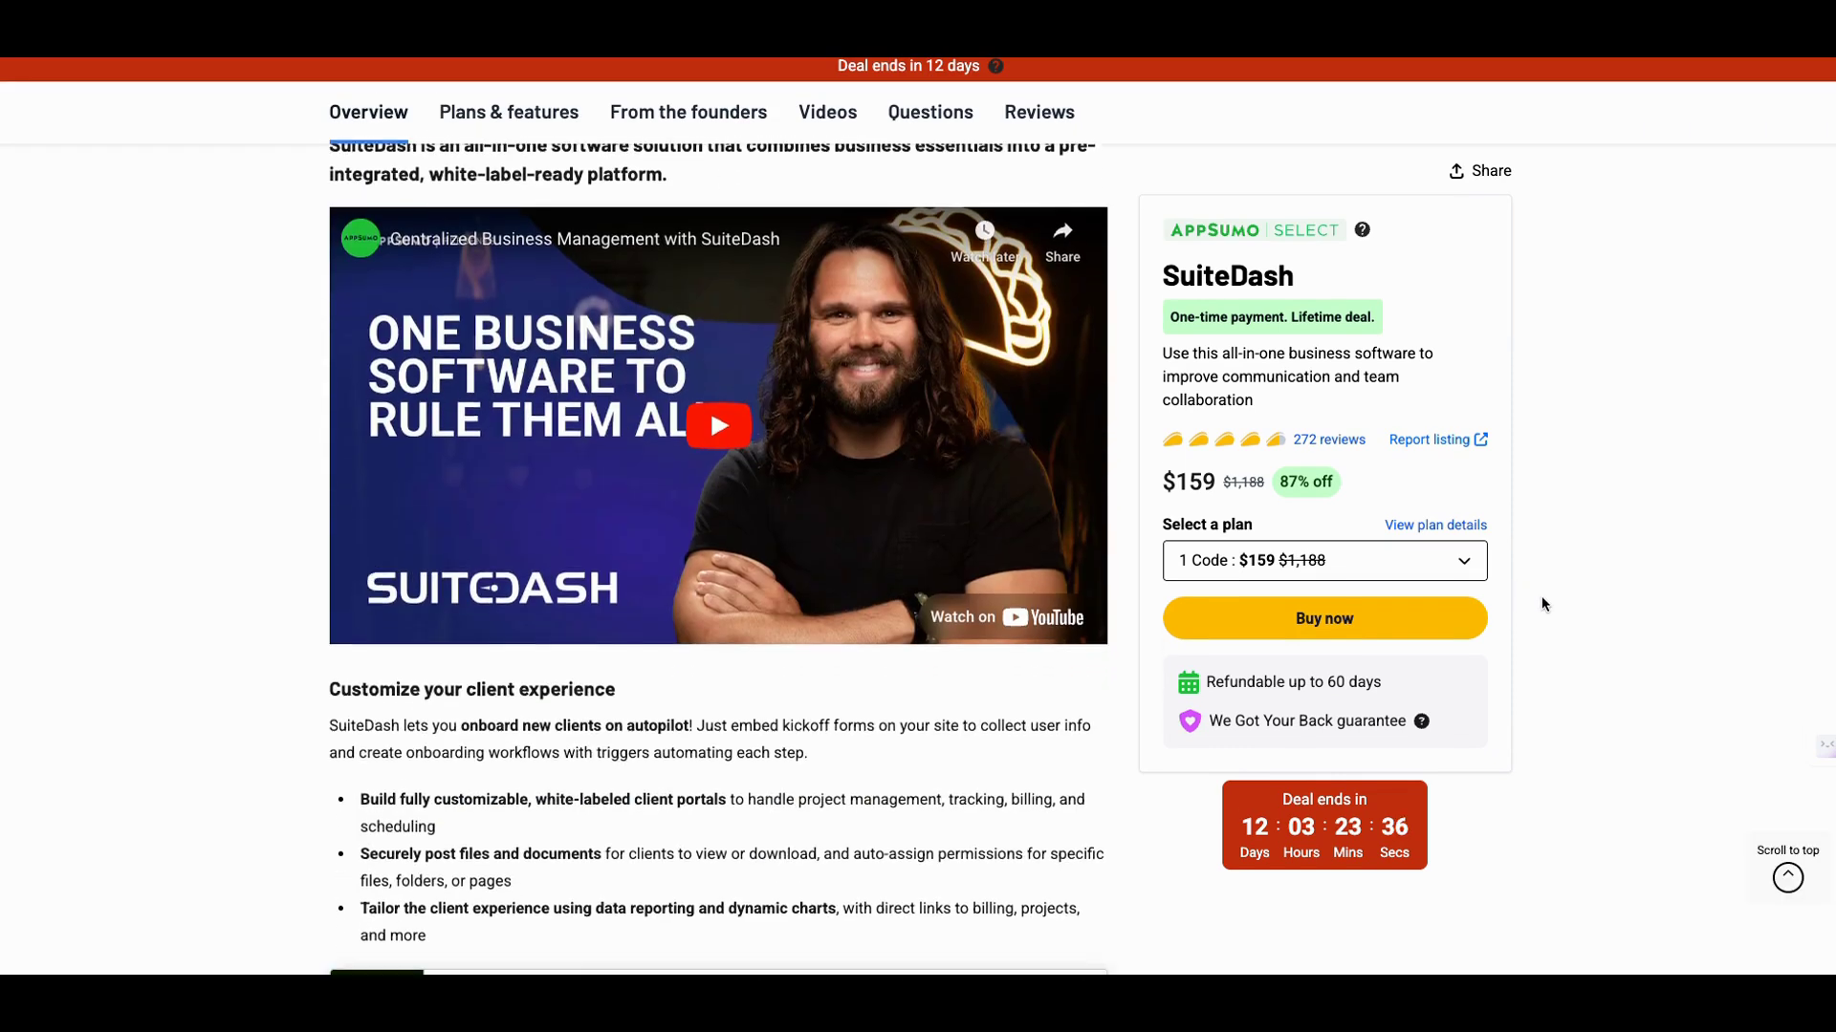
scroll(1541, 602, down, 6)
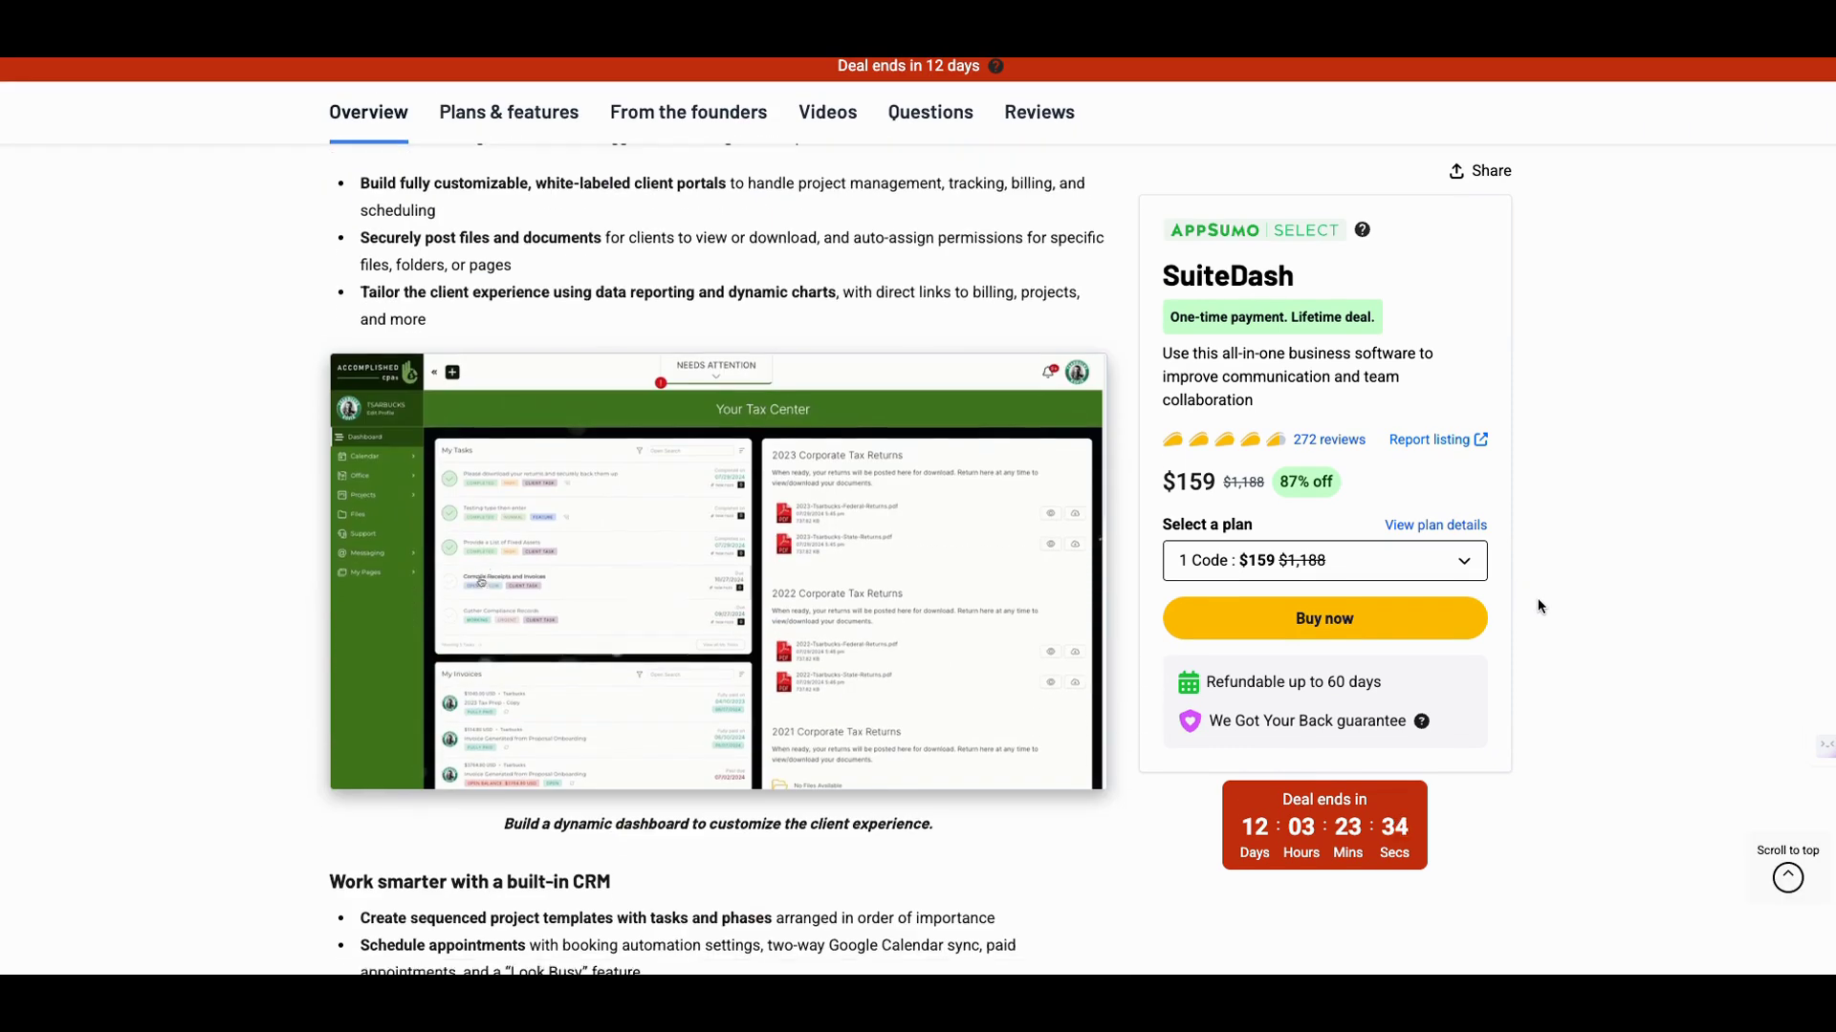
scroll(1539, 606, down, 7)
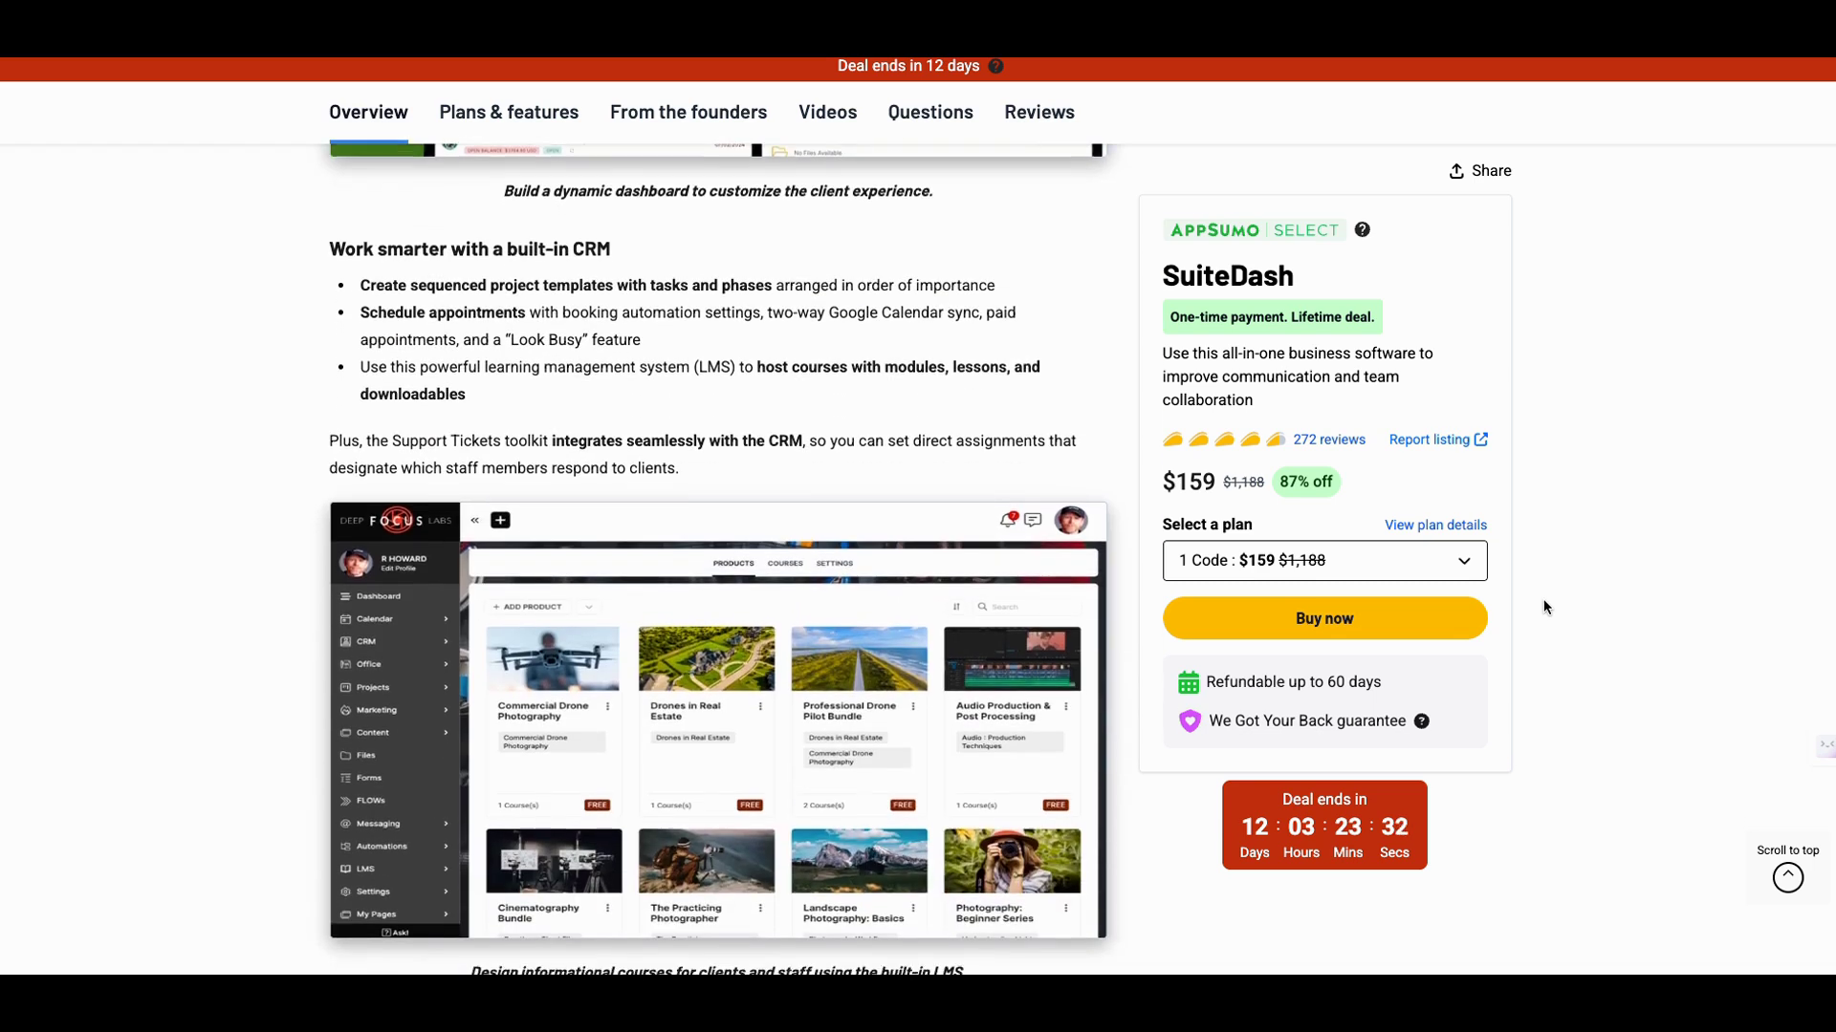
scroll(1543, 599, up, 5)
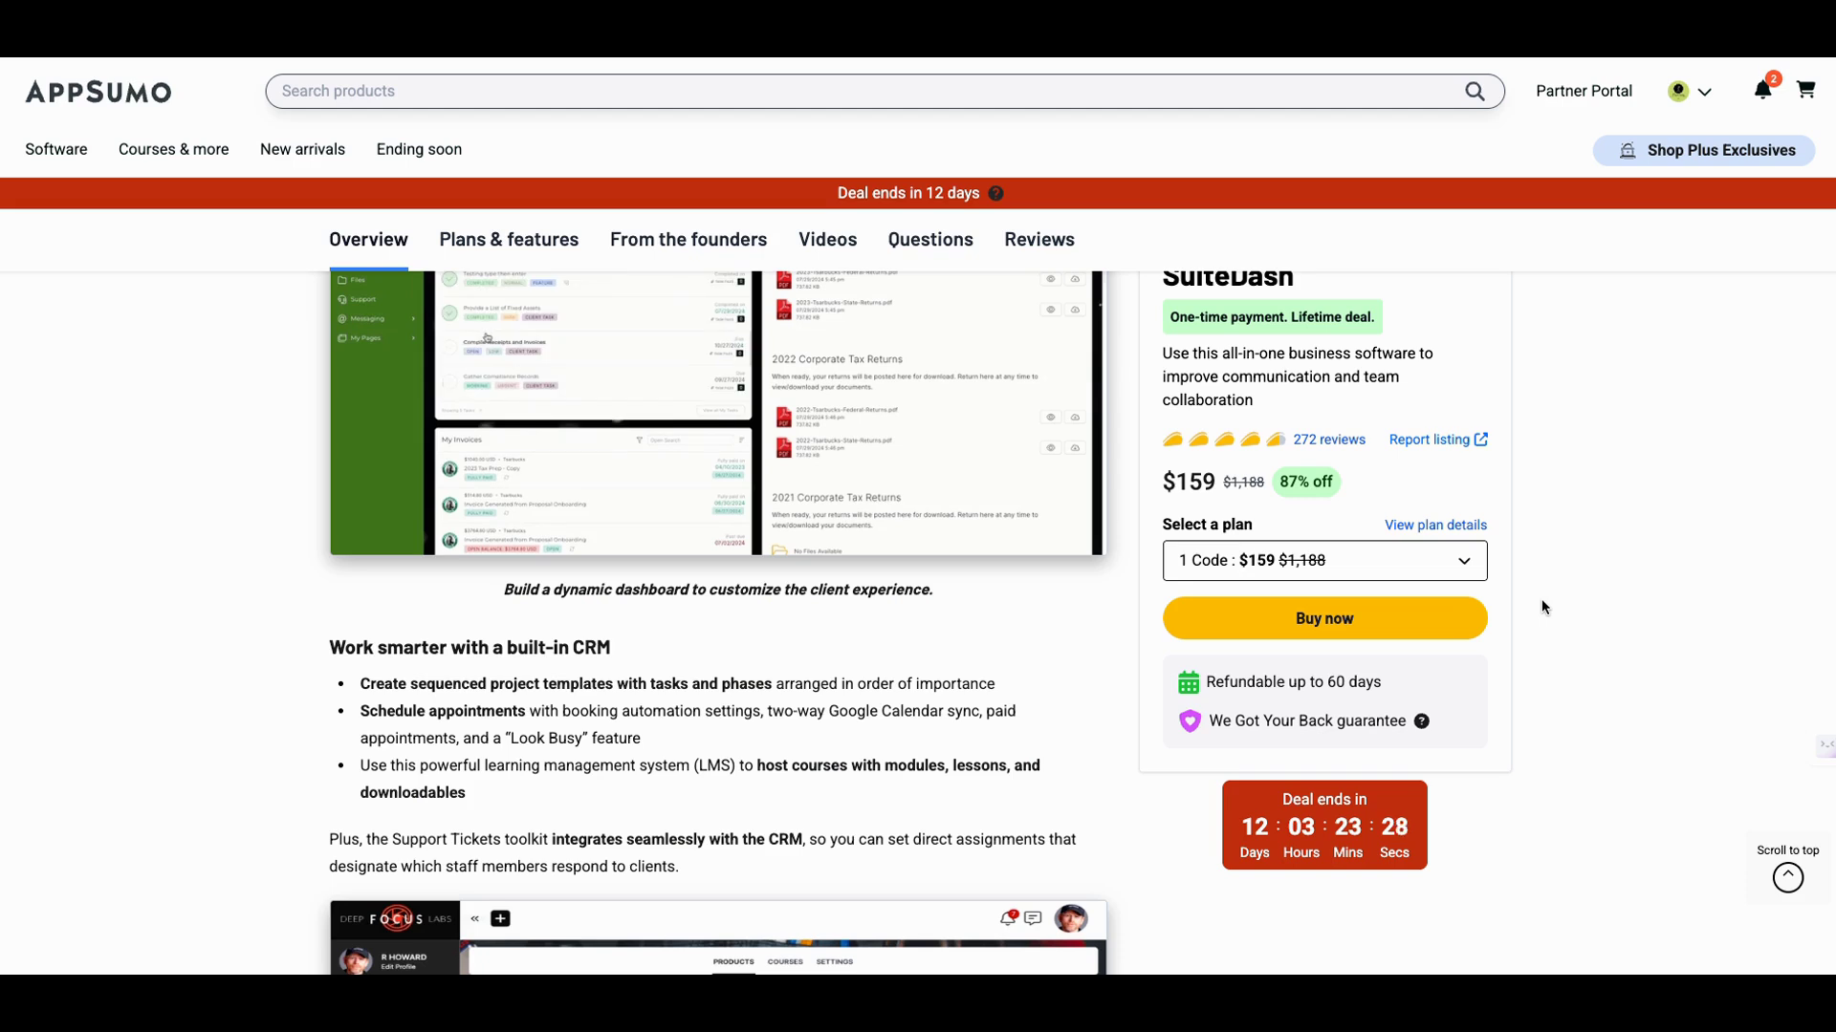
scroll(1542, 606, up, 4)
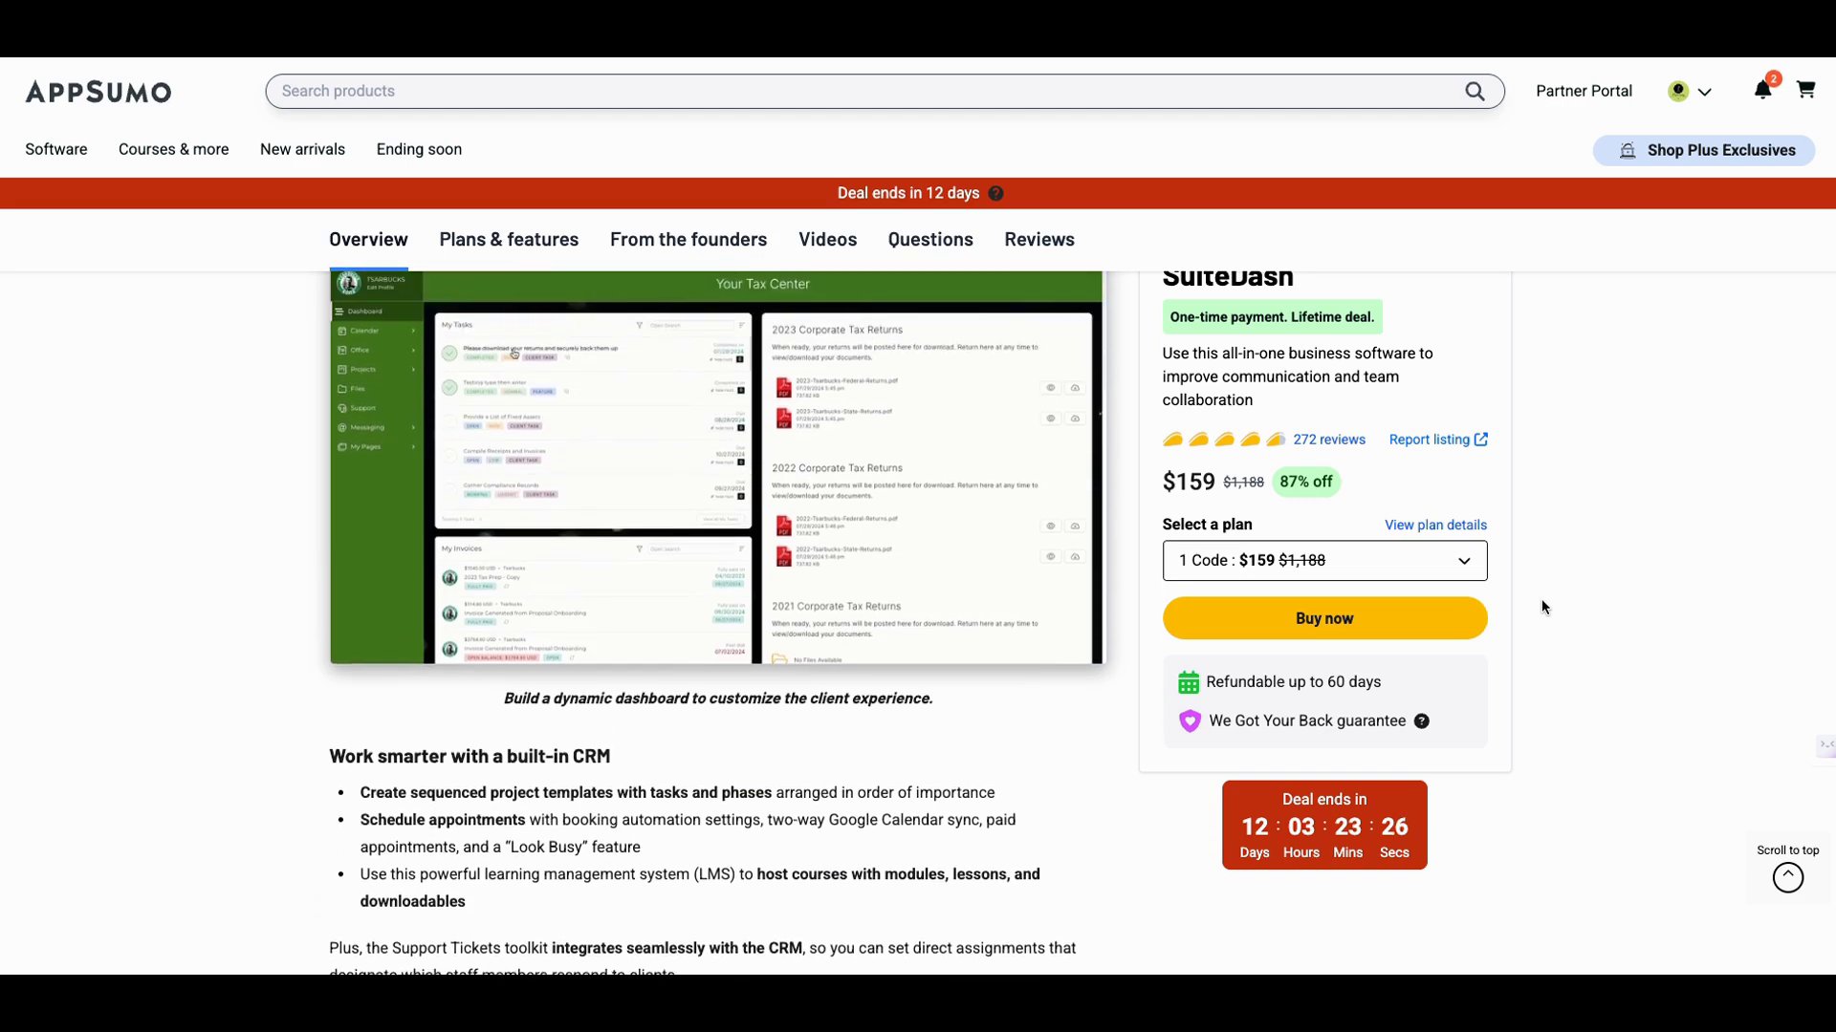
scroll(1542, 604, up, 7)
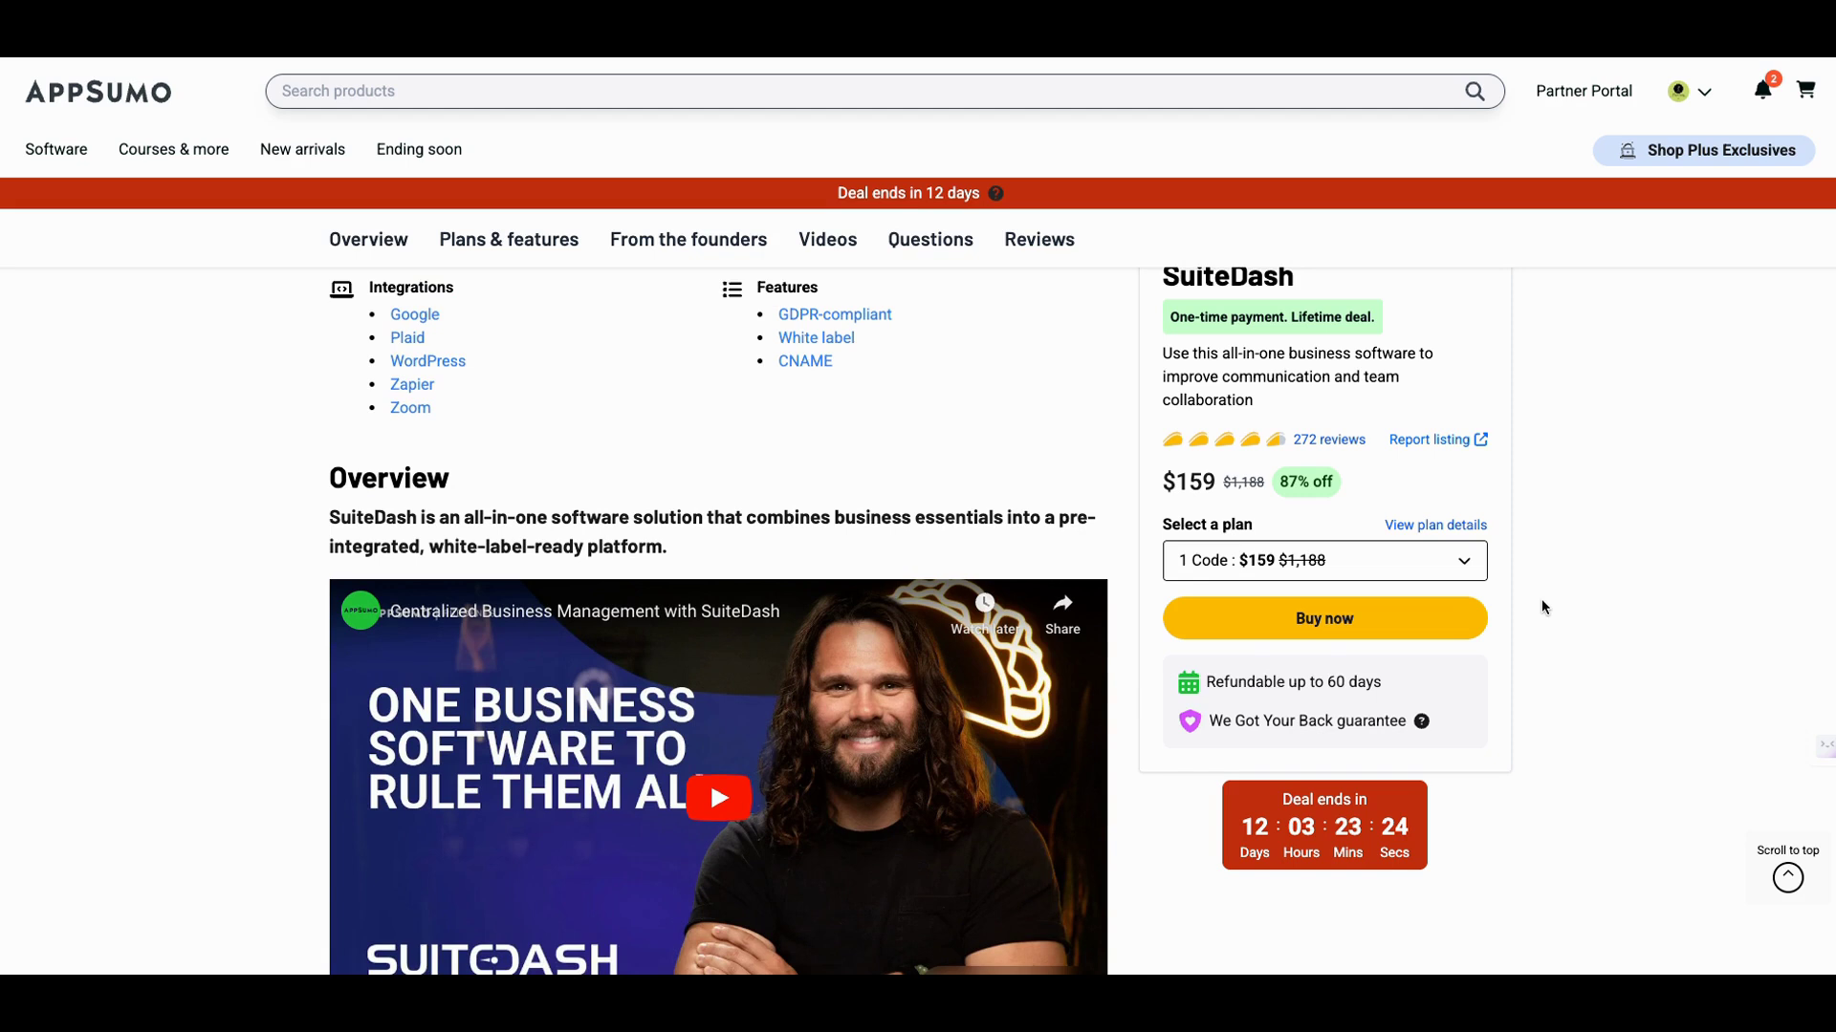
scroll(1541, 606, up, 7)
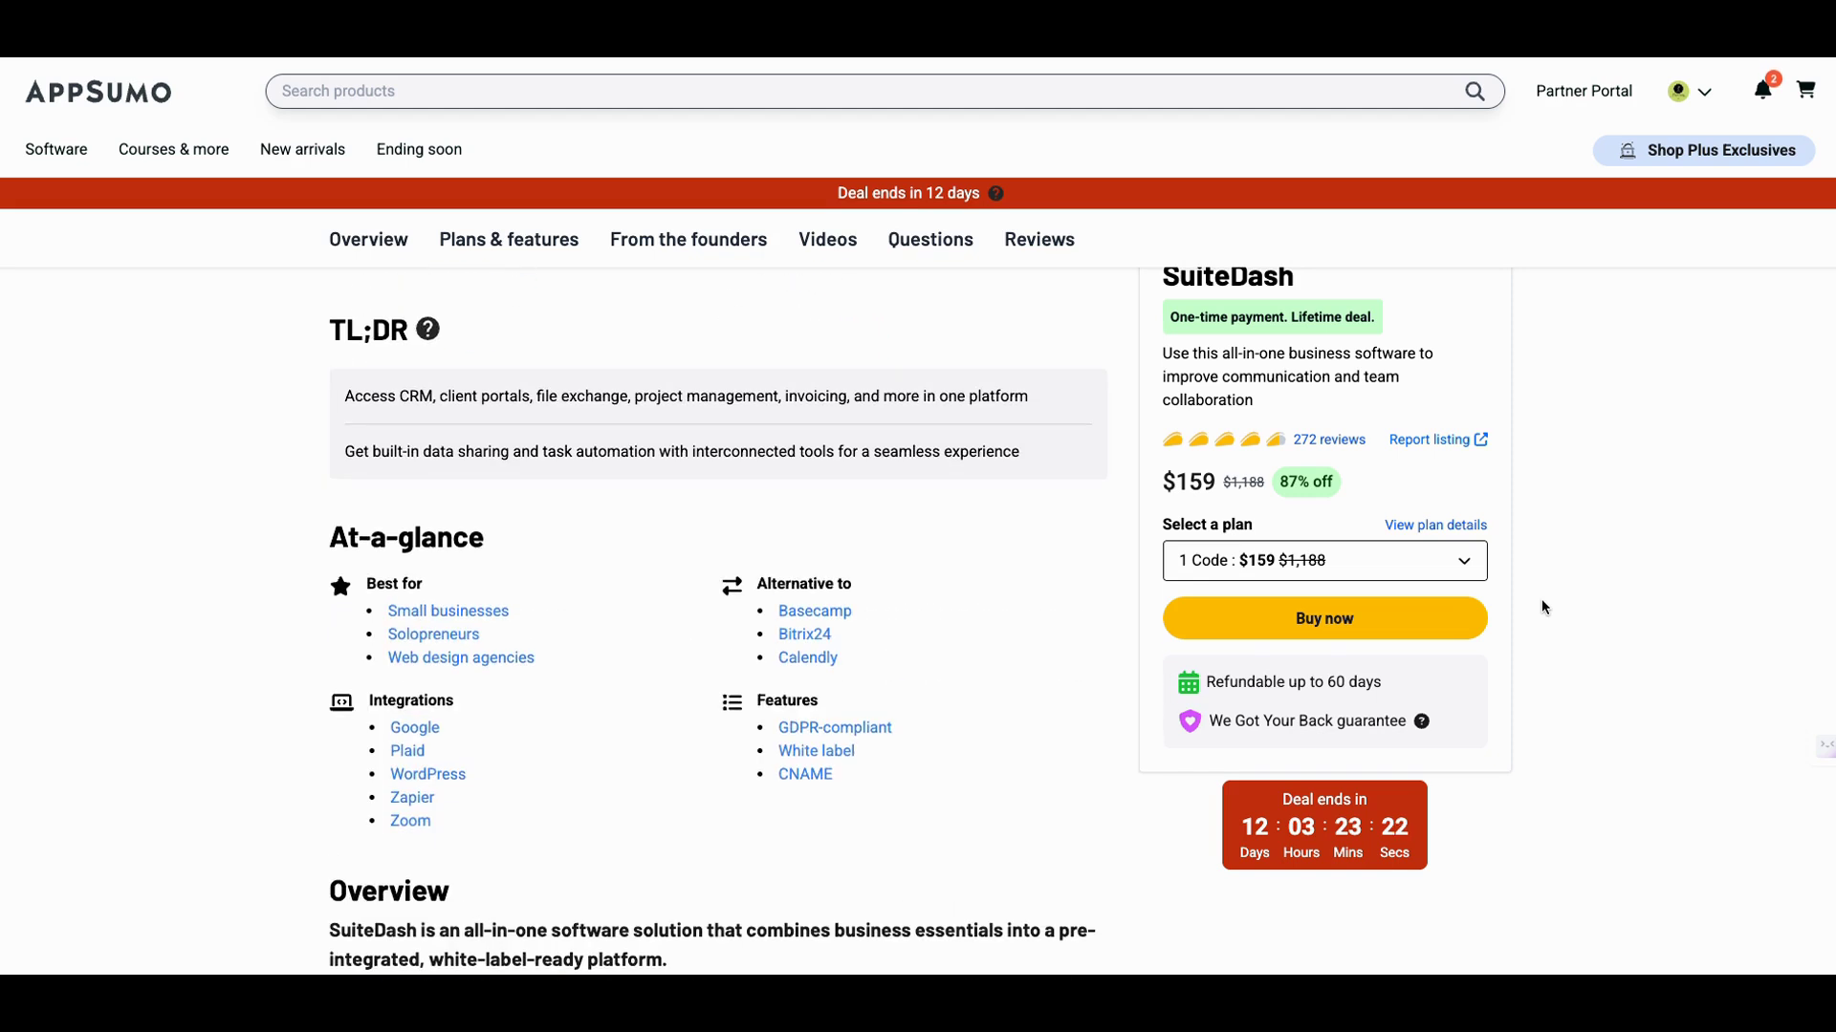
scroll(1543, 606, up, 5)
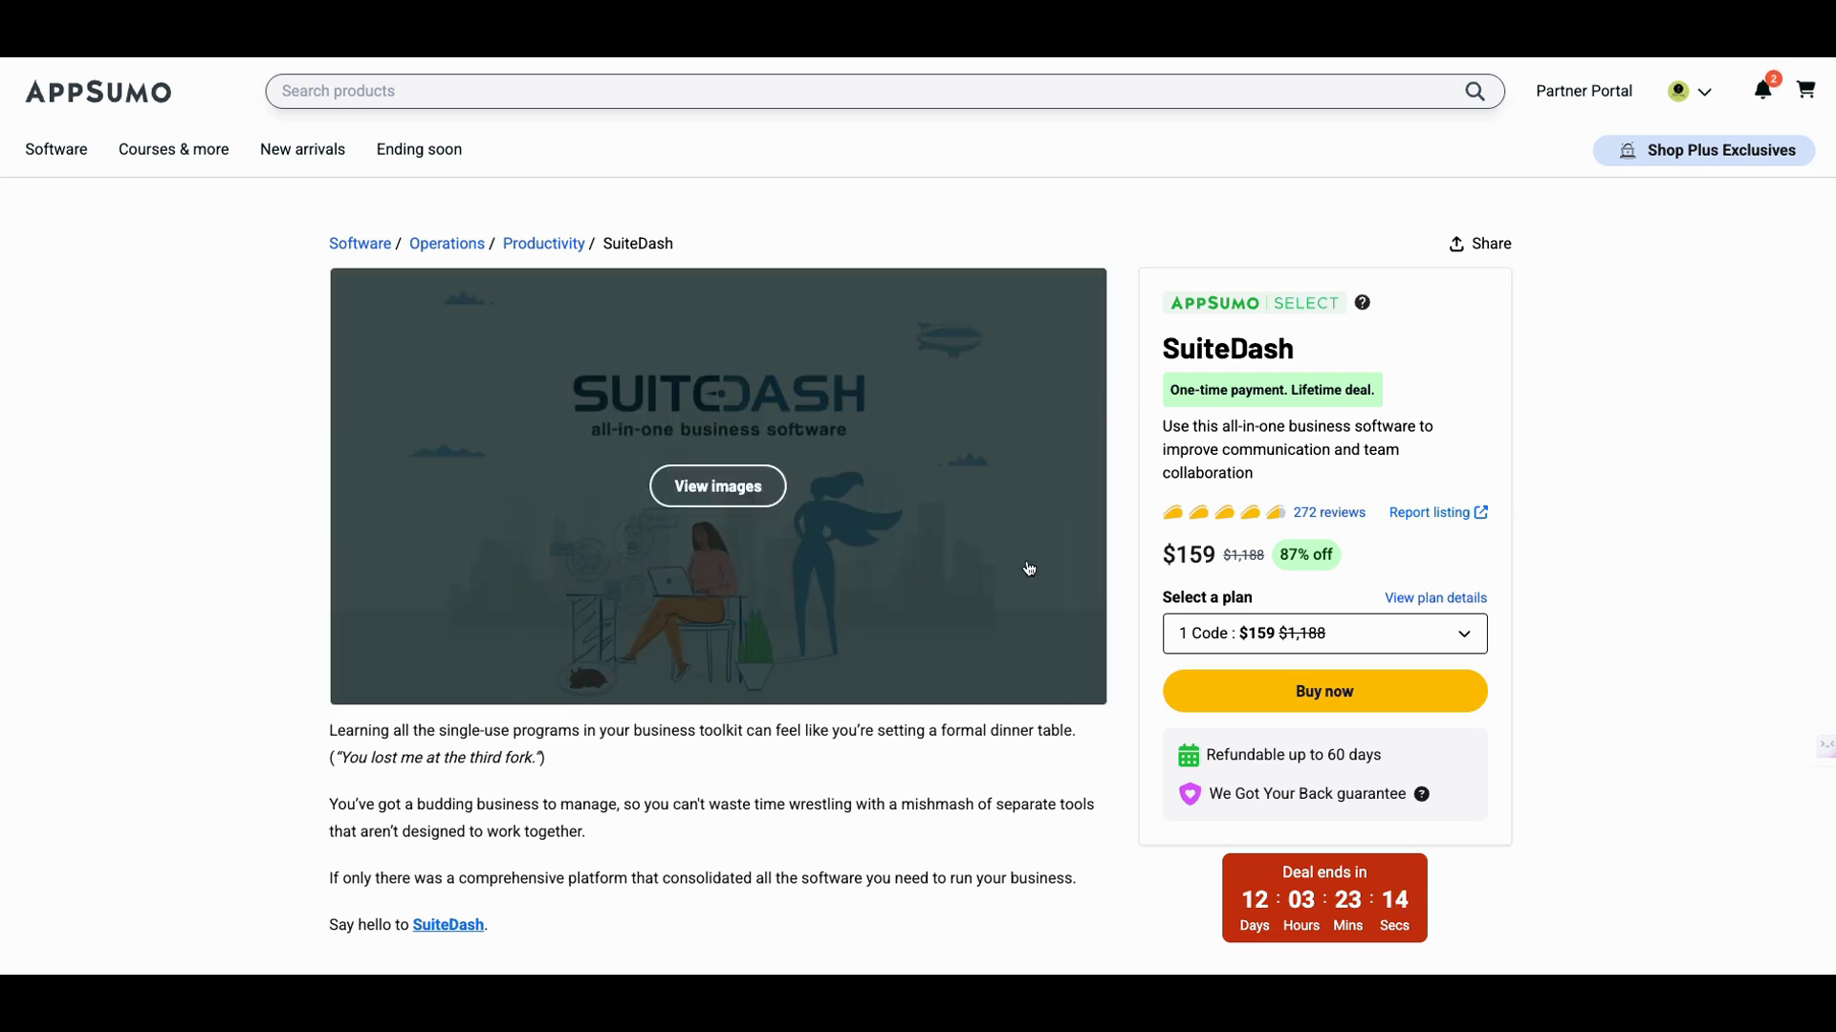
Scroll the SuiteDash deal page to the Plans & features table of Single, Double and Multiple codes
scroll(1830, 456, down, 1)
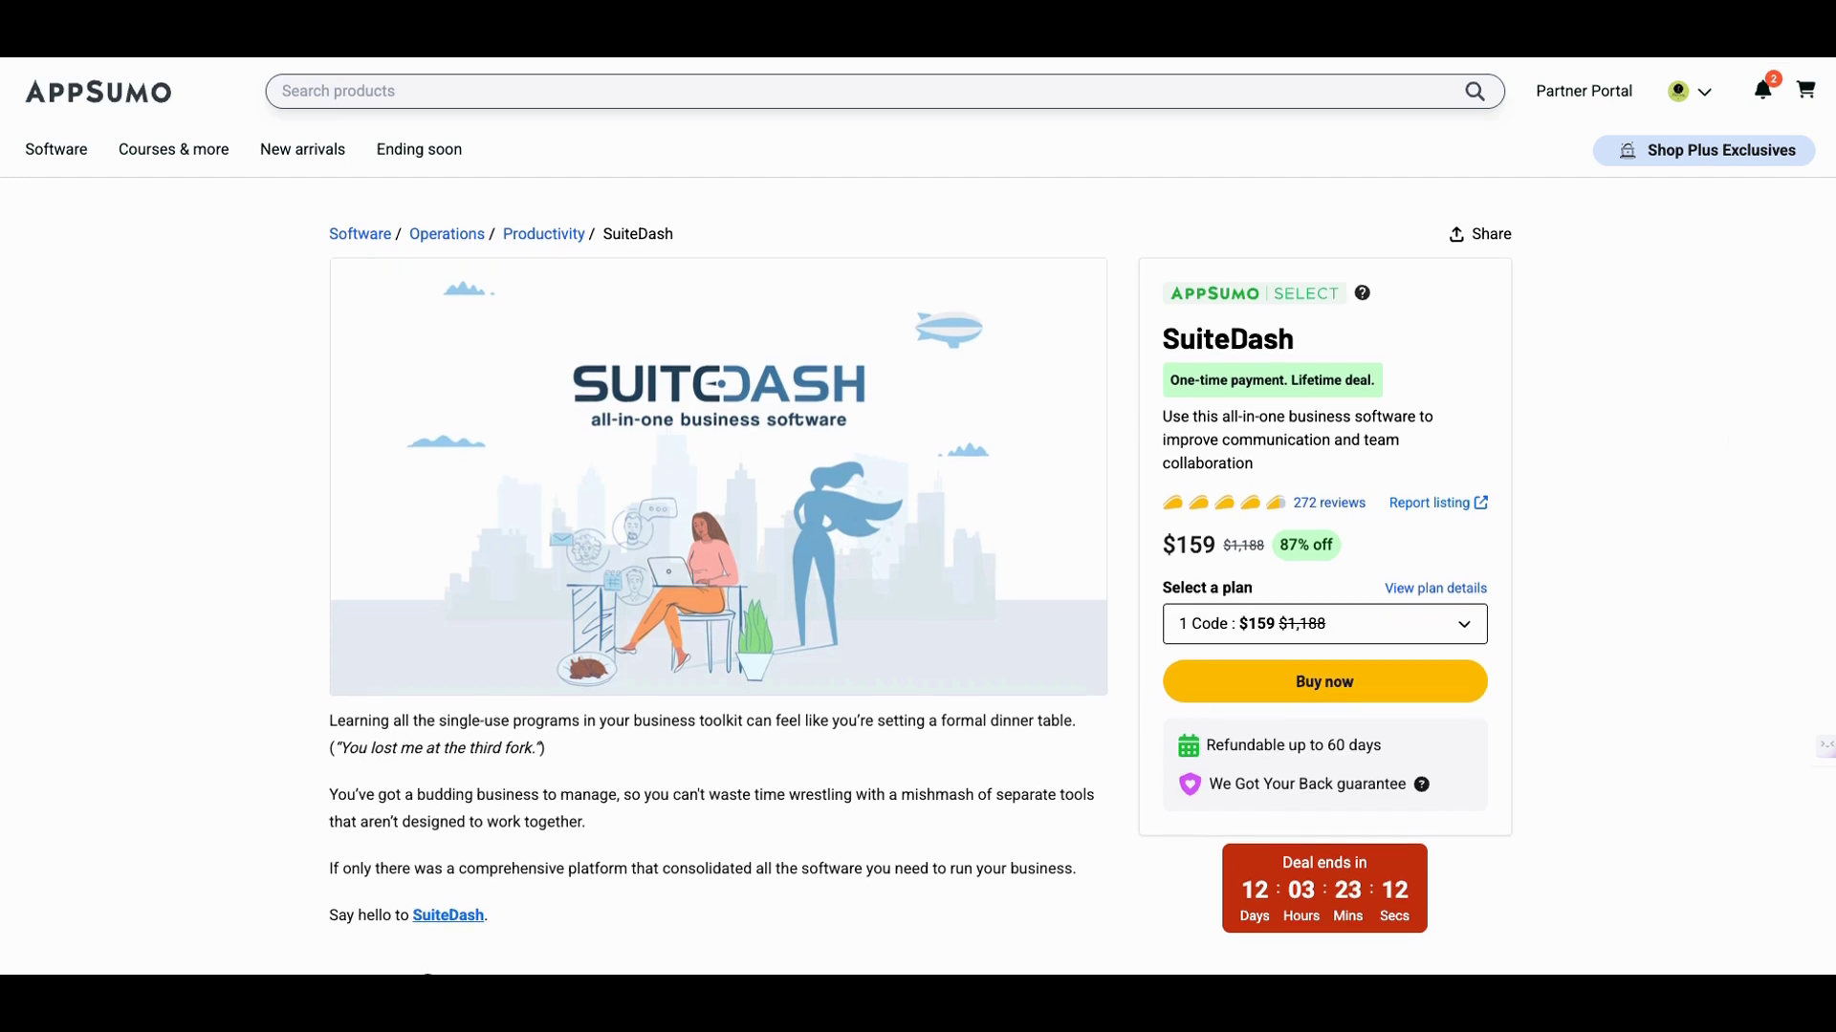
scroll(918, 593, down, 1)
scroll(918, 593, up, 1)
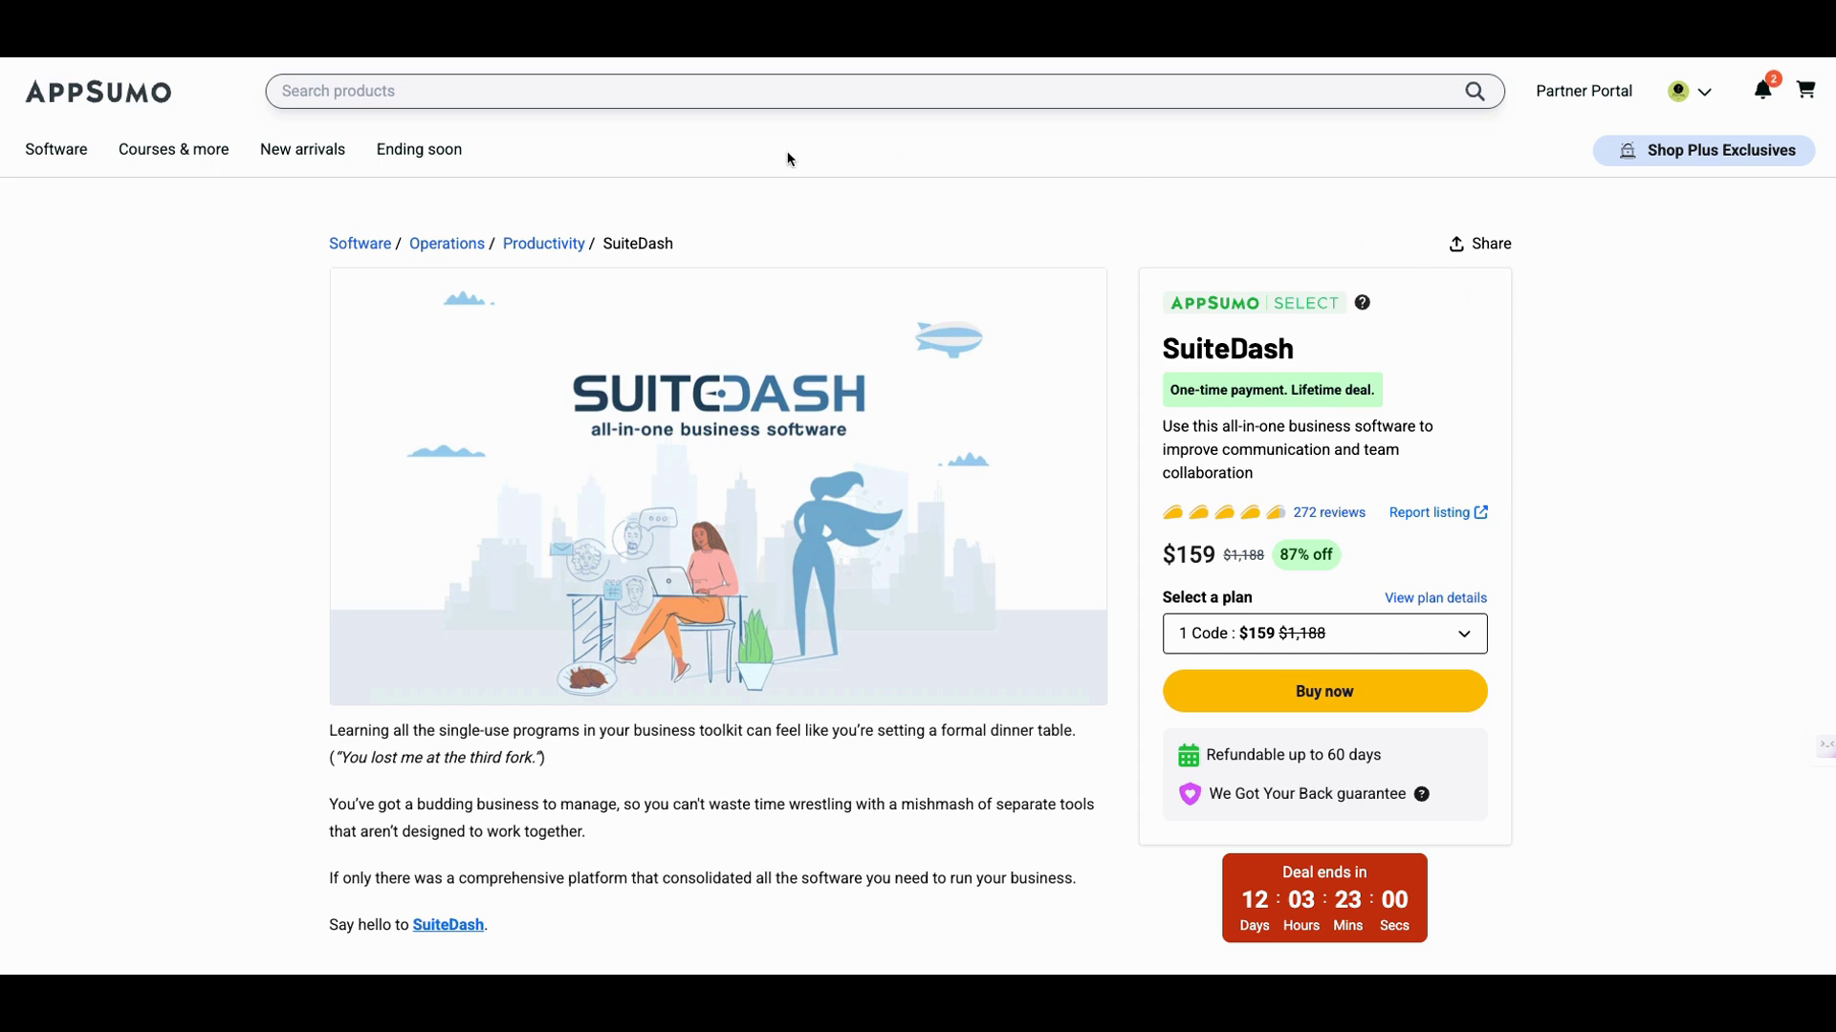
mouse_move(1287, 868)
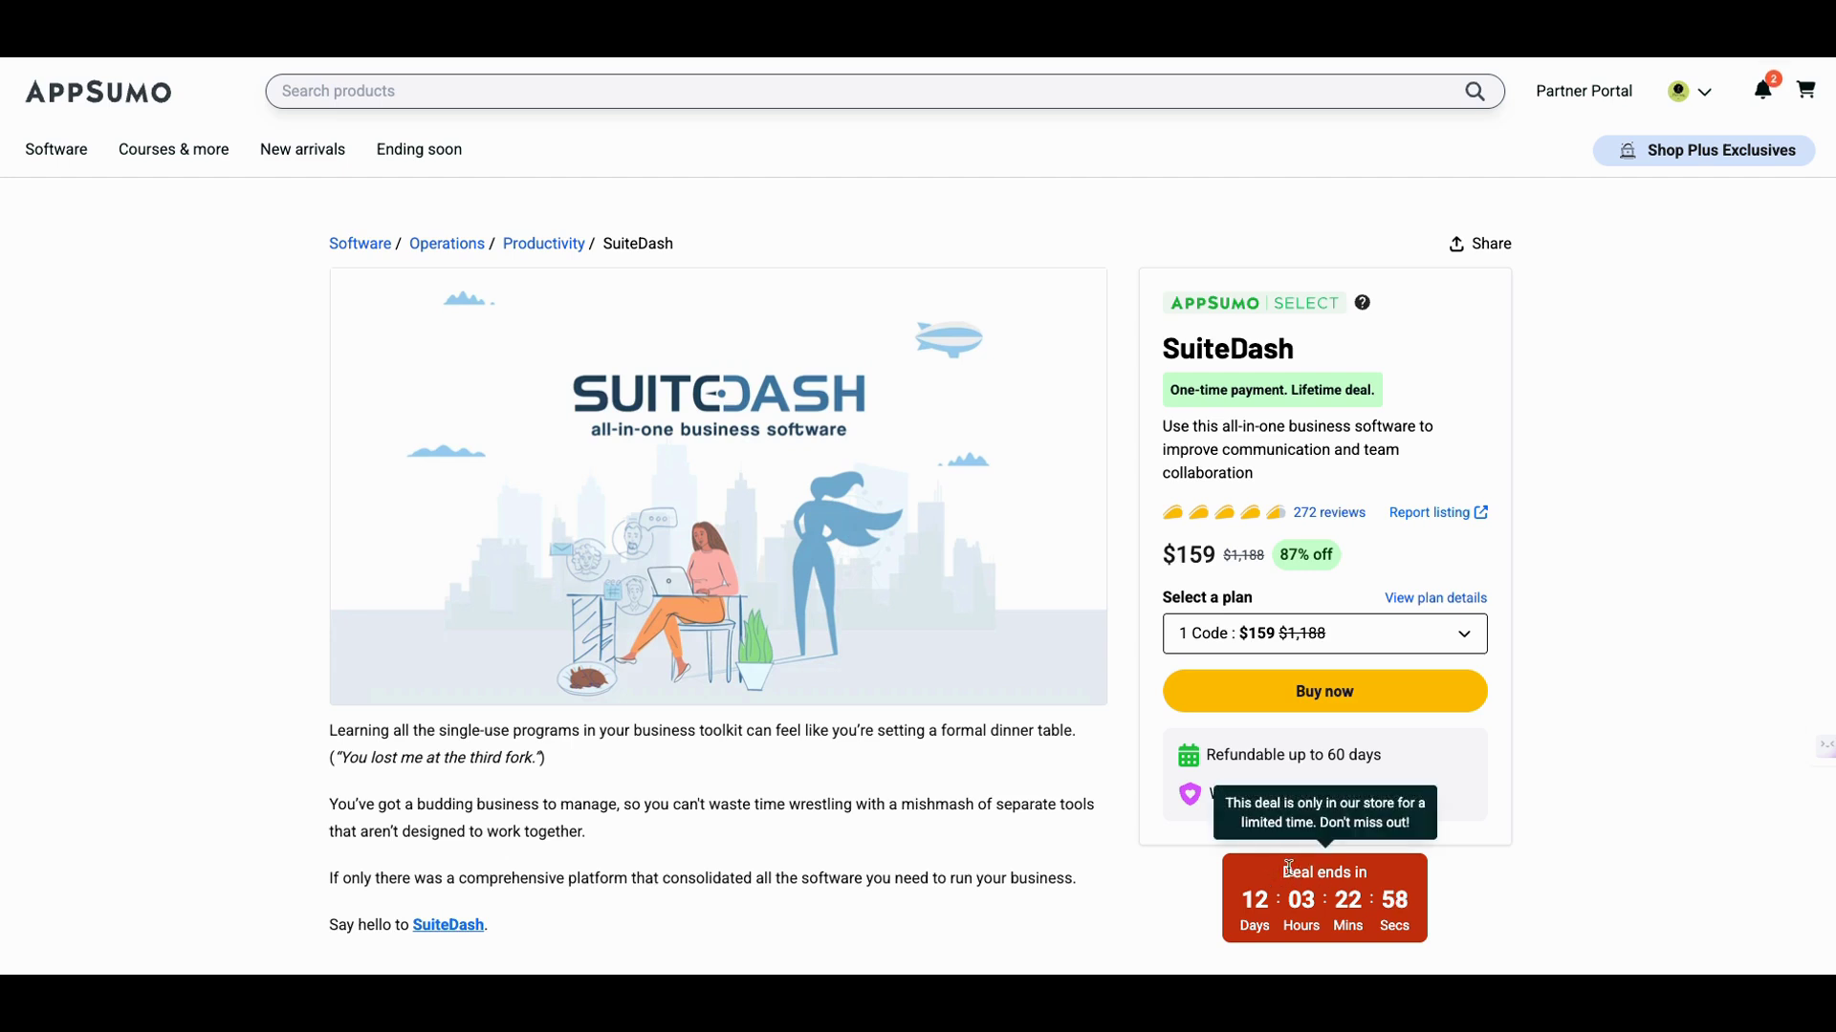
scroll(1578, 675, down, 18)
scroll(1578, 676, down, 20)
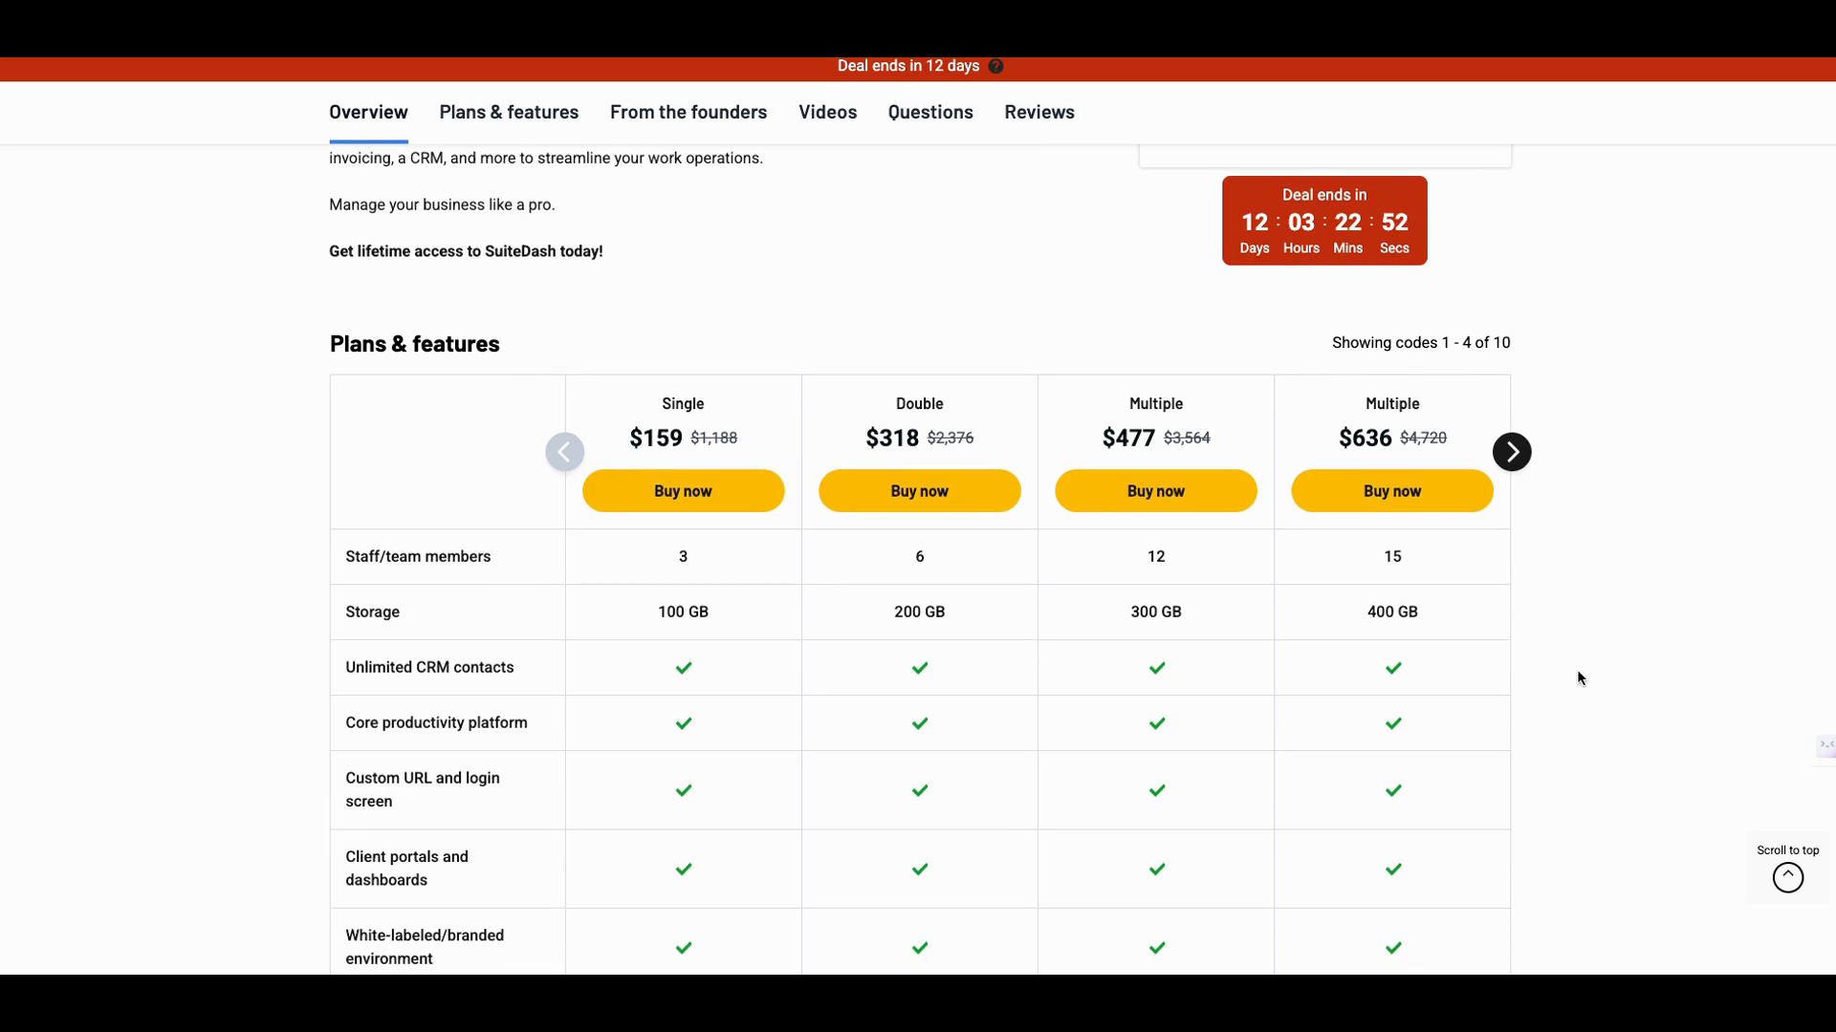
scroll(1577, 669, up, 15)
click(683, 779)
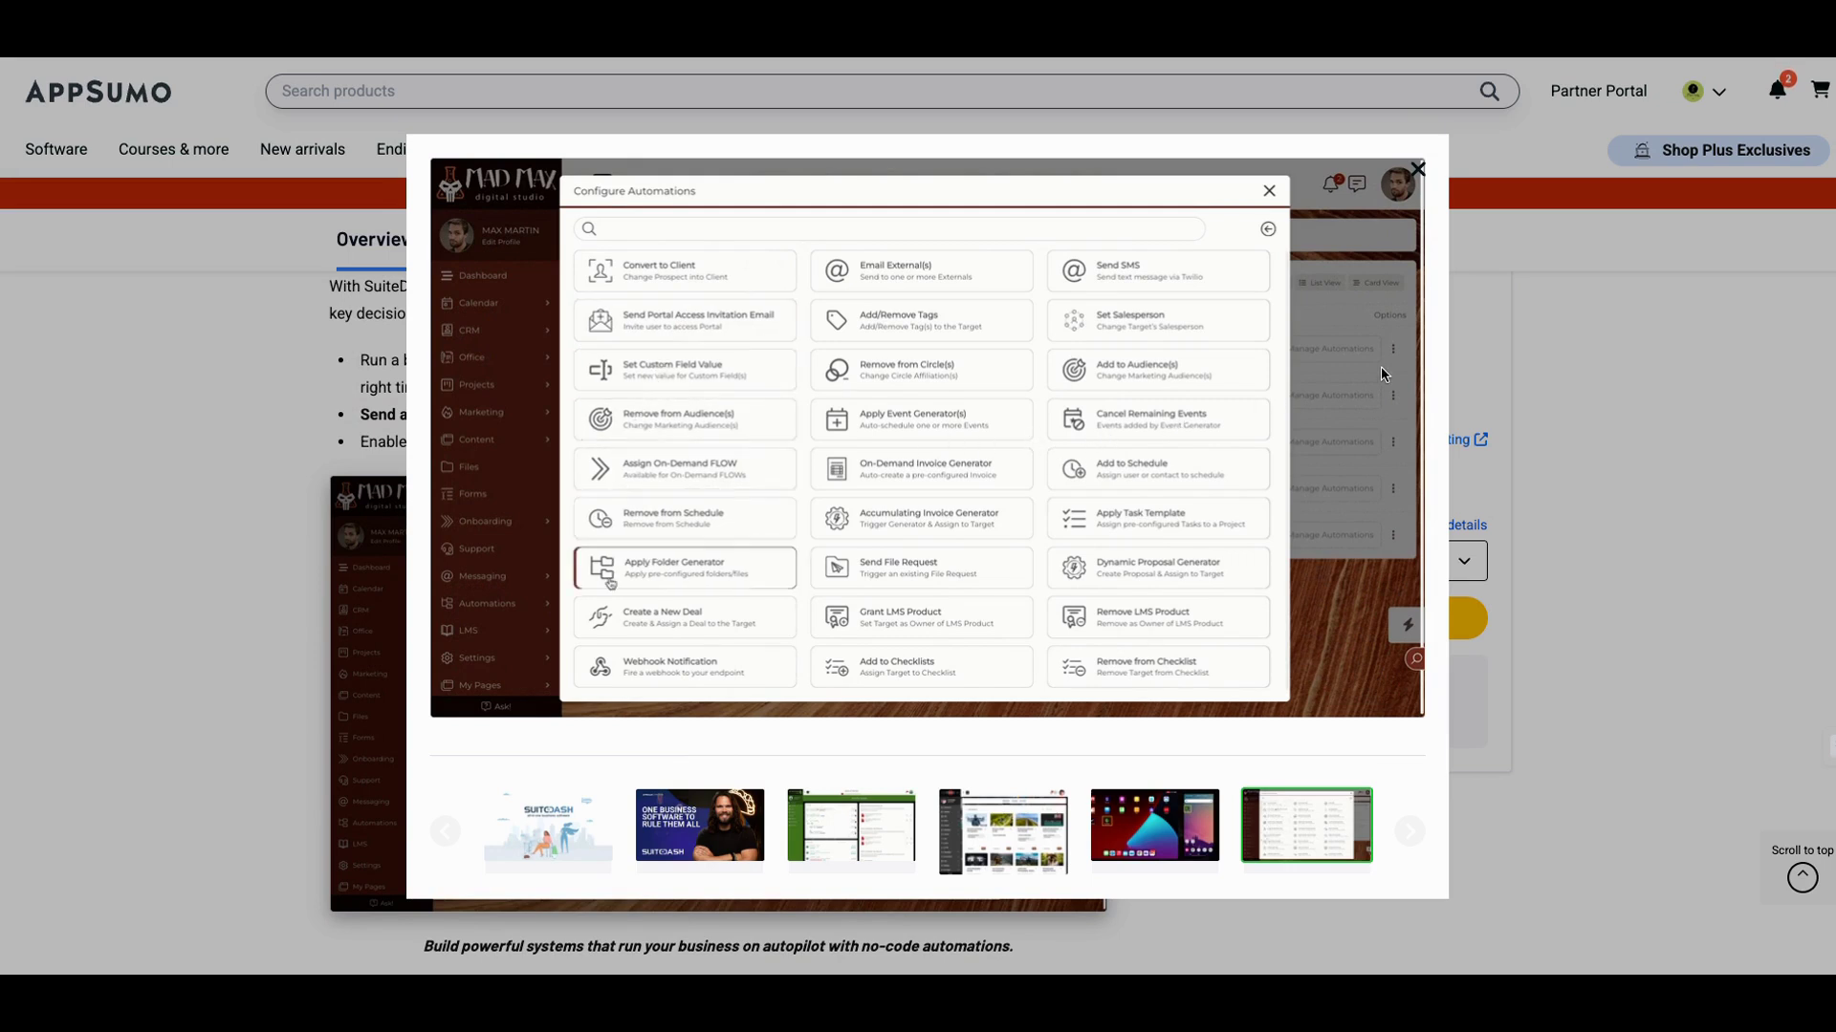
click(1419, 181)
scroll(1489, 358, up, 15)
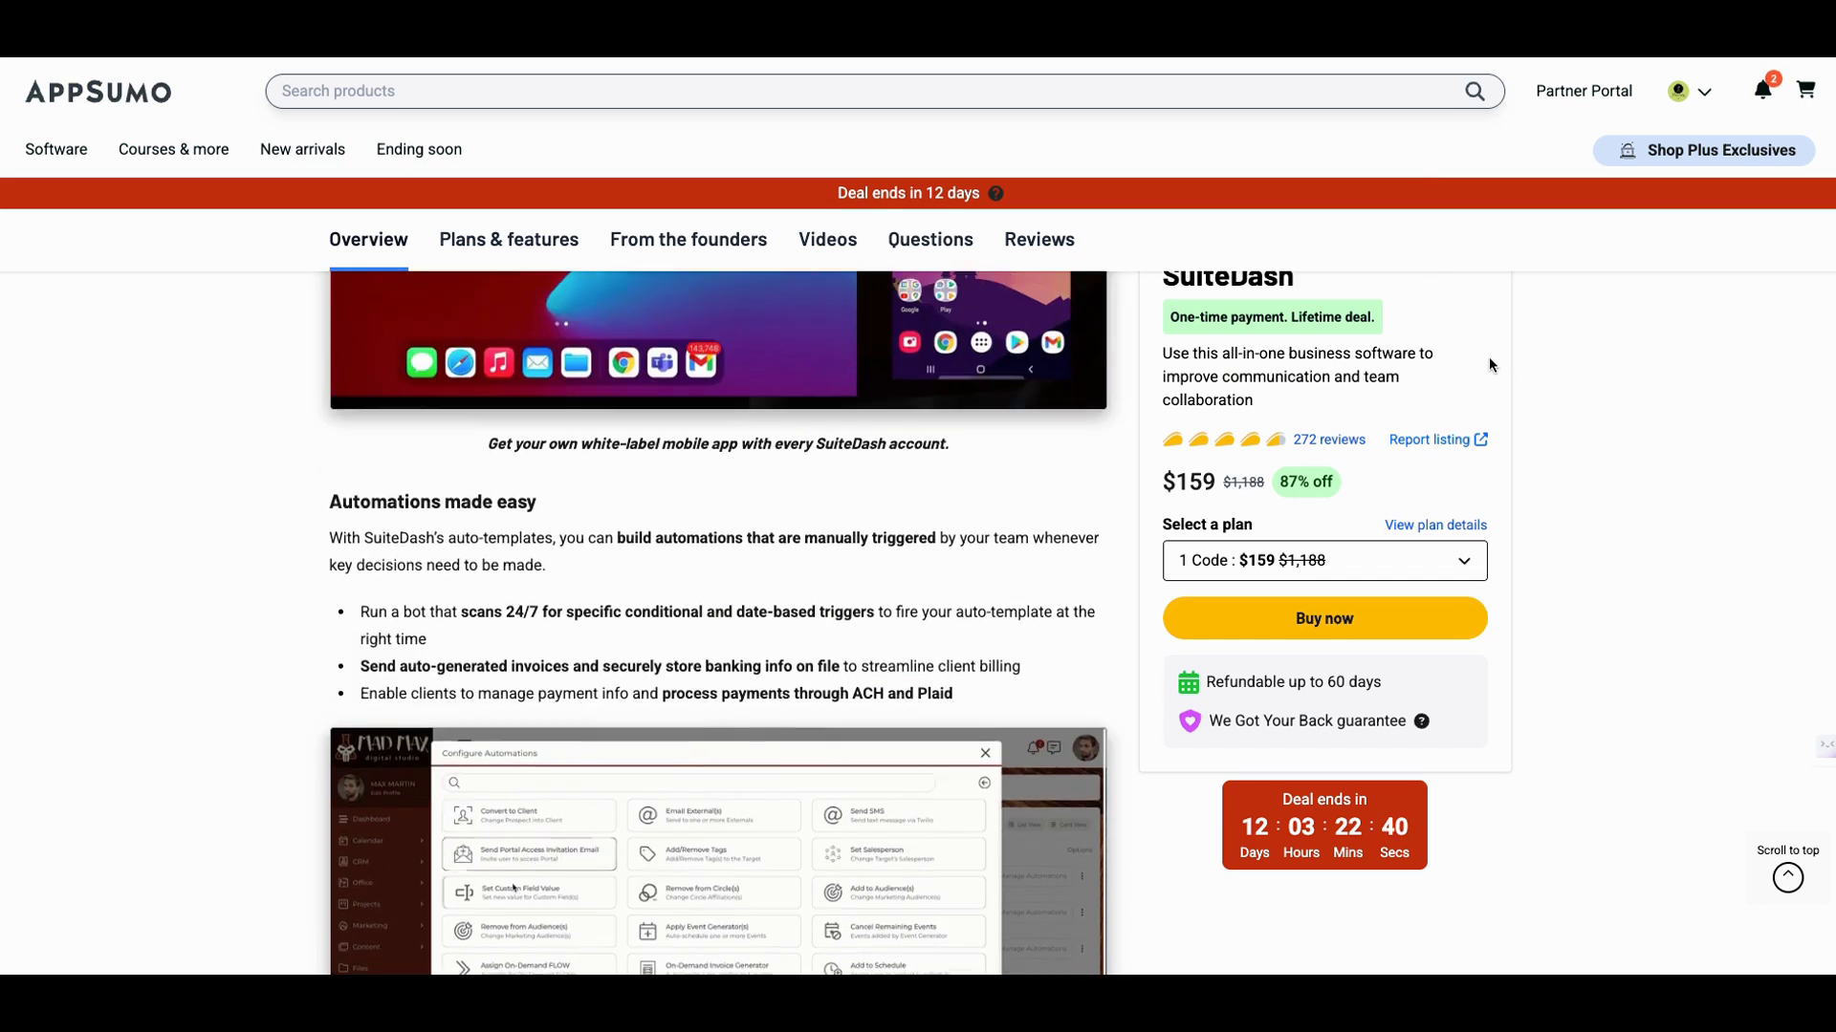
scroll(1614, 349, up, 15)
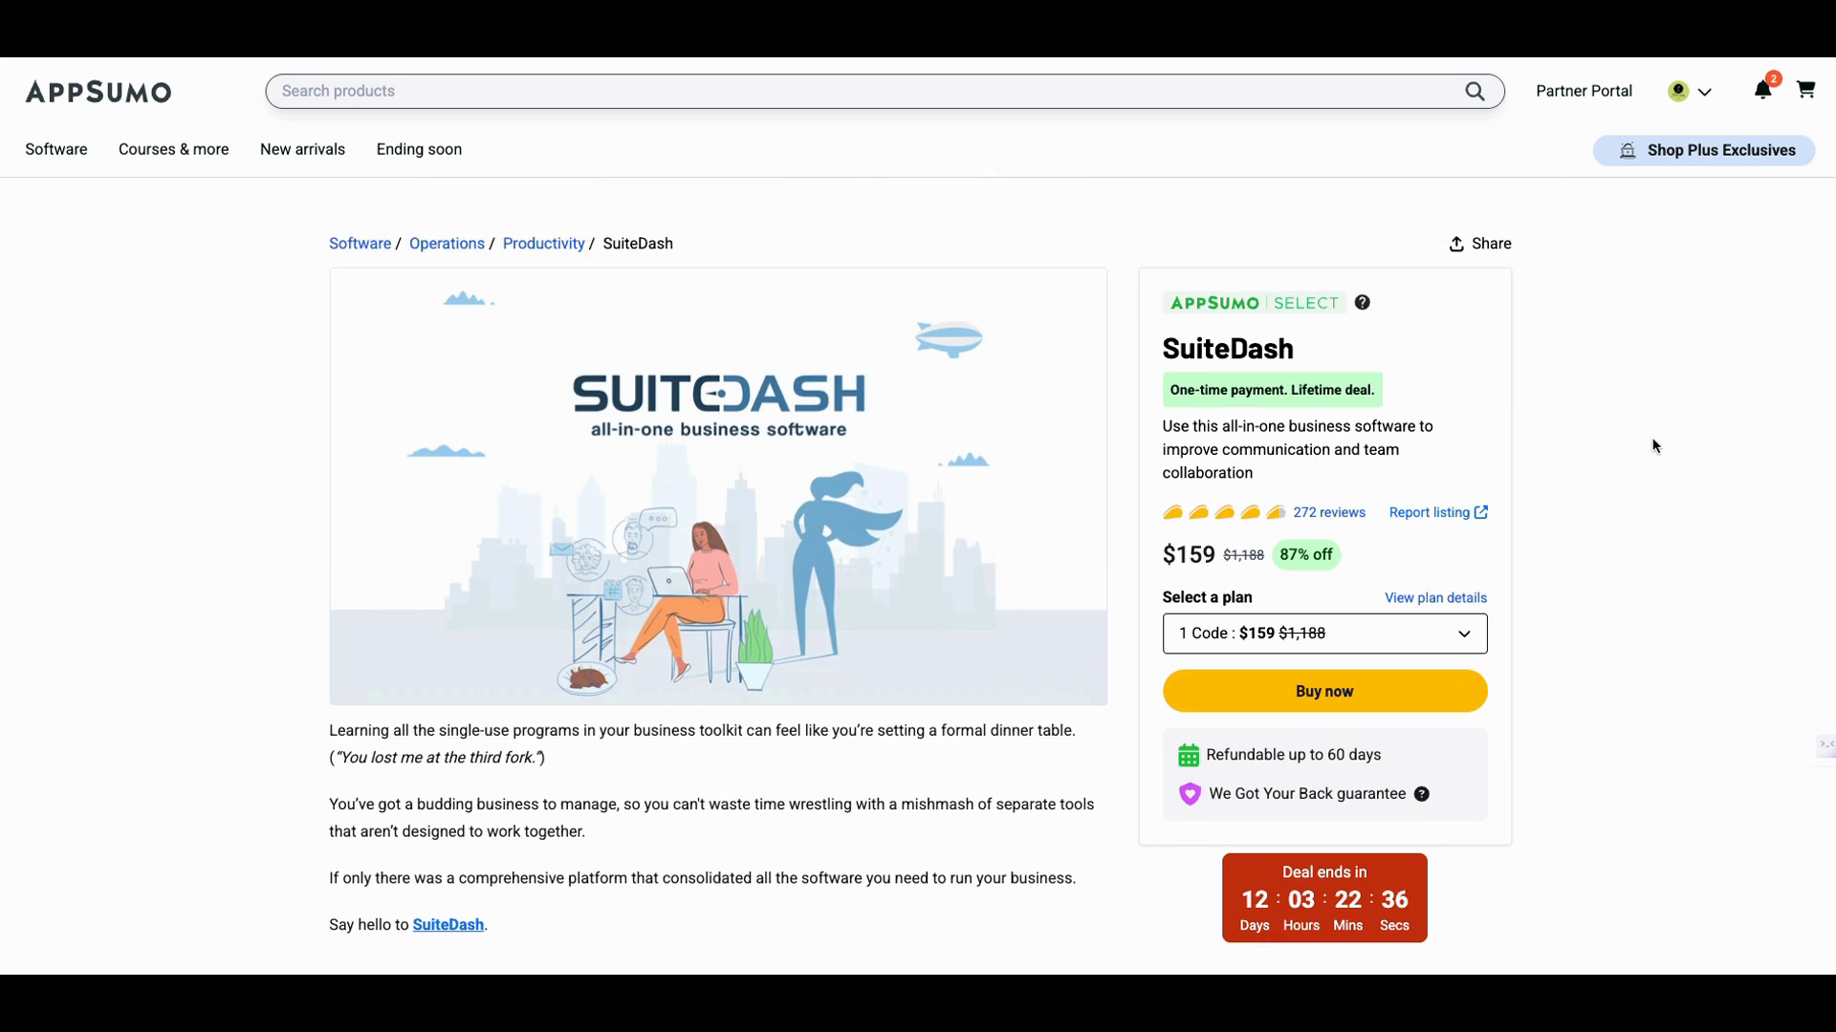
mouse_move(860, 384)
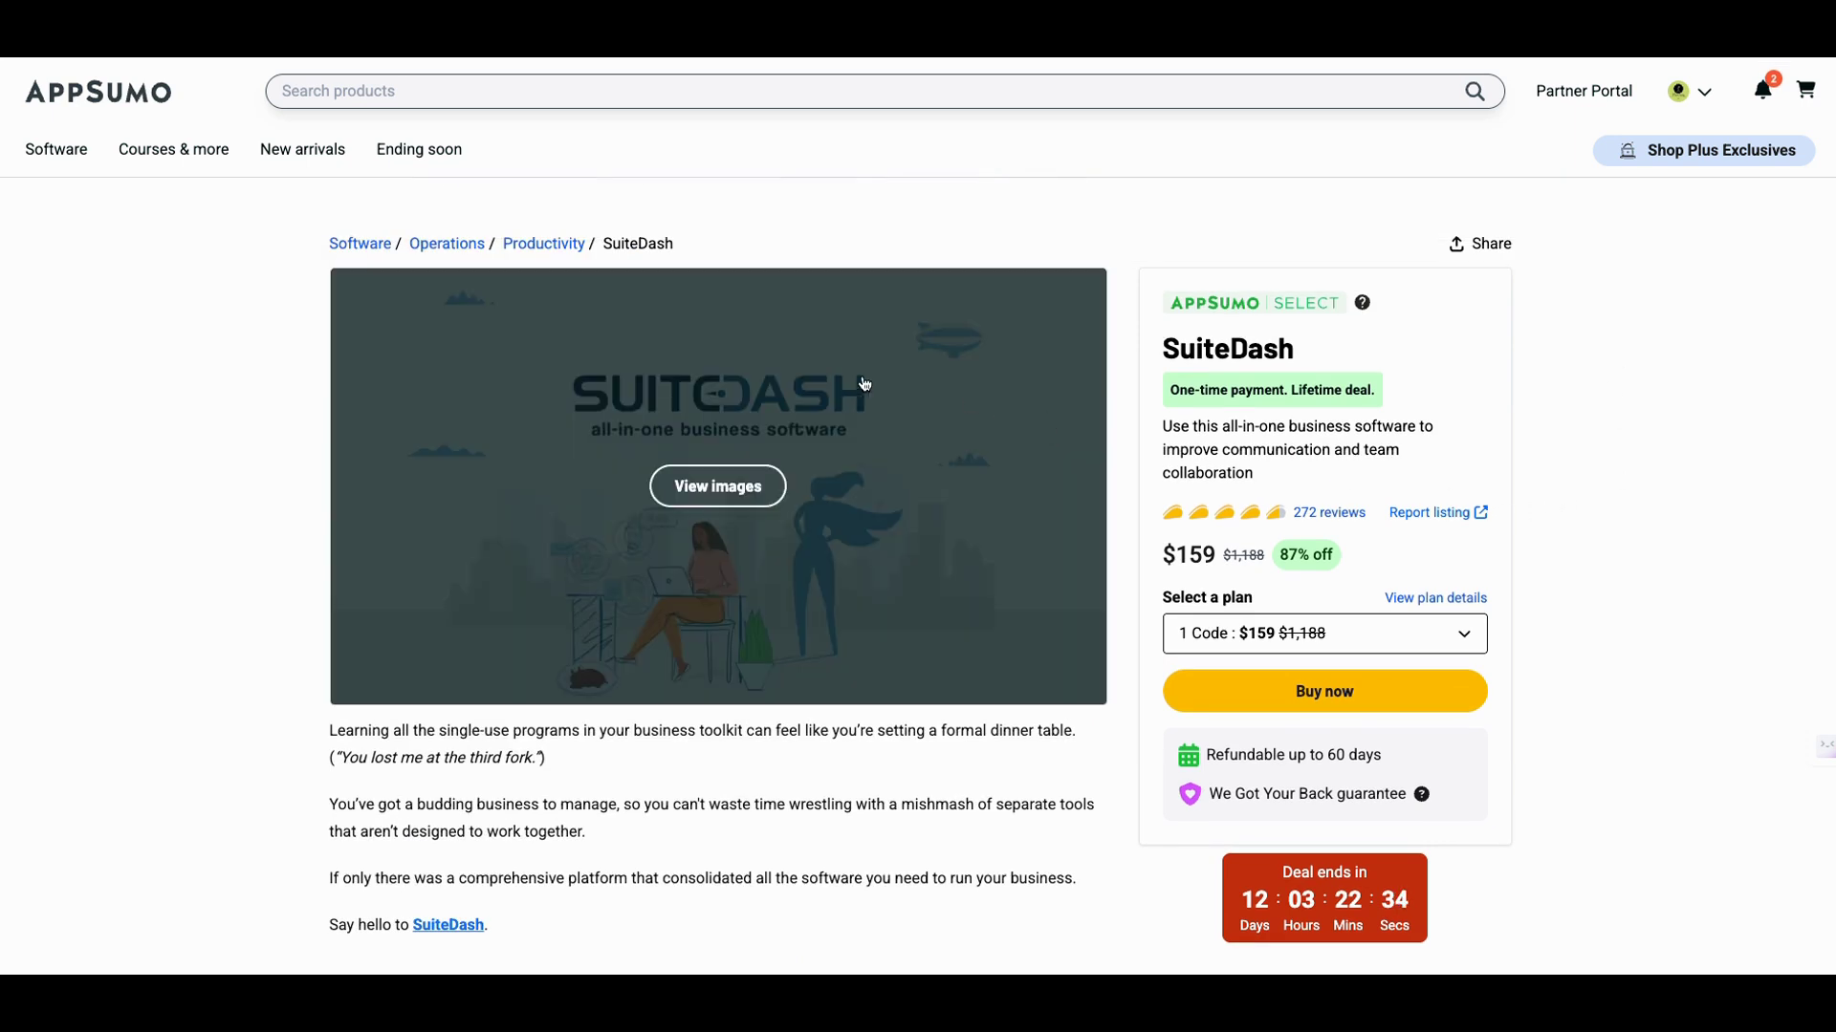